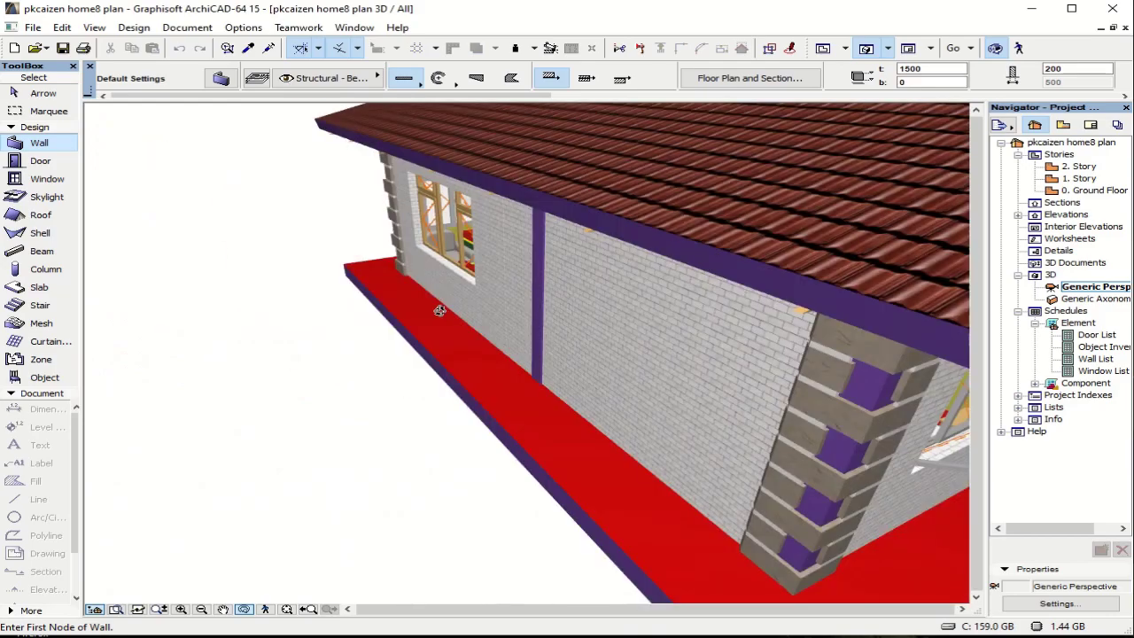
# Step: Examine the house's walls, roof, door and windows from all sides in the 3D view
pyautogui.scroll(-5, 705, 383)
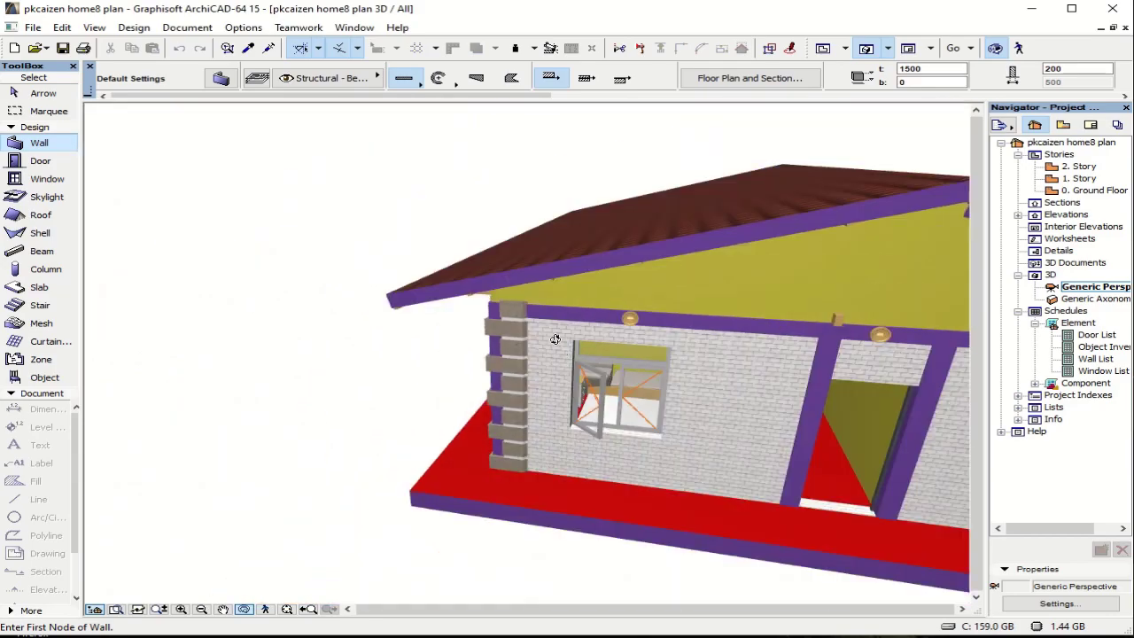
pyautogui.moveTo(552, 331); pyautogui.dragTo(769, 347)
pyautogui.scroll(-6, 588, 342)
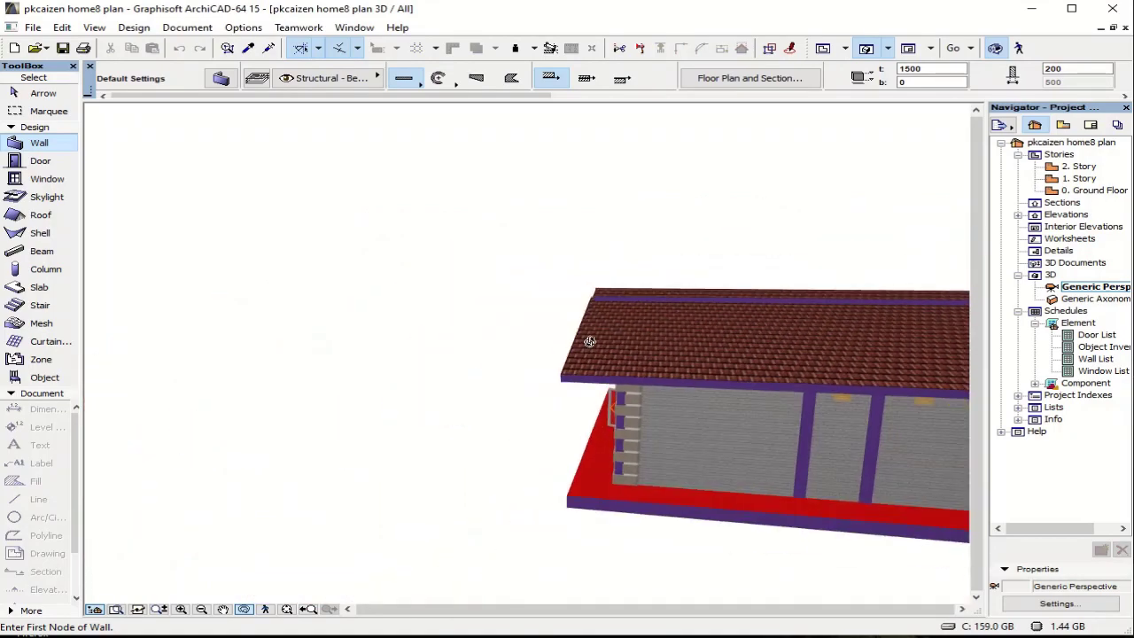
pyautogui.scroll(10, 791, 353)
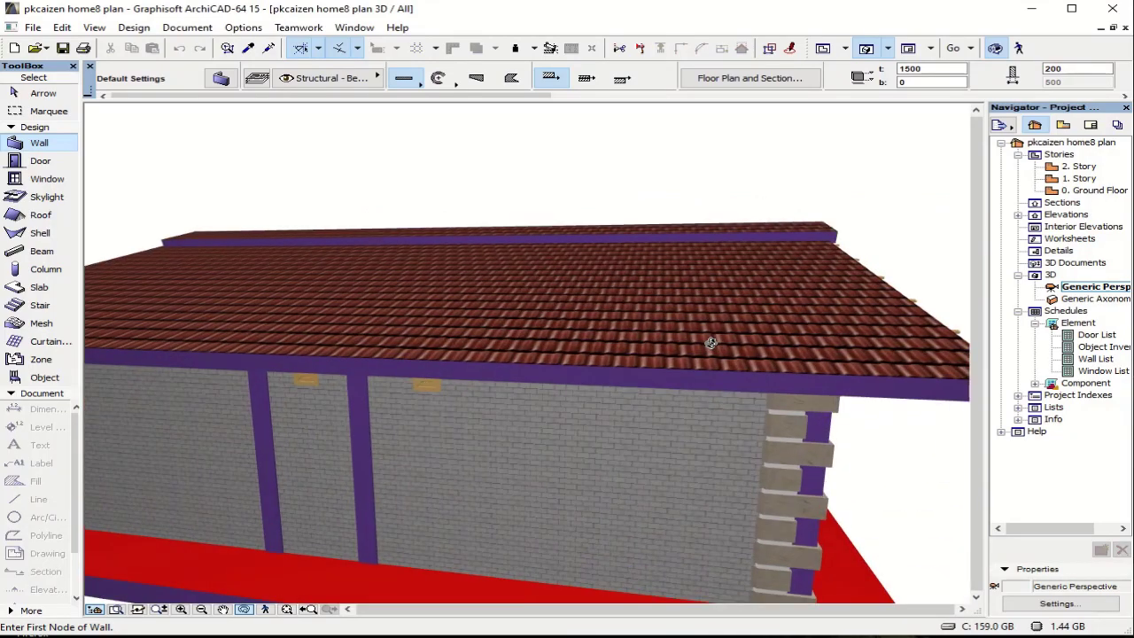
pyautogui.scroll(-8, 710, 343)
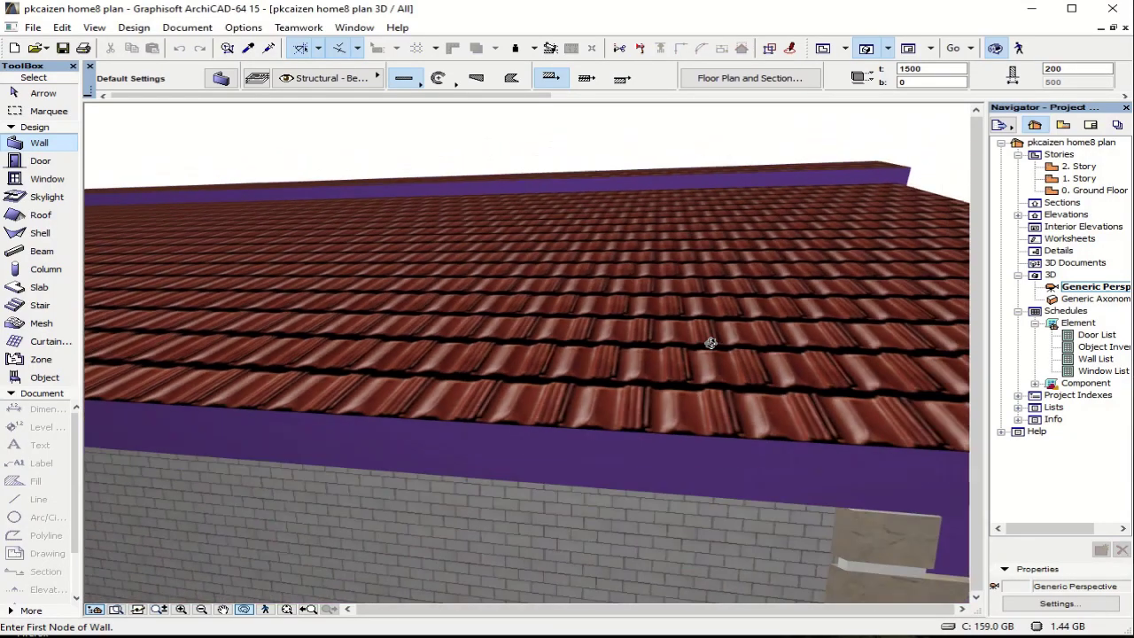
pyautogui.scroll(-3, 710, 343)
pyautogui.scroll(10, 583, 344)
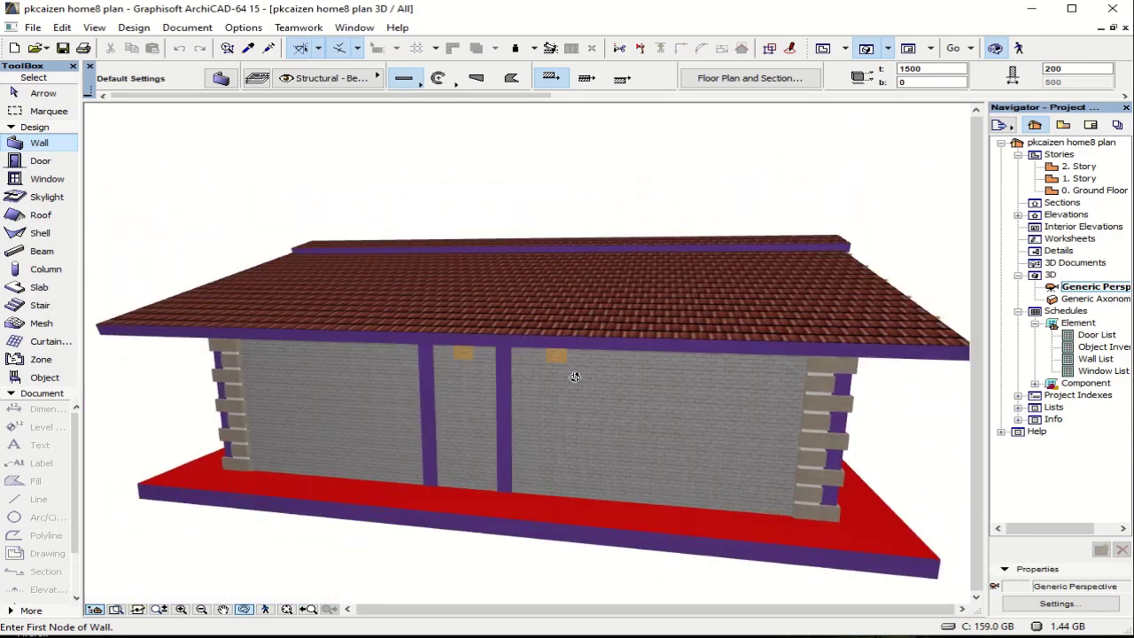
pyautogui.scroll(-10, 584, 344)
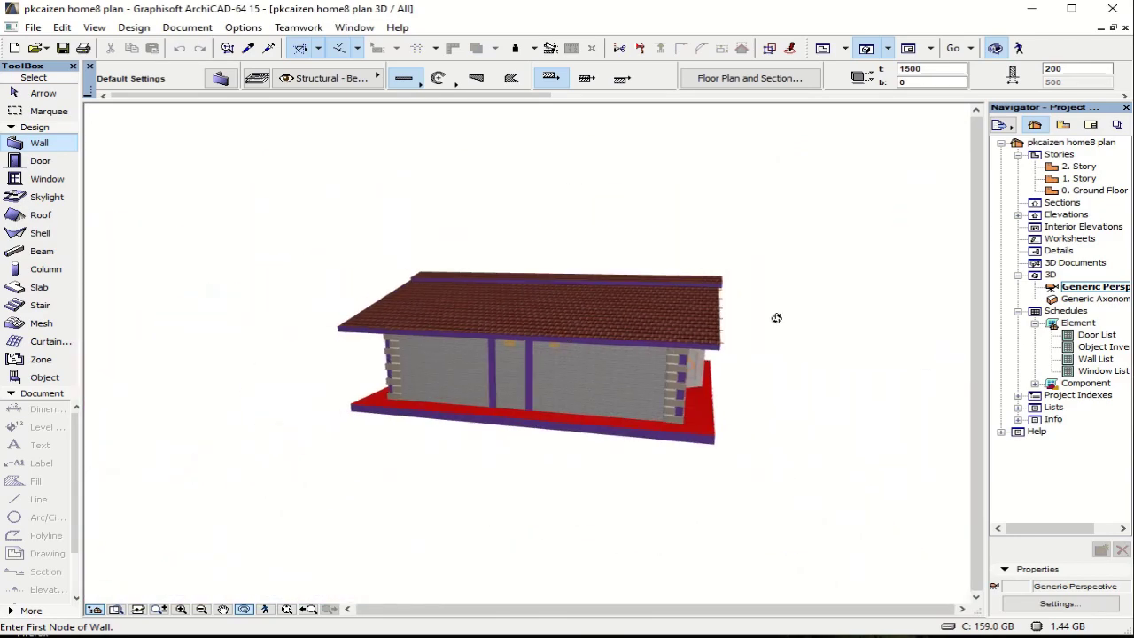
pyautogui.moveTo(776, 318); pyautogui.dragTo(452, 335)
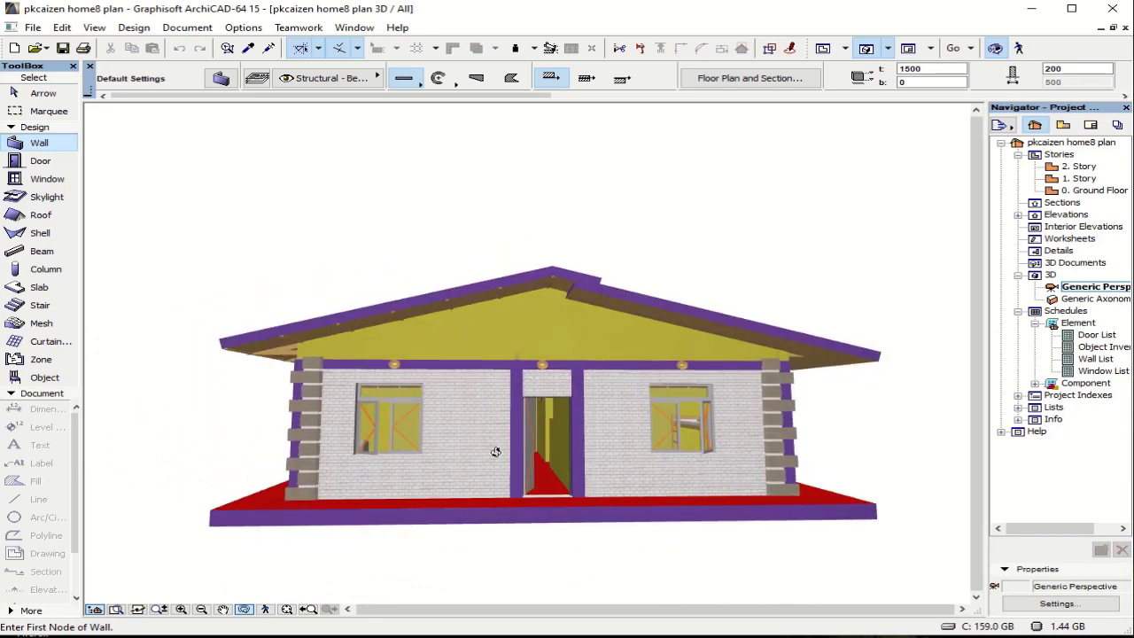
pyautogui.scroll(5, 495, 452)
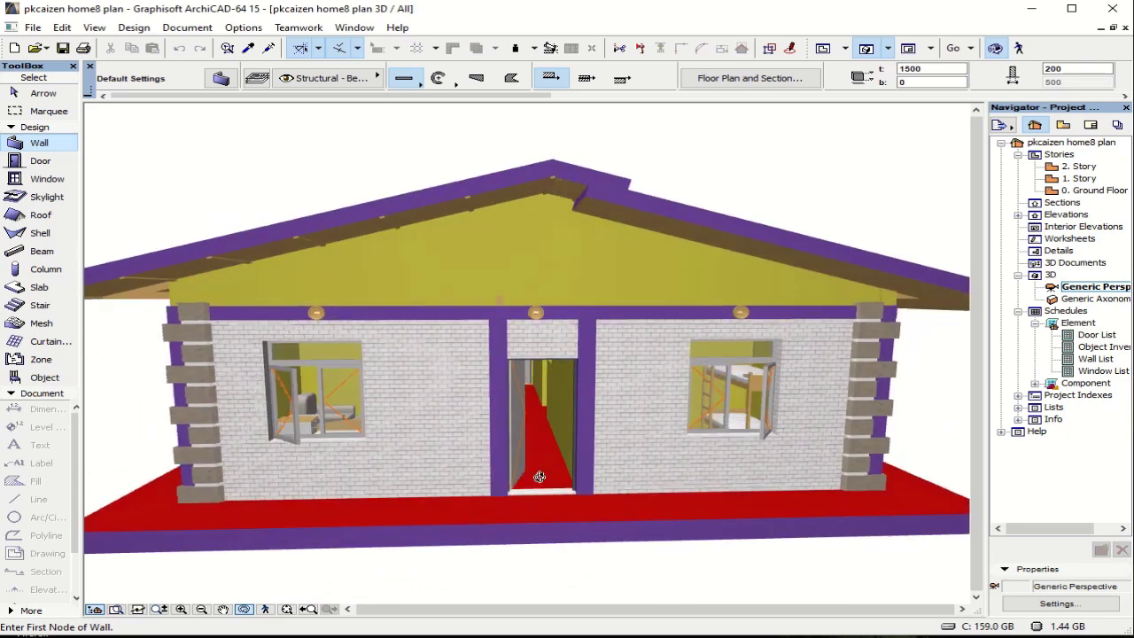
pyautogui.scroll(-6, 538, 476)
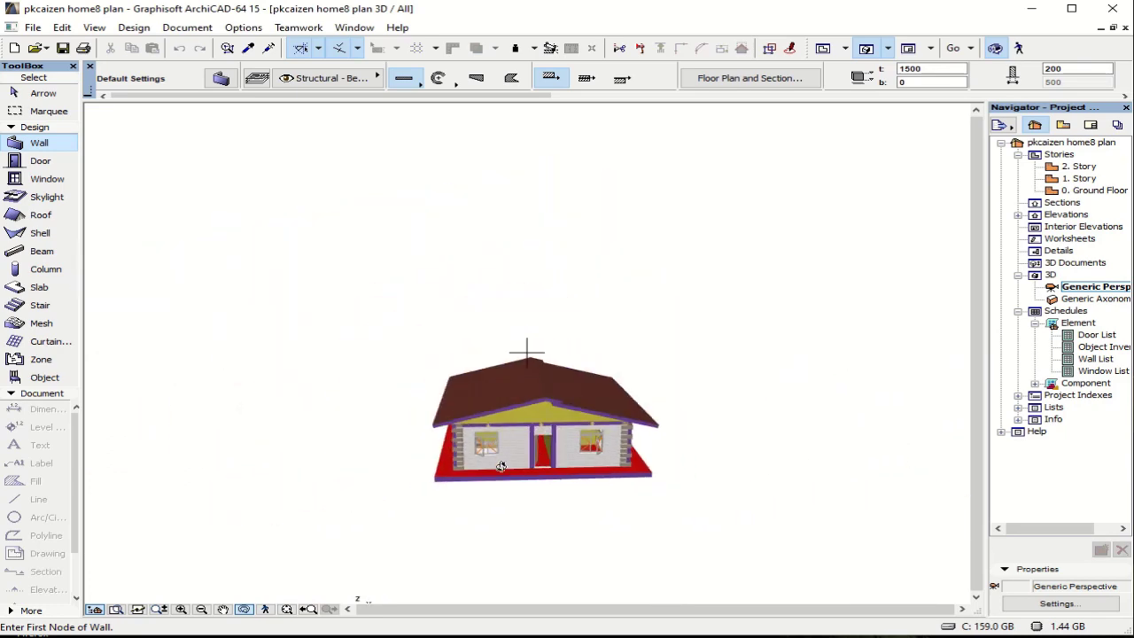
pyautogui.moveTo(500, 467); pyautogui.dragTo(359, 416)
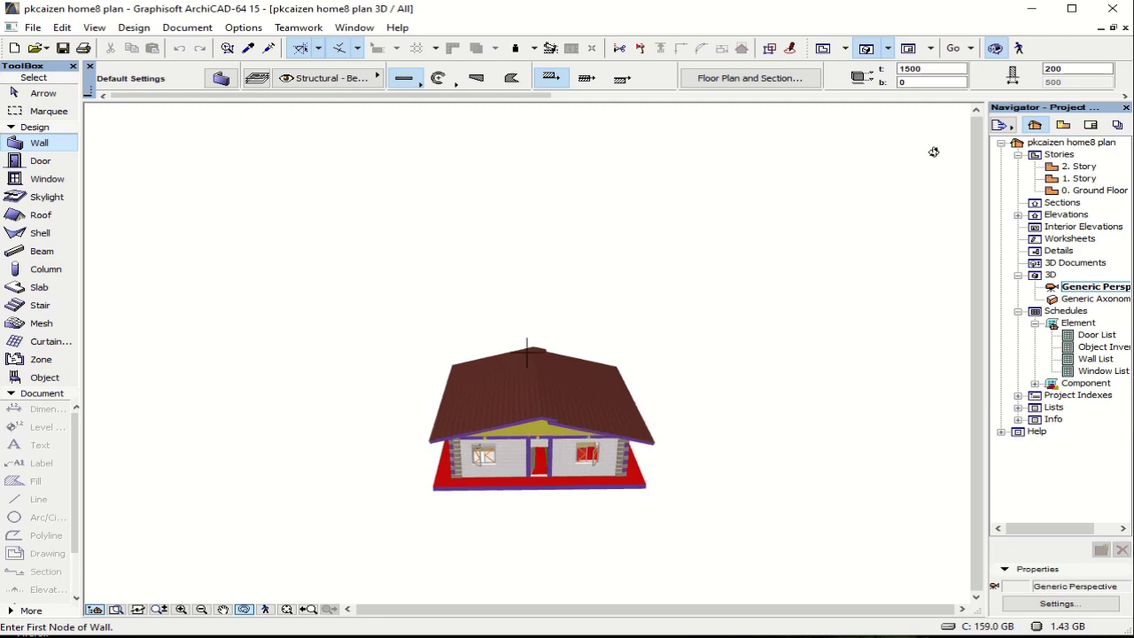
# Step: Go up one story to open the floor plan of 1. Story and bring the whole roof into view
pyautogui.click(845, 49)
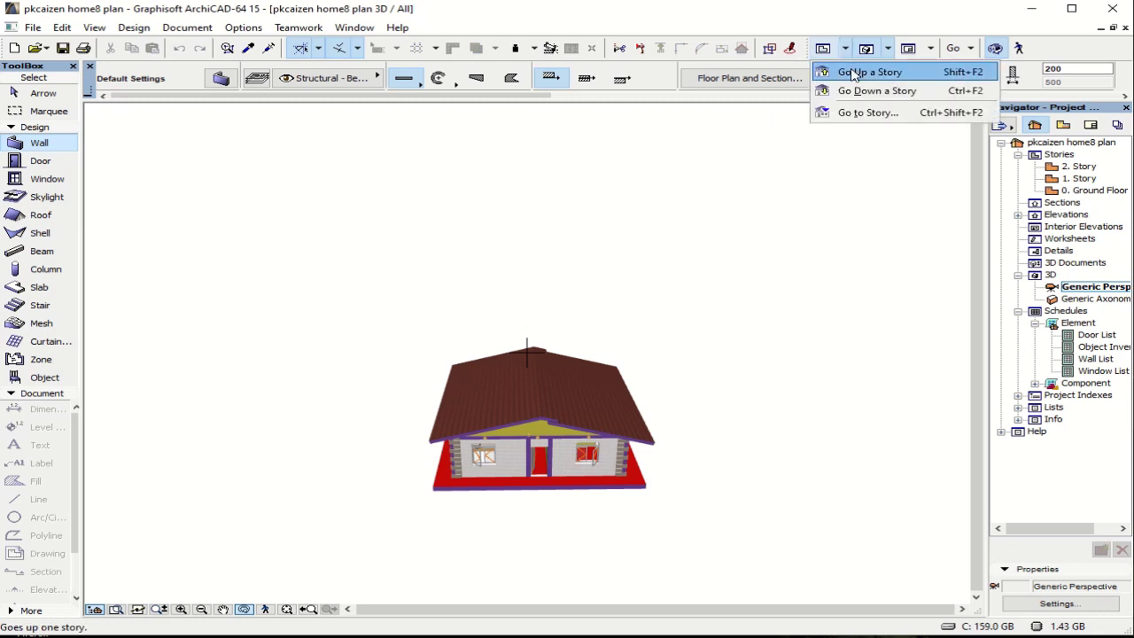
pyautogui.click(852, 73)
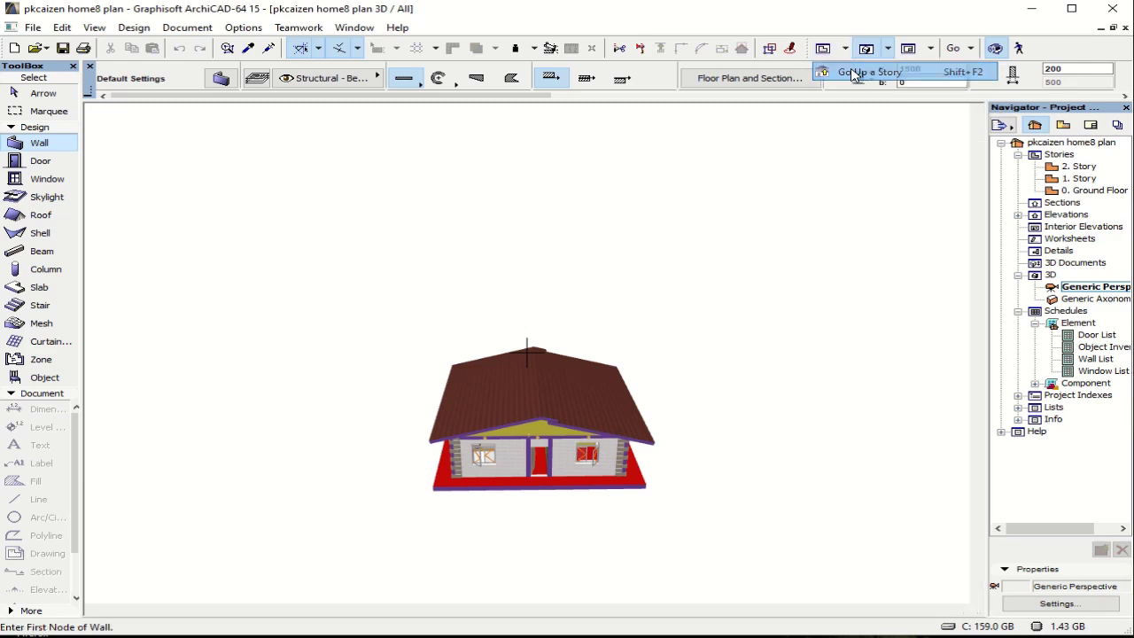
pyautogui.scroll(3, 559, 339)
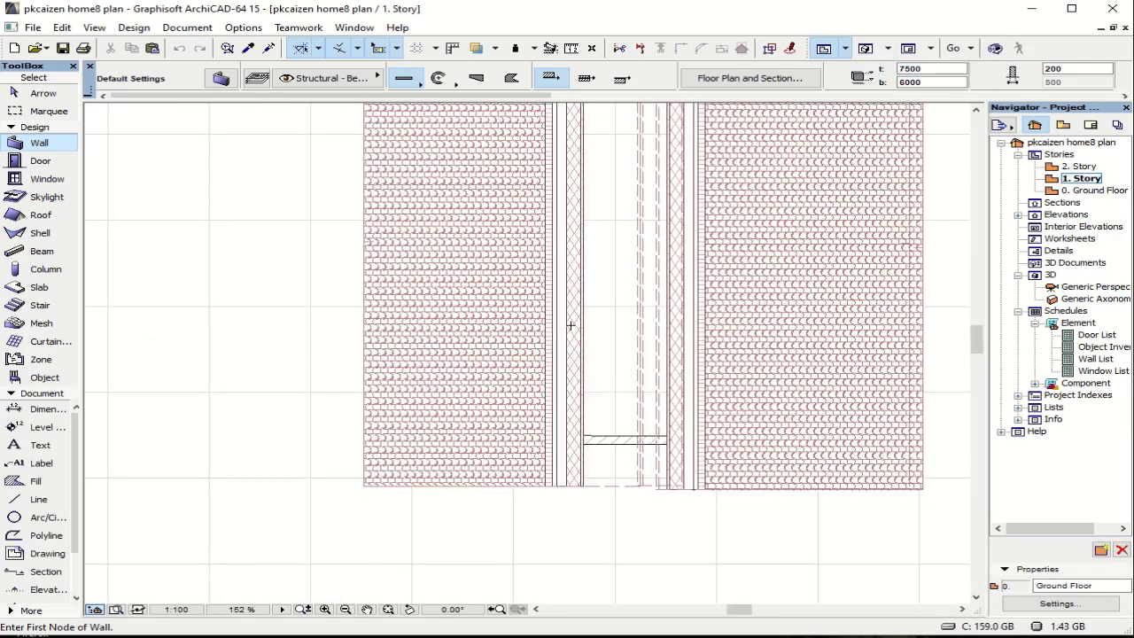
pyautogui.scroll(-5, 566, 329)
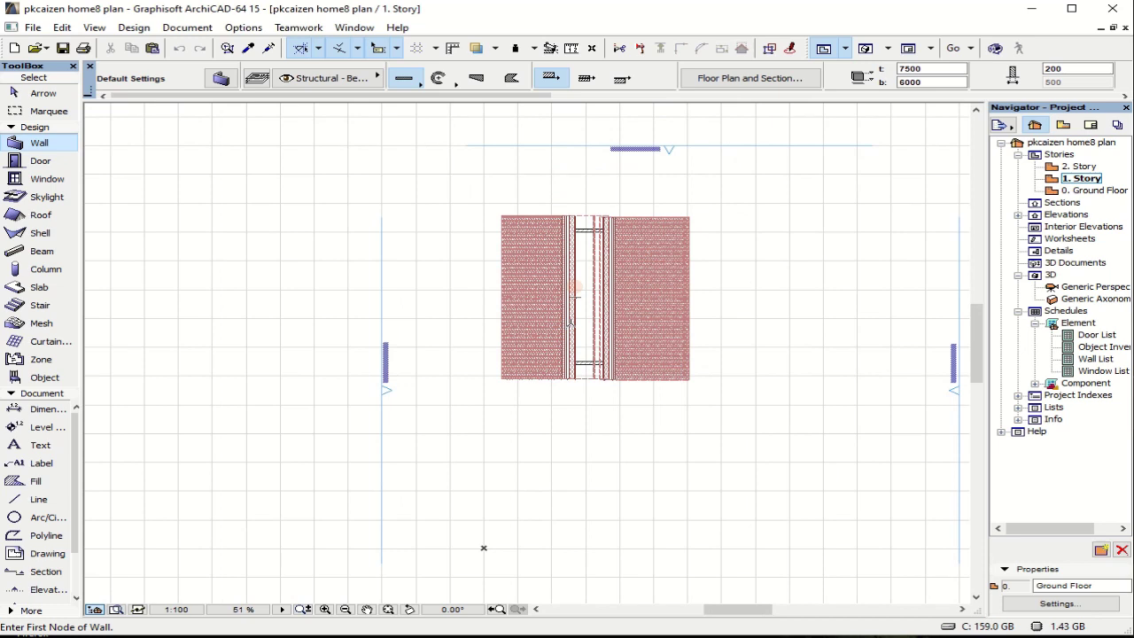
pyautogui.click(931, 49)
pyautogui.click(887, 50)
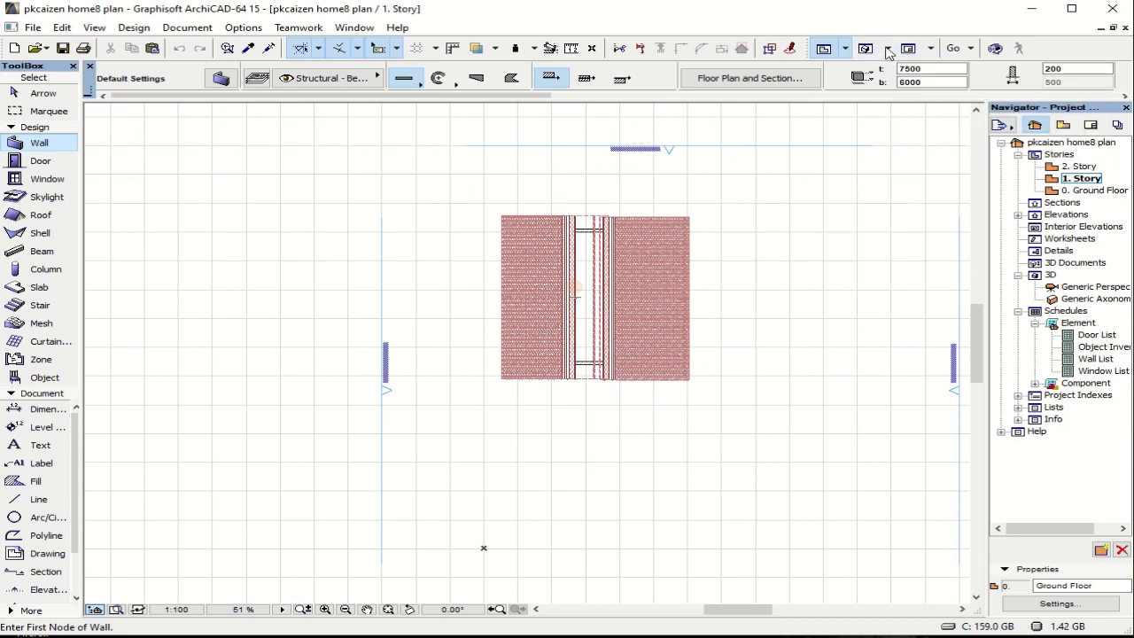
pyautogui.click(887, 49)
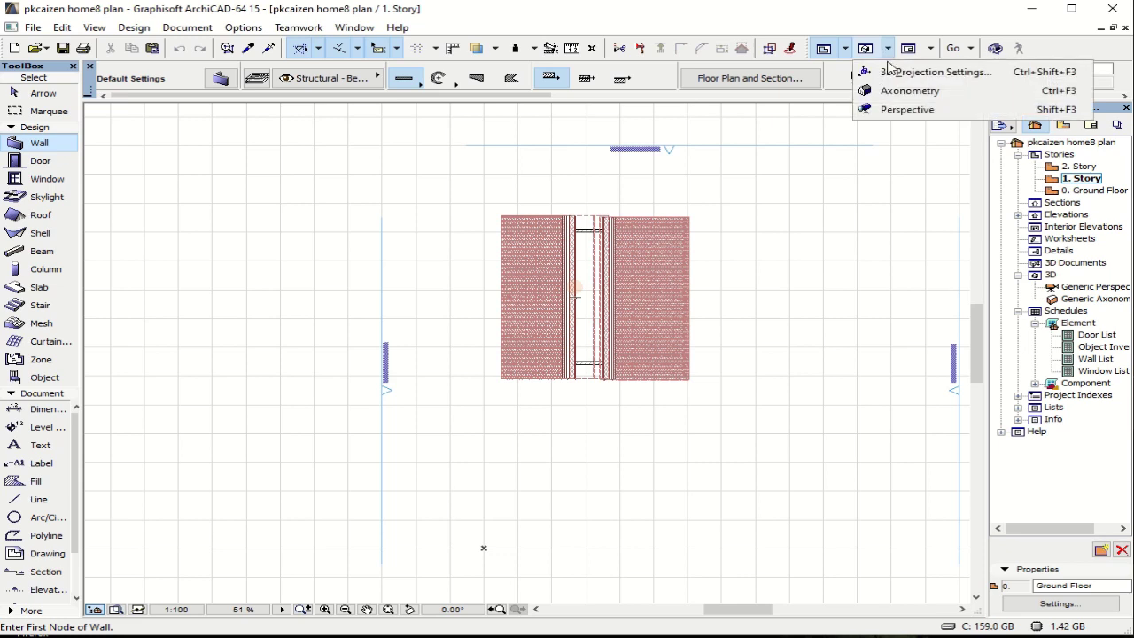
pyautogui.click(844, 51)
pyautogui.click(845, 50)
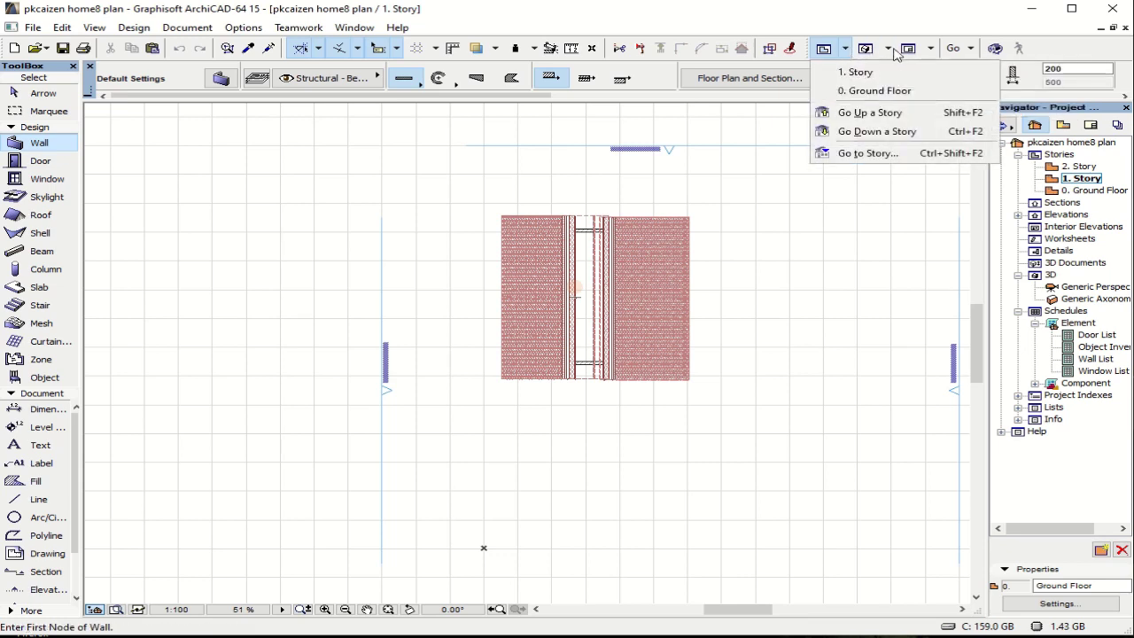
pyautogui.click(884, 52)
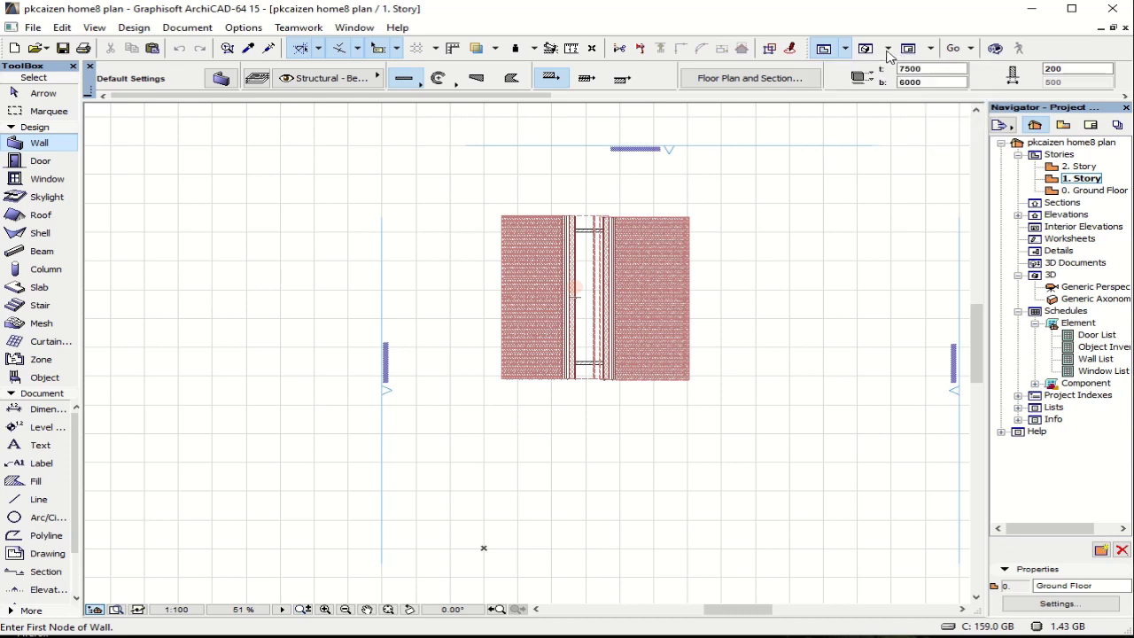
pyautogui.click(886, 49)
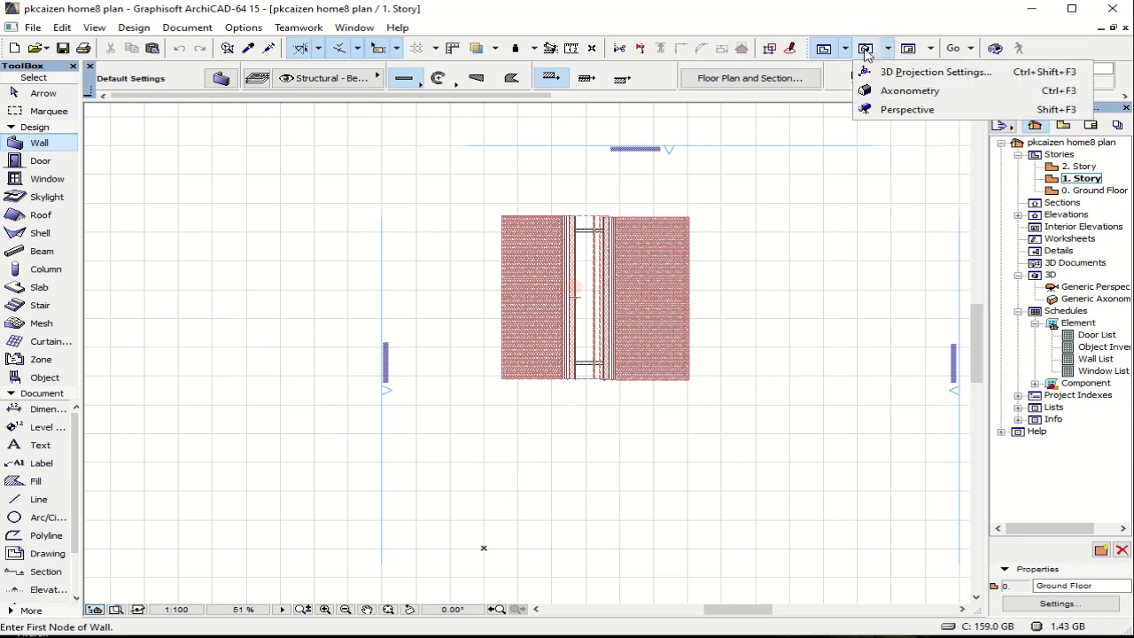
pyautogui.click(890, 72)
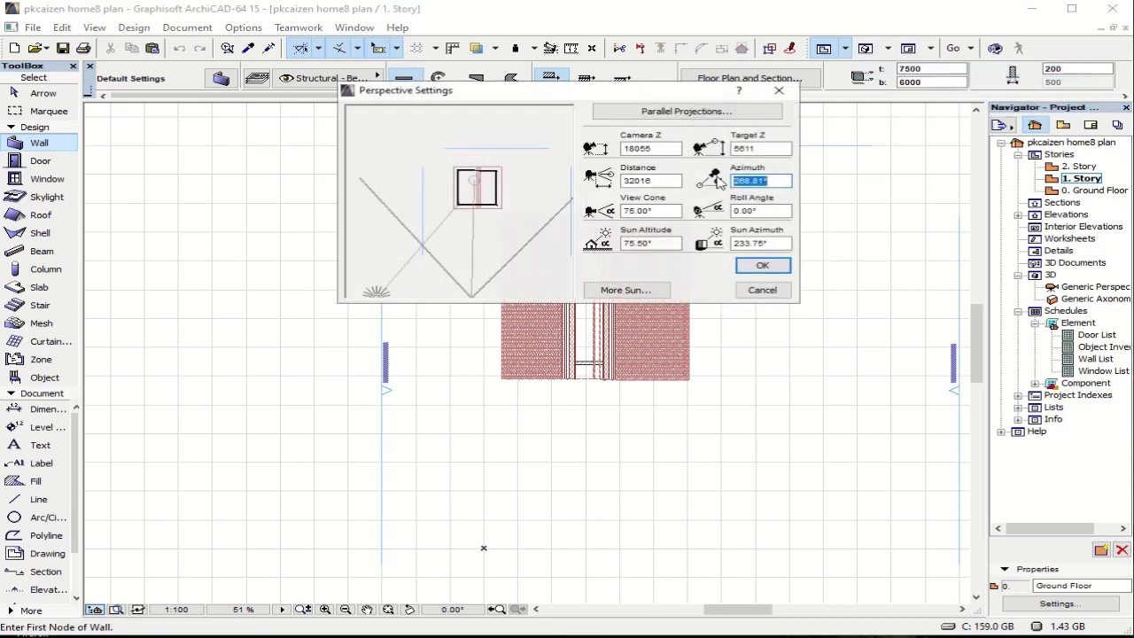
pyautogui.click(764, 265)
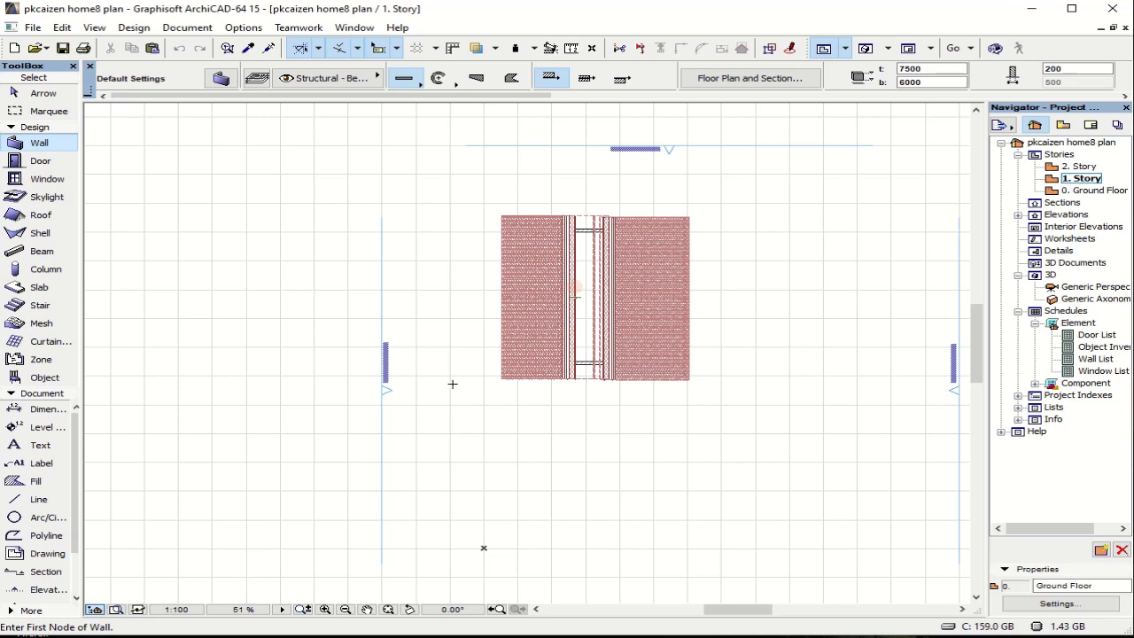
# Step: Check the house in the 3D window and return to the 1. Story floor plan
pyautogui.press('F3')
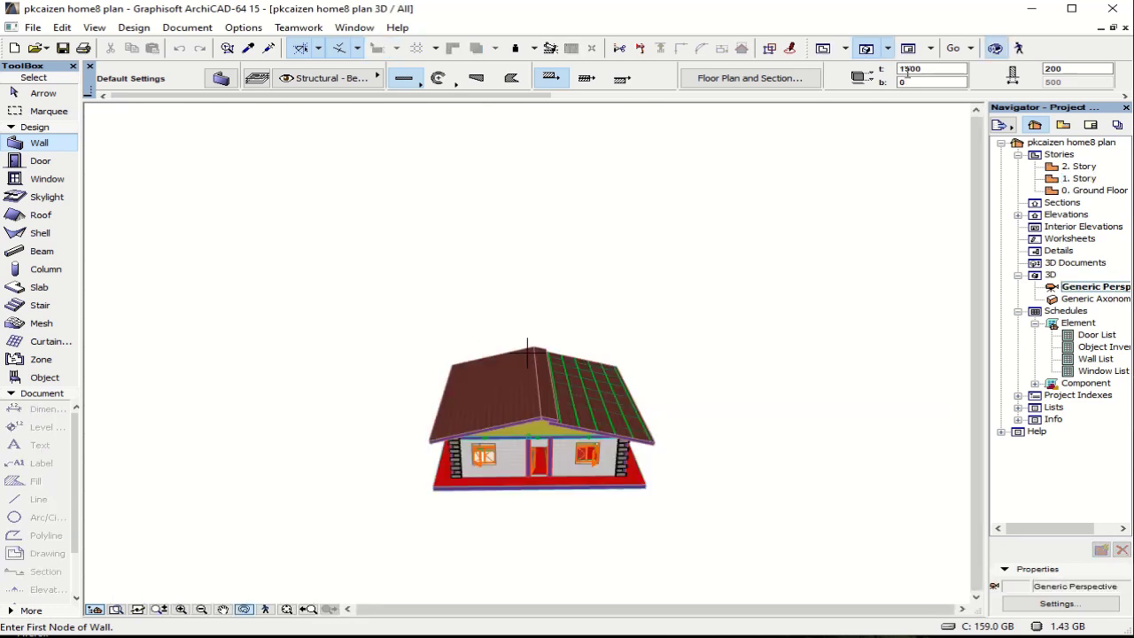
pyautogui.click(972, 50)
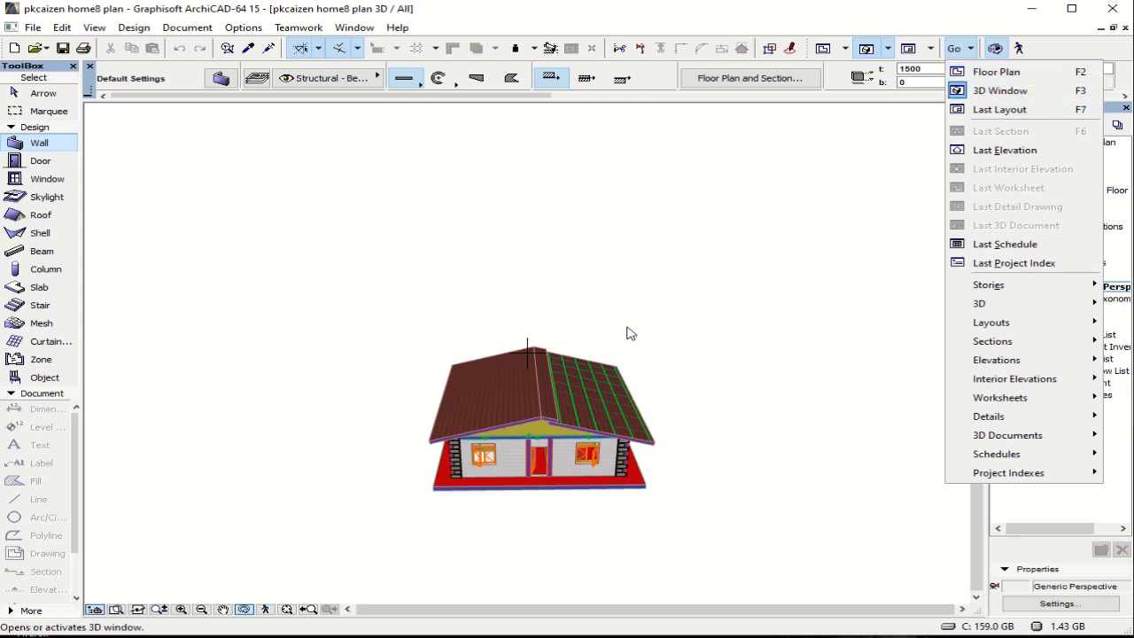
pyautogui.click(559, 338)
pyautogui.moveTo(559, 338); pyautogui.dragTo(461, 399)
pyautogui.press('F2')
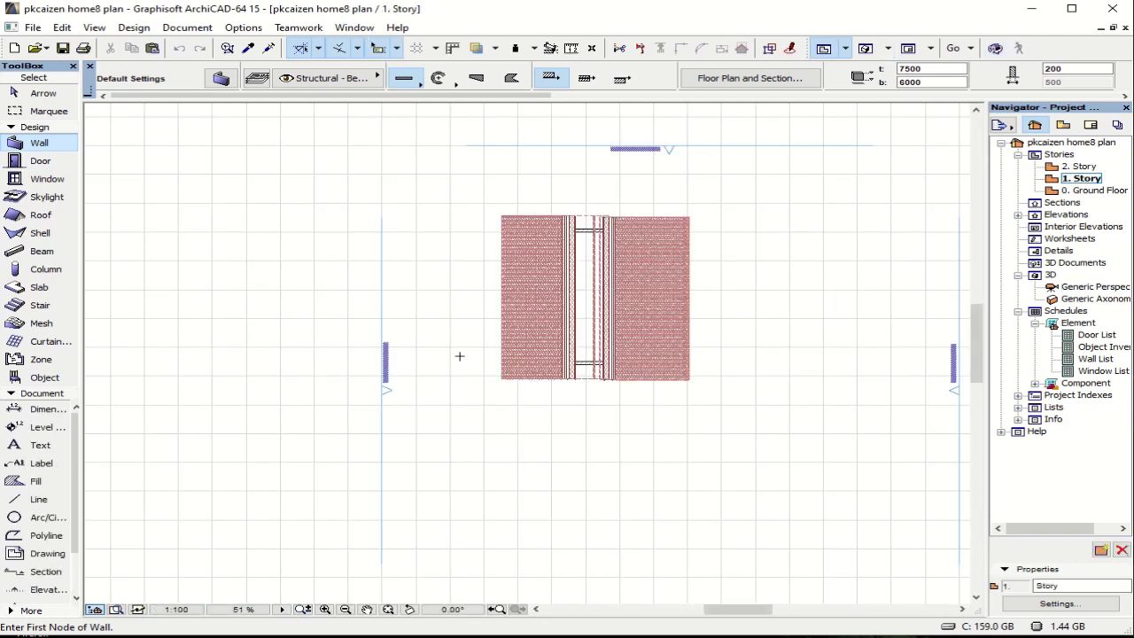
# Step: Draw a five-cornered terrain mesh around the house on 1. Story, with a slanted north-east corner and an east edge about 15.1 m long
pyautogui.click(35, 324)
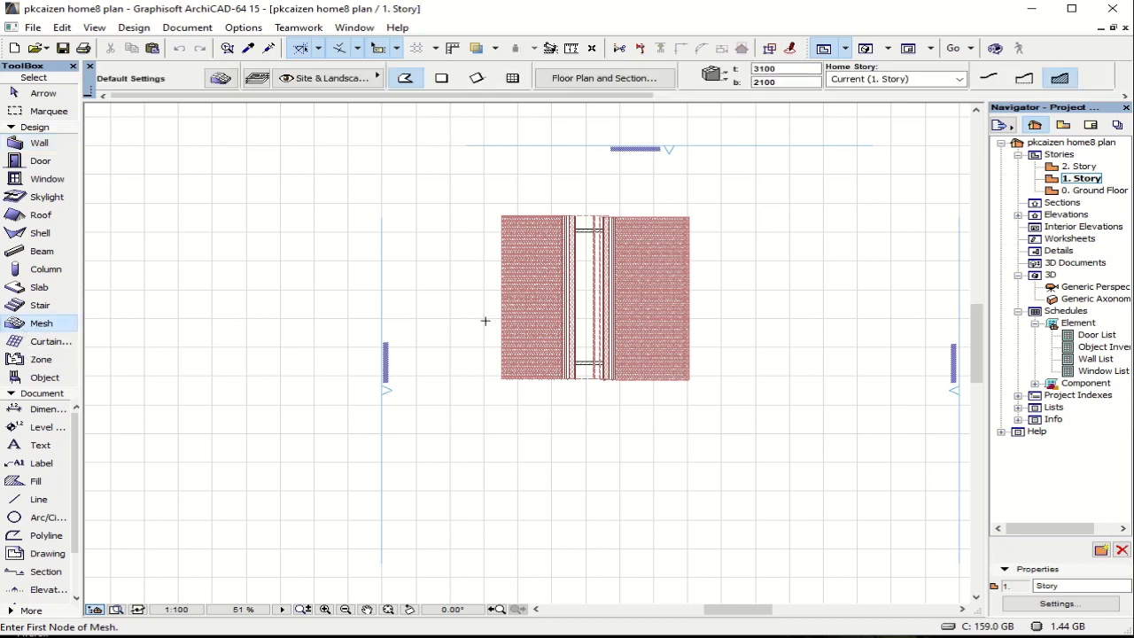
pyautogui.click(430, 181)
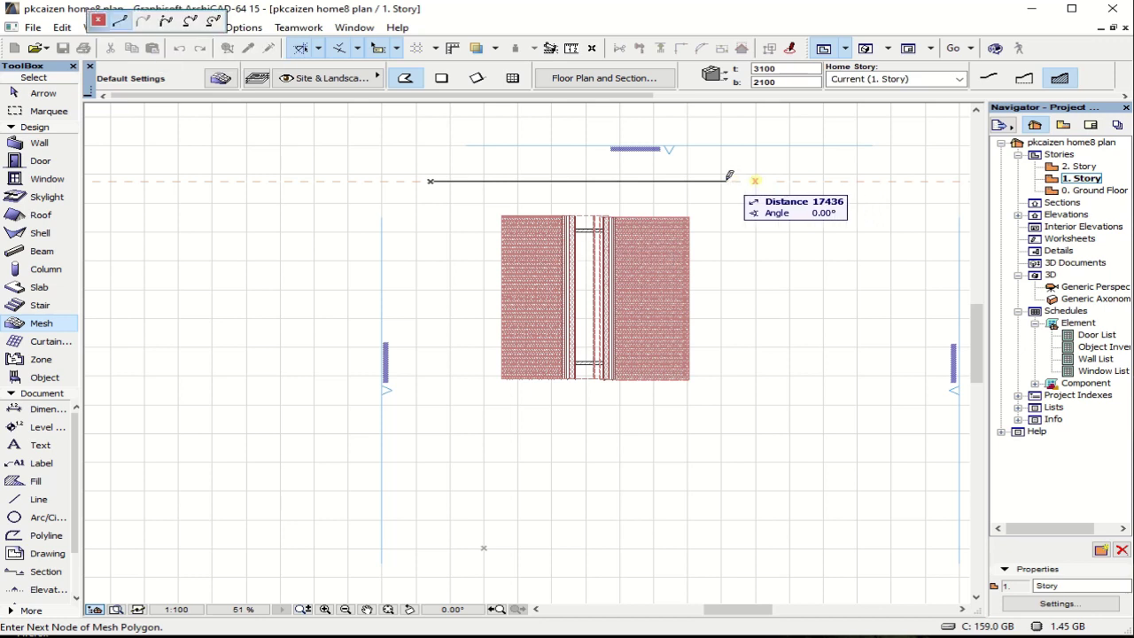
pyautogui.click(734, 181)
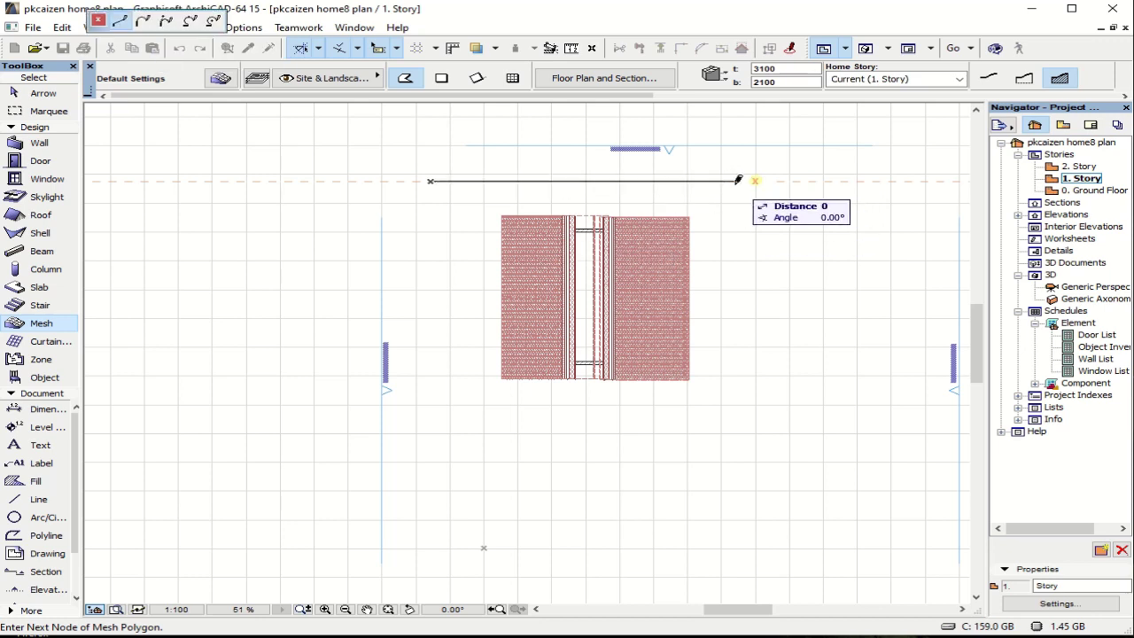
pyautogui.click(784, 277)
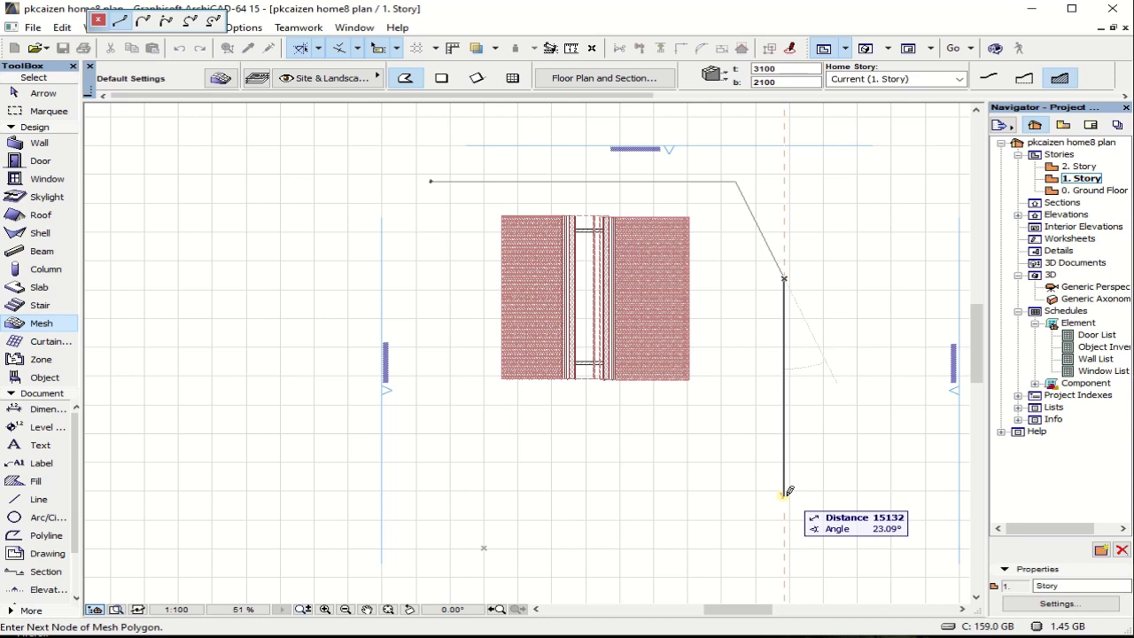
pyautogui.click(784, 495)
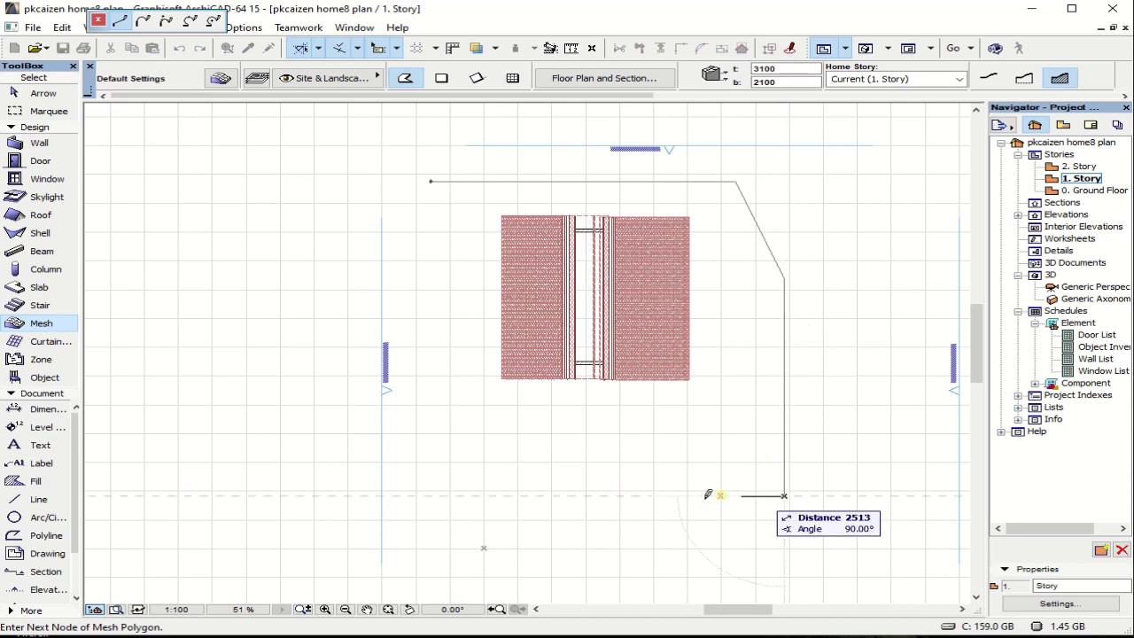
pyautogui.click(425, 495)
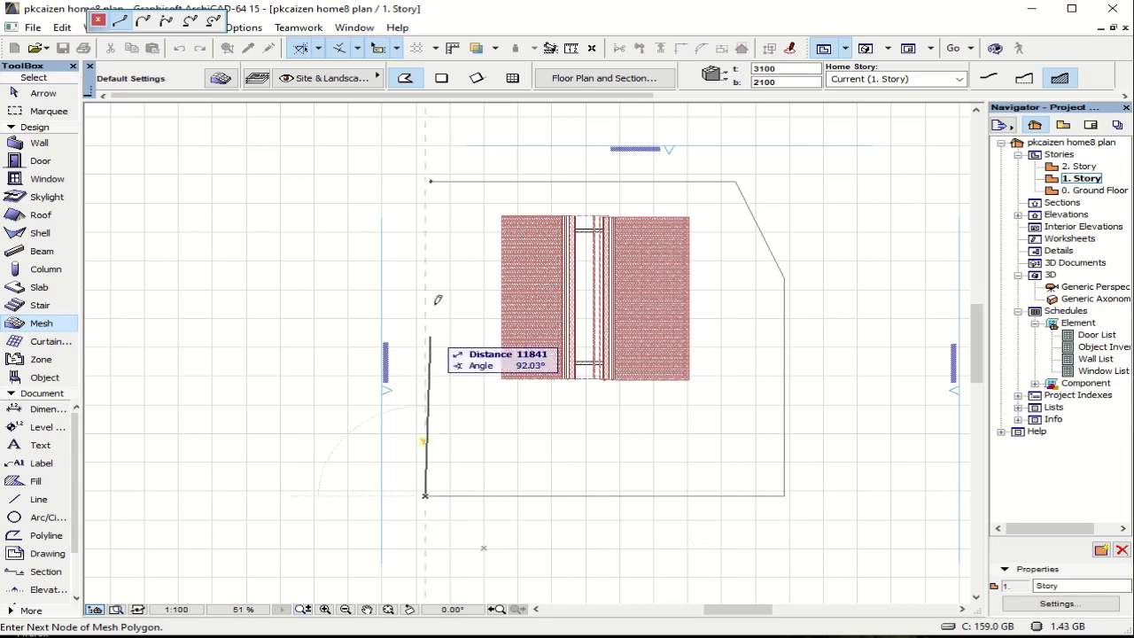
pyautogui.click(432, 182)
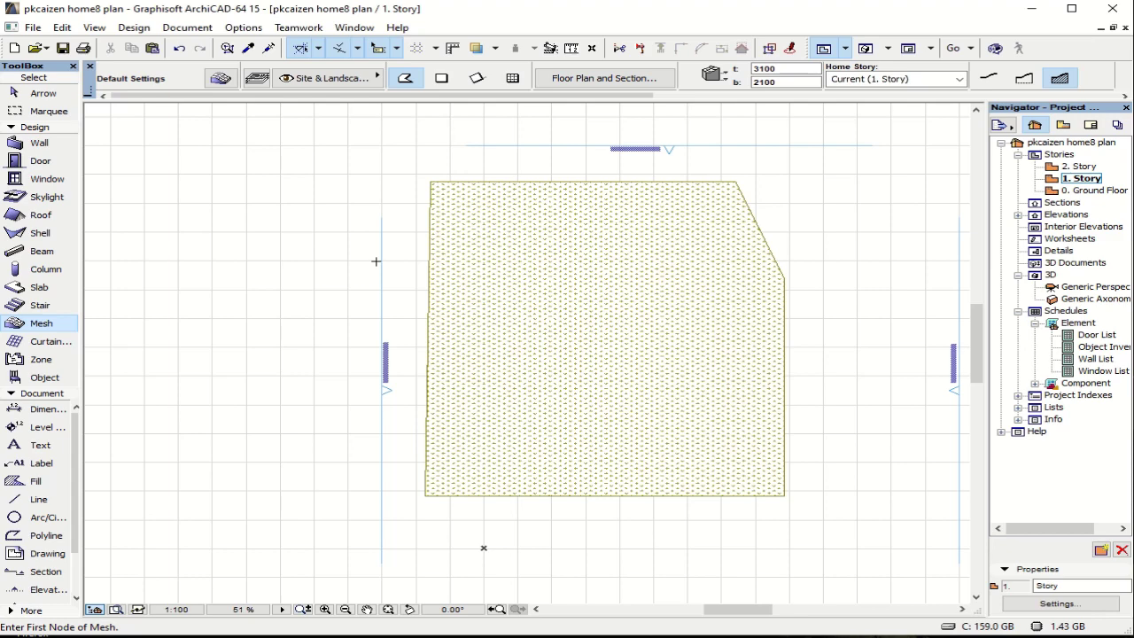
# Step: Check the terrain mesh's height against the house from the front in the 3D window
pyautogui.press('F3')
pyautogui.keyDown('shift'); pyautogui.moveTo(551, 384); pyautogui.dragTo(577, 368, button='middle'); pyautogui.keyUp('shift')
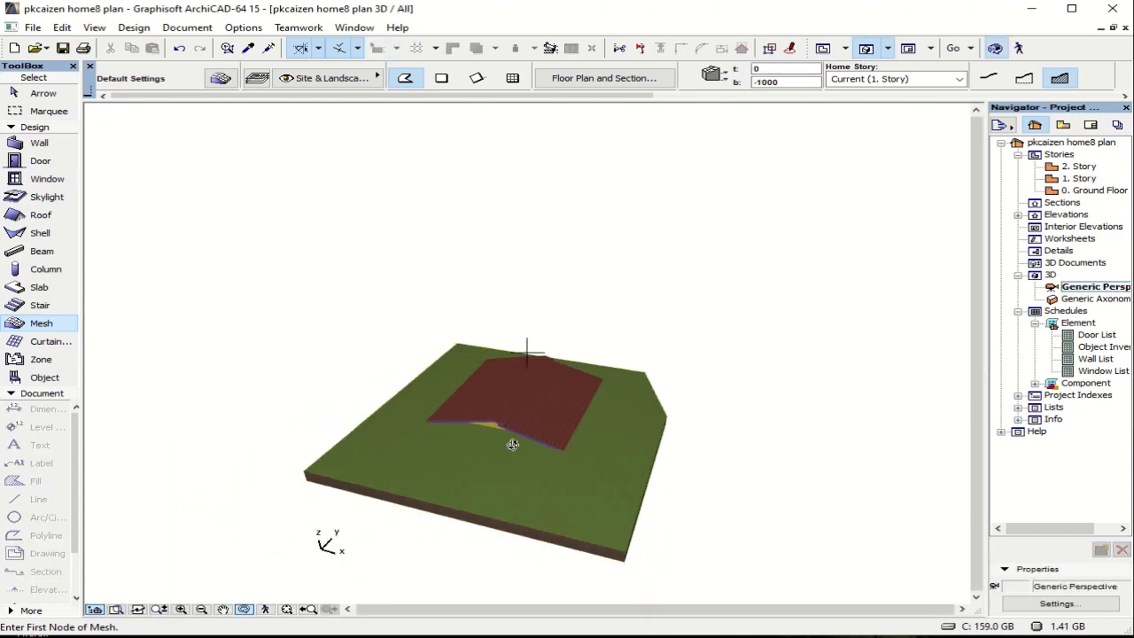
pyautogui.keyDown('shift'); pyautogui.moveTo(512, 444); pyautogui.dragTo(591, 398, button='middle'); pyautogui.keyUp('shift')
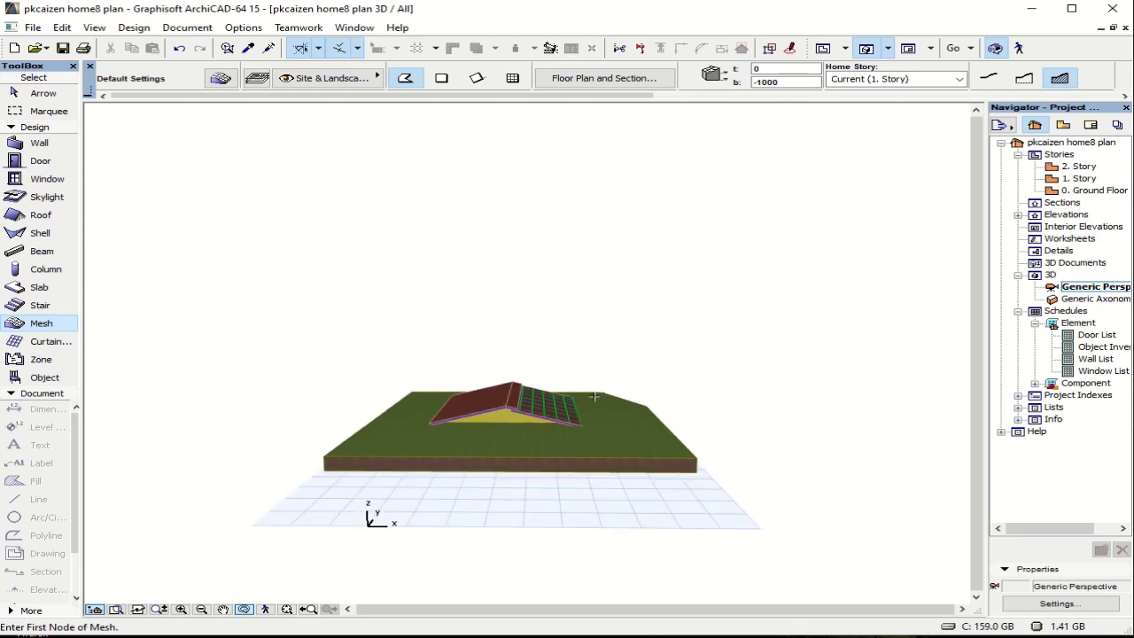
# Step: Select the terrain mesh in 3D and enter 0 as its base height relative to project zero in its selection settings
pyautogui.keyDown('shift'); pyautogui.click(510, 451); pyautogui.keyUp('shift')
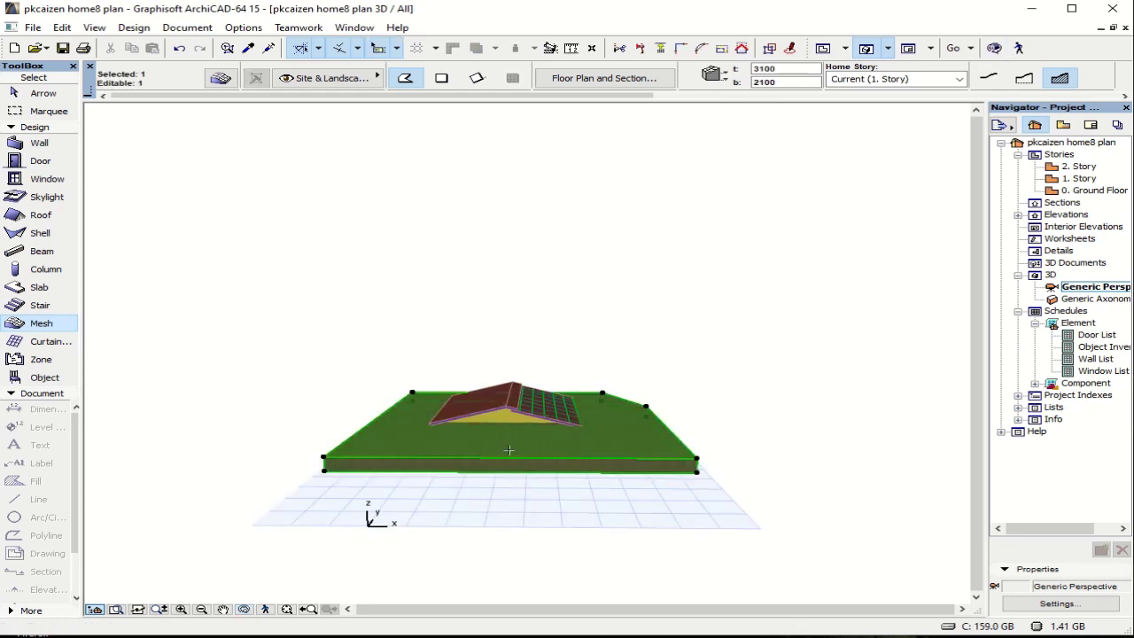
pyautogui.click(221, 80)
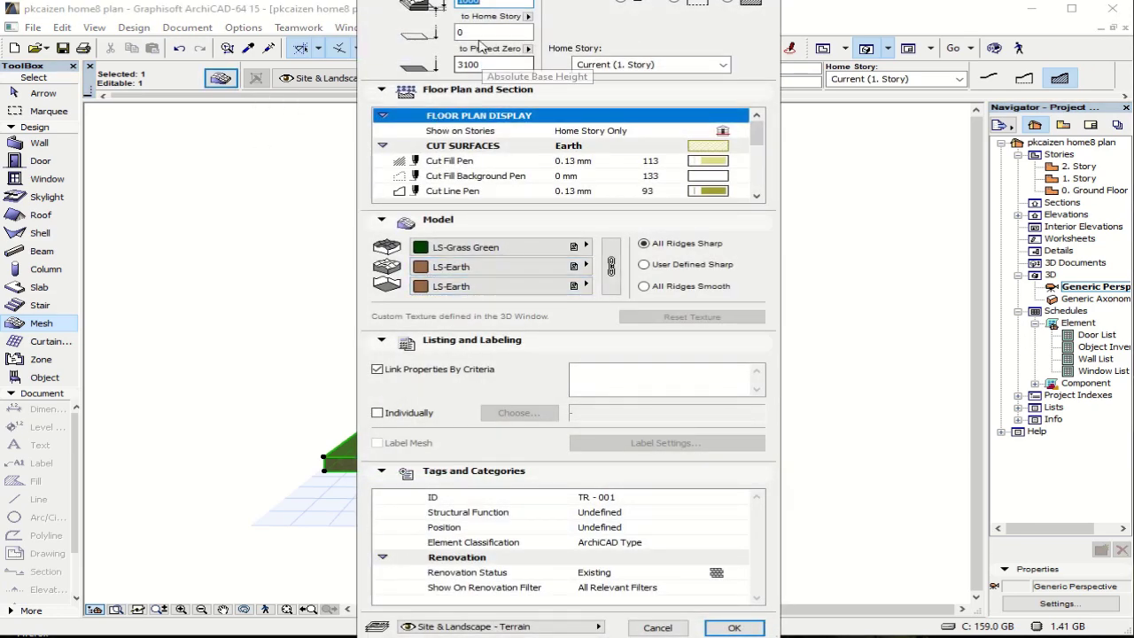
pyautogui.press('Tab')
pyautogui.press('Tab')
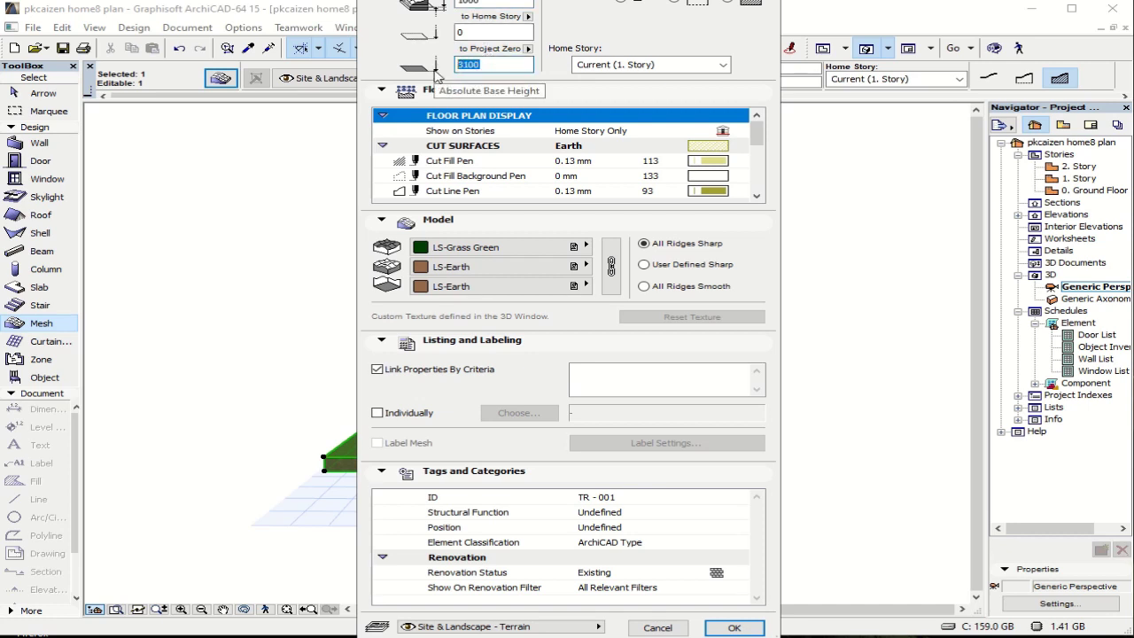
pyautogui.write('0')
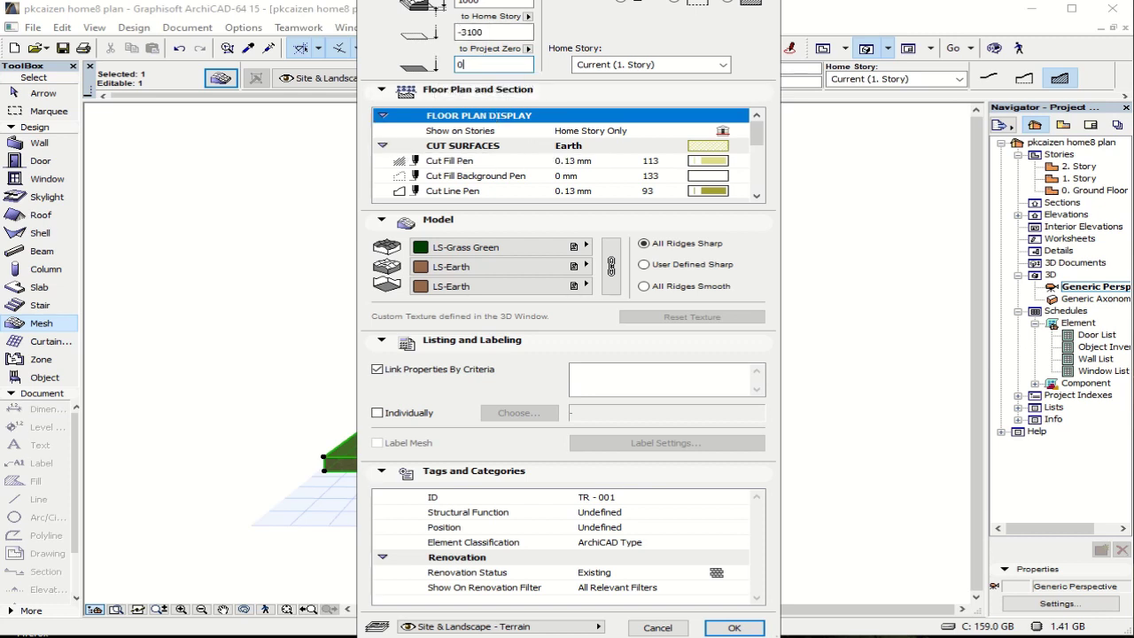
# Step: Set the mesh's base height relative to its home story to -200 and apply the settings
pyautogui.moveTo(385, 0); pyautogui.dragTo(386, 56)
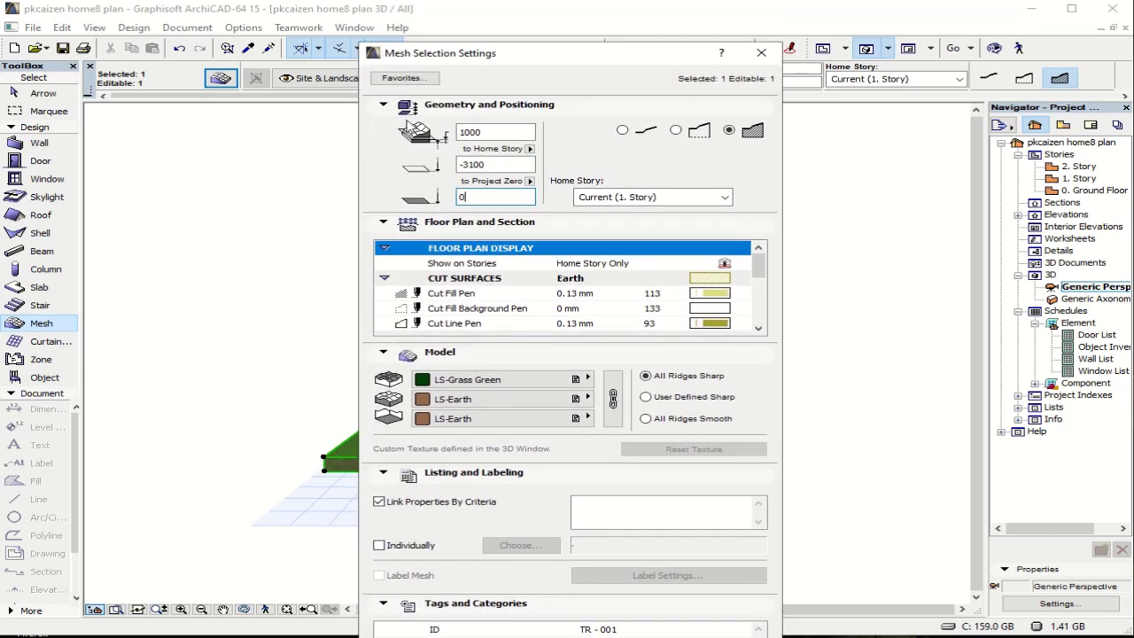
pyautogui.click(501, 166)
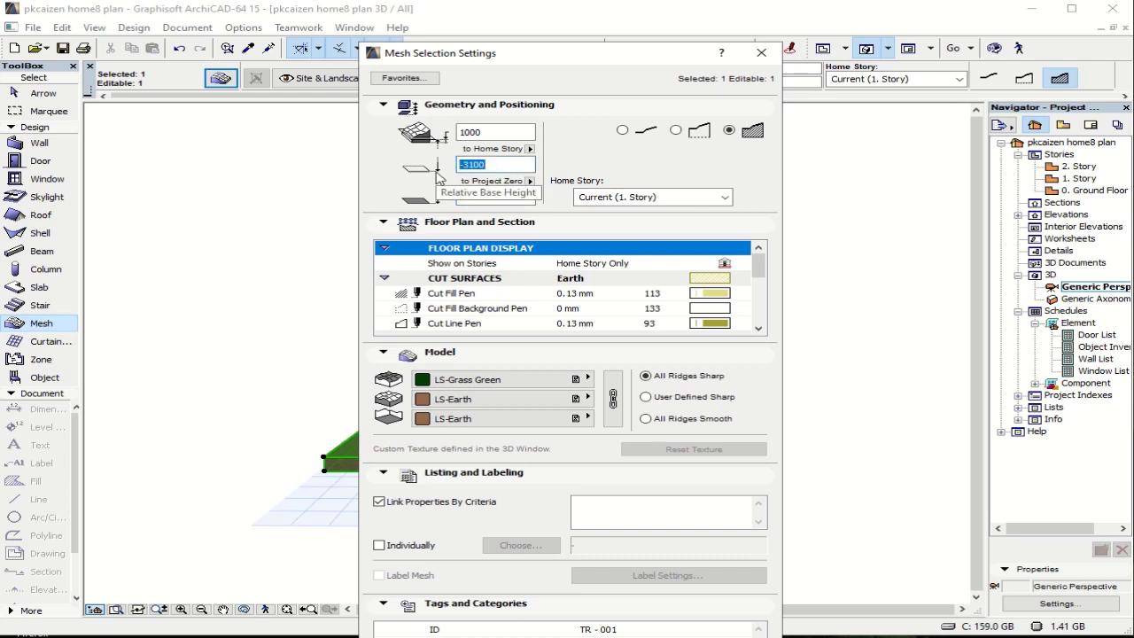
pyautogui.write('.200')
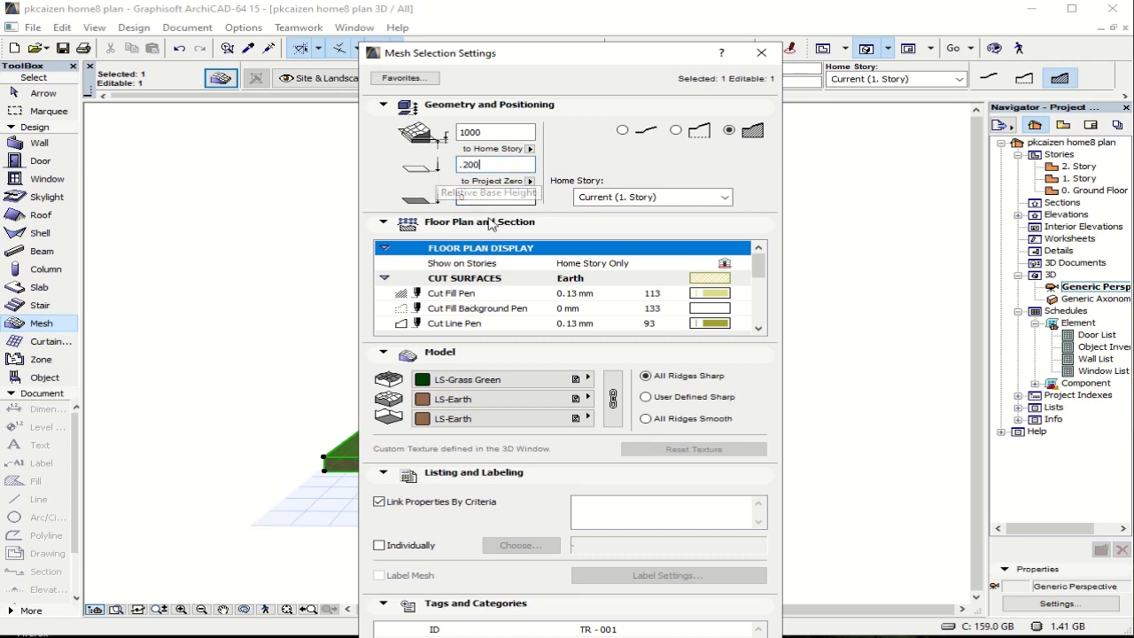
pyautogui.press('Tab')
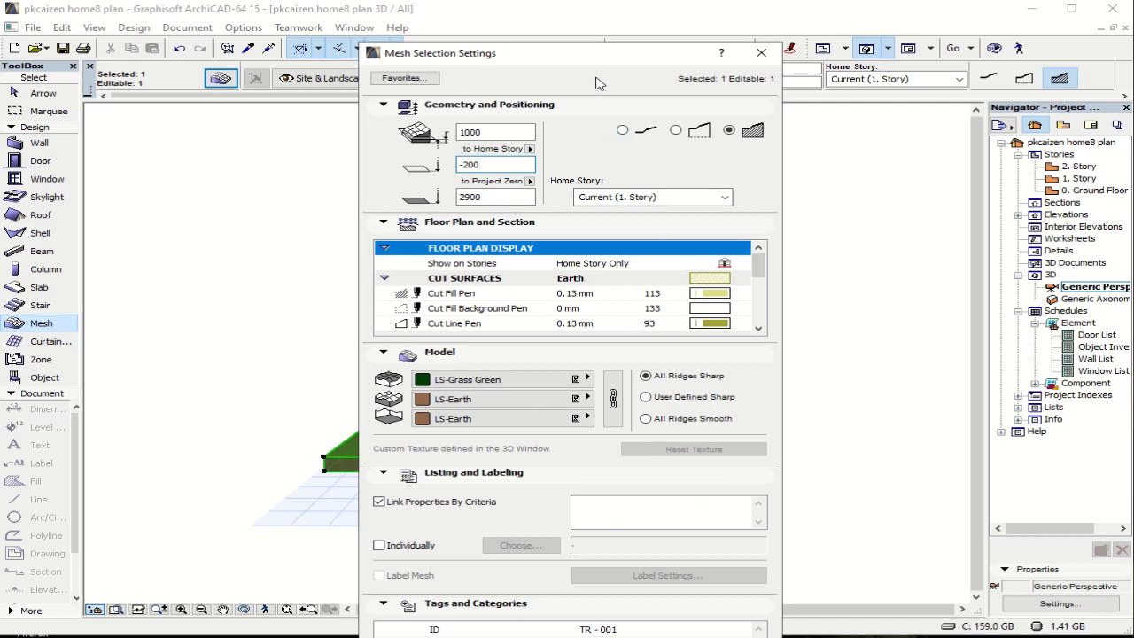
pyautogui.moveTo(571, 65); pyautogui.dragTo(353, 0)
pyautogui.click(518, 628)
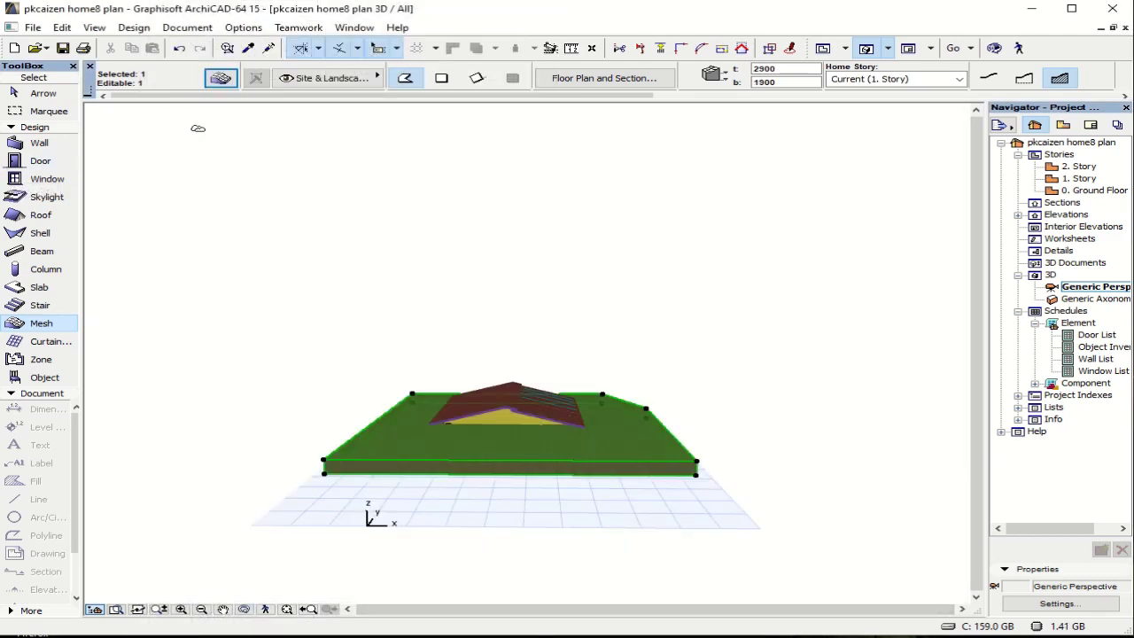
# Step: Set the mesh's base height relative to project zero to 500 and its thickness to 500
pyautogui.hotkey('ctrl', 't')
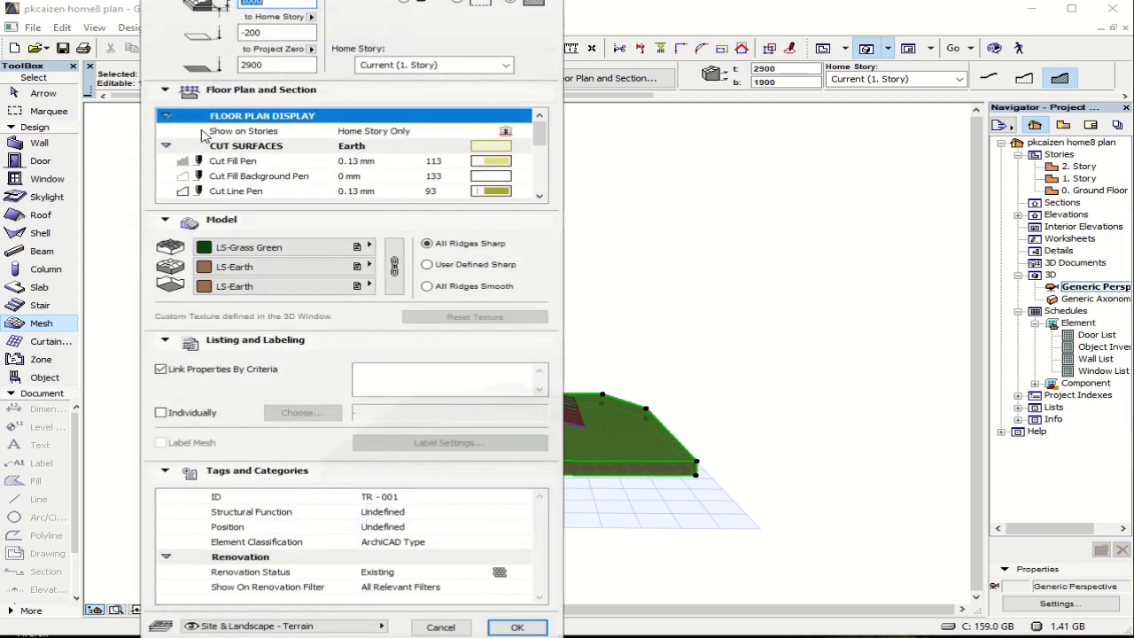
pyautogui.doubleClick(263, 64)
pyautogui.moveTo(285, 65); pyautogui.dragTo(201, 66)
pyautogui.write('500')
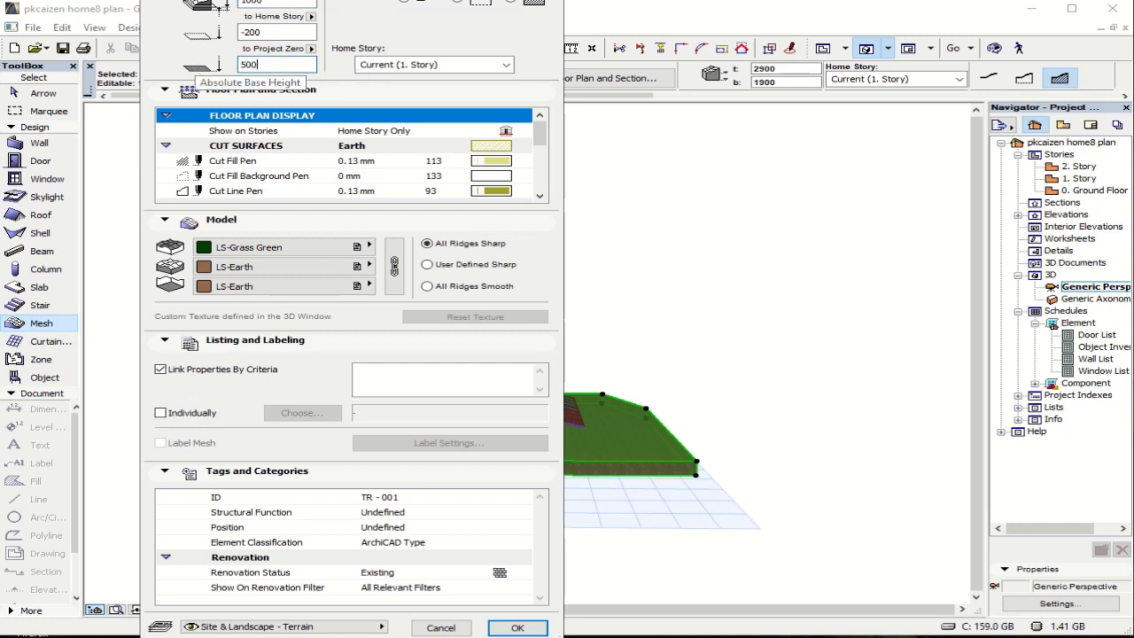
pyautogui.click(516, 627)
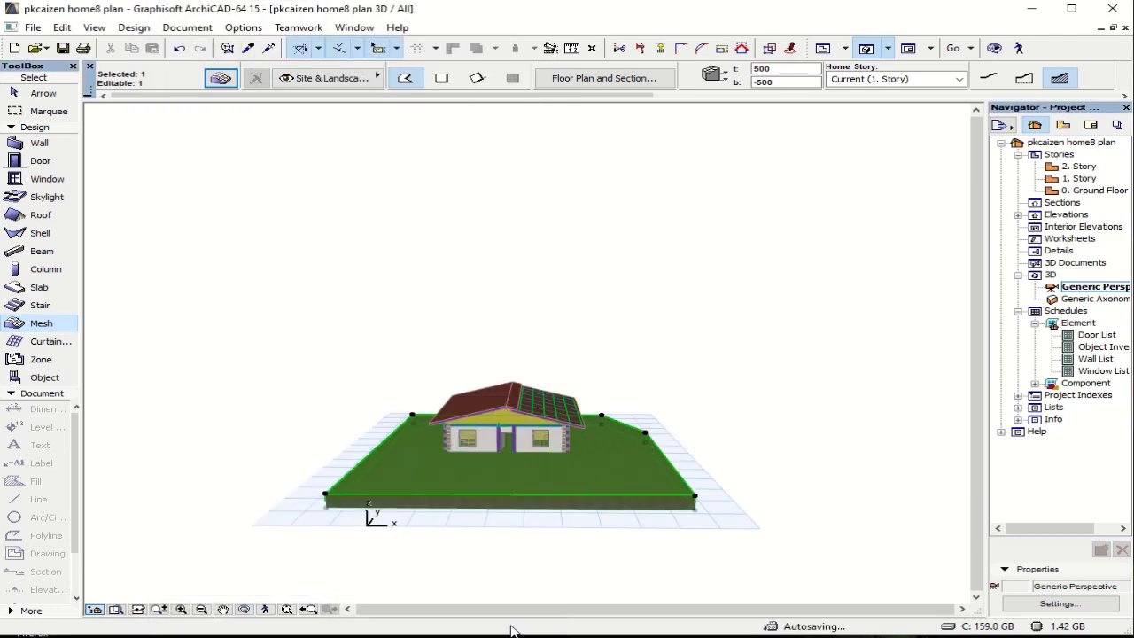
pyautogui.click(221, 78)
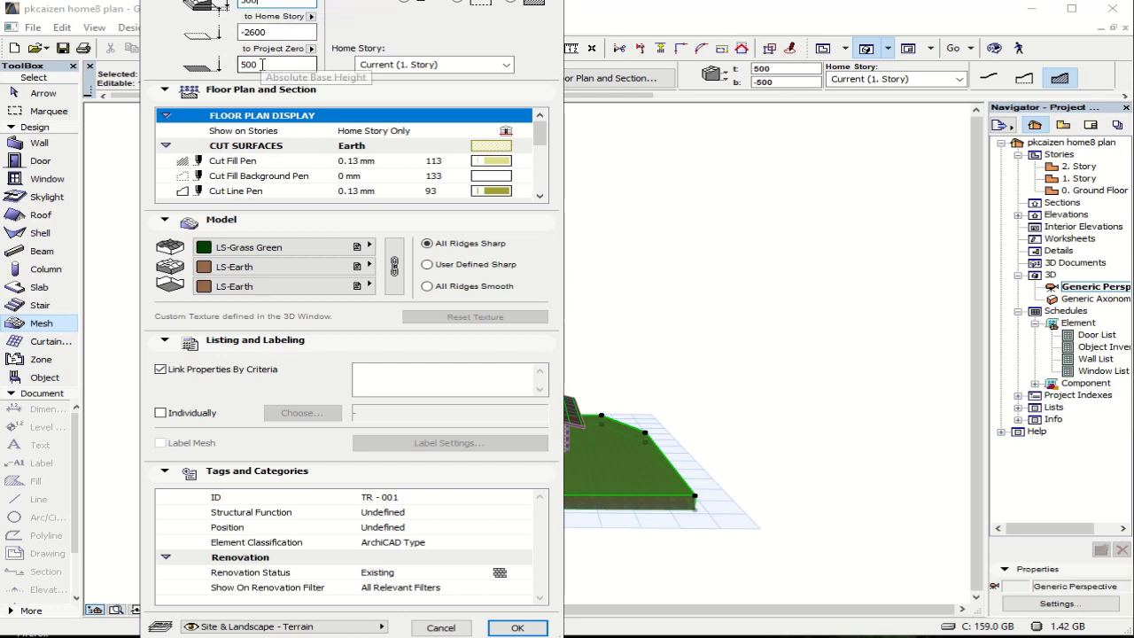
pyautogui.click(517, 627)
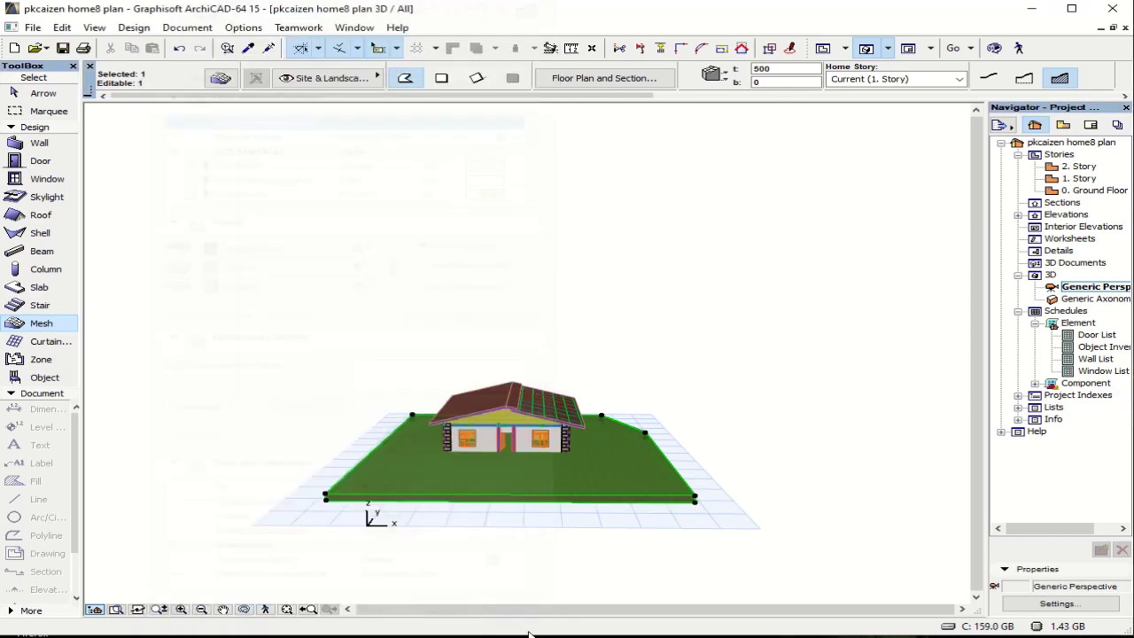
# Step: Set the mesh's base height relative to its home story to 0
pyautogui.click(220, 78)
pyautogui.click(273, 32)
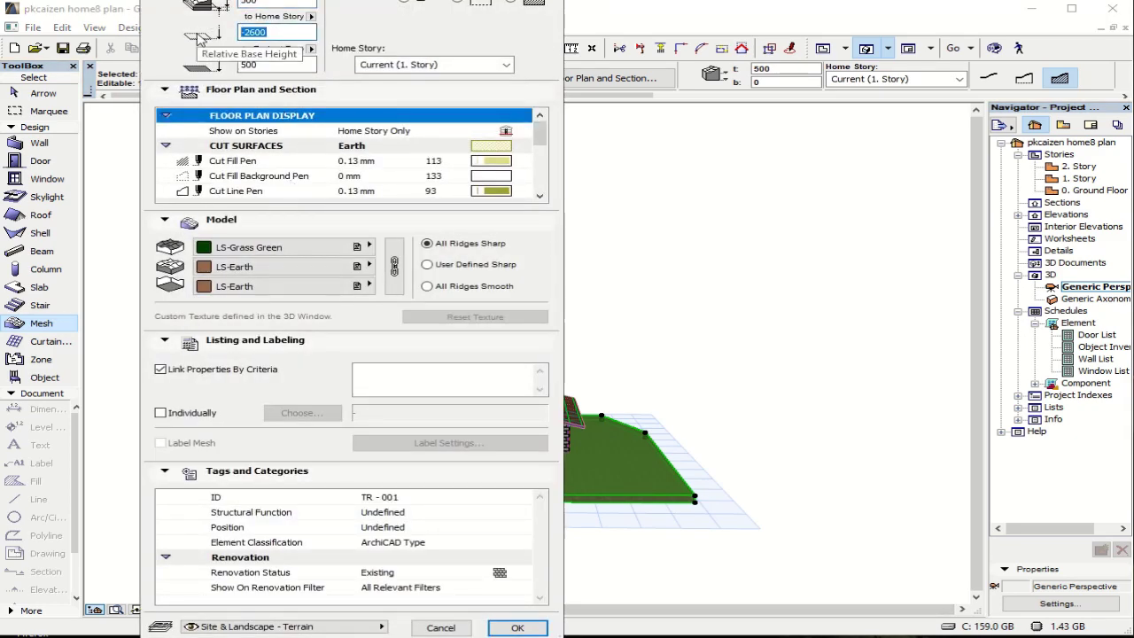
pyautogui.write('0')
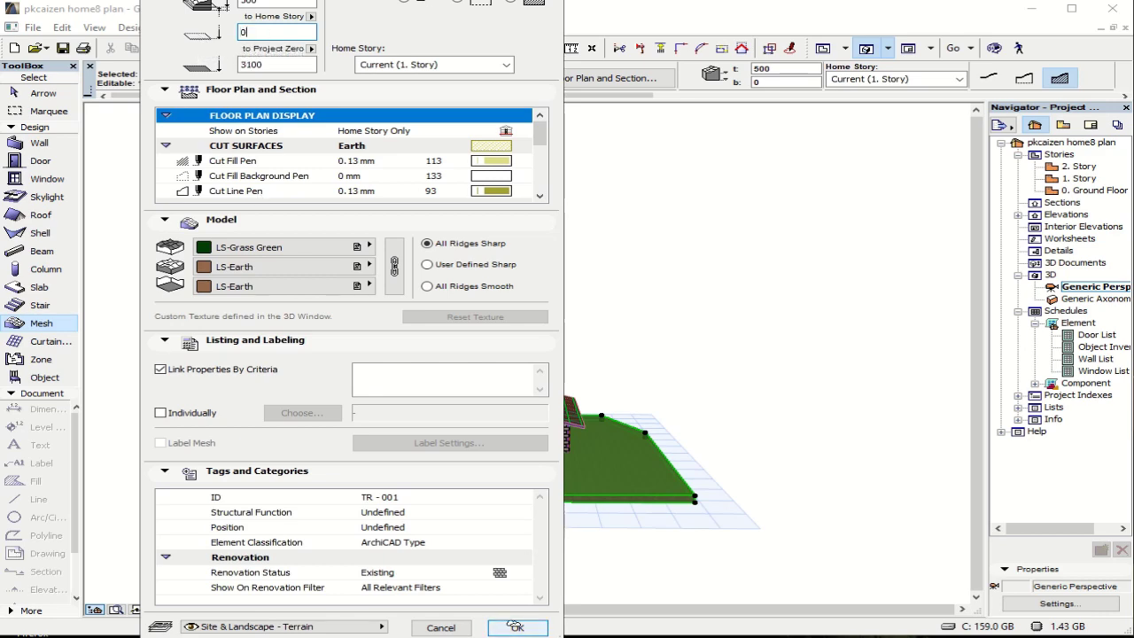
pyautogui.click(517, 626)
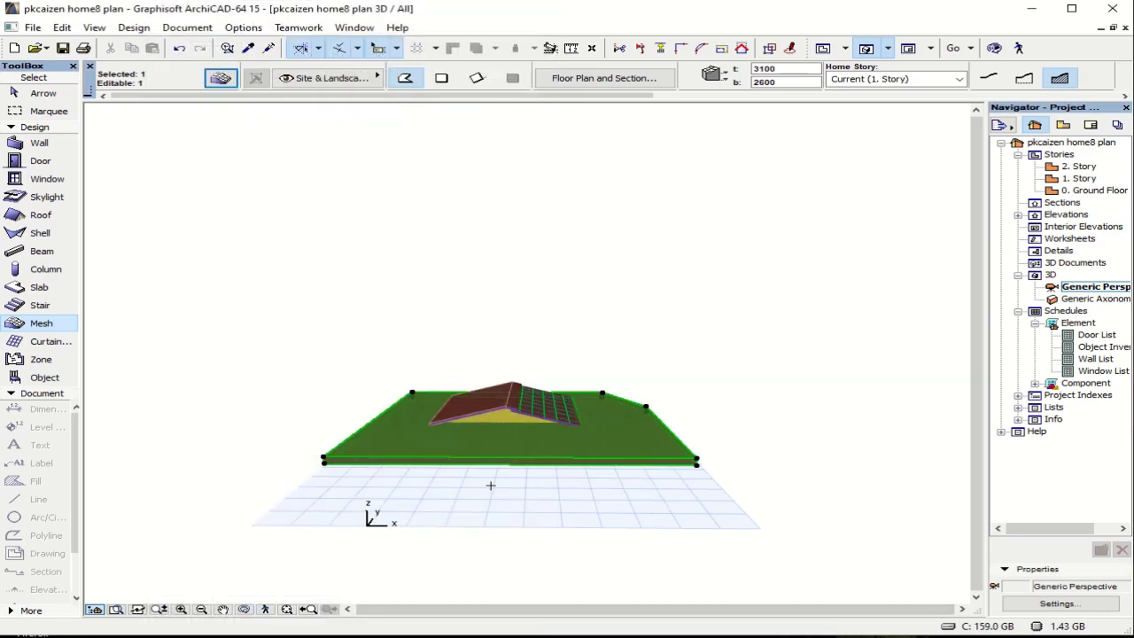
# Step: Set the mesh's base height relative to project zero to 0
pyautogui.click(220, 78)
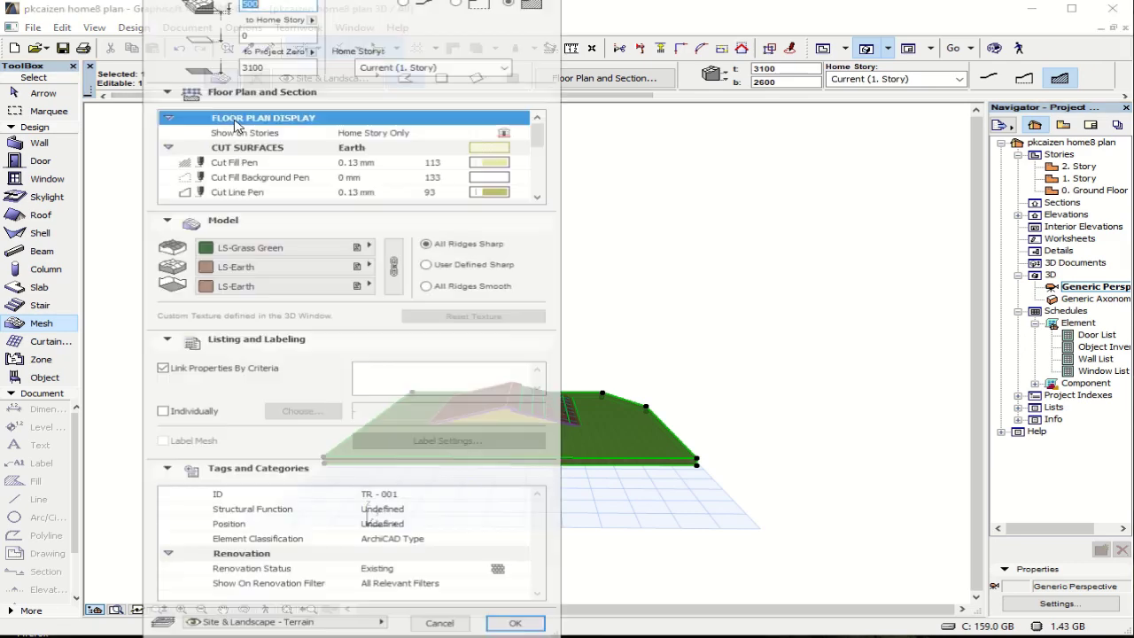
pyautogui.doubleClick(259, 65)
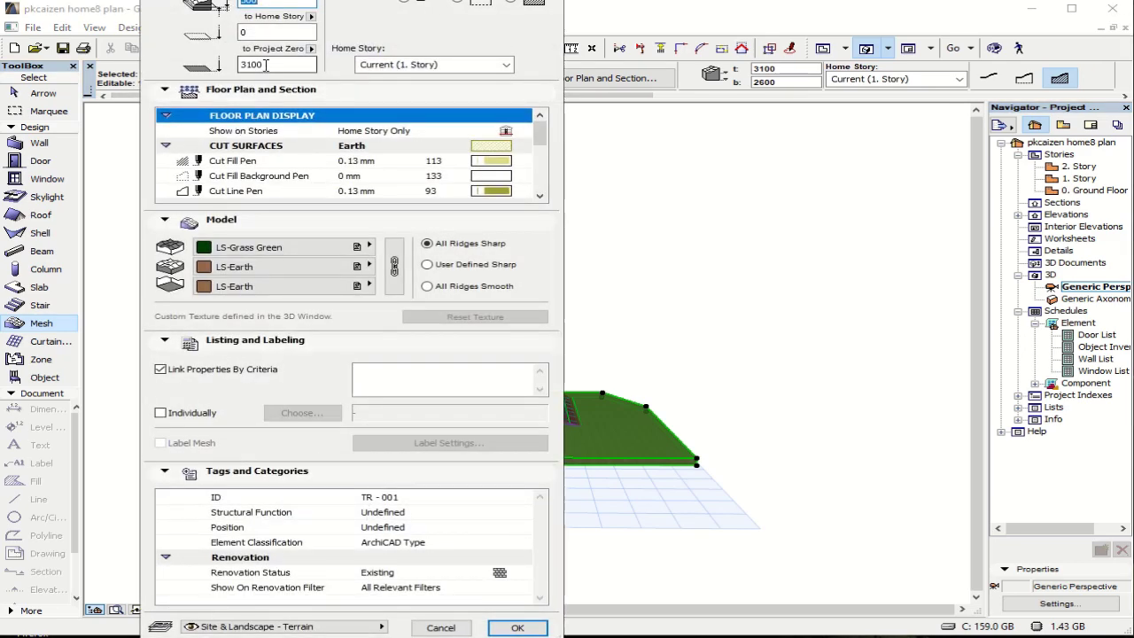
pyautogui.write('0')
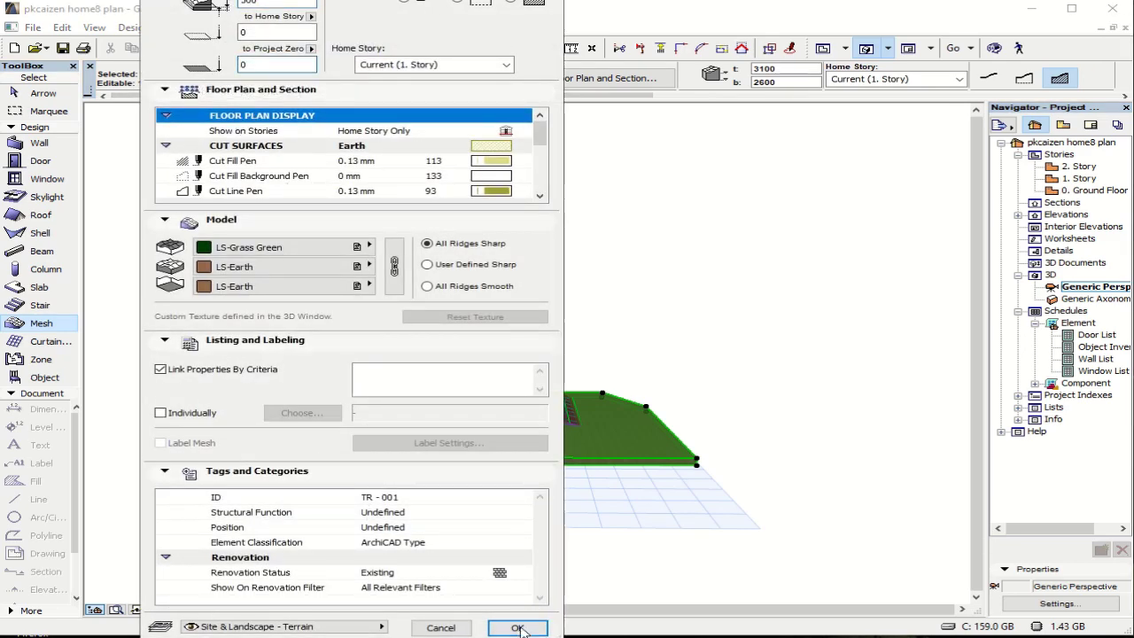
pyautogui.click(518, 627)
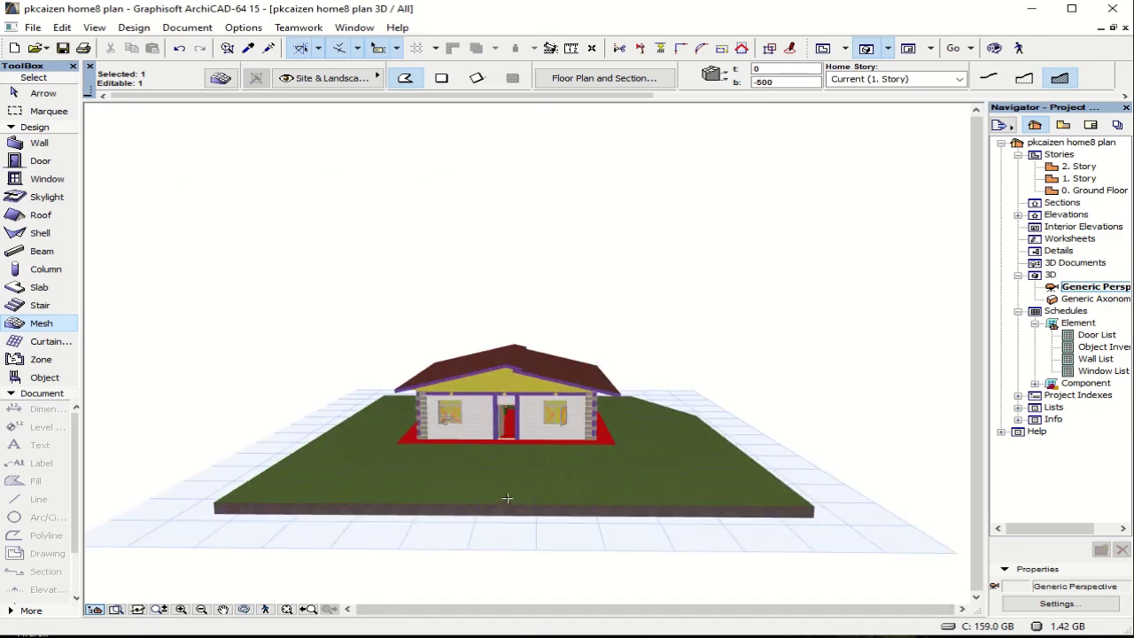
# Step: Lower the mesh to a base height of -200 relative to project zero and check the house's base in 3D
pyautogui.scroll(5, 540, 469)
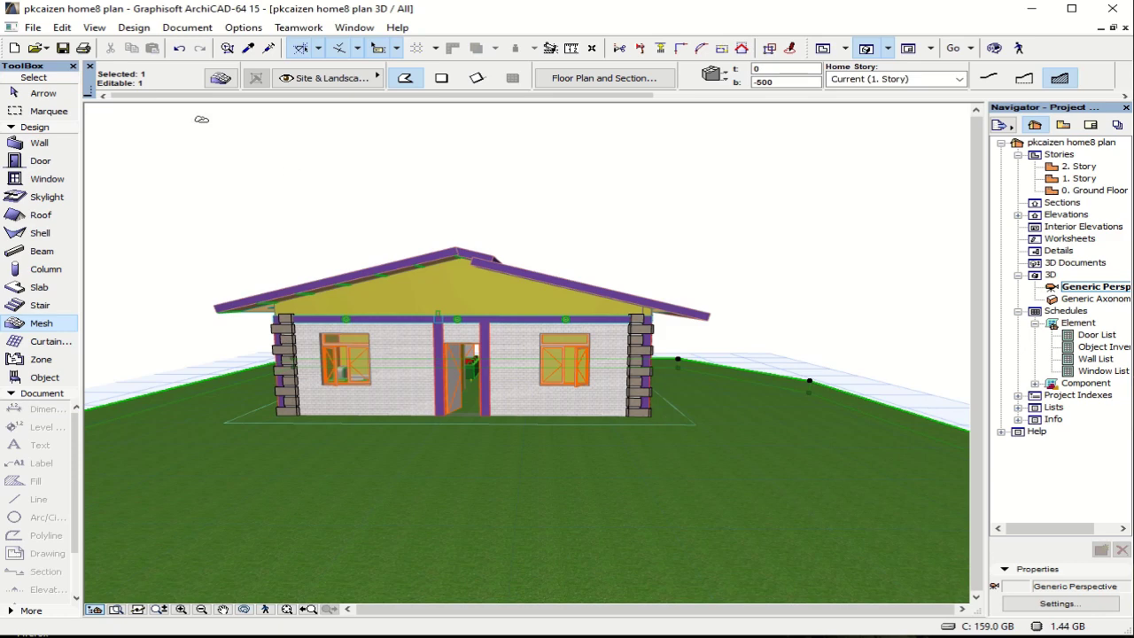
pyautogui.click(220, 78)
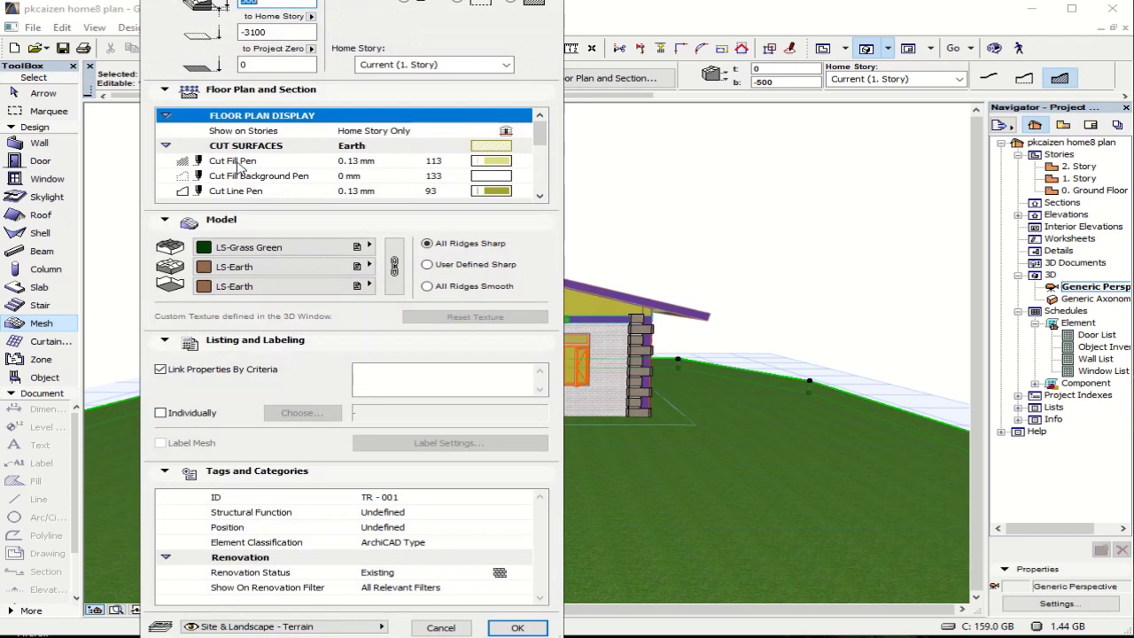
pyautogui.click(253, 64)
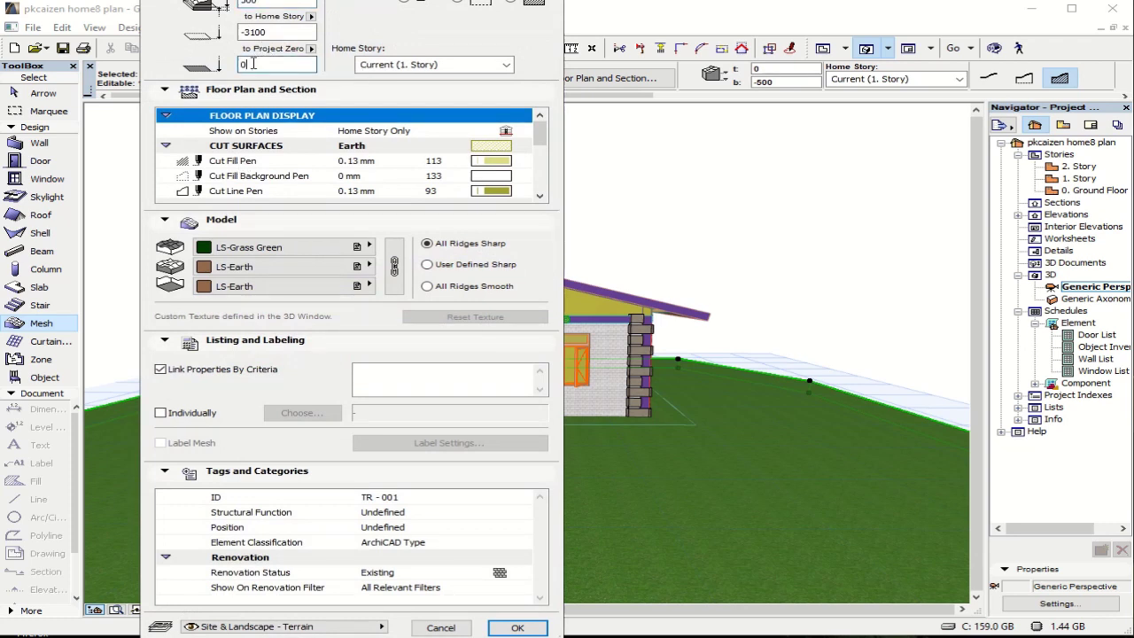
pyautogui.doubleClick(253, 63)
pyautogui.write('-200')
pyautogui.click(517, 627)
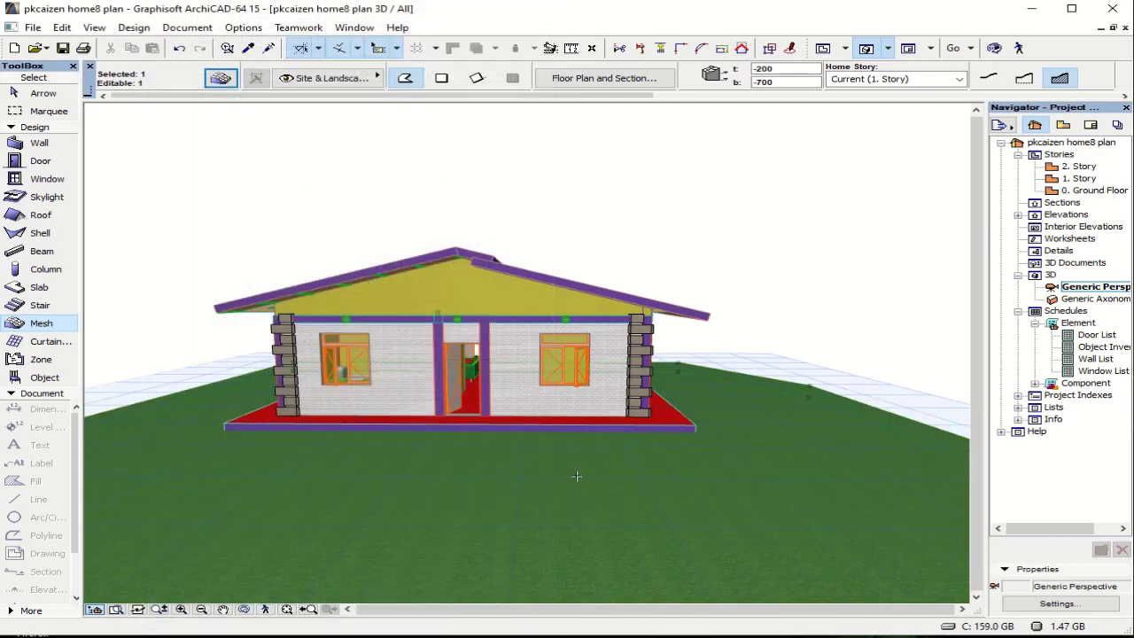
pyautogui.keyDown('shift'); pyautogui.moveTo(576, 477); pyautogui.dragTo(726, 510, button='middle'); pyautogui.keyUp('shift')
# Step: Send the terrain mesh to the back of the display order on the 1. Story floor plan
pyautogui.press('F2')
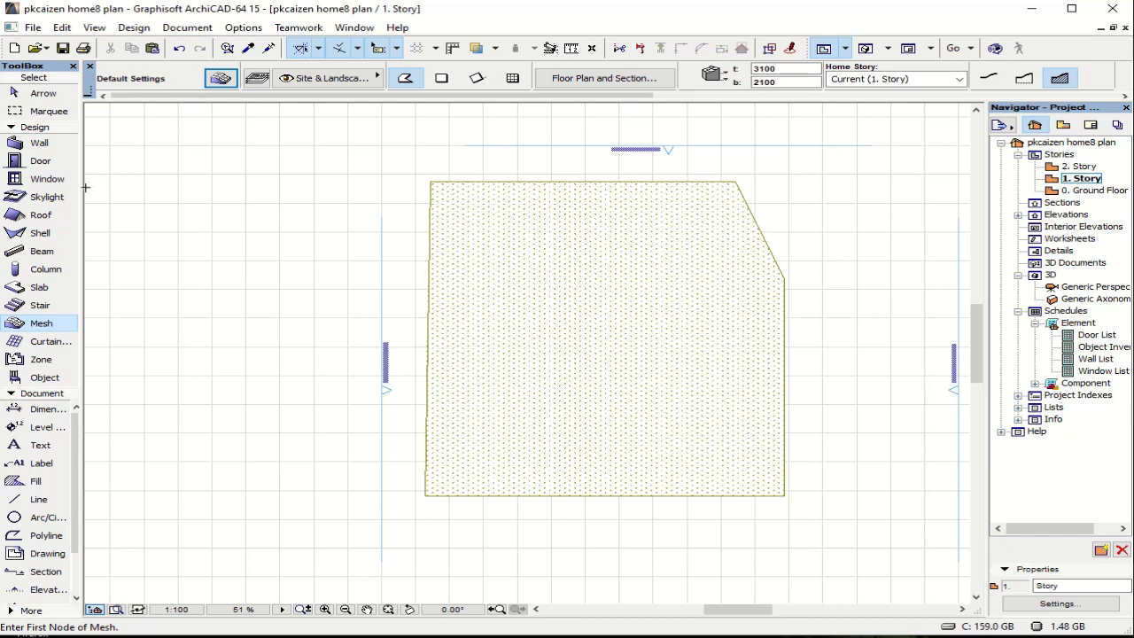
pyautogui.click(466, 208)
pyautogui.rightClick(467, 206)
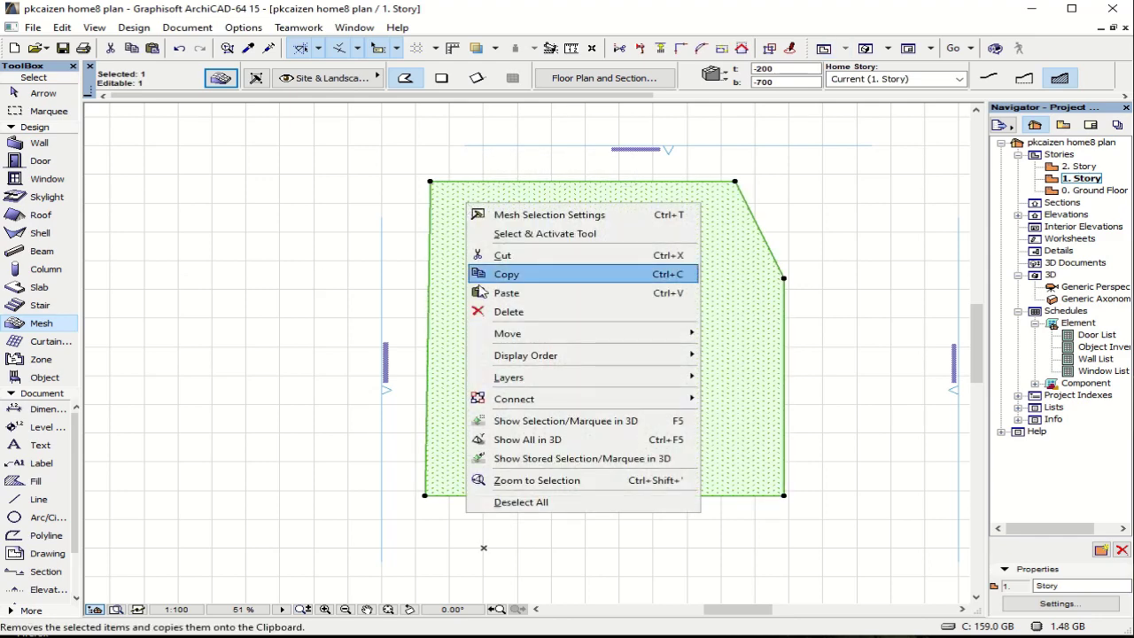
pyautogui.moveTo(502, 340)
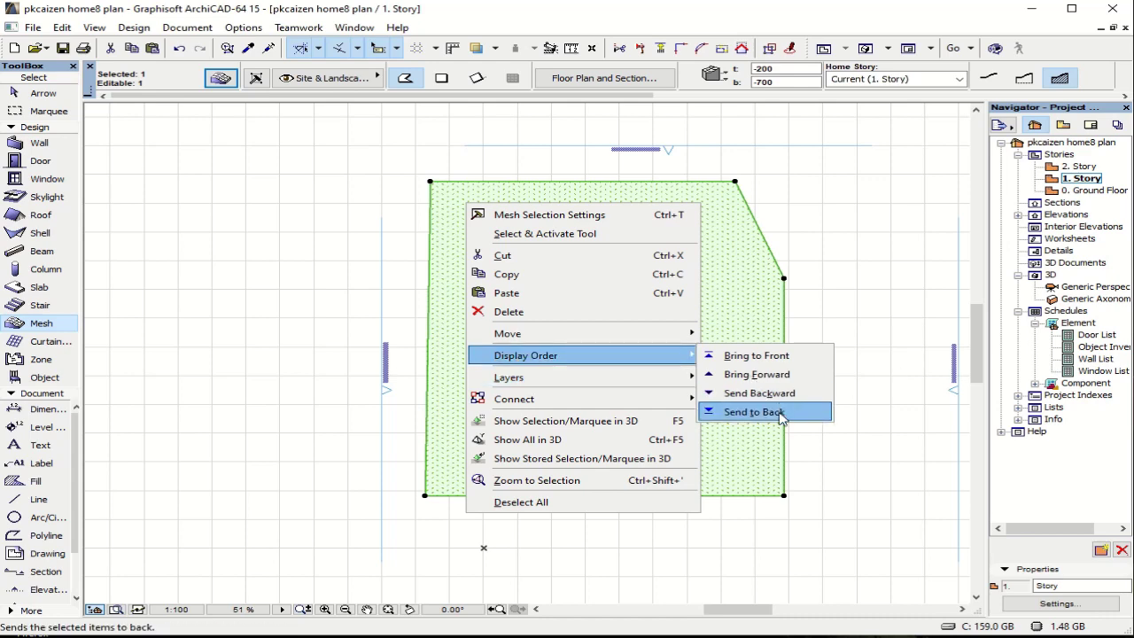
pyautogui.click(780, 414)
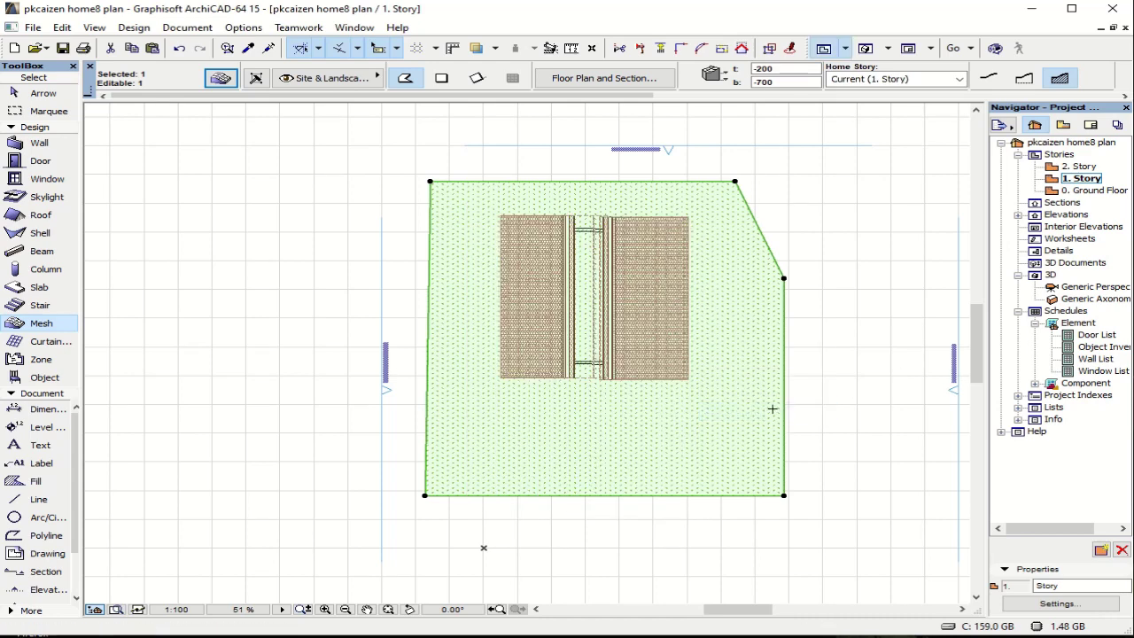
pyautogui.press('Escape')
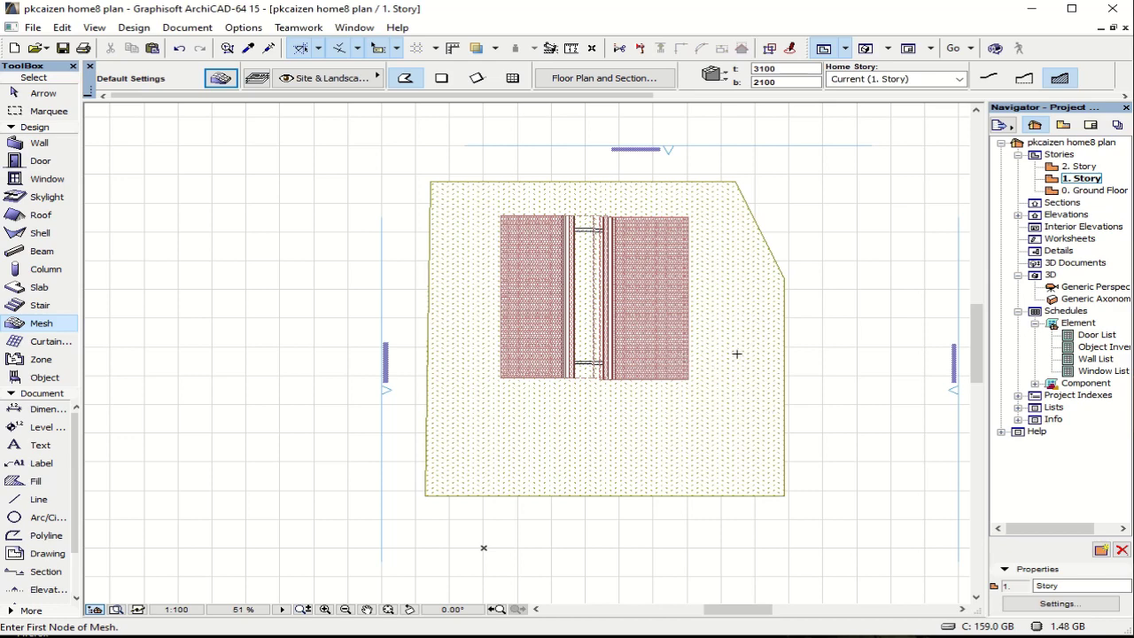
# Step: Check the house on its terrain from another side in 3D and return to the 1. Story floor plan
pyautogui.press('F3')
pyautogui.keyDown('shift'); pyautogui.moveTo(739, 359); pyautogui.dragTo(719, 410, button='middle'); pyautogui.keyUp('shift')
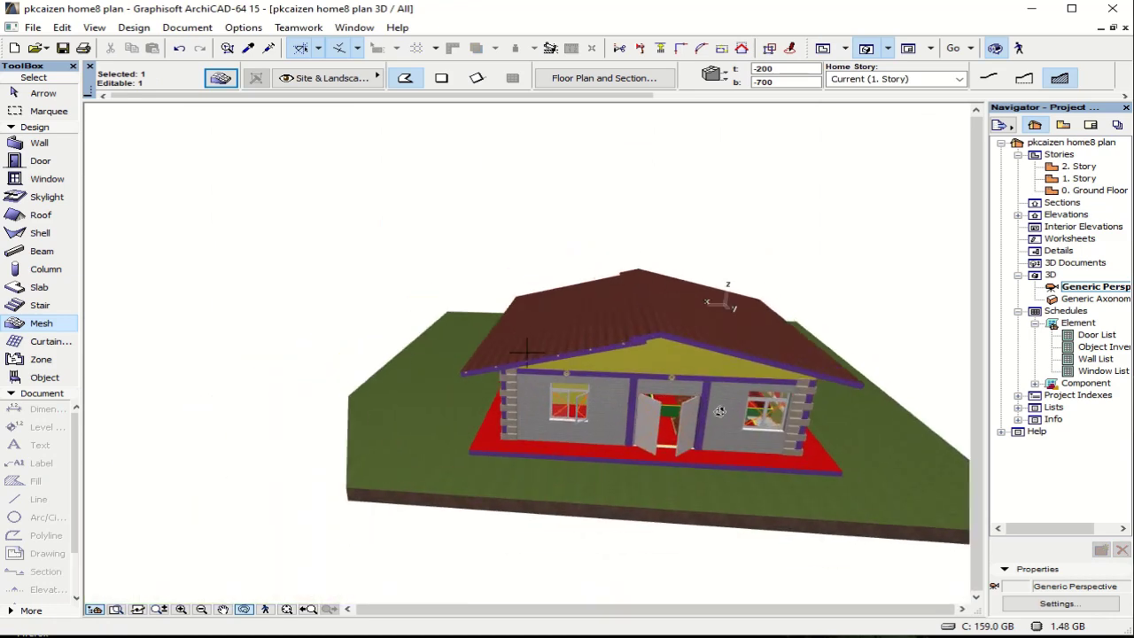
pyautogui.press('F2')
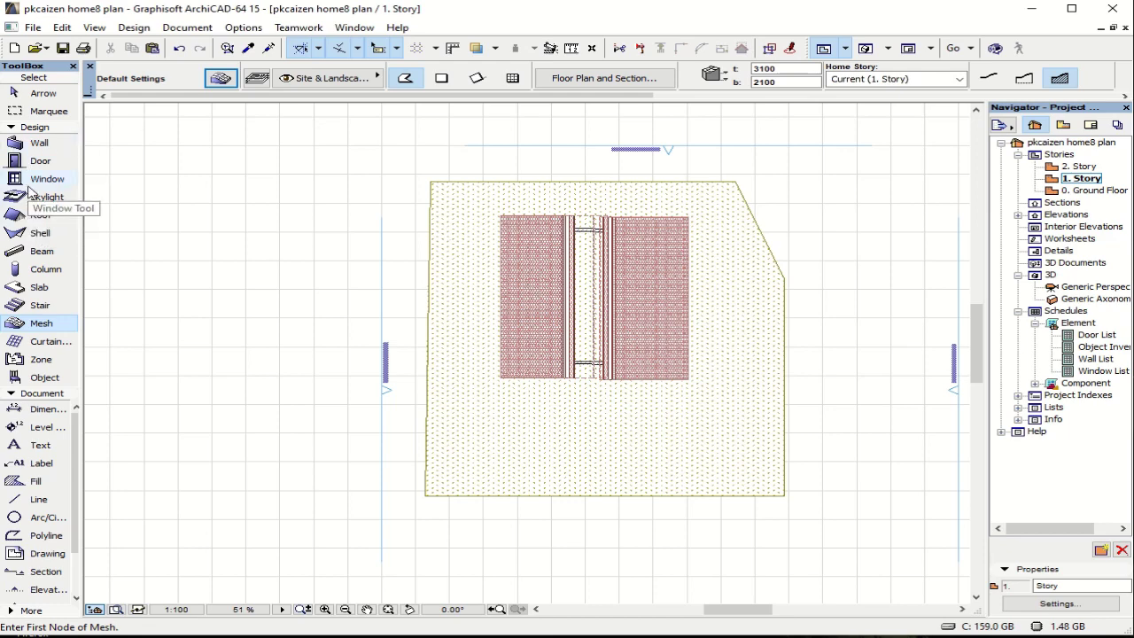
# Step: Pick the Plant 02 15 object from the Garden 15 folder of 2.2 Site Improvements 15 for placement
pyautogui.click(40, 380)
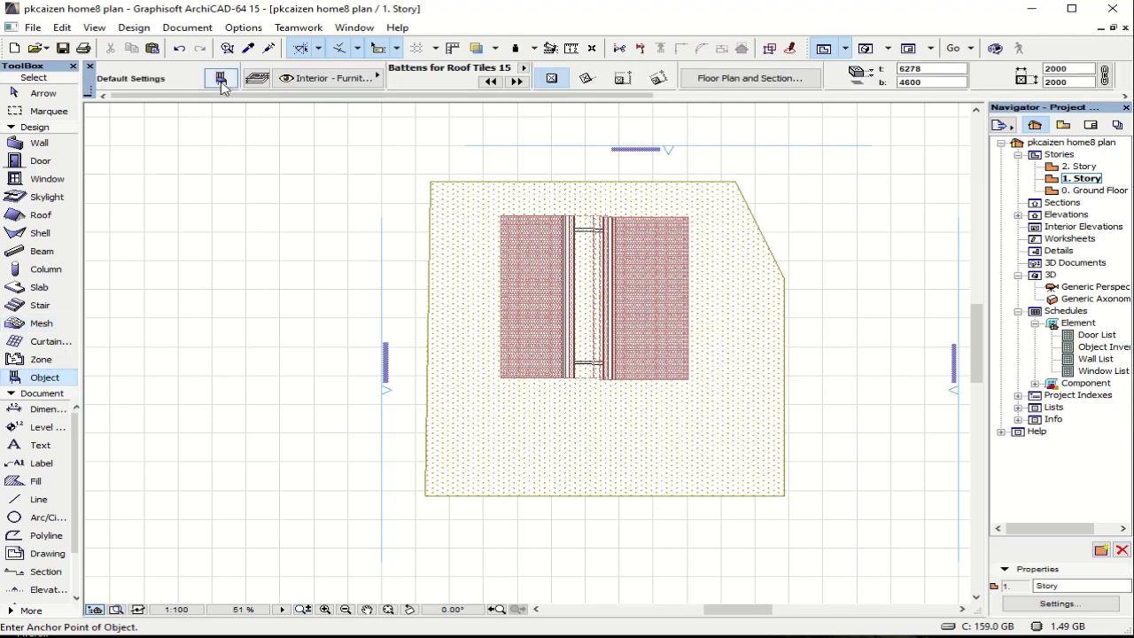
pyautogui.click(220, 79)
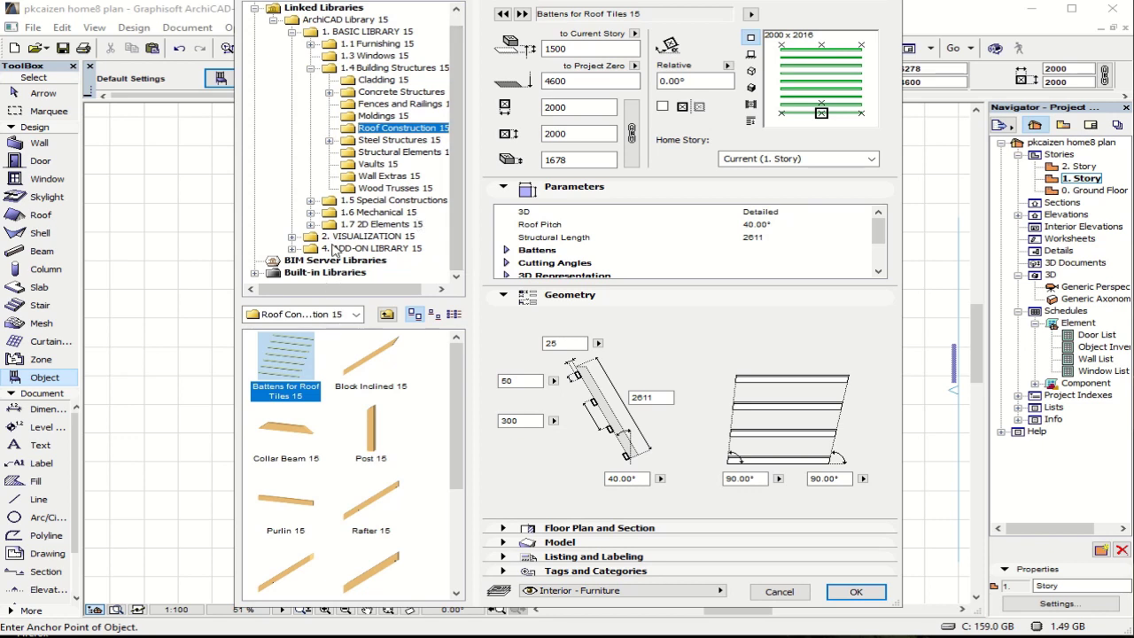
pyautogui.click(360, 236)
pyautogui.click(291, 236)
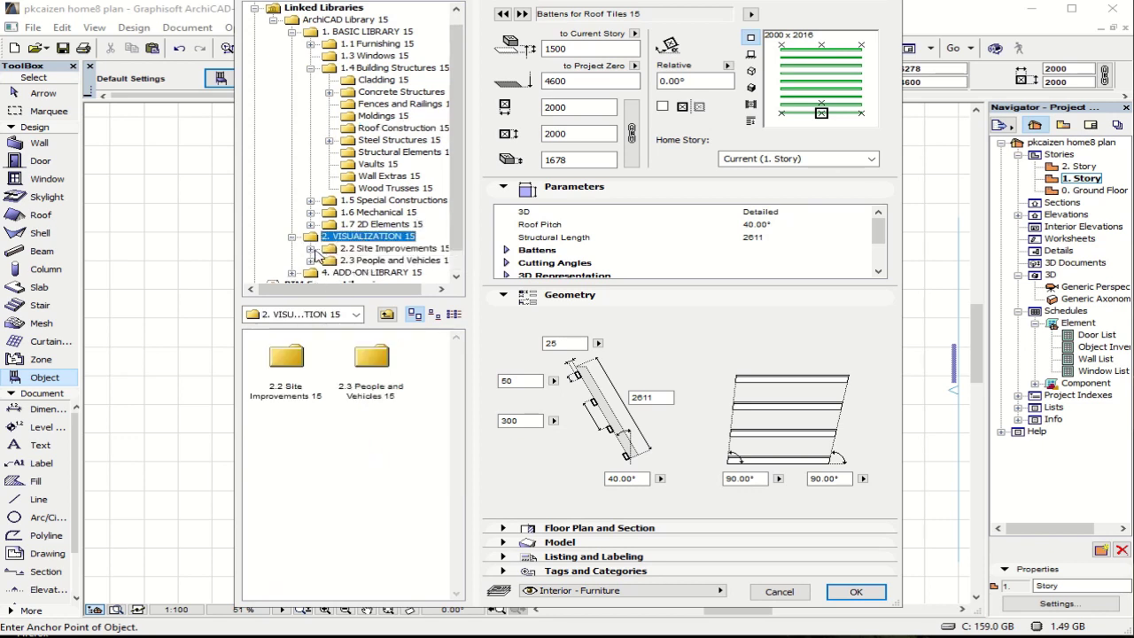
pyautogui.click(312, 249)
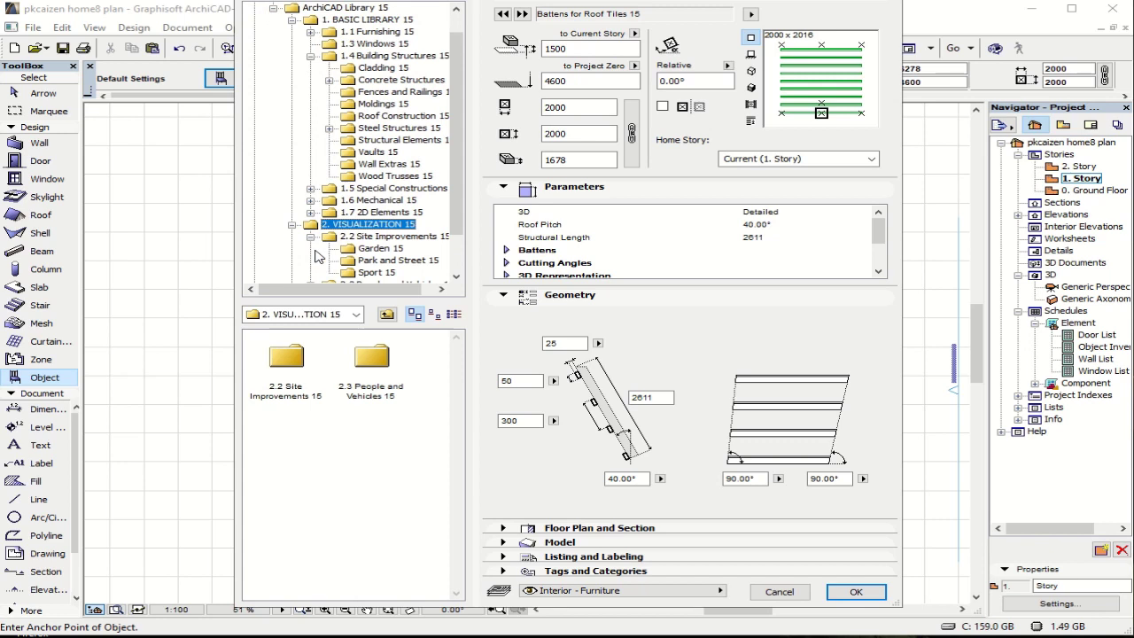
pyautogui.click(372, 249)
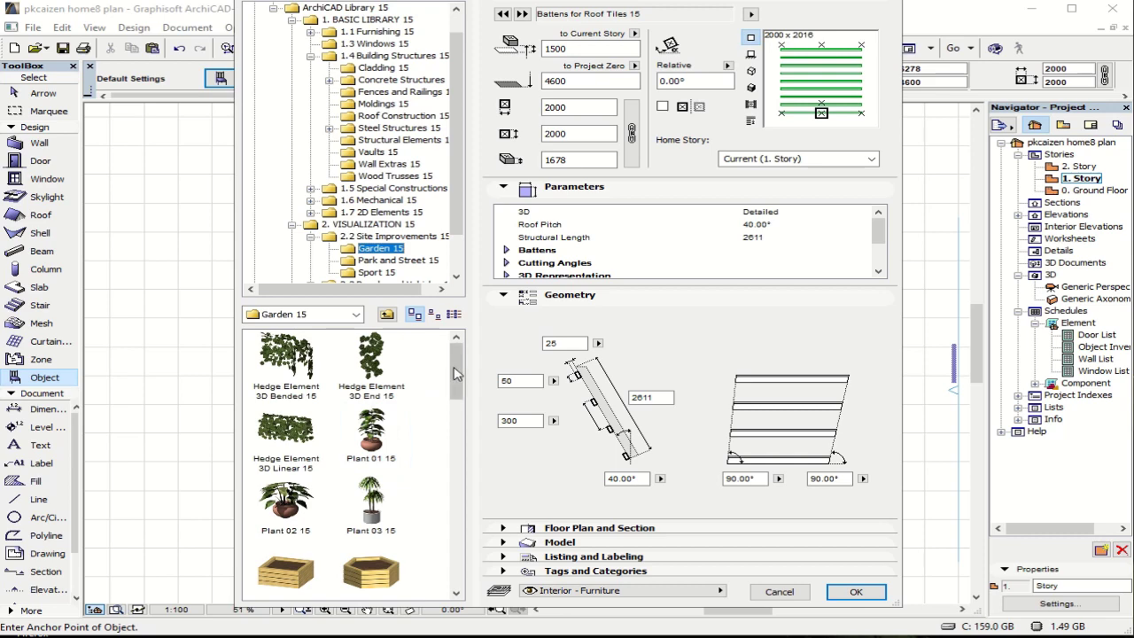
pyautogui.moveTo(455, 365)
pyautogui.mouseDown()
pyautogui.moveTo(455, 493)
pyautogui.moveTo(456, 358)
pyautogui.mouseUp()
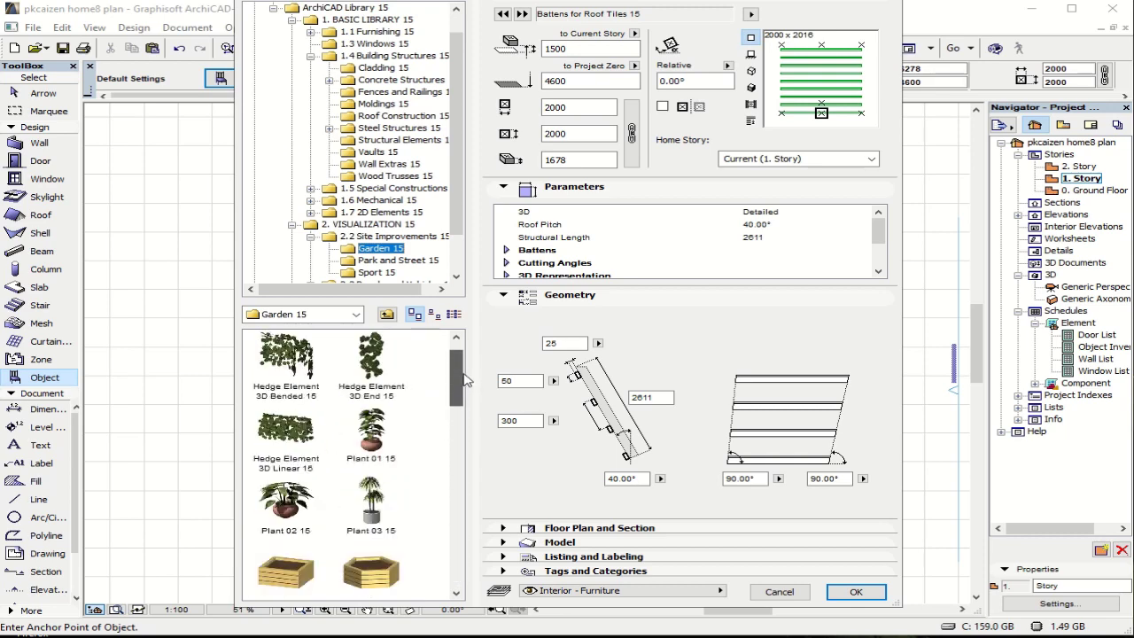
pyautogui.click(285, 503)
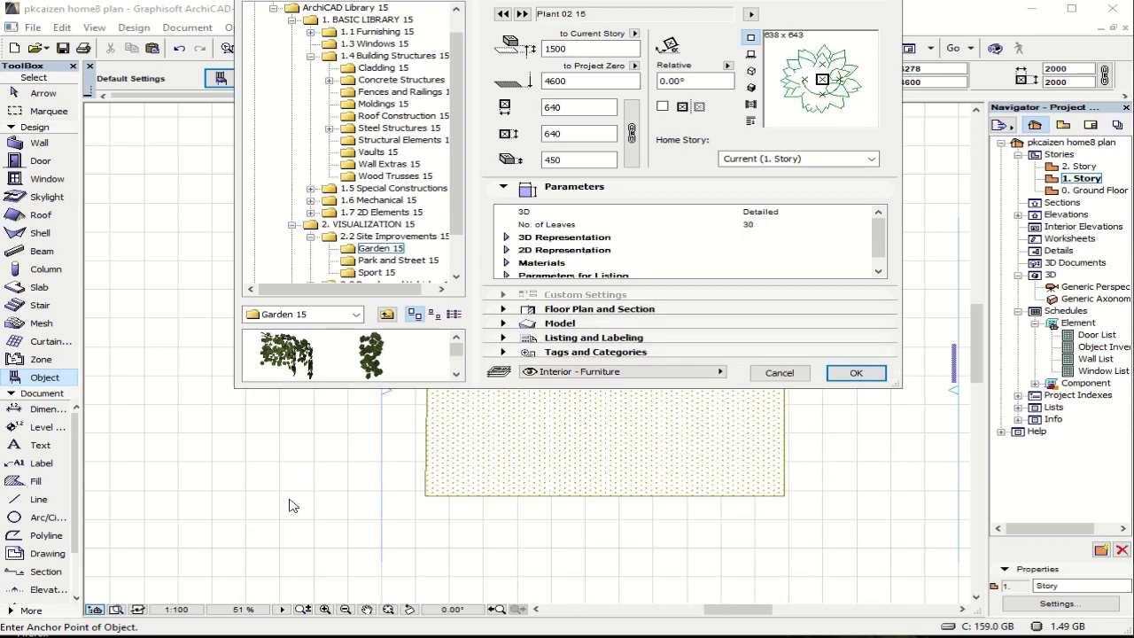
# Step: Set the plant's elevation relative to the current story to 0 and accept the object settings
pyautogui.click(580, 48)
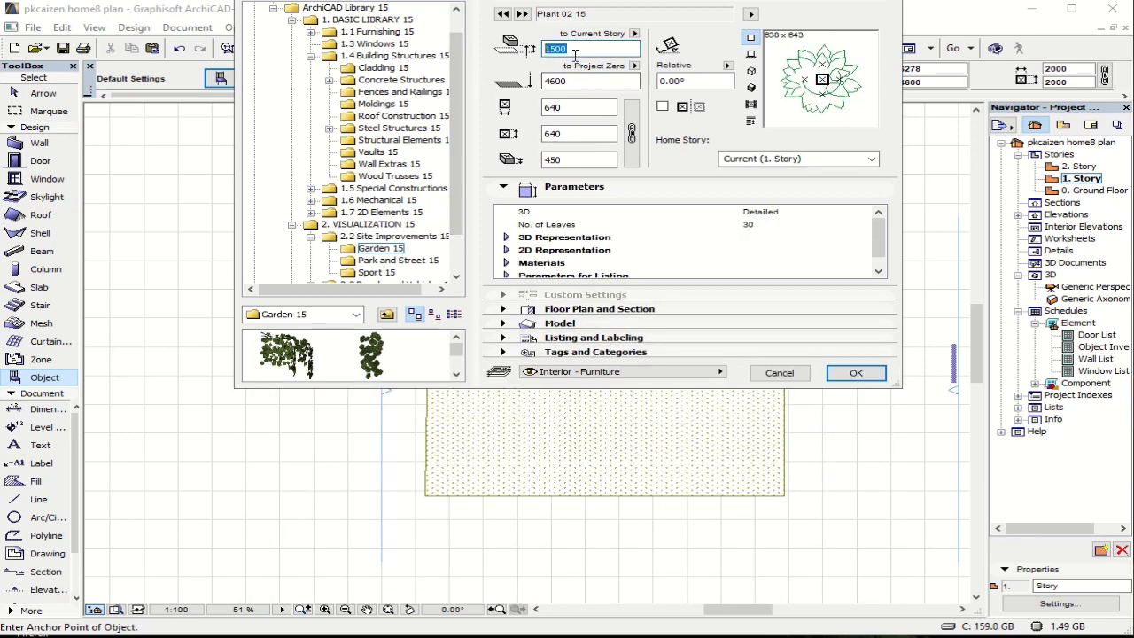
pyautogui.write('0')
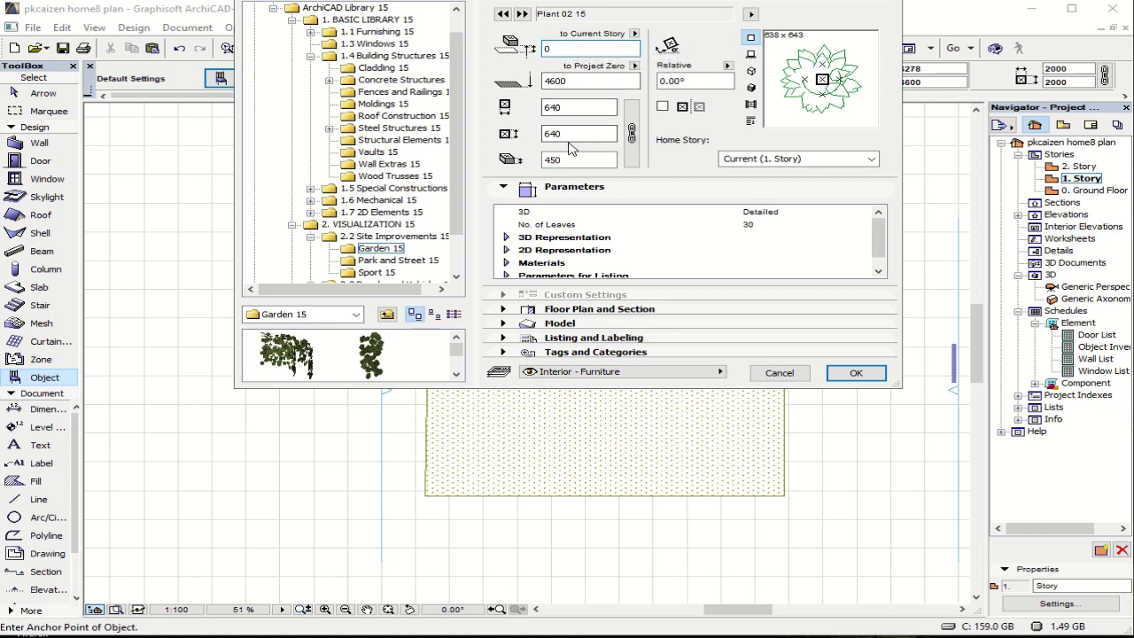
pyautogui.click(574, 160)
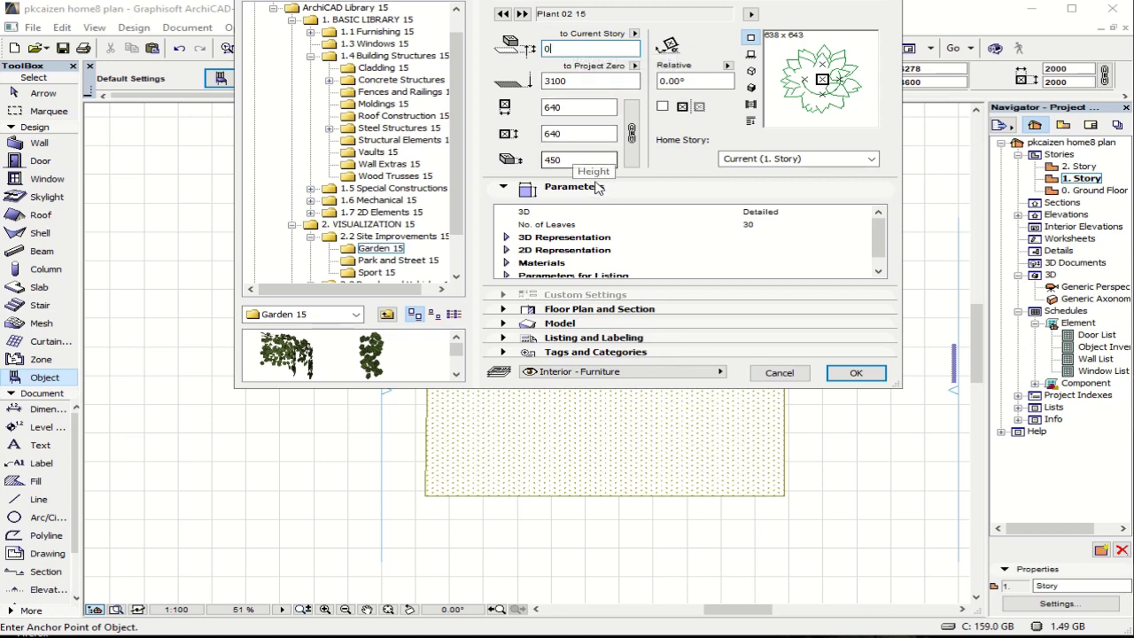
pyautogui.click(853, 375)
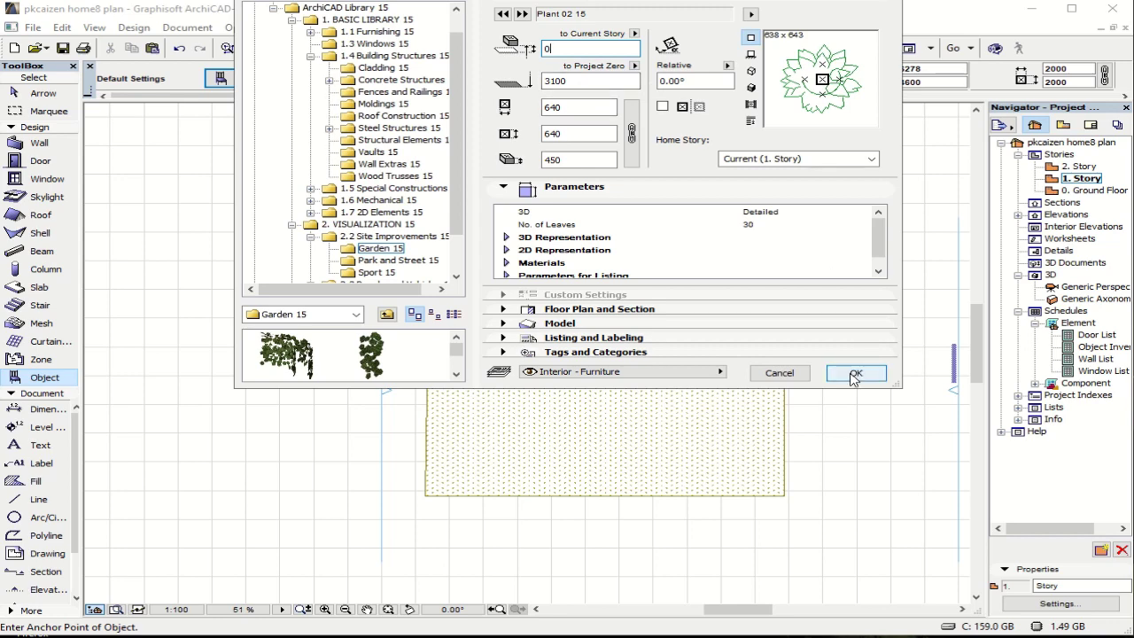
pyautogui.click(853, 375)
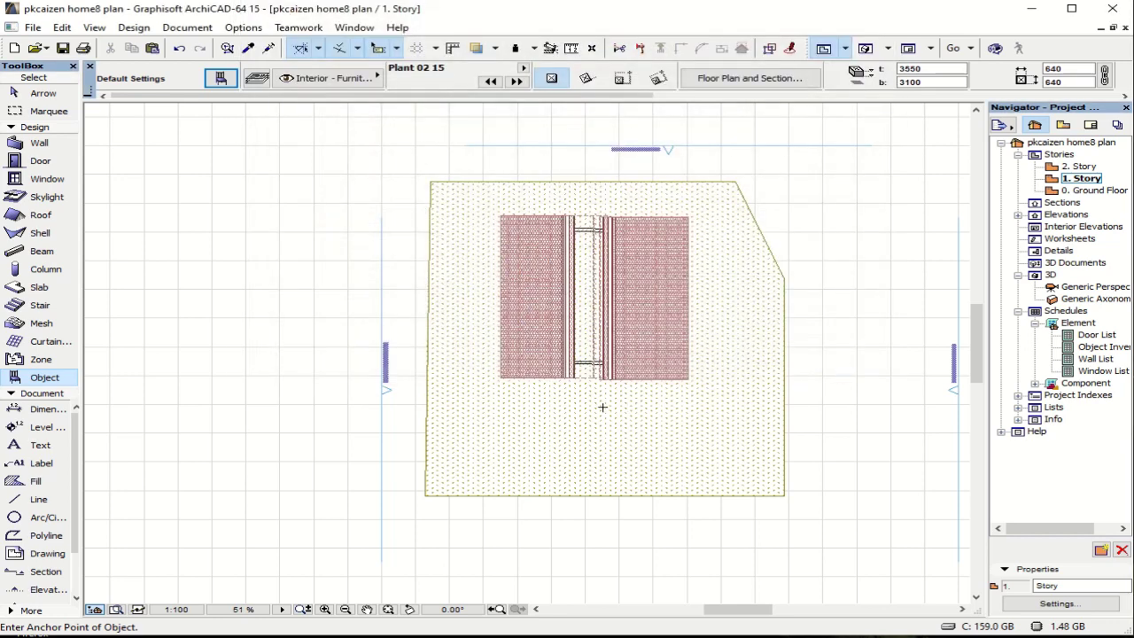
# Step: Place a row of six Plant 02 15 objects on the terrain along the house's south edge
pyautogui.scroll(6, 603, 407)
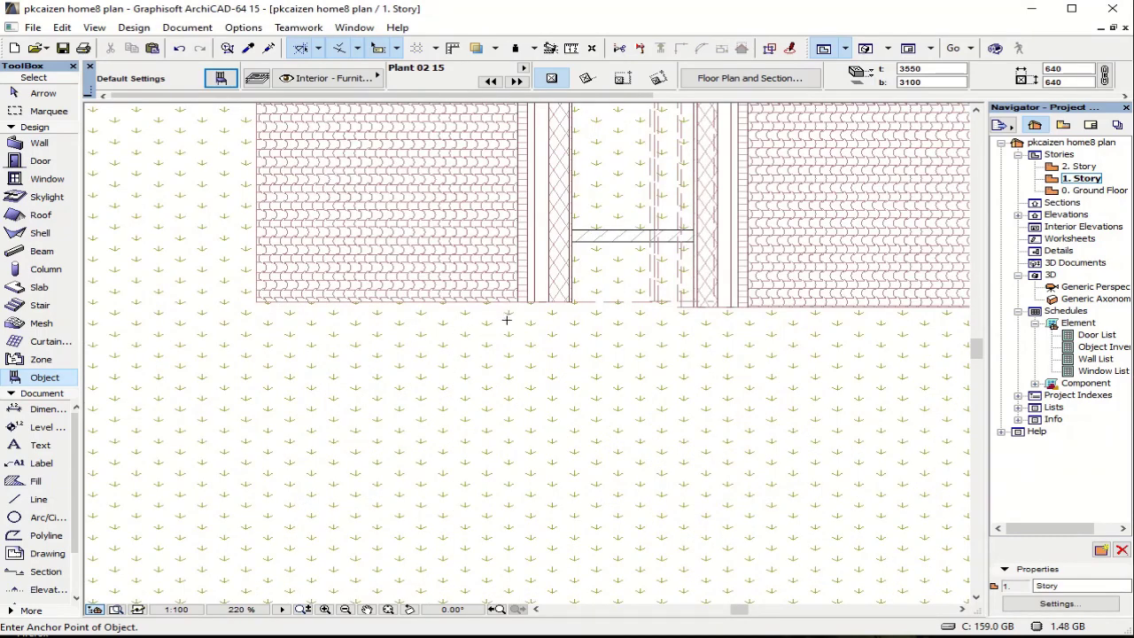
pyautogui.click(505, 322)
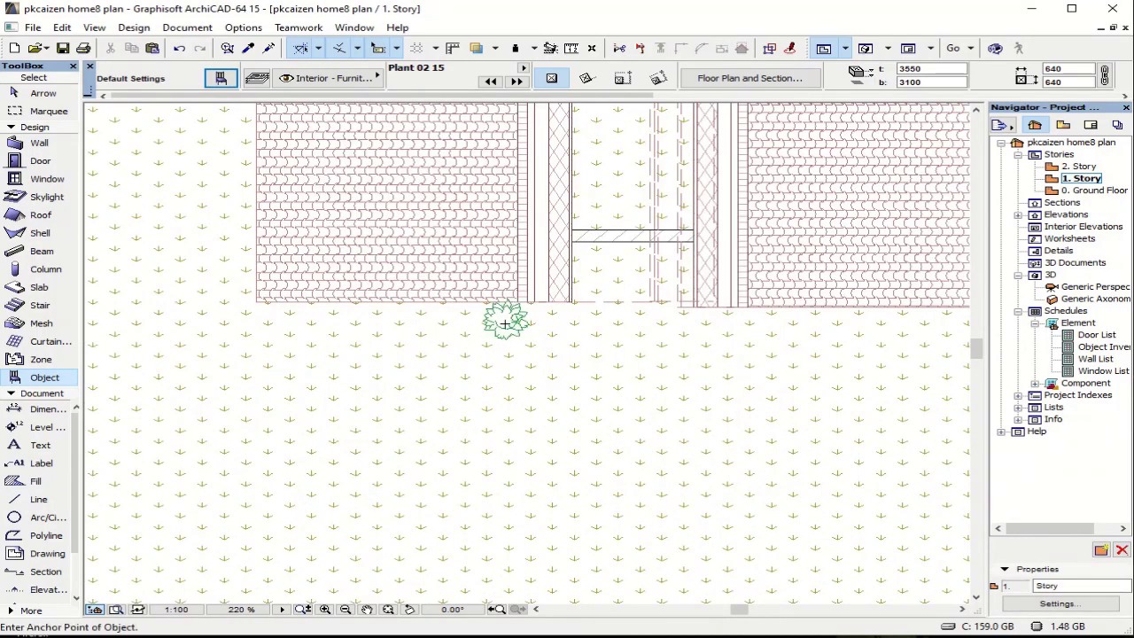
pyautogui.click(395, 321)
pyautogui.click(296, 325)
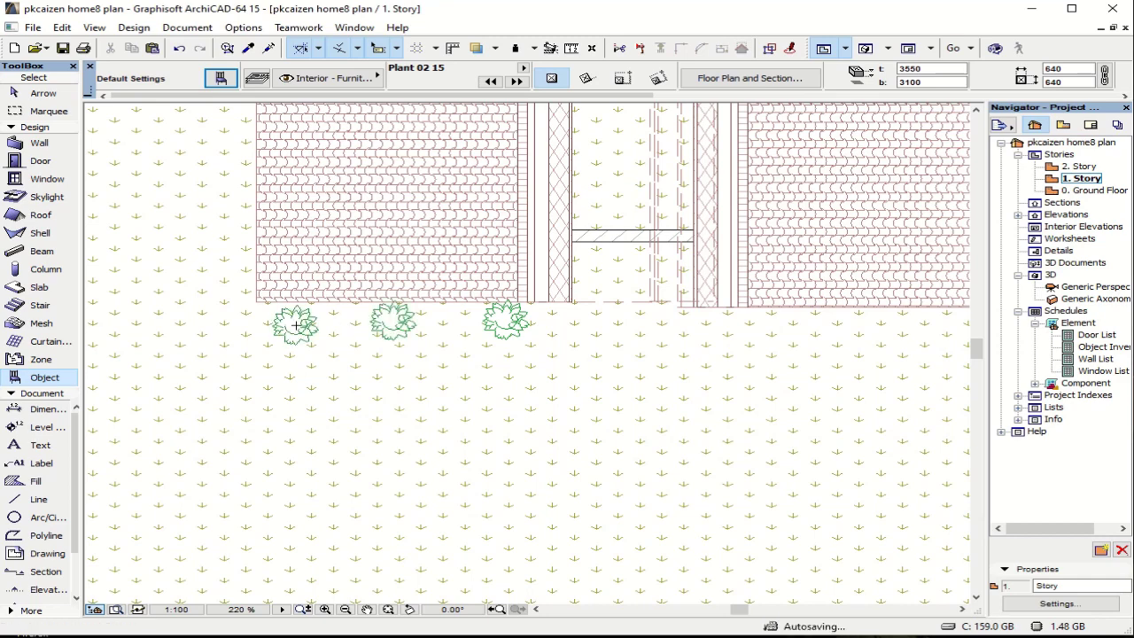
pyautogui.click(735, 329)
pyautogui.scroll(-2, 788, 328)
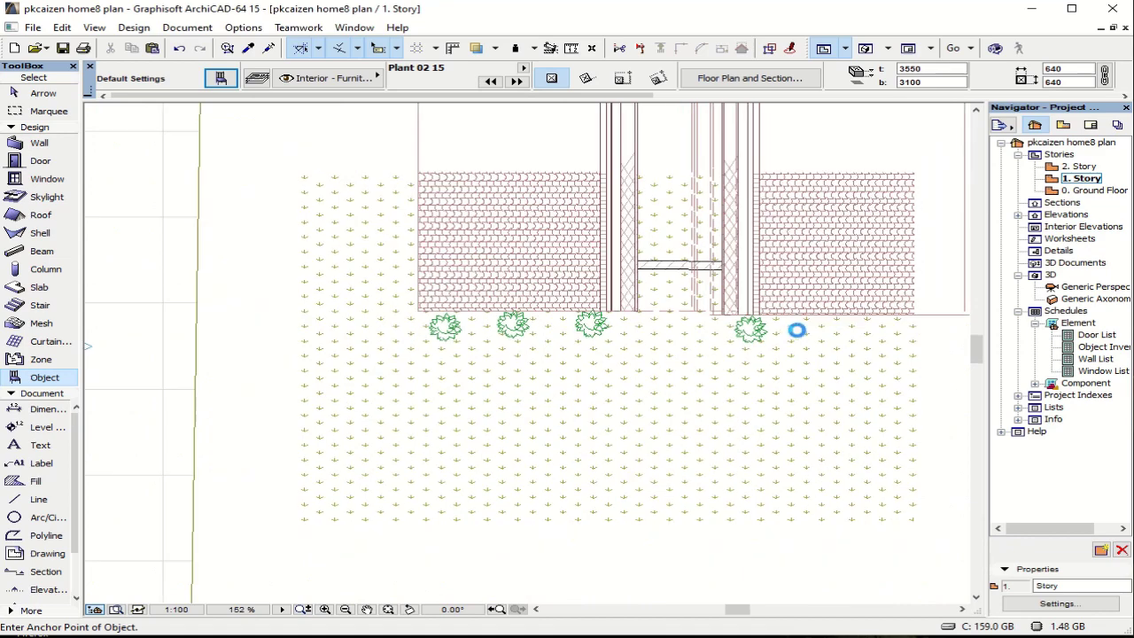
pyautogui.click(856, 329)
pyautogui.scroll(-2, 864, 331)
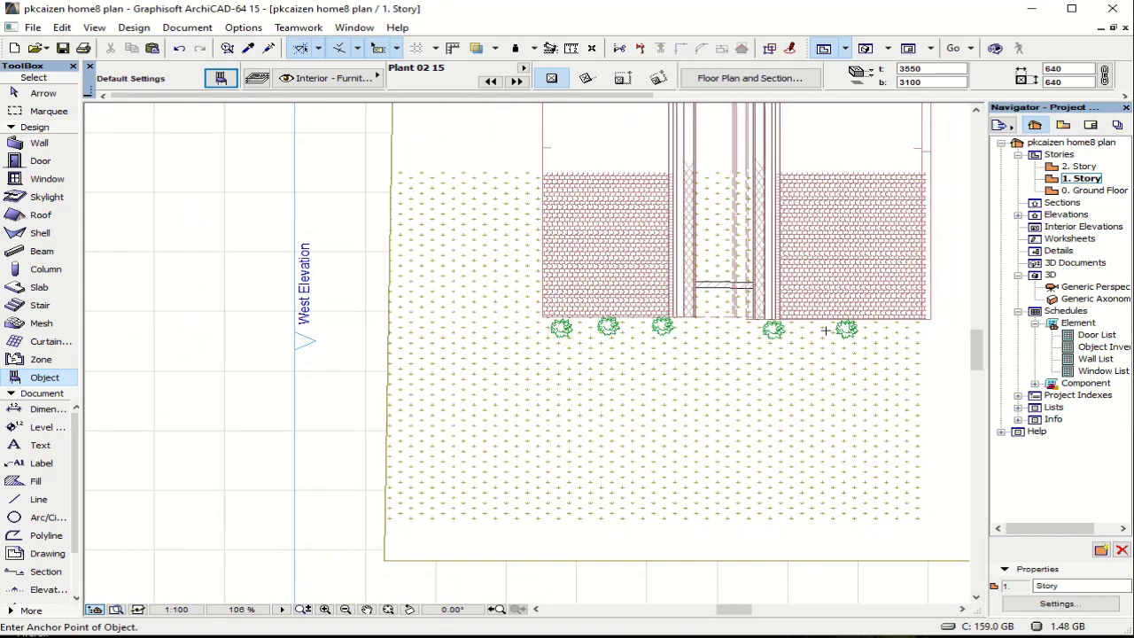
pyautogui.click(919, 334)
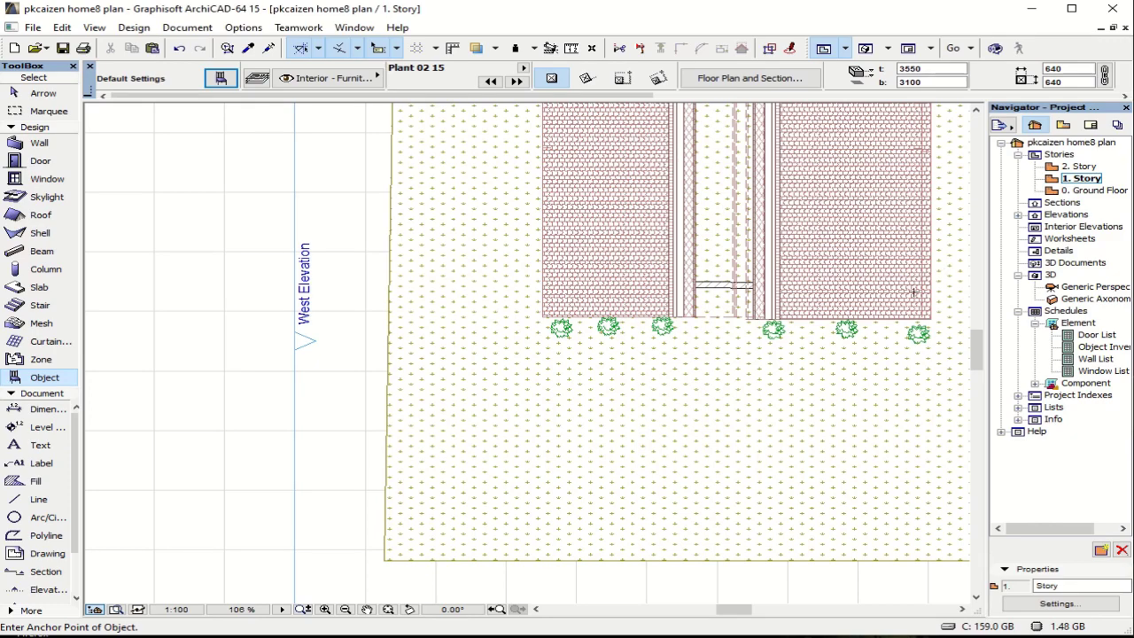
# Step: Place a row of six Plant 02 15 objects on the terrain along the house's north edge
pyautogui.scroll(-3, 812, 262)
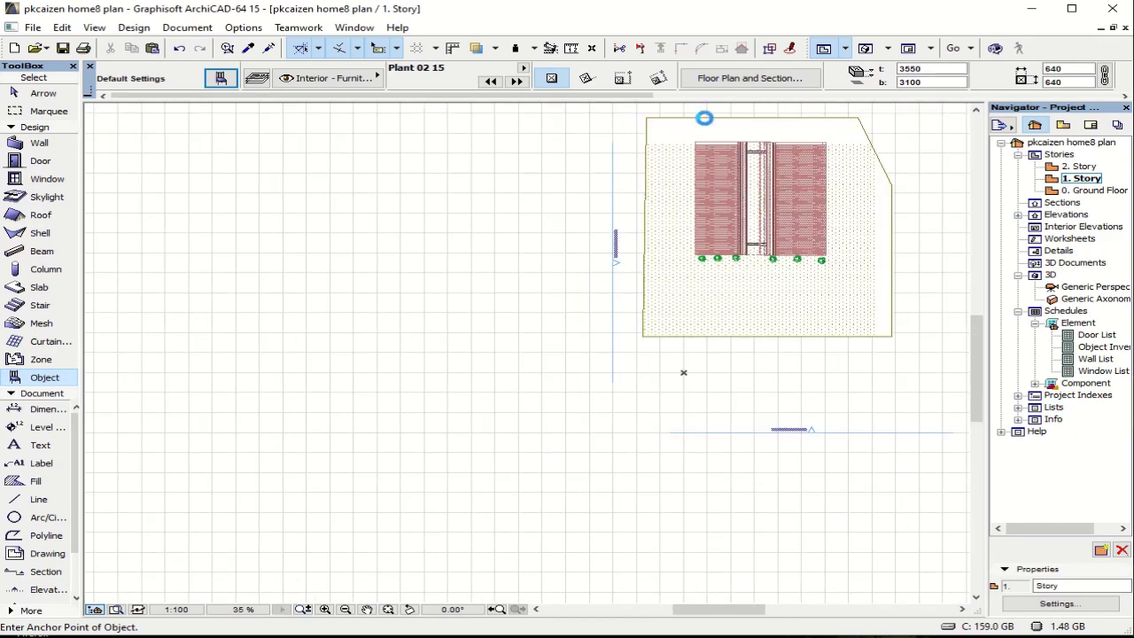
pyautogui.scroll(4, 704, 134)
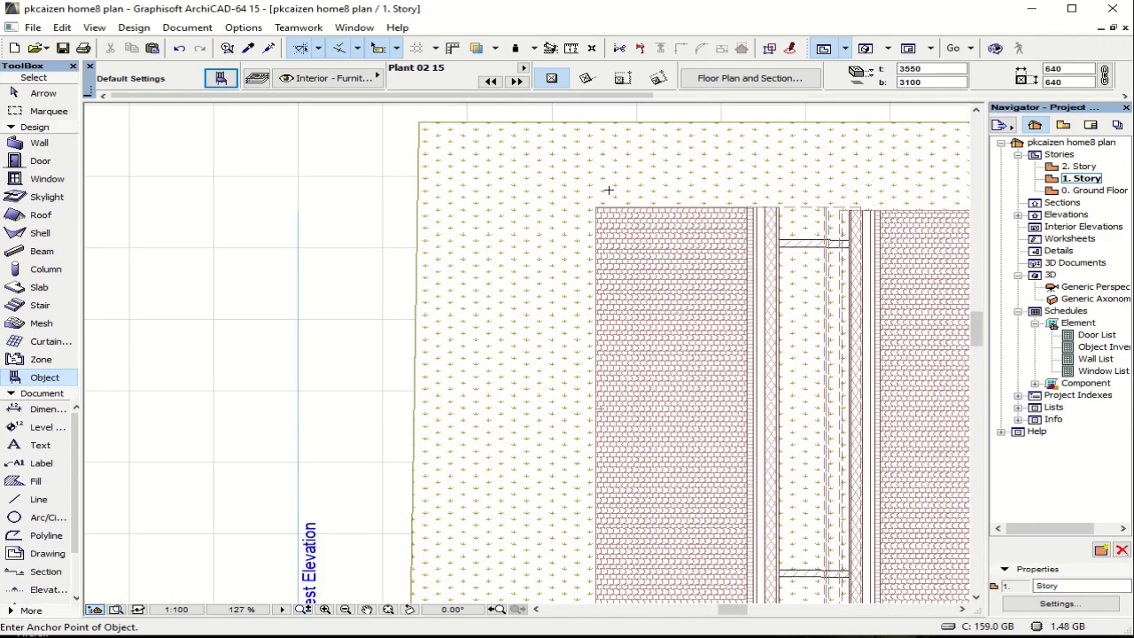
pyautogui.click(604, 191)
pyautogui.click(691, 185)
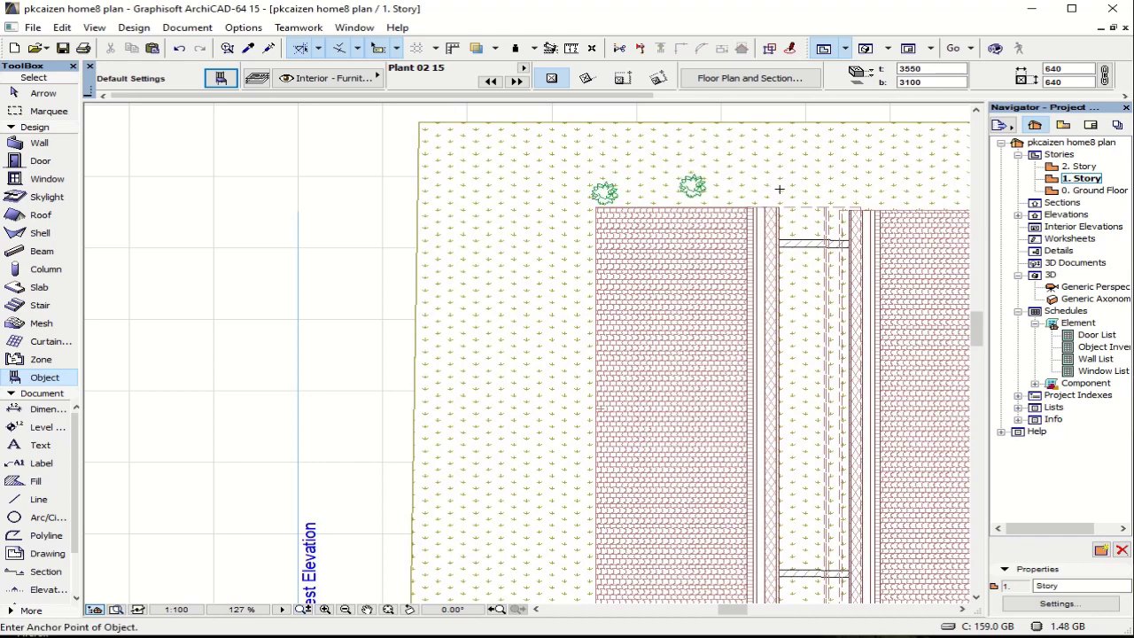
pyautogui.click(750, 190)
pyautogui.click(870, 192)
pyautogui.scroll(-2, 870, 193)
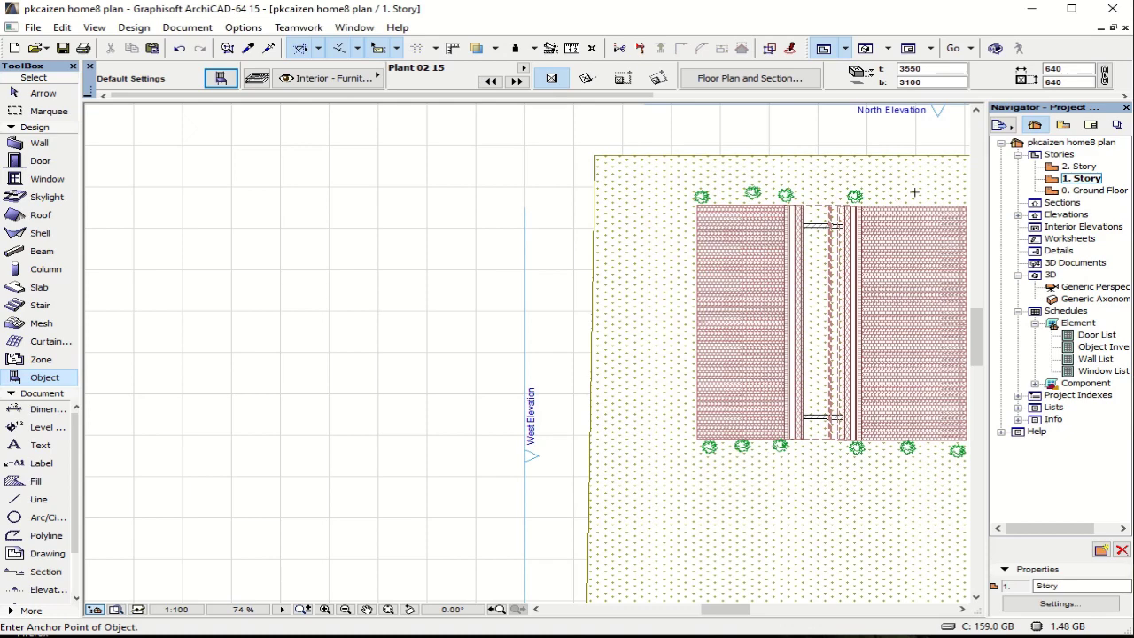
pyautogui.click(912, 197)
pyautogui.scroll(-3, 912, 197)
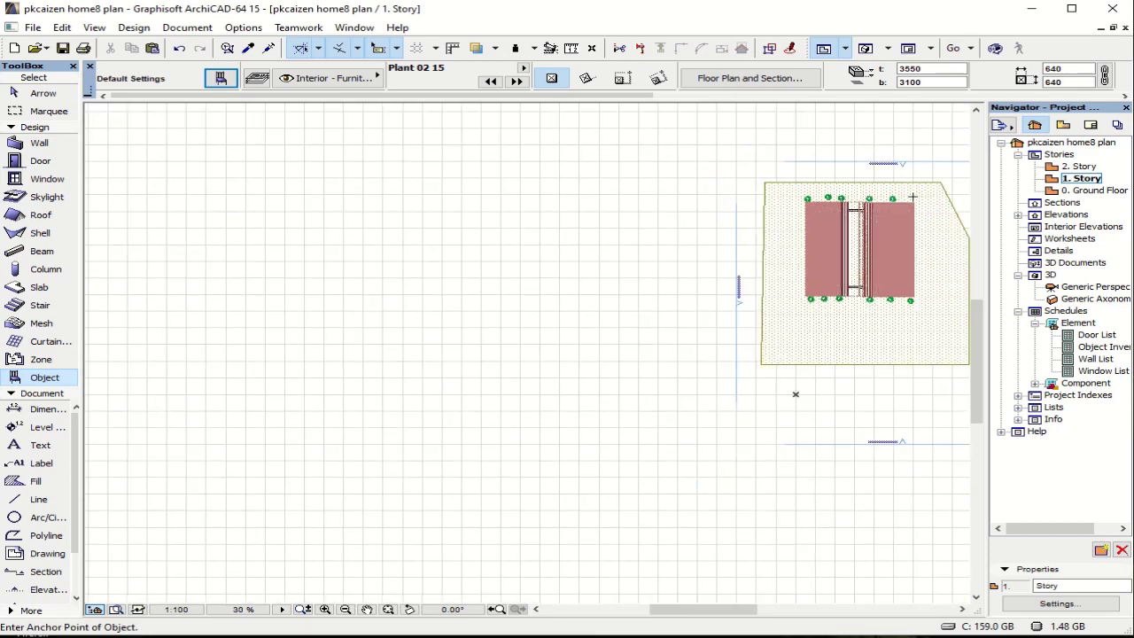
# Step: Switch the object for placement to Plant 03 15 from the Garden 15 folder
pyautogui.click(224, 78)
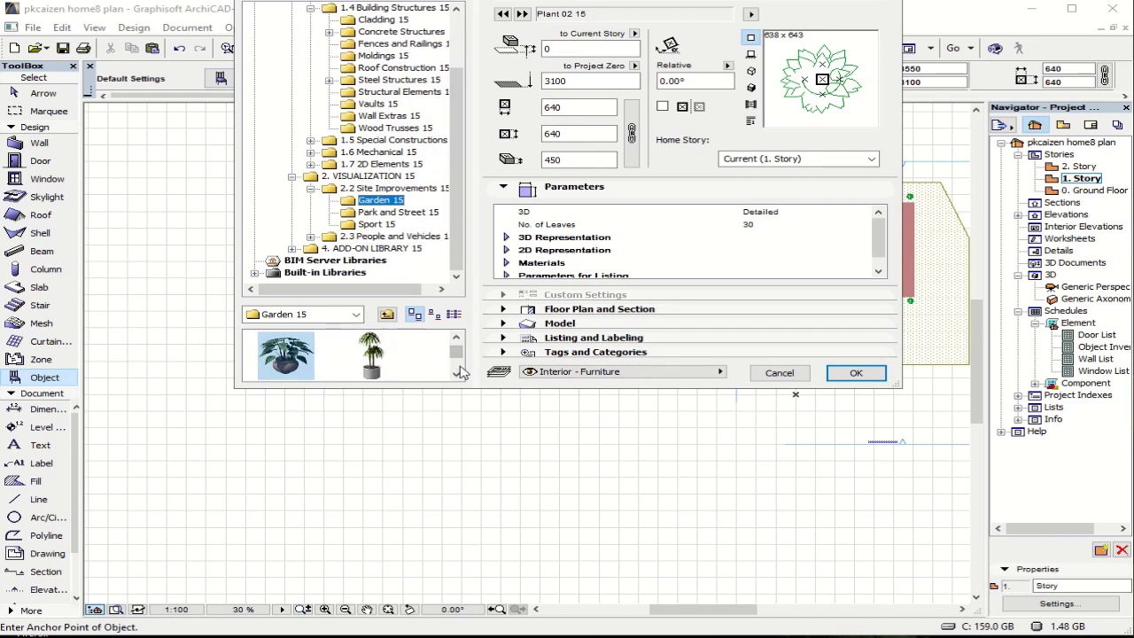
pyautogui.click(456, 373)
pyautogui.click(456, 373)
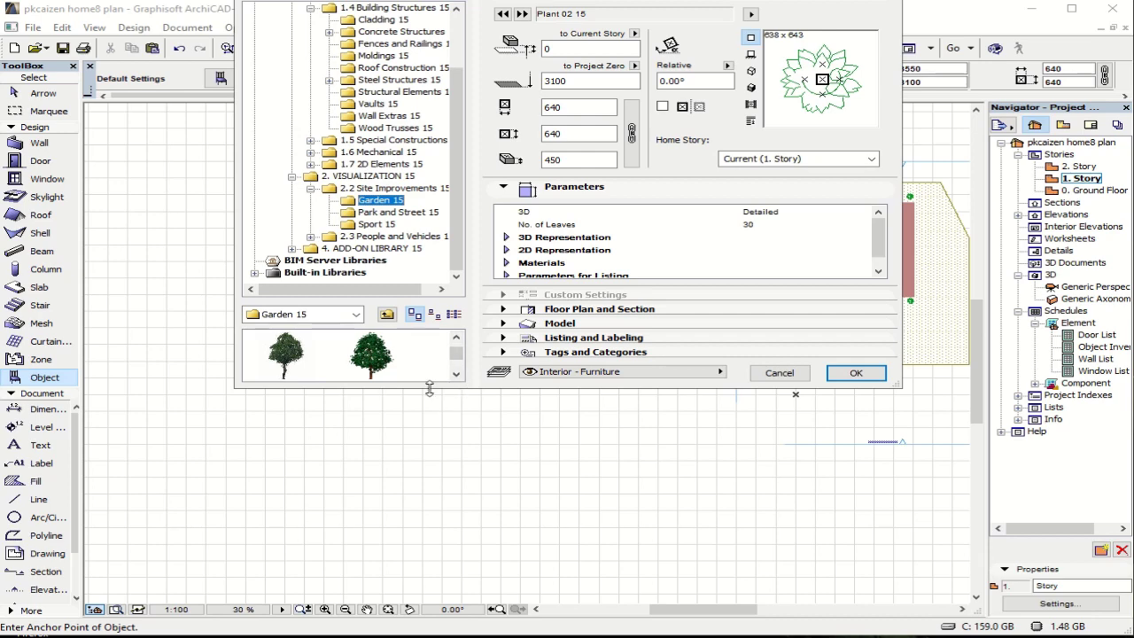
pyautogui.moveTo(434, 387); pyautogui.dragTo(418, 599)
pyautogui.click(453, 390)
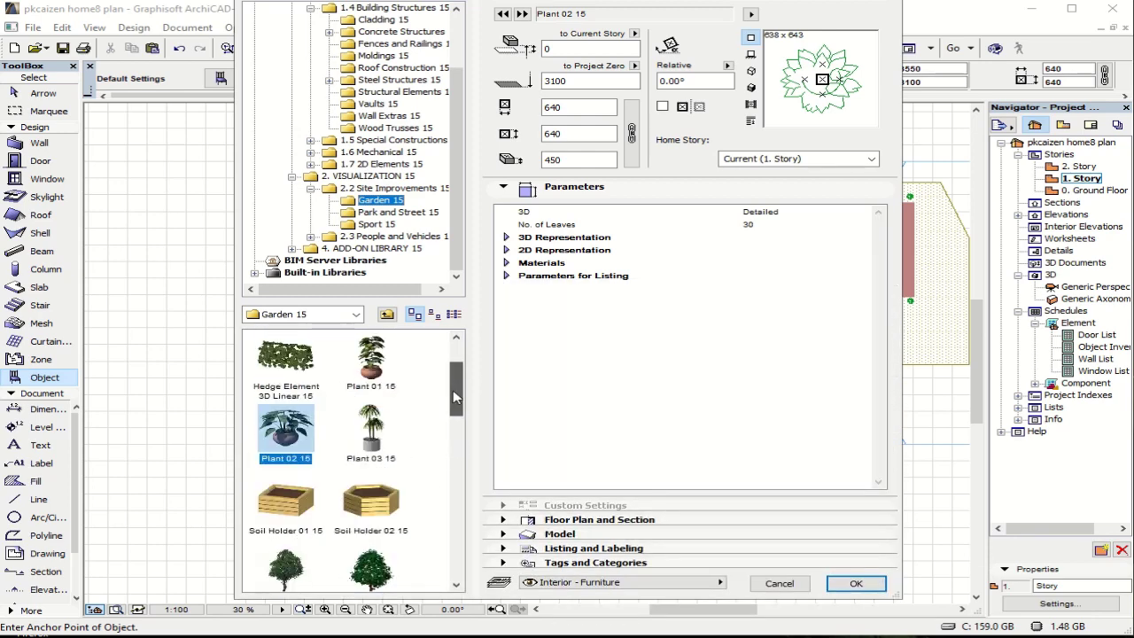
pyautogui.click(376, 364)
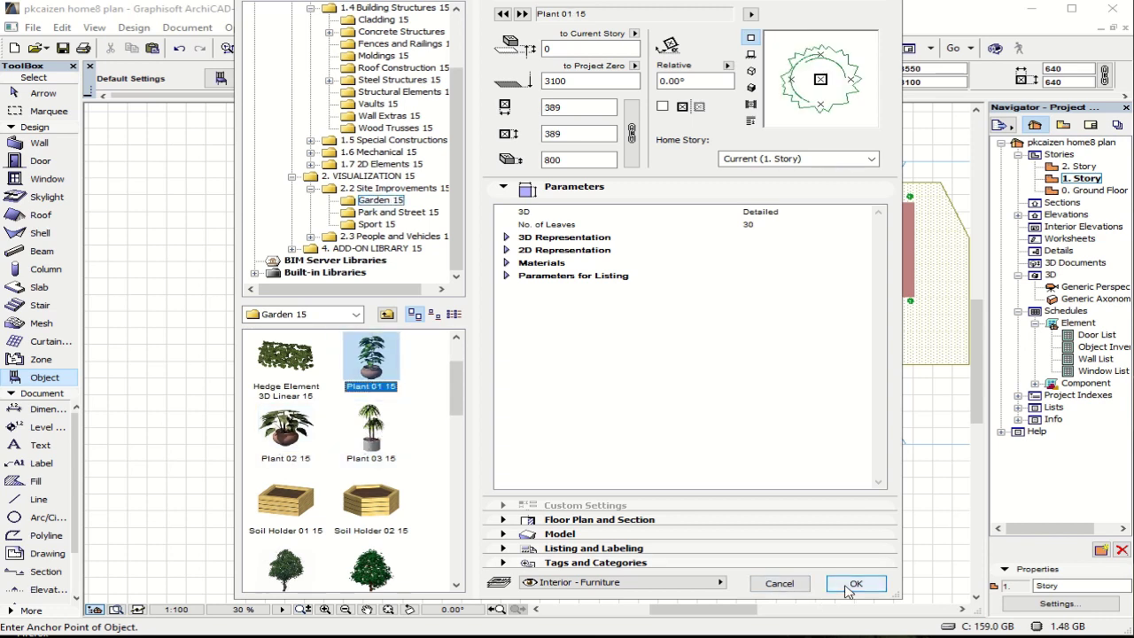
pyautogui.click(386, 448)
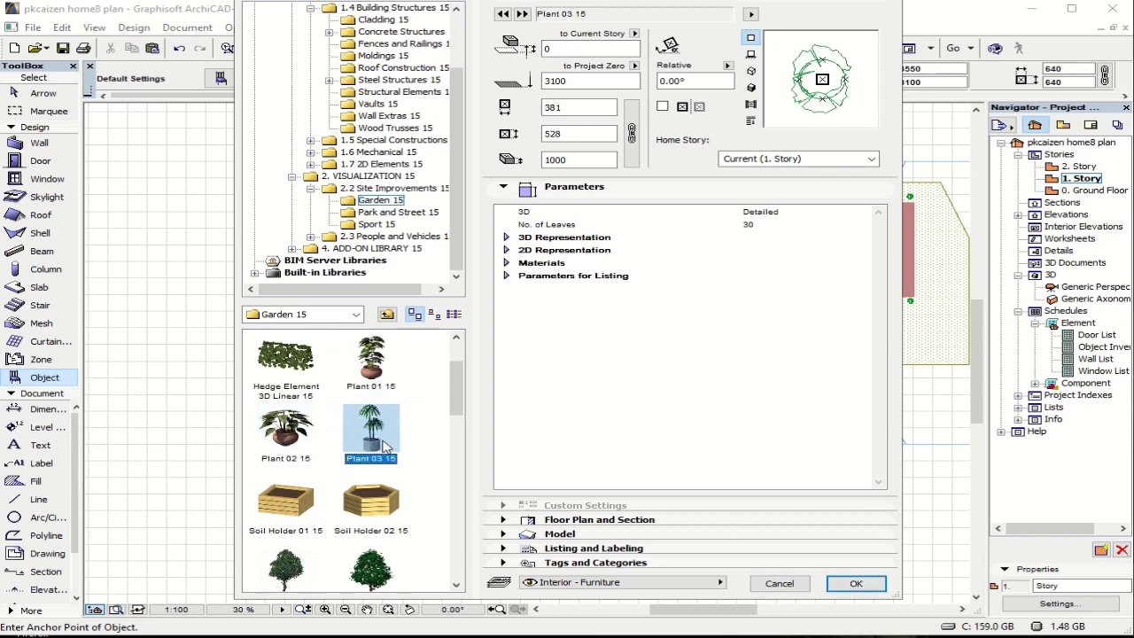
# Step: Set the height of Plant 03 15 to 0 and accept the object settings
pyautogui.click(564, 79)
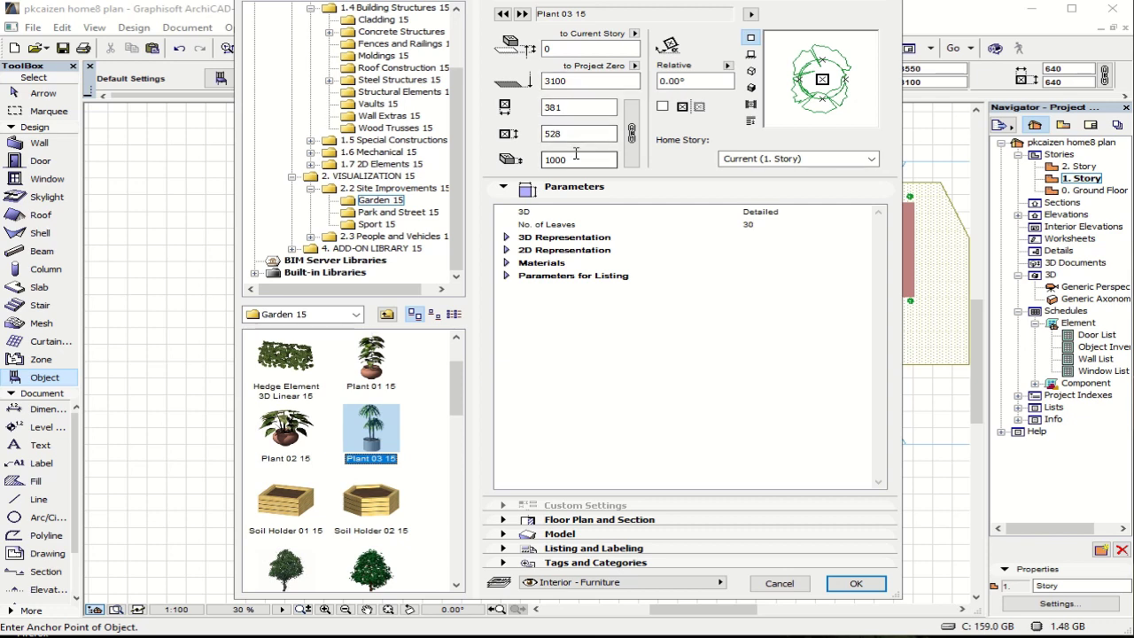
pyautogui.moveTo(578, 159); pyautogui.dragTo(531, 166)
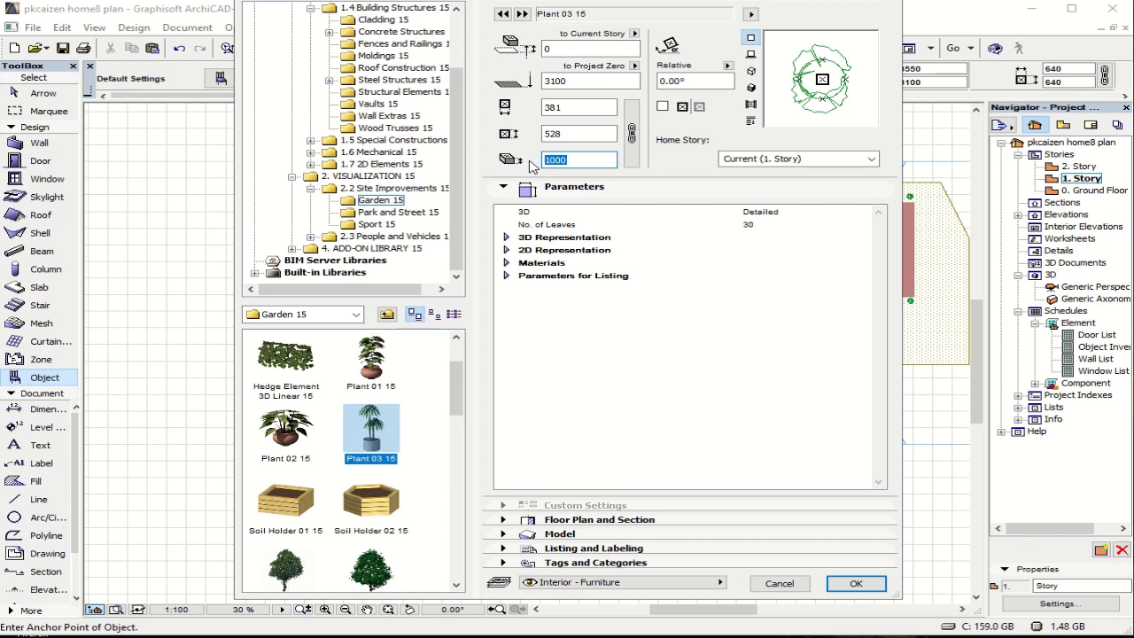
pyautogui.write('0')
pyautogui.click(855, 587)
# Step: Place five Plant 03 15 objects in a column on the terrain along the house's west edge
pyautogui.scroll(-2, 656, 402)
pyautogui.scroll(1, 737, 293)
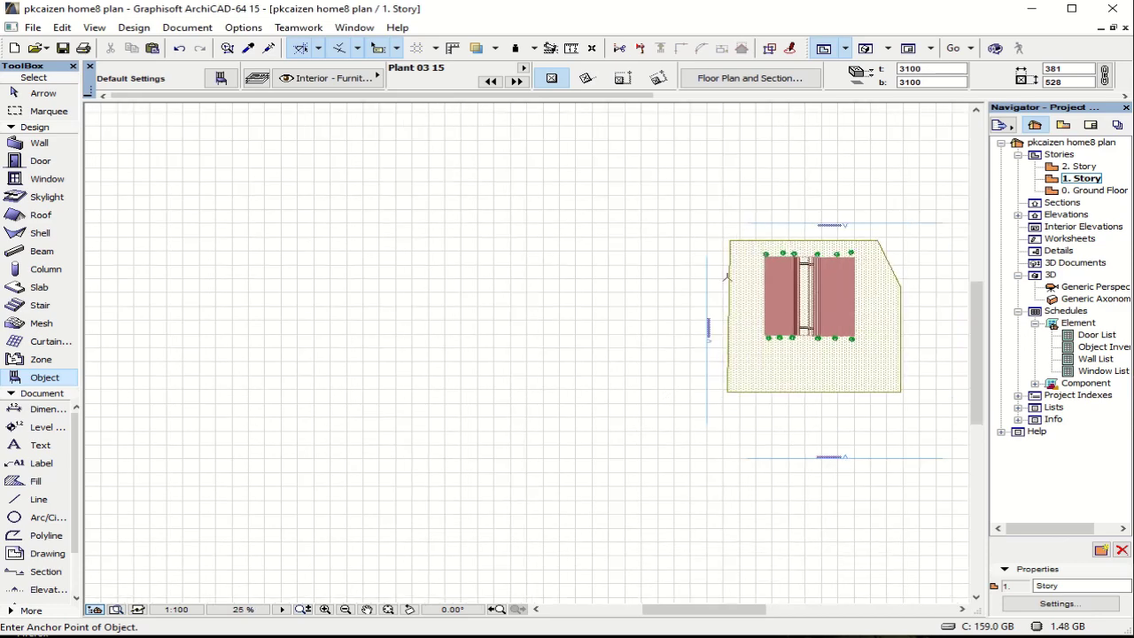
pyautogui.scroll(3, 719, 254)
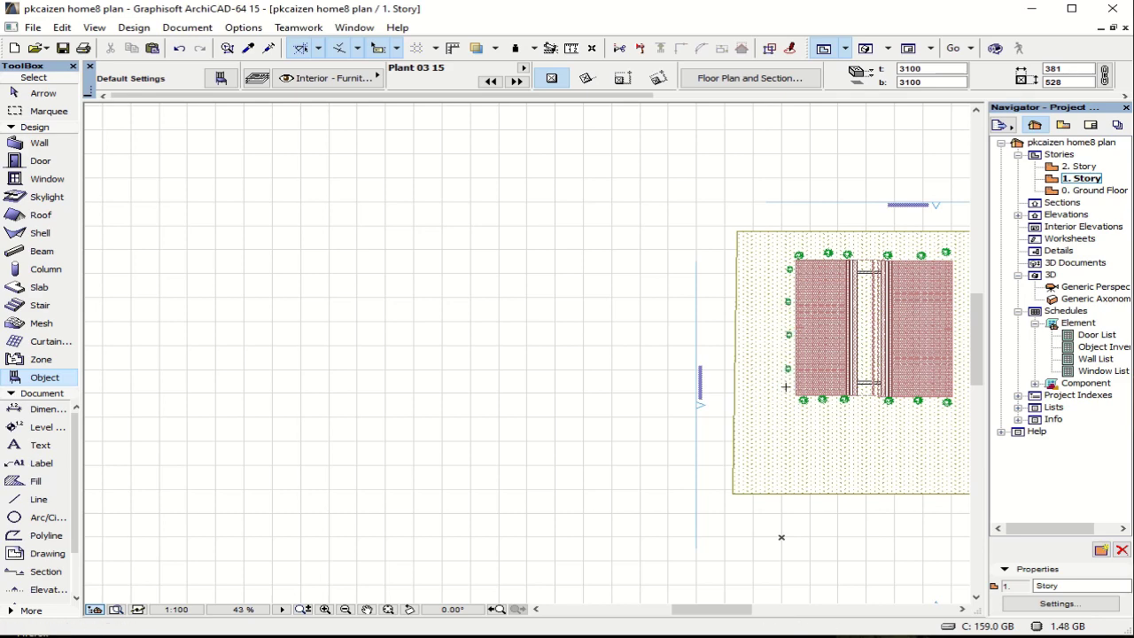
pyautogui.scroll(2, 782, 315)
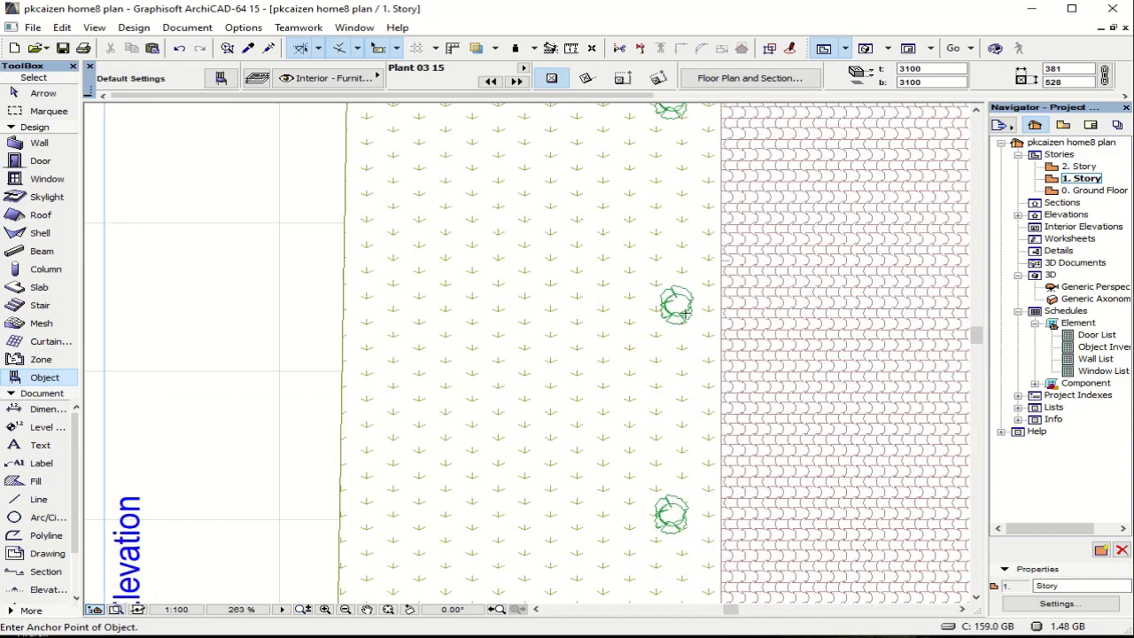
# Step: Place six Plant 03 15 objects in a column on the terrain along the house's east edge
pyautogui.scroll(-6, 780, 301)
pyautogui.scroll(7, 788, 273)
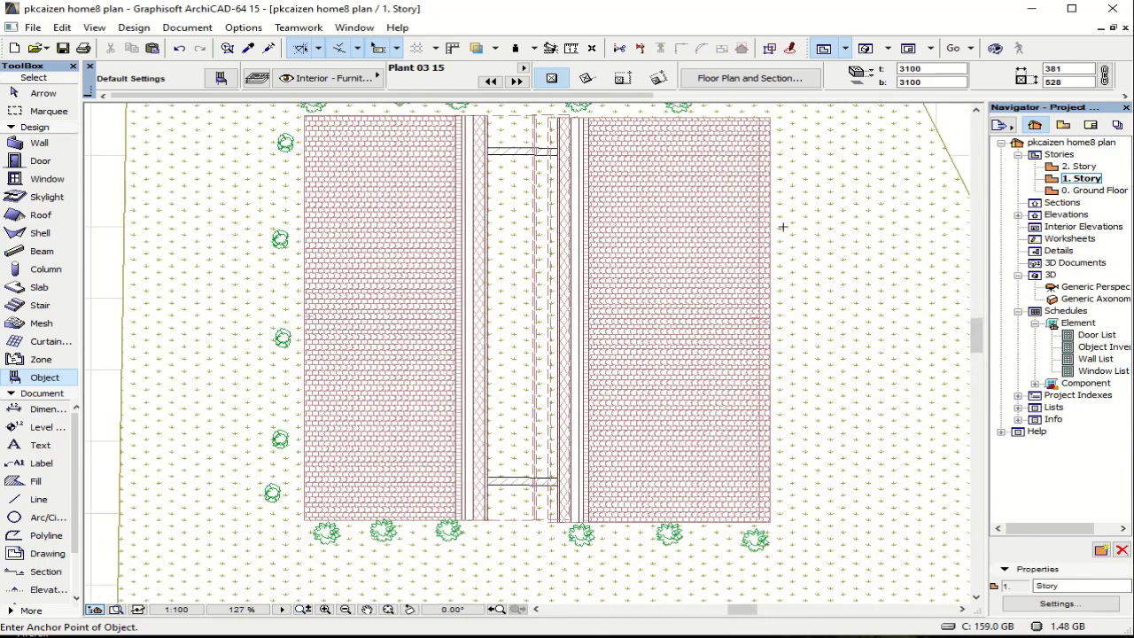
pyautogui.click(773, 147)
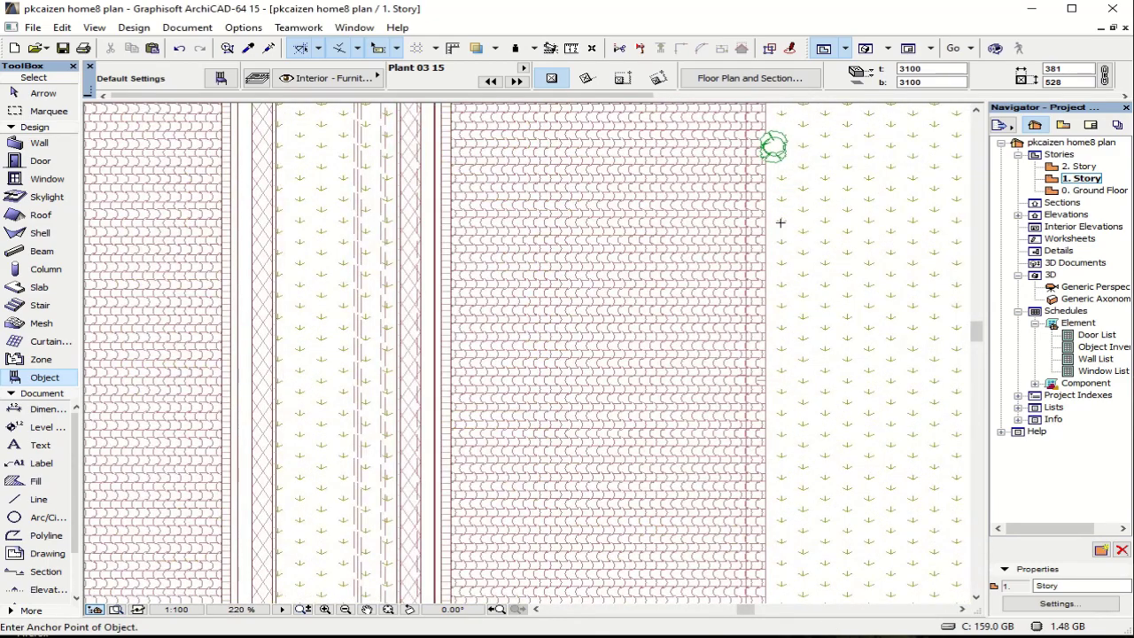
pyautogui.click(778, 231)
pyautogui.click(777, 312)
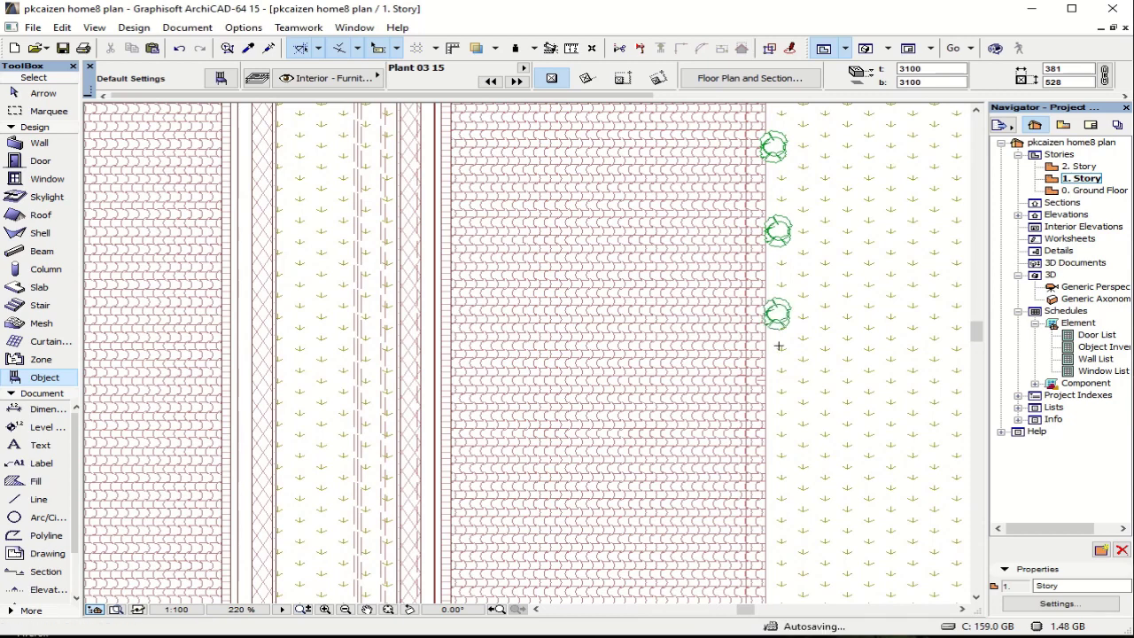
pyautogui.click(782, 391)
pyautogui.click(784, 498)
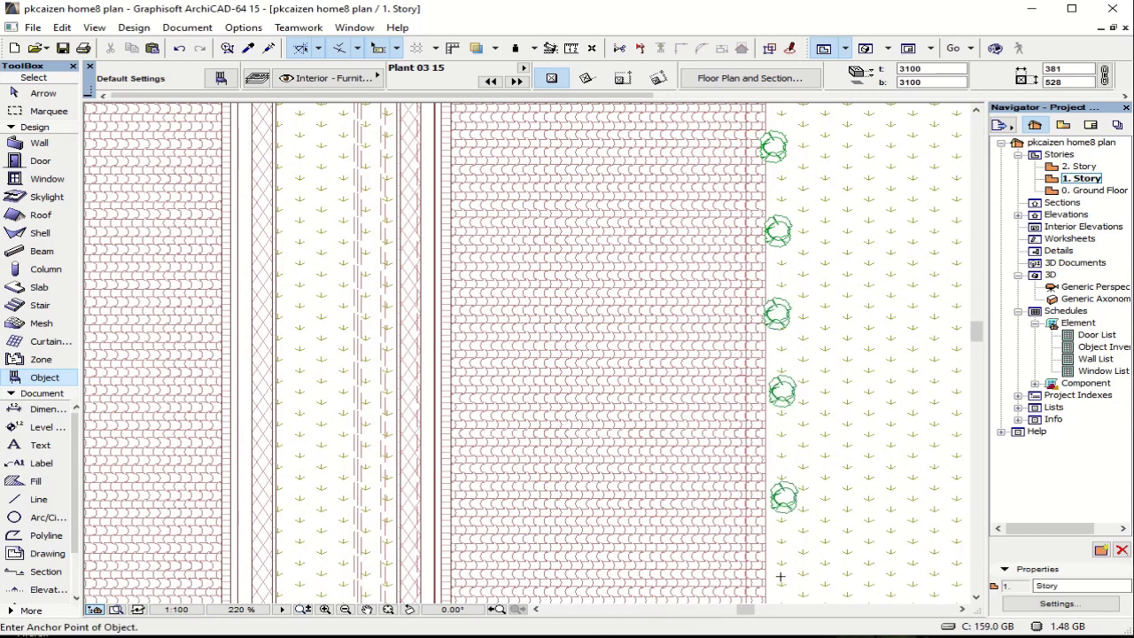
pyautogui.click(780, 576)
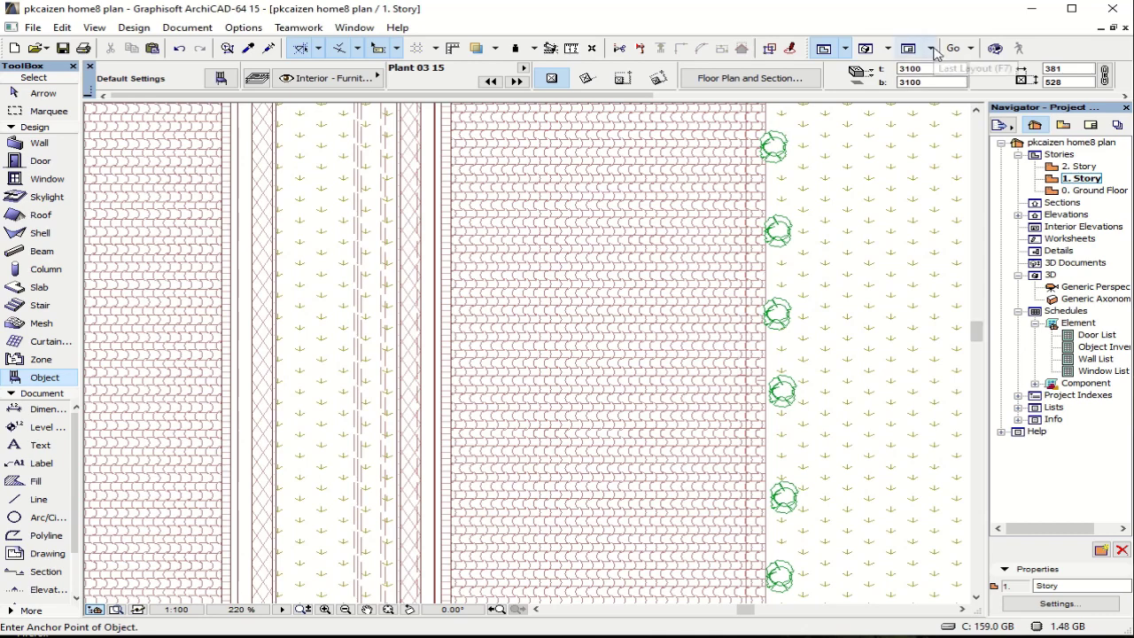
# Step: Show the model in the 3D window, continue past the library part warning and close the report
pyautogui.click(847, 49)
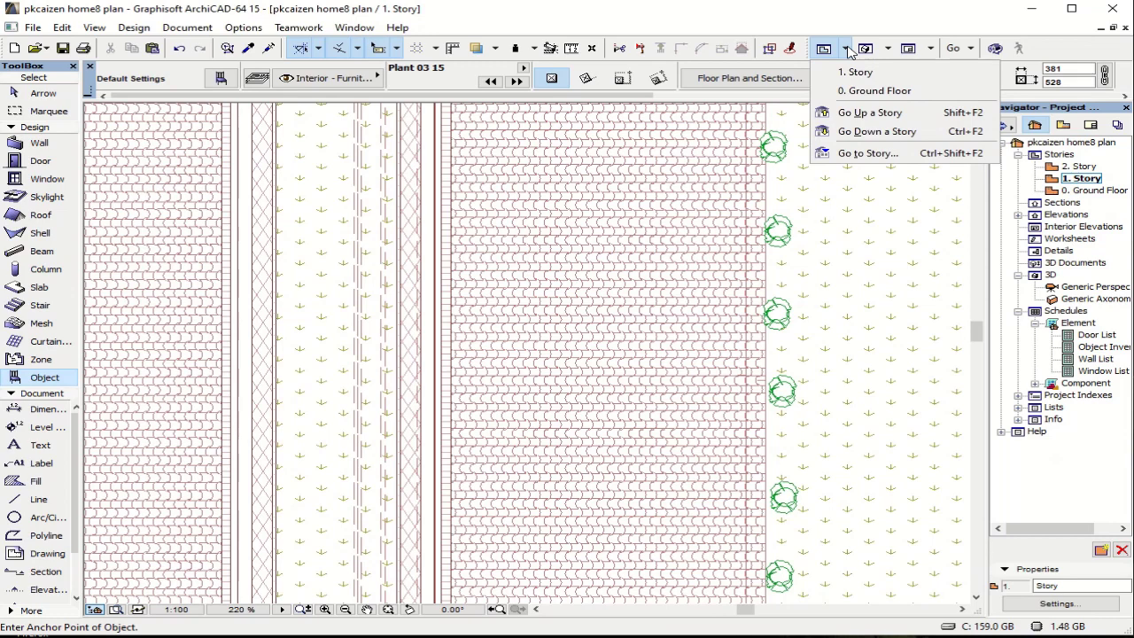
pyautogui.click(955, 55)
pyautogui.click(954, 51)
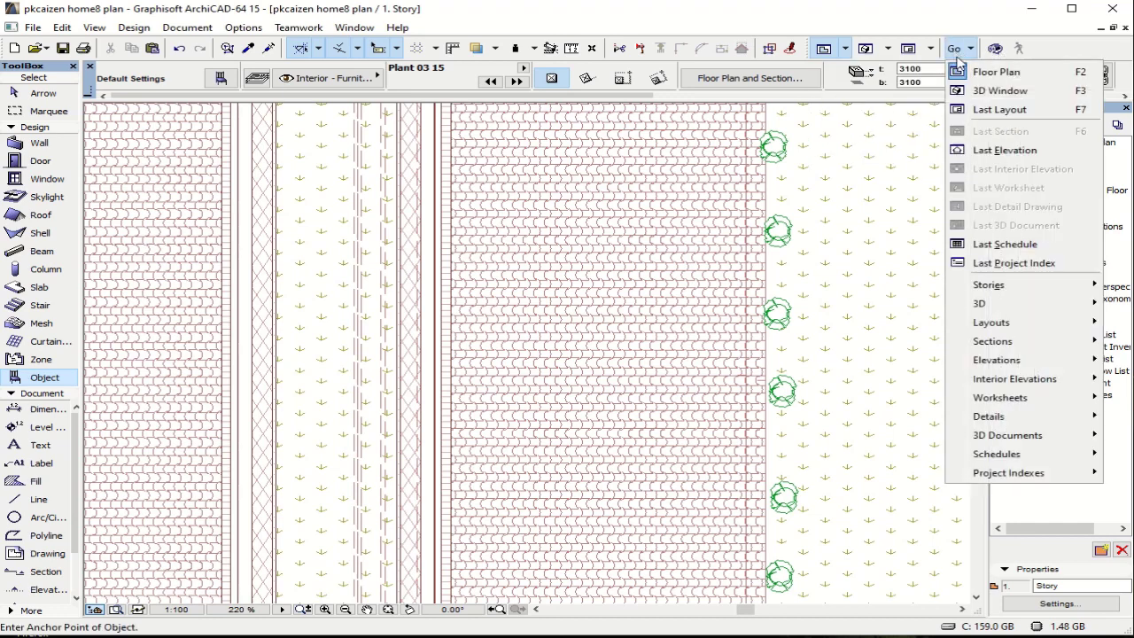
pyautogui.click(983, 90)
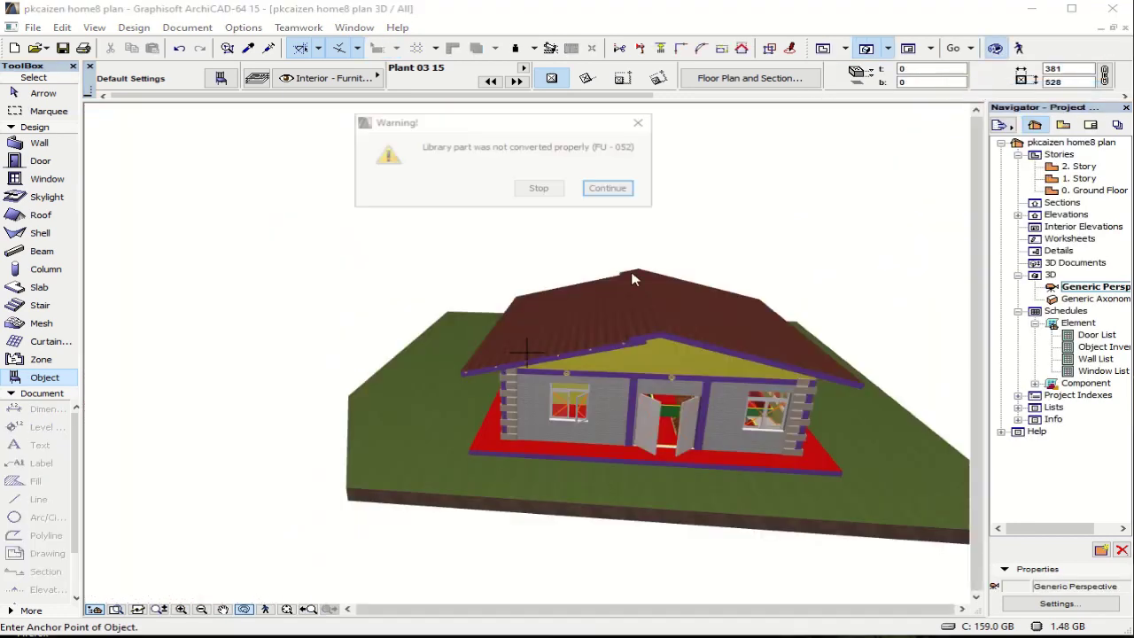
pyautogui.click(612, 190)
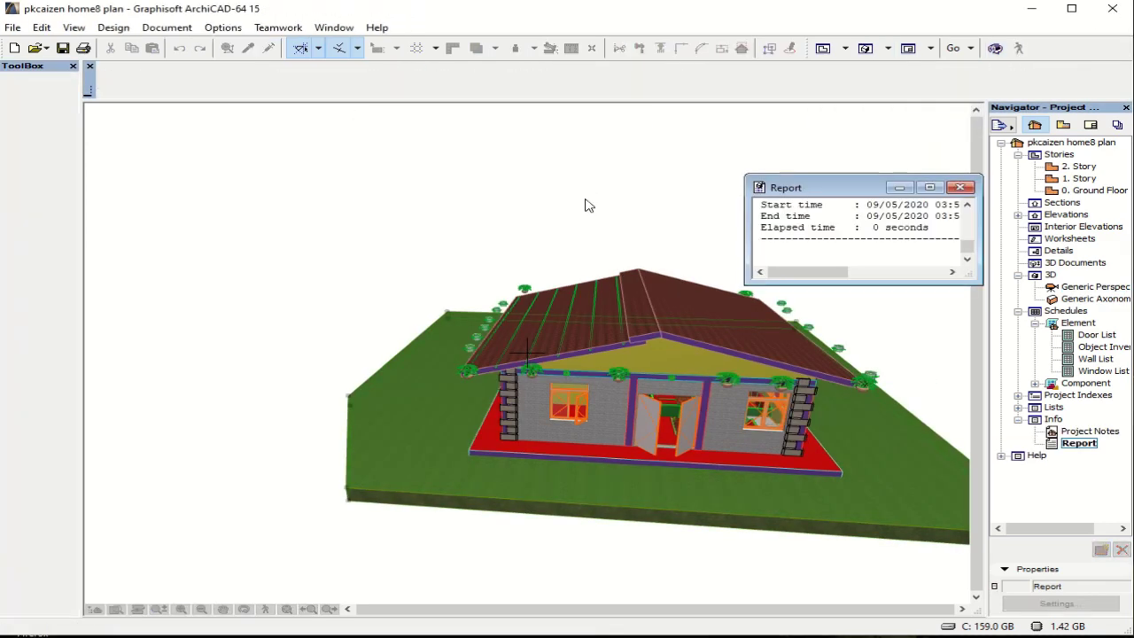
pyautogui.click(961, 187)
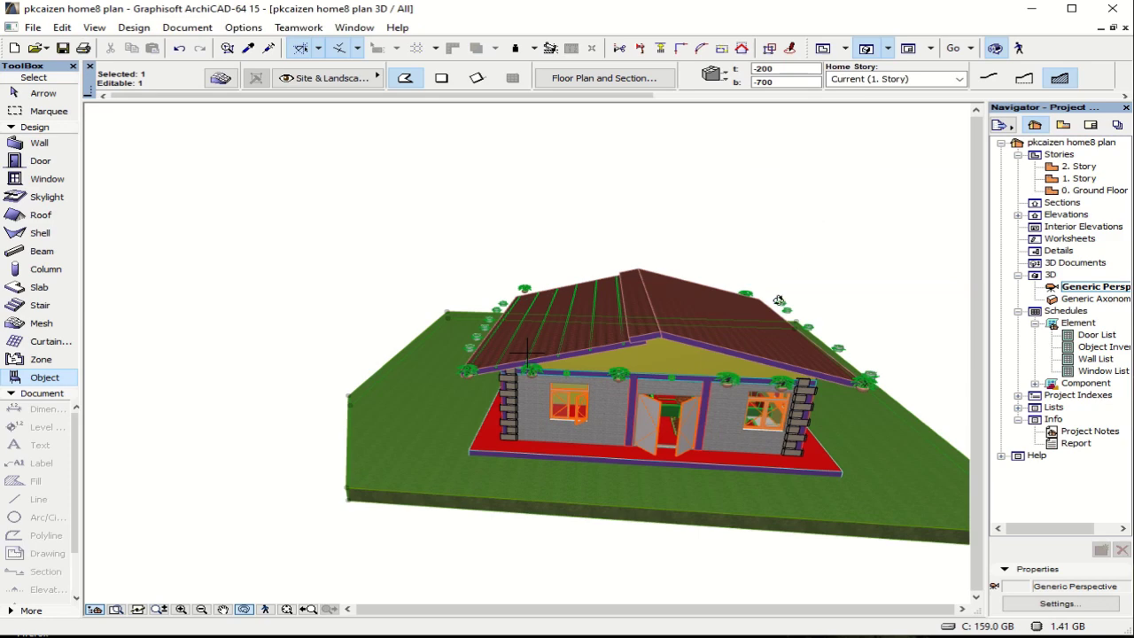
# Step: Select the five Plant 02 15 objects across the front of the house and set their elevation to Project Zero to 0
pyautogui.keyDown('shift'); pyautogui.moveTo(785, 376); pyautogui.dragTo(921, 387, button='middle'); pyautogui.keyUp('shift')
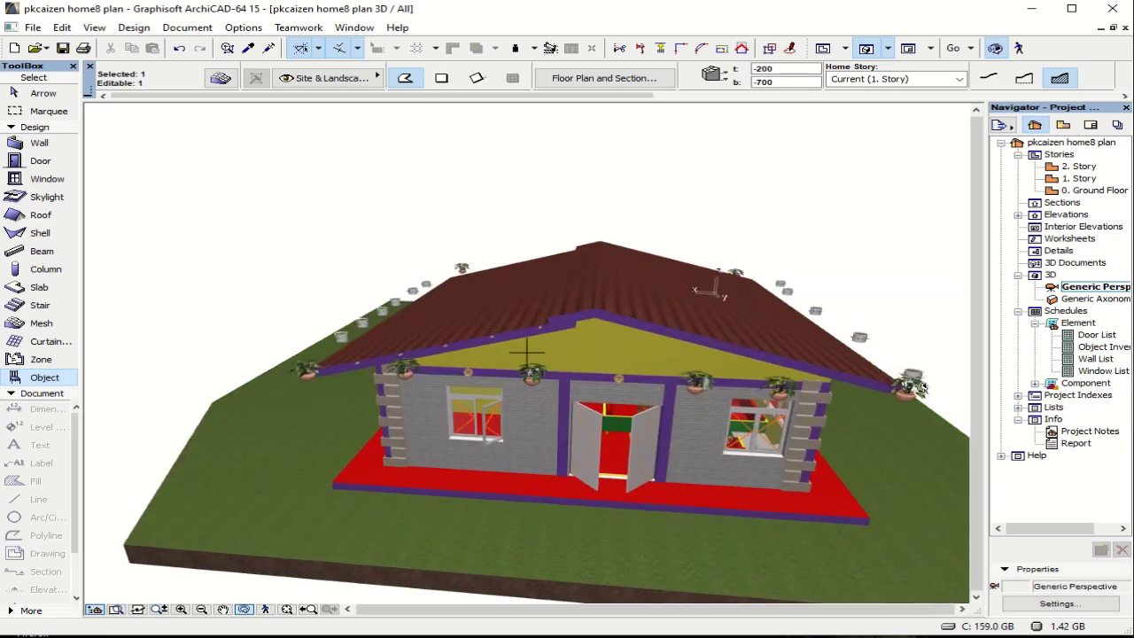
pyautogui.scroll(5, 934, 384)
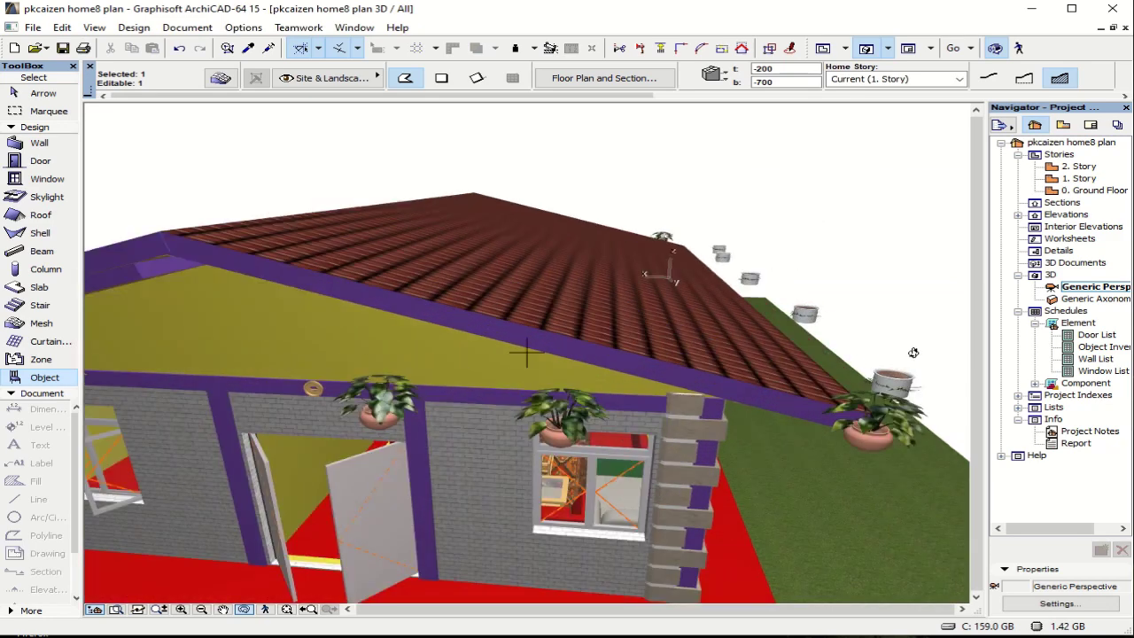
pyautogui.keyDown('shift'); pyautogui.moveTo(848, 321); pyautogui.dragTo(815, 322, button='middle'); pyautogui.keyUp('shift')
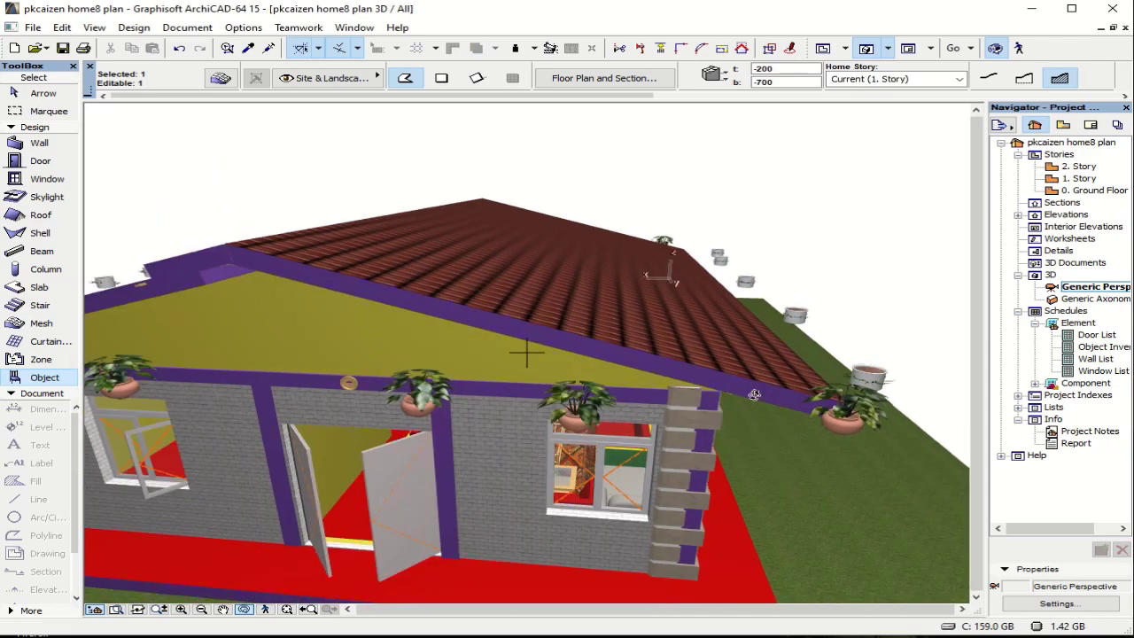
pyautogui.keyDown('shift'); pyautogui.moveTo(722, 416); pyautogui.dragTo(762, 391, button='middle'); pyautogui.keyUp('shift')
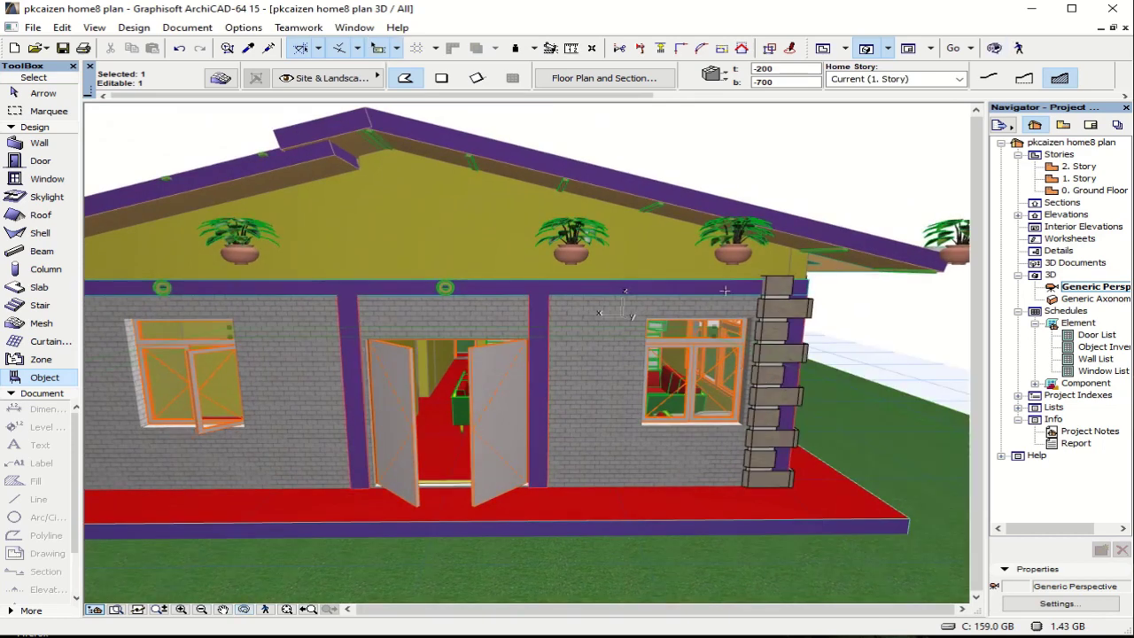
pyautogui.click(247, 257)
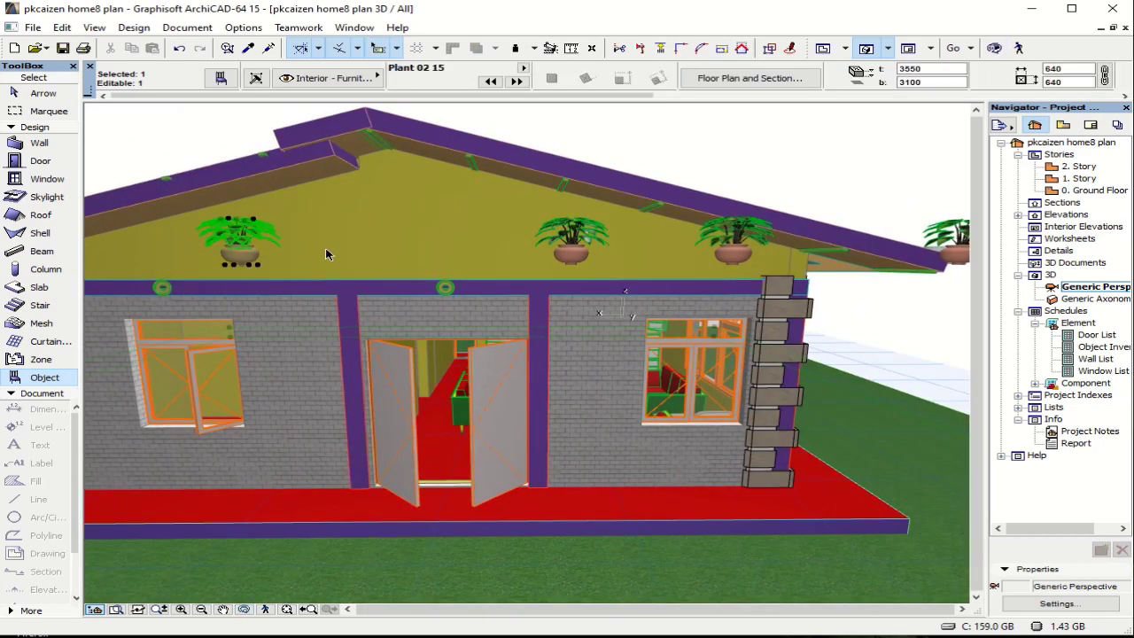
pyautogui.keyDown('shift'); pyautogui.click(581, 249); pyautogui.keyUp('shift')
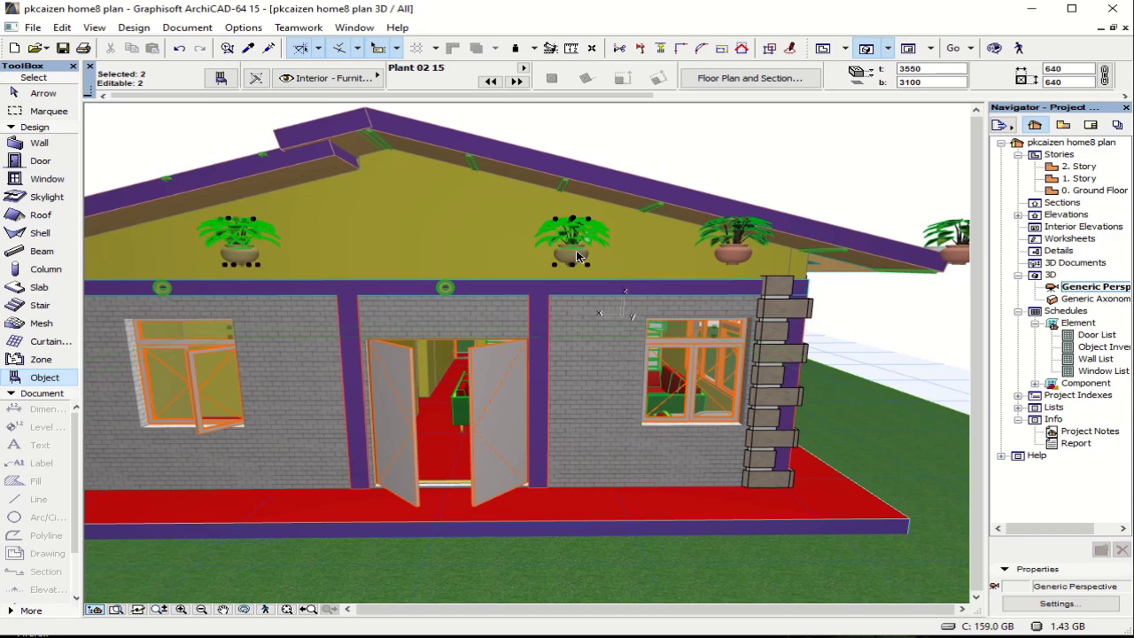
pyautogui.keyDown('shift'); pyautogui.click(733, 255); pyautogui.keyUp('shift')
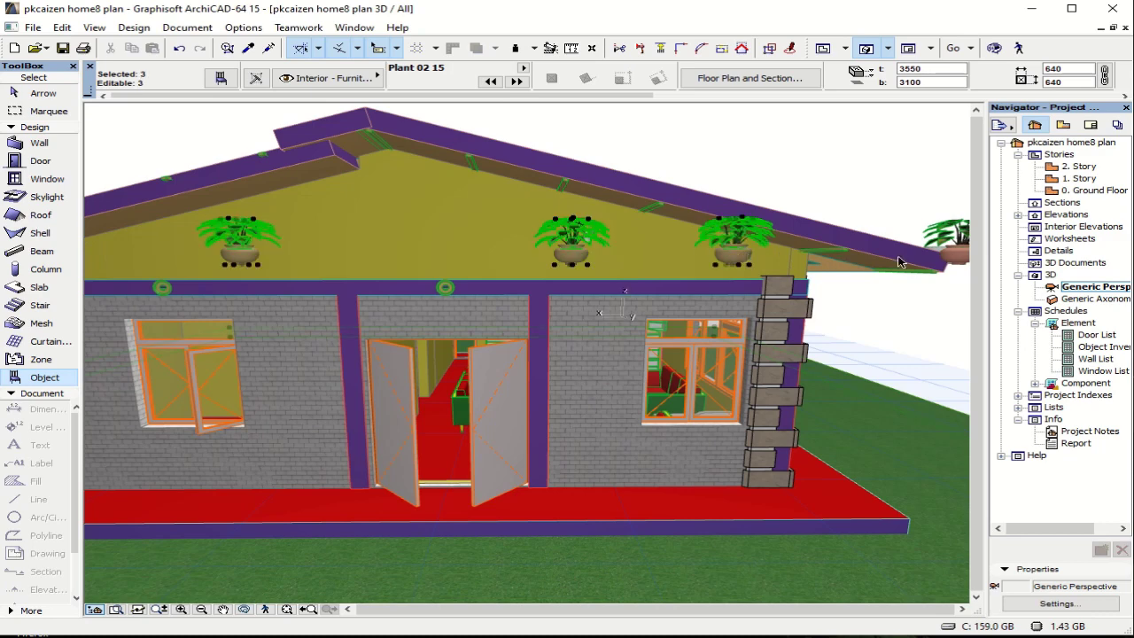
pyautogui.keyDown('shift'); pyautogui.click(960, 251); pyautogui.keyUp('shift')
pyautogui.scroll(-5, 295, 251)
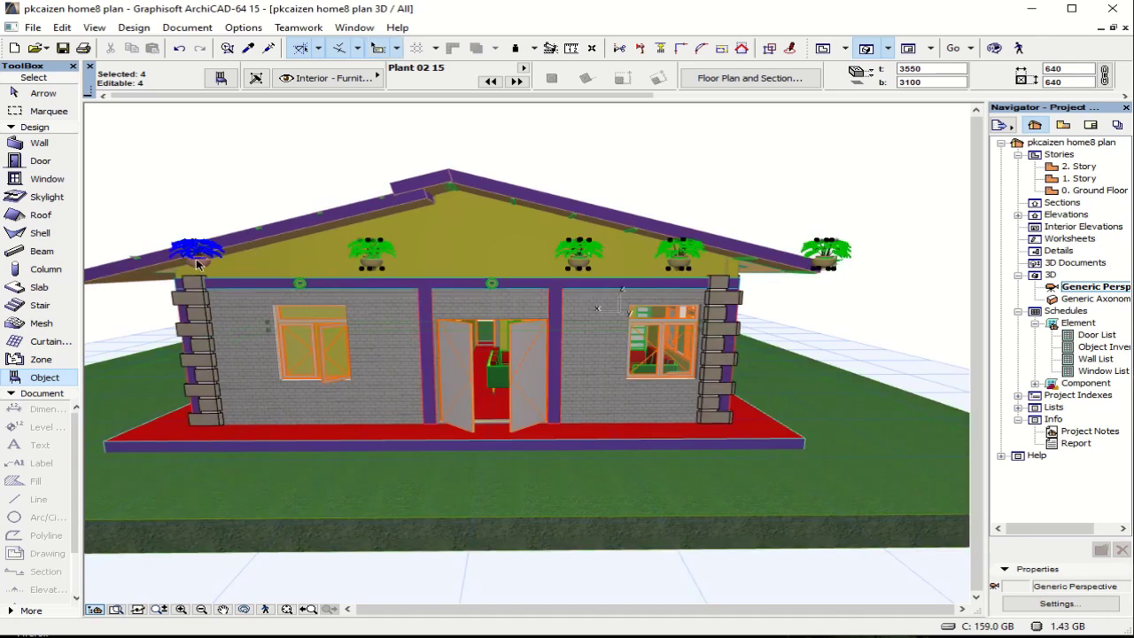
pyautogui.keyDown('shift'); pyautogui.click(196, 250); pyautogui.keyUp('shift')
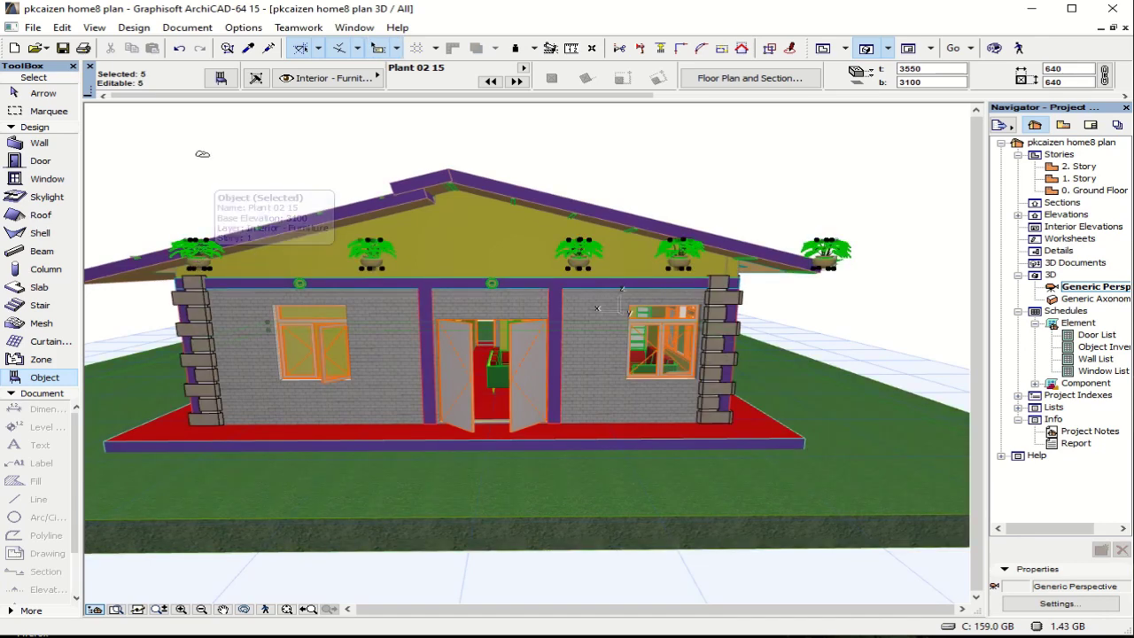
pyautogui.click(220, 78)
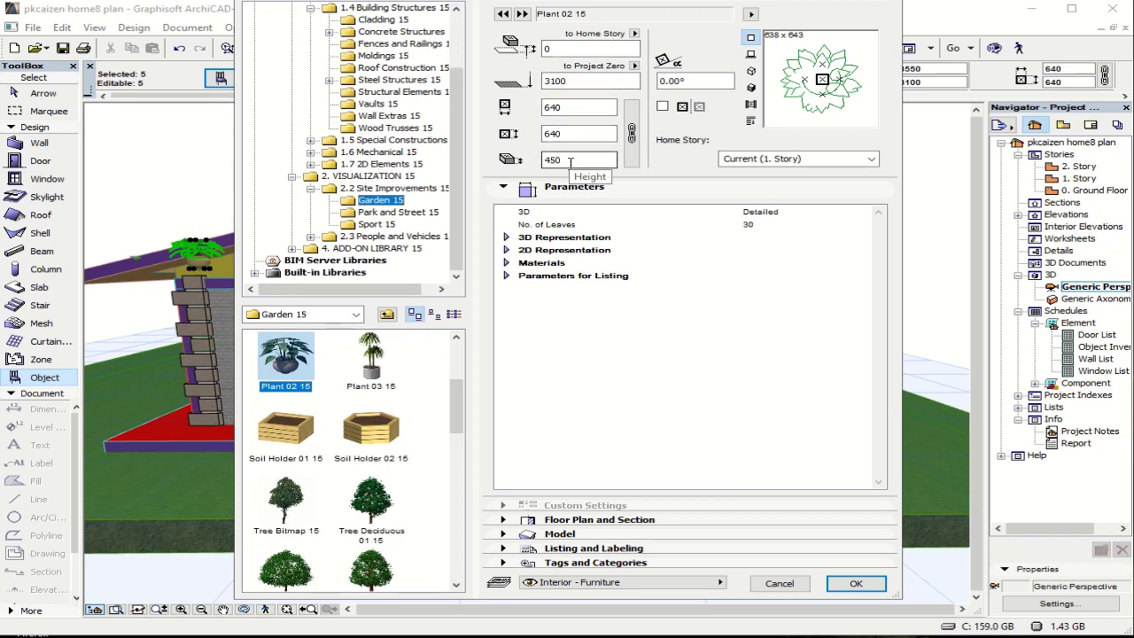
pyautogui.click(576, 81)
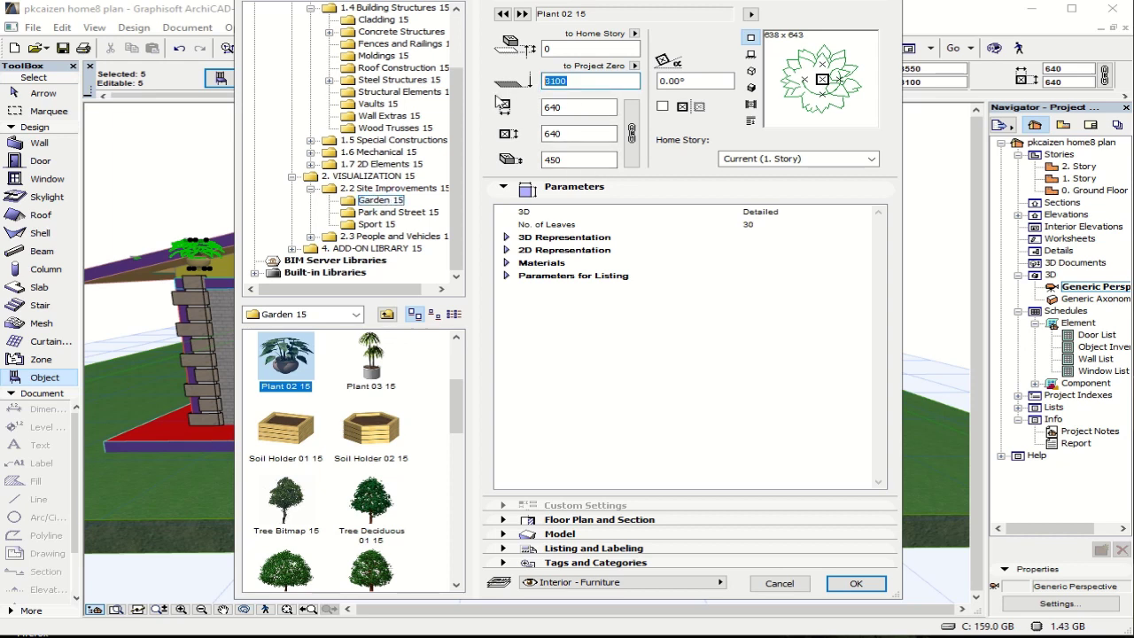
pyautogui.write('0')
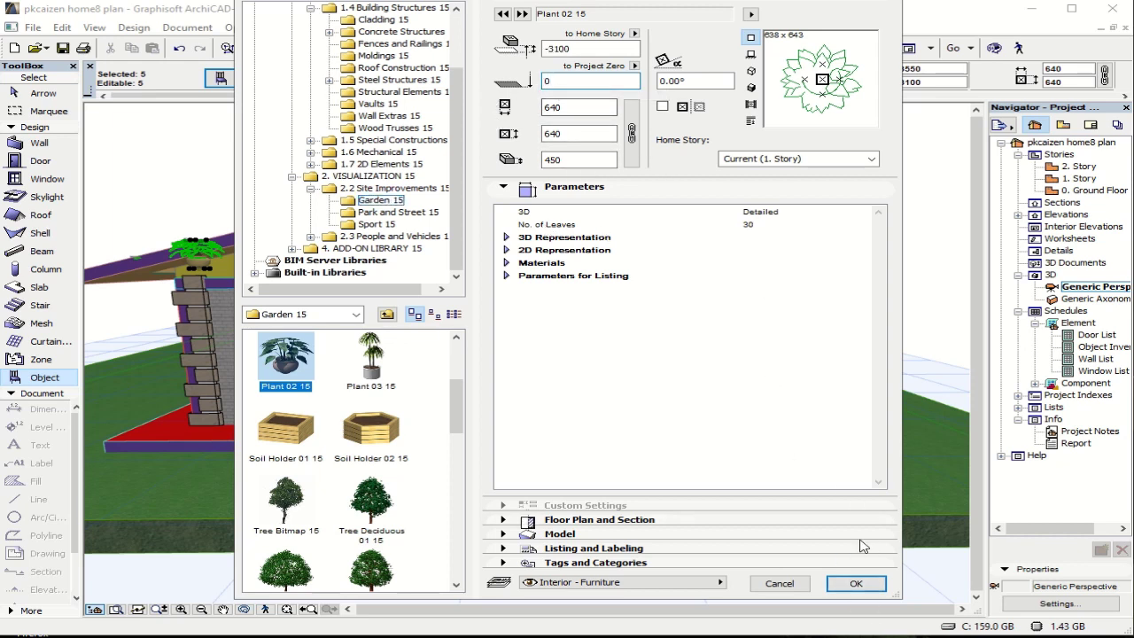
pyautogui.click(861, 585)
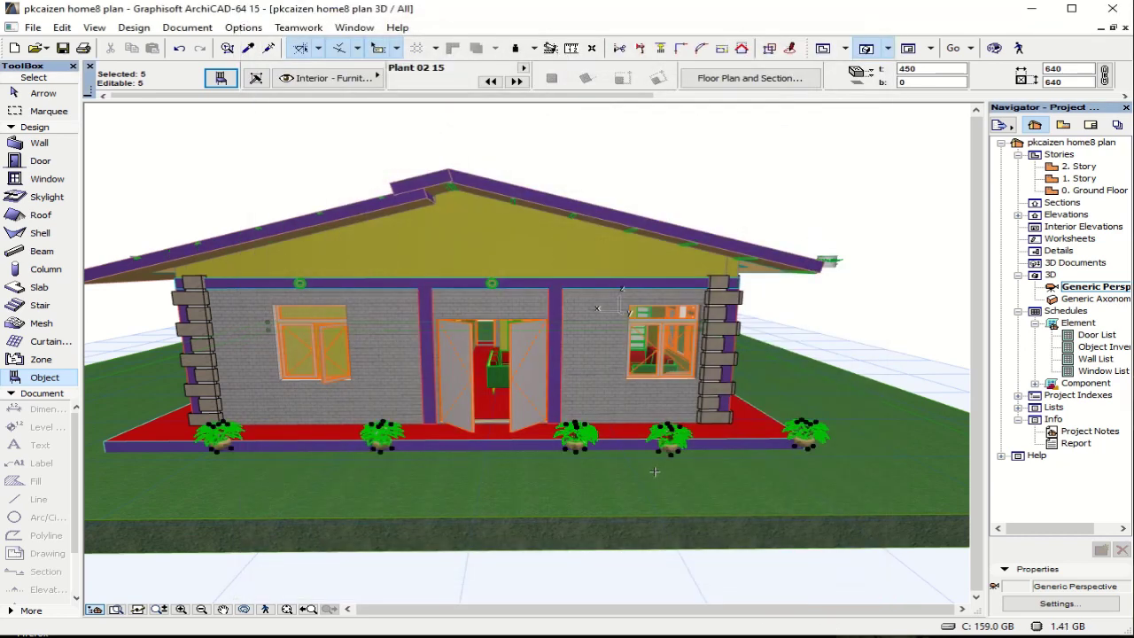
# Step: Examine up close how the potted plants sit along the platform edge at the front of the house
pyautogui.scroll(5, 687, 449)
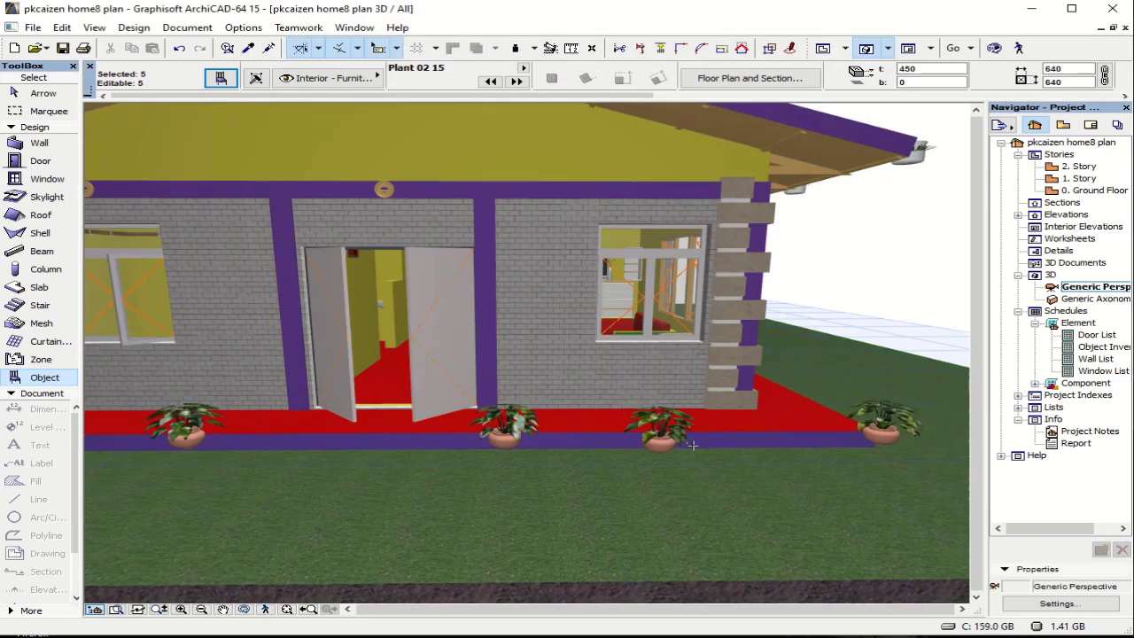
pyautogui.scroll(3, 692, 446)
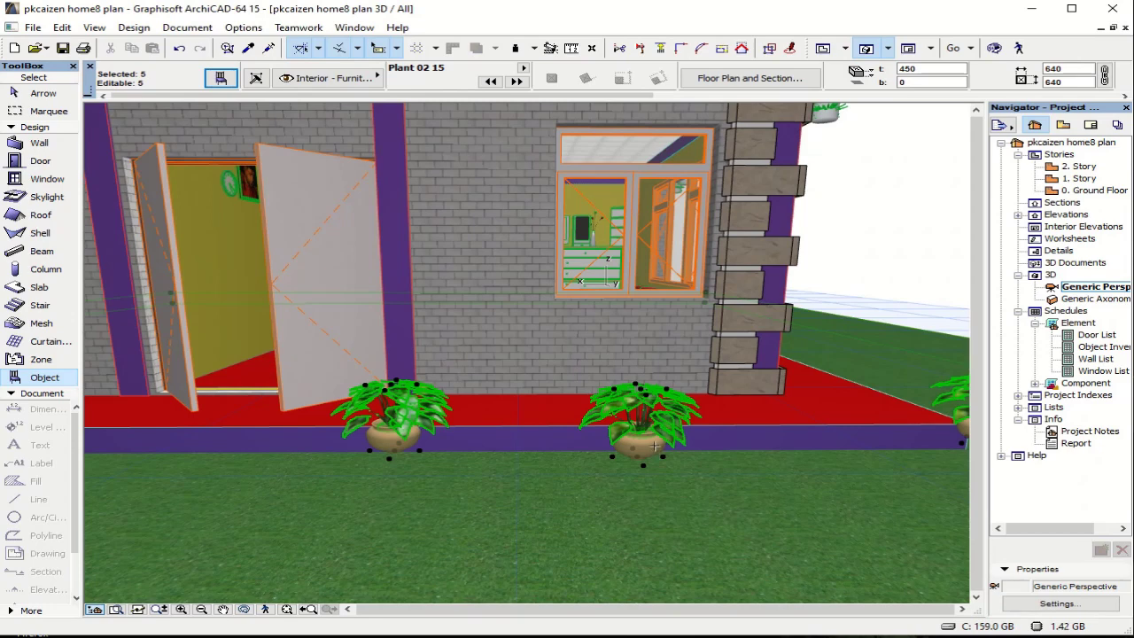
pyautogui.hotkey('shift', 'F3')
pyautogui.press('Down')
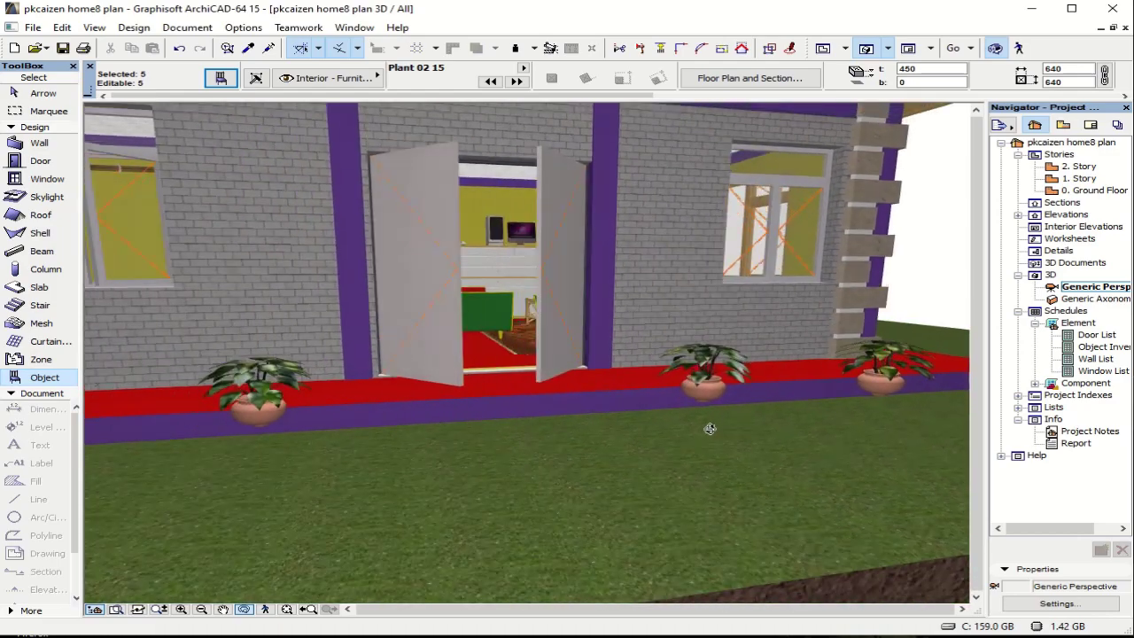
pyautogui.press('Up')
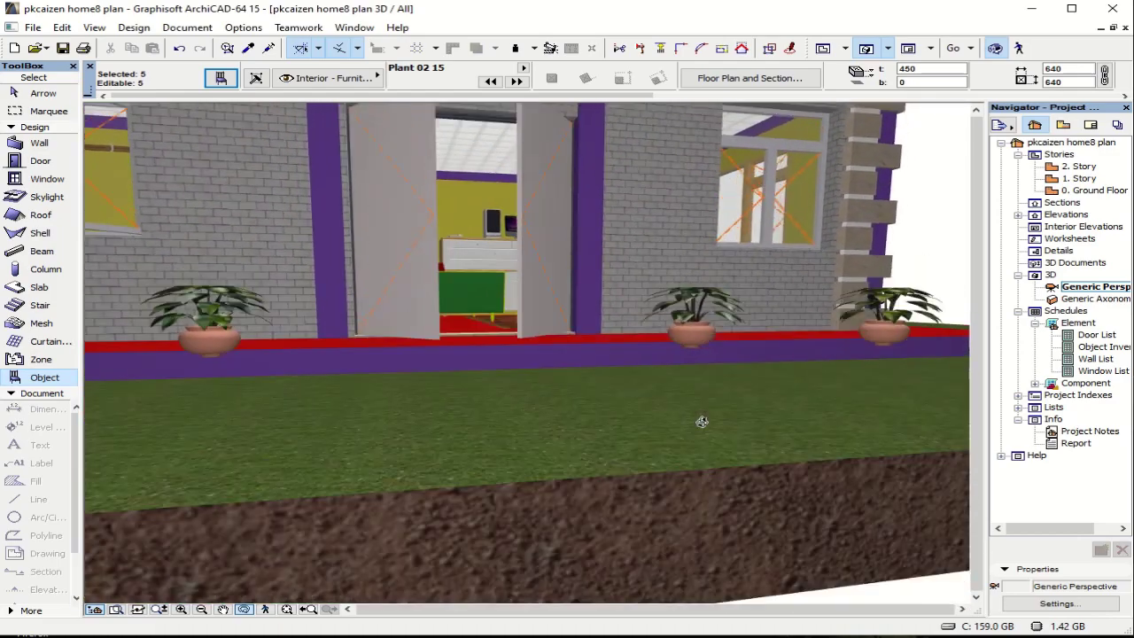
pyautogui.press('Up')
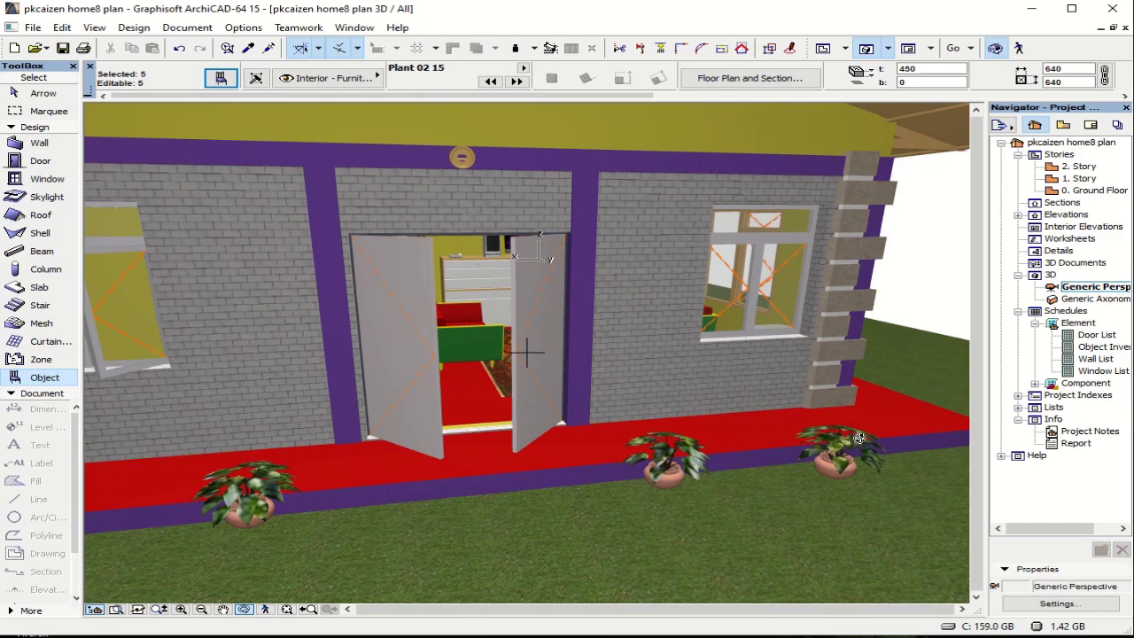
pyautogui.press('Escape')
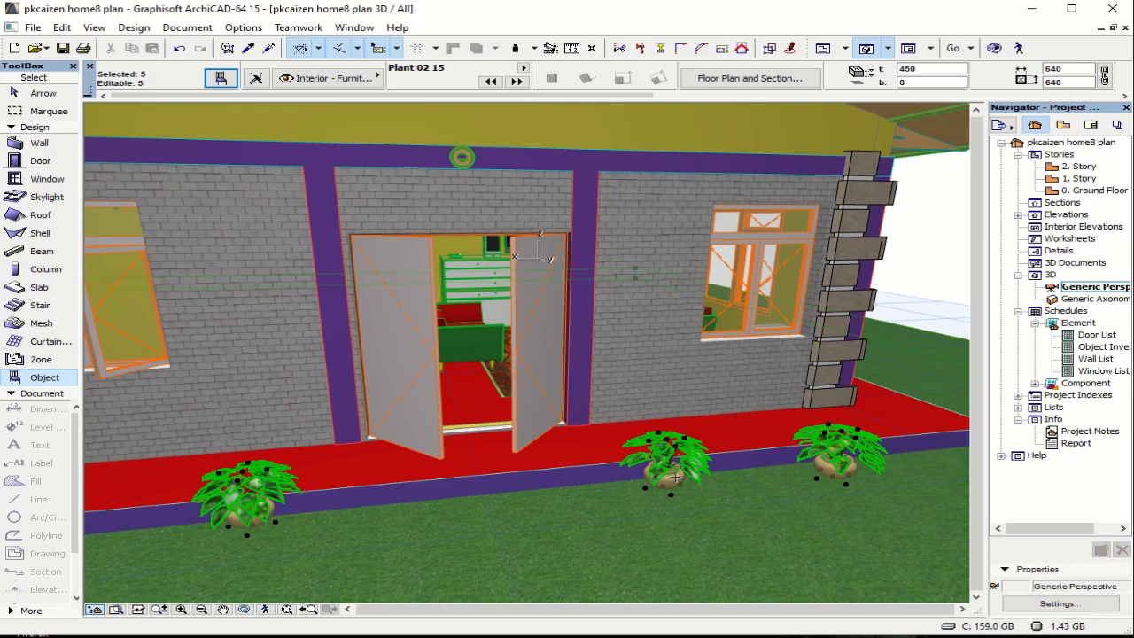
# Step: Select only the Plant 02 15 object just right of the front doorway and enlarge its plan size to 1000 by 1000
pyautogui.press('Escape')
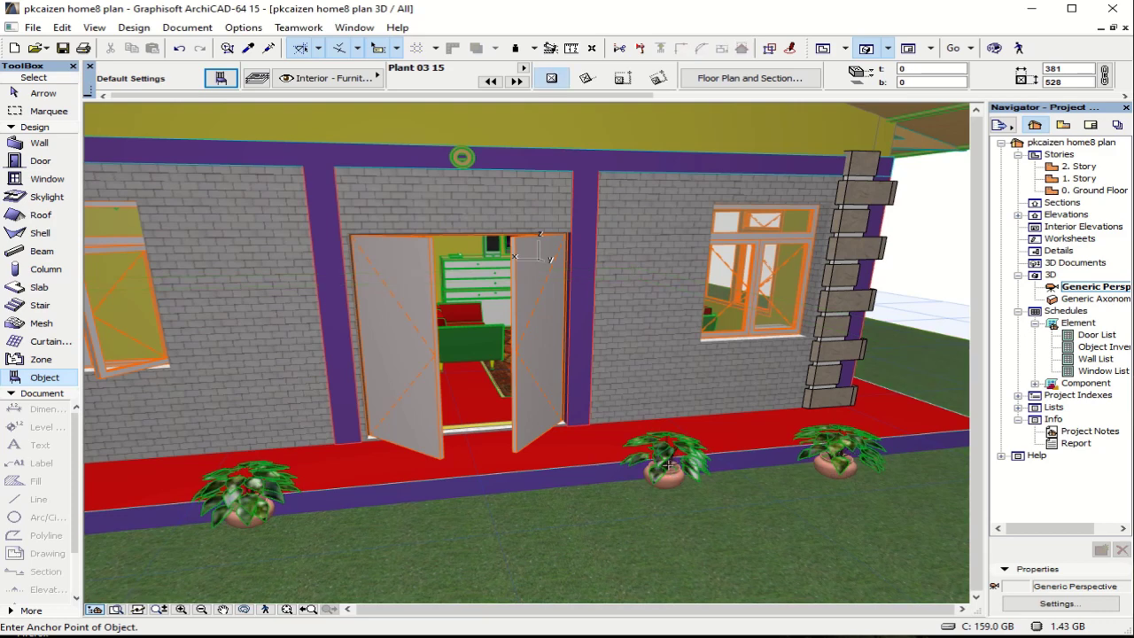
pyautogui.press('Escape')
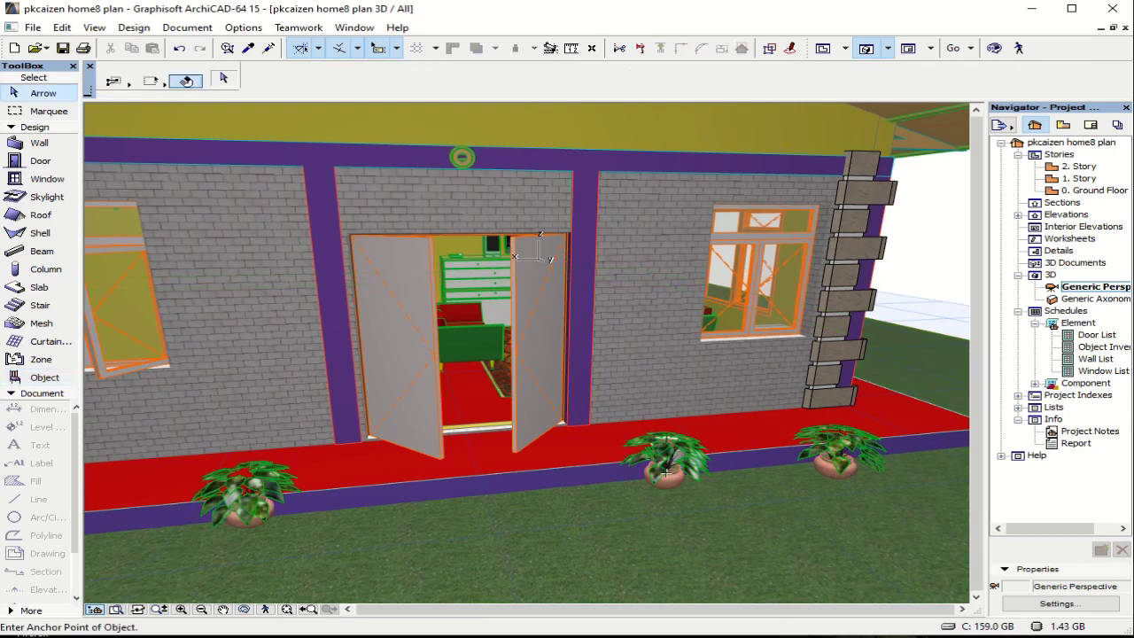
pyautogui.click(666, 474)
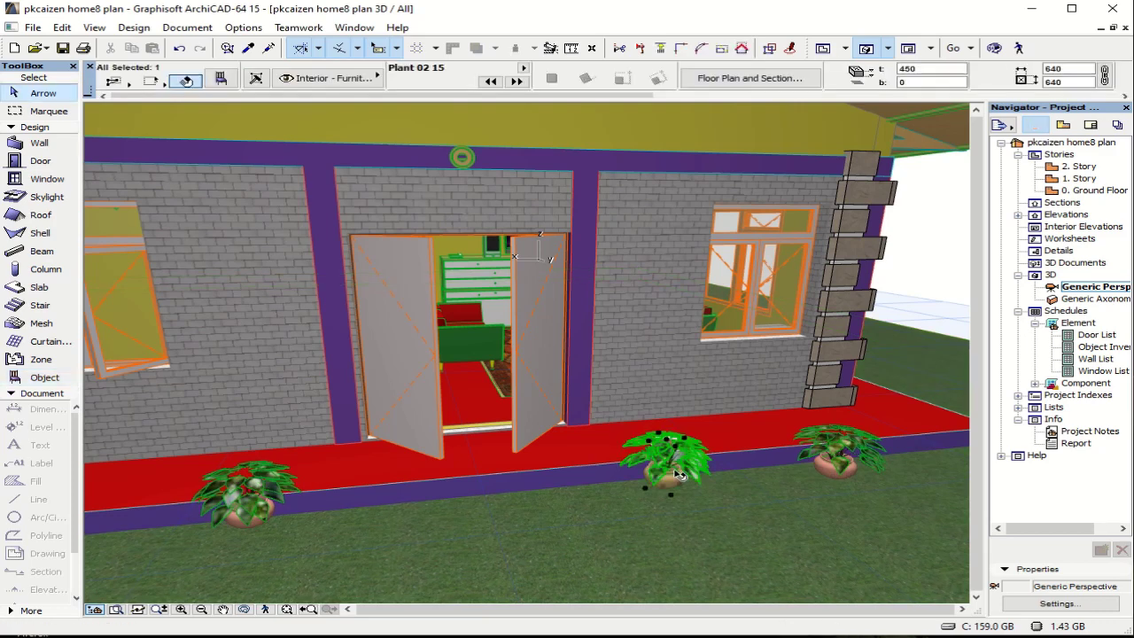
pyautogui.click(220, 78)
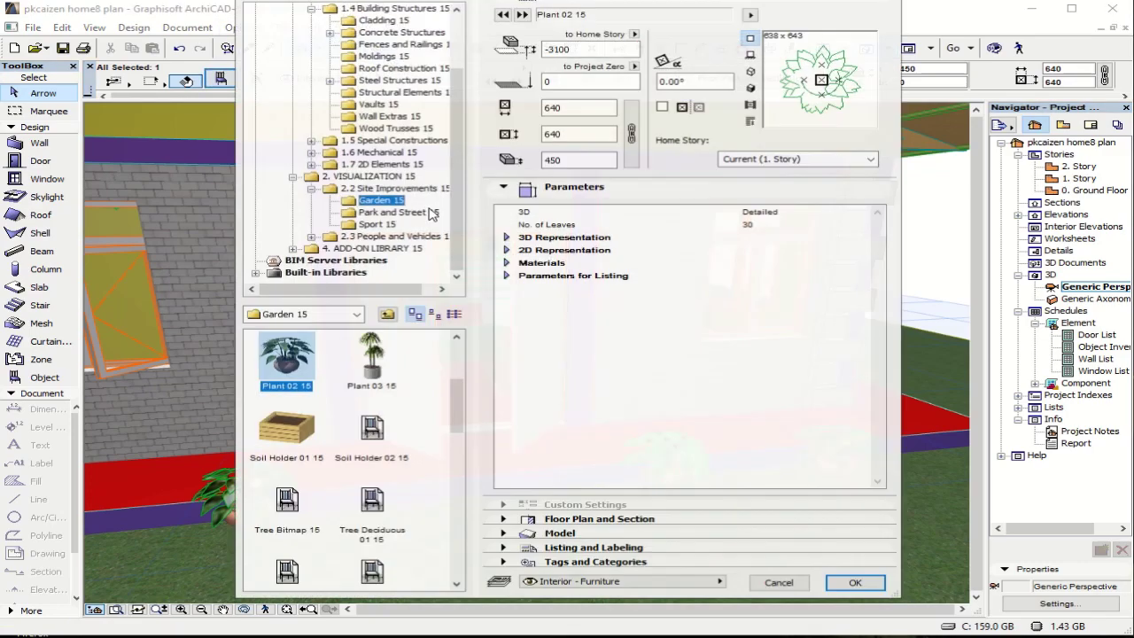
pyautogui.doubleClick(567, 107)
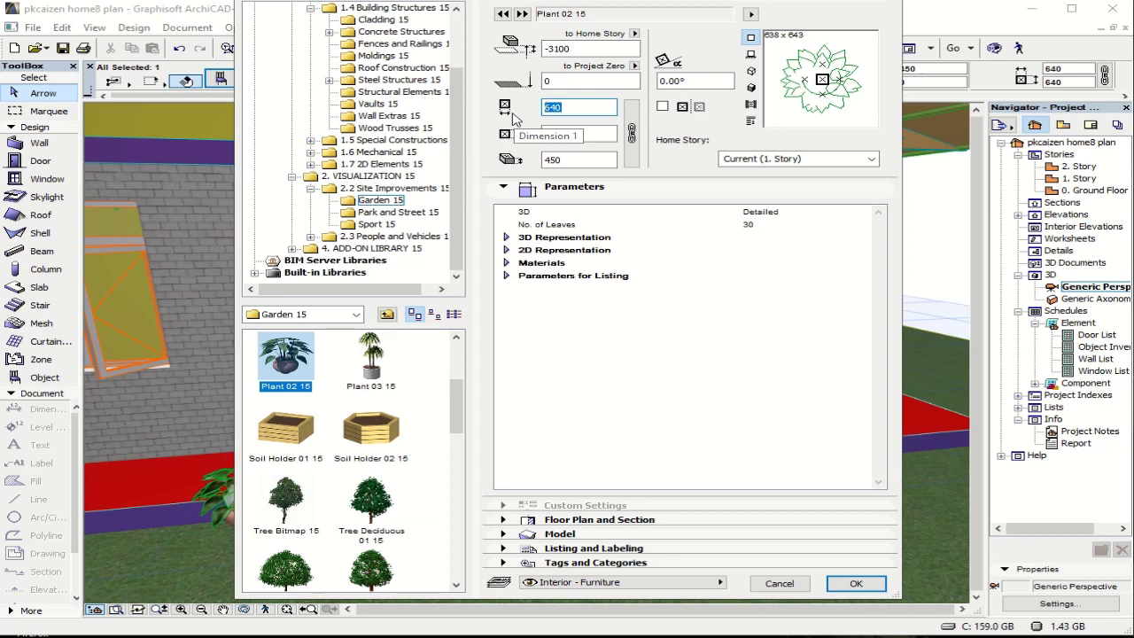
pyautogui.write('1000')
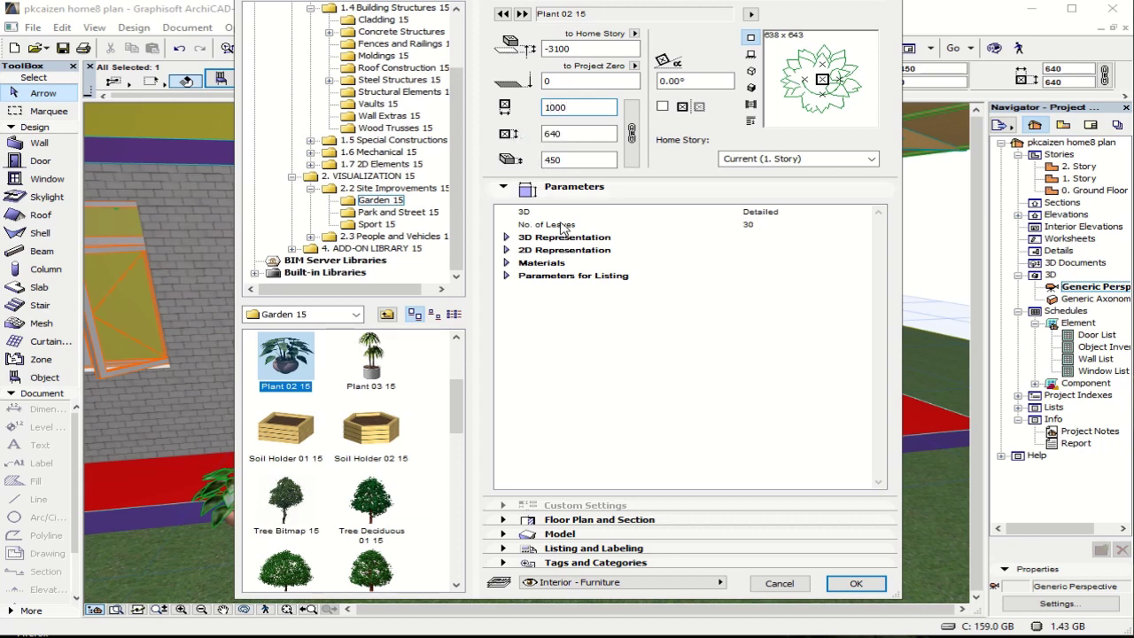
pyautogui.click(877, 586)
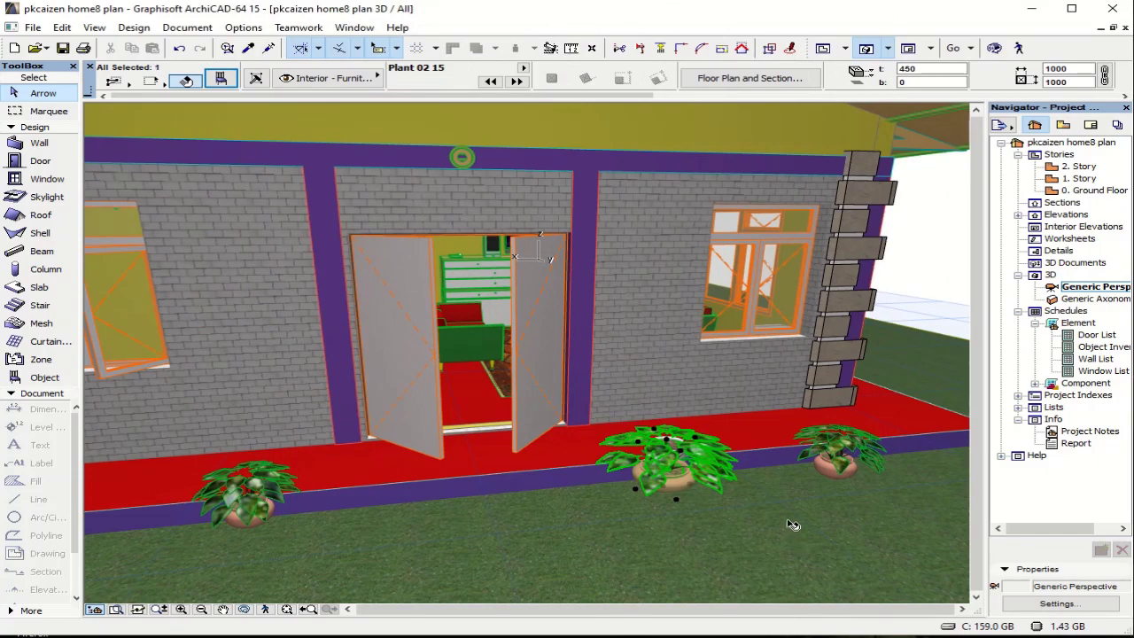
pyautogui.scroll(3, 708, 480)
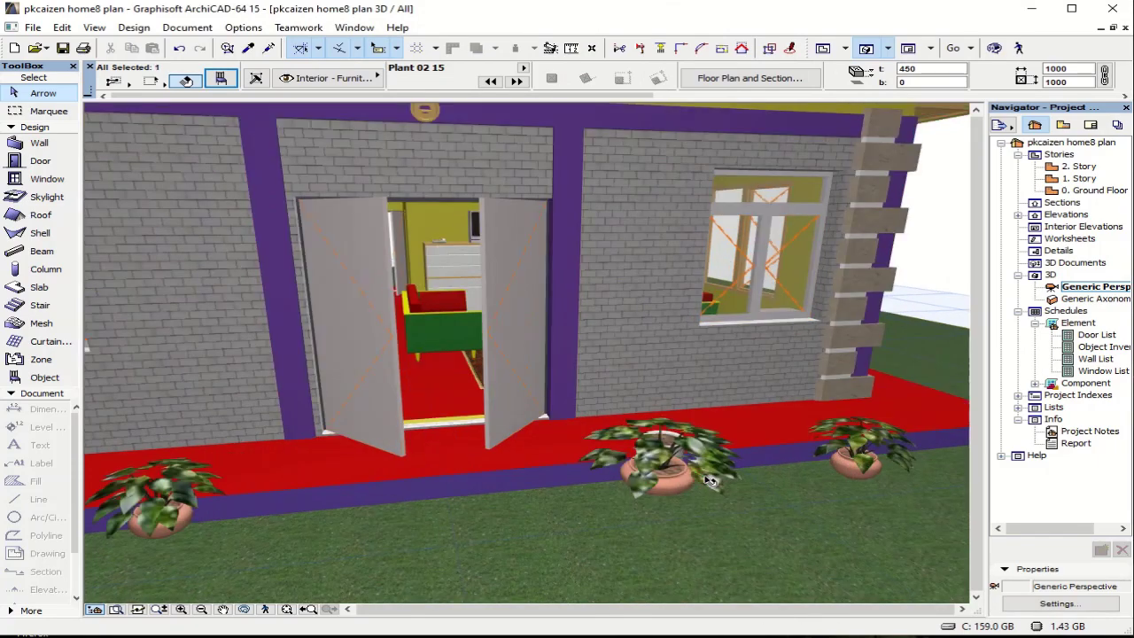
pyautogui.scroll(1, 709, 481)
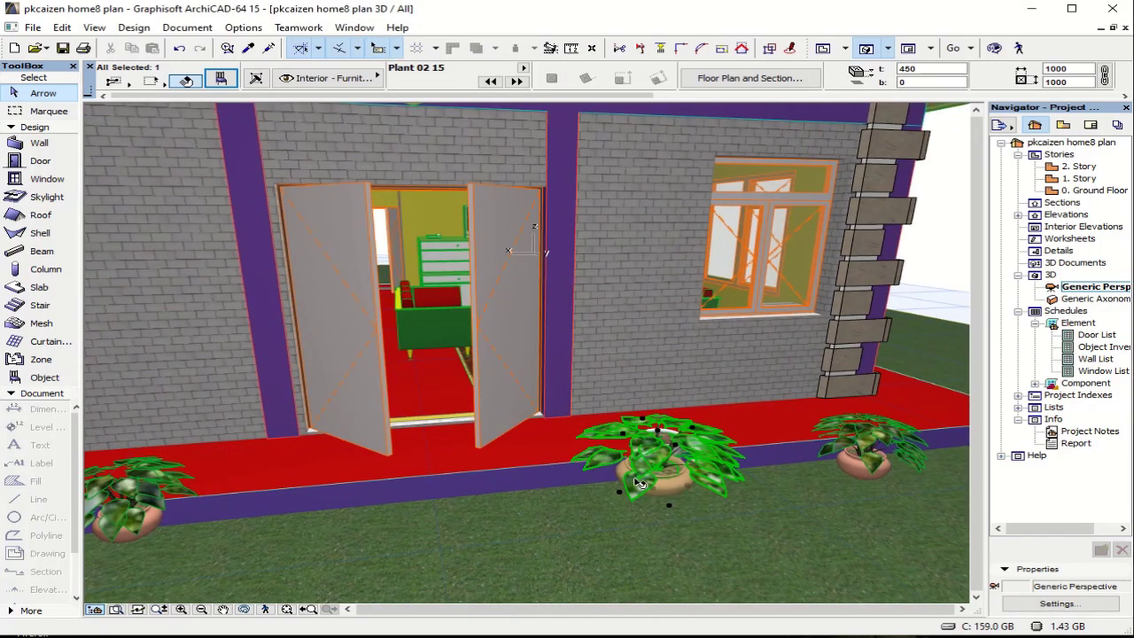
pyautogui.press('Escape')
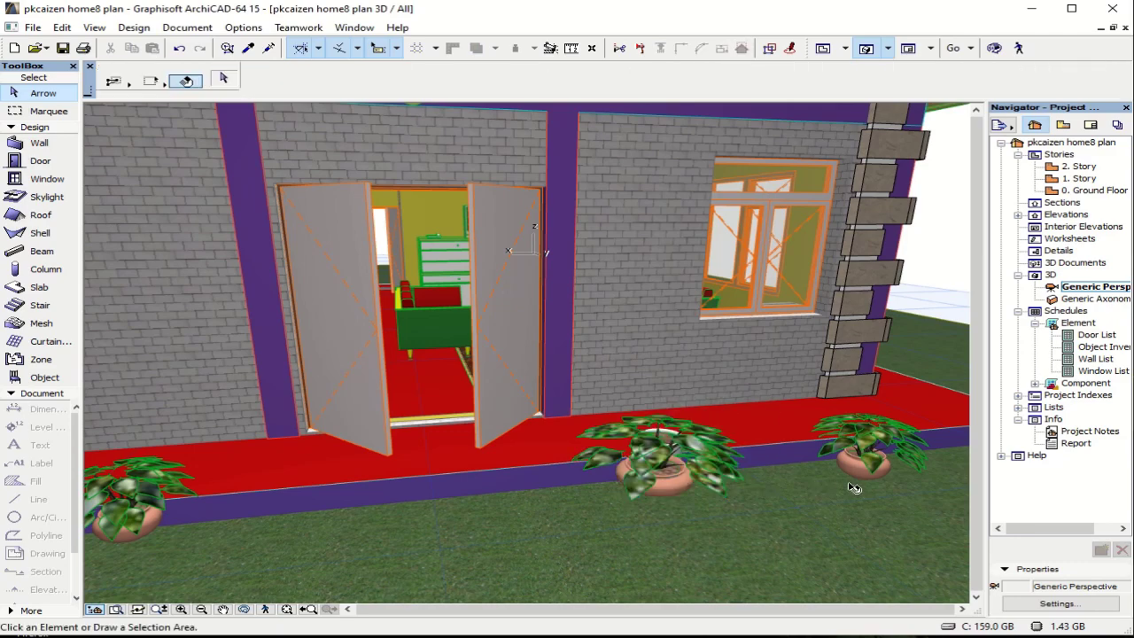
# Step: Enlarge the Plant 02 15 object in front of the right-hand window to 1000 by 1000 and set its elevation to Project Zero to -200
pyautogui.click(853, 486)
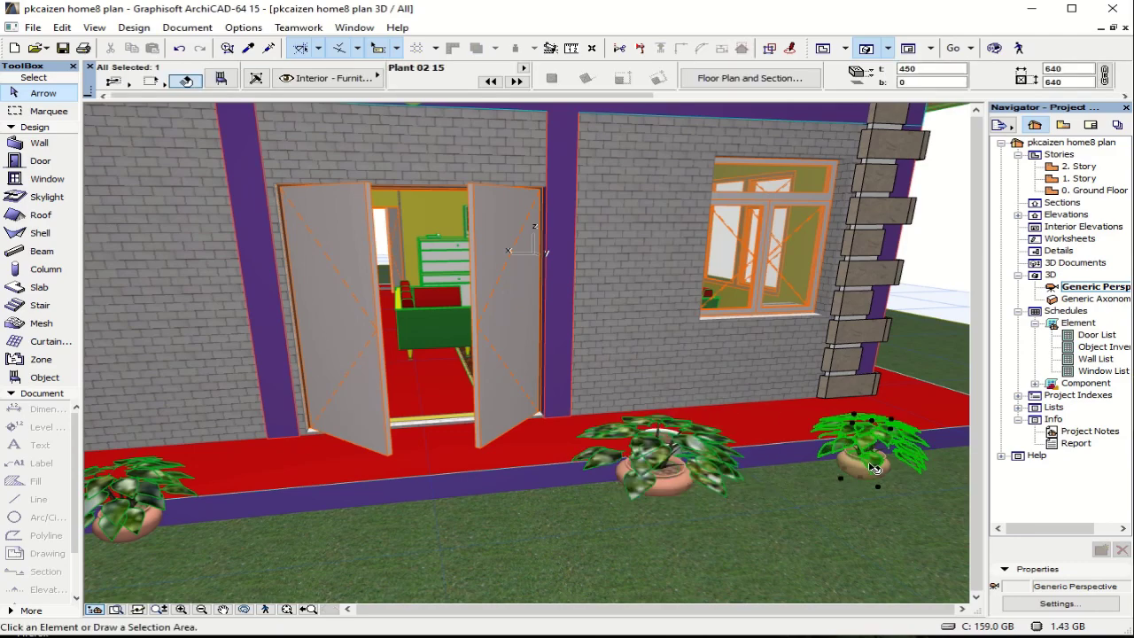
pyautogui.click(226, 80)
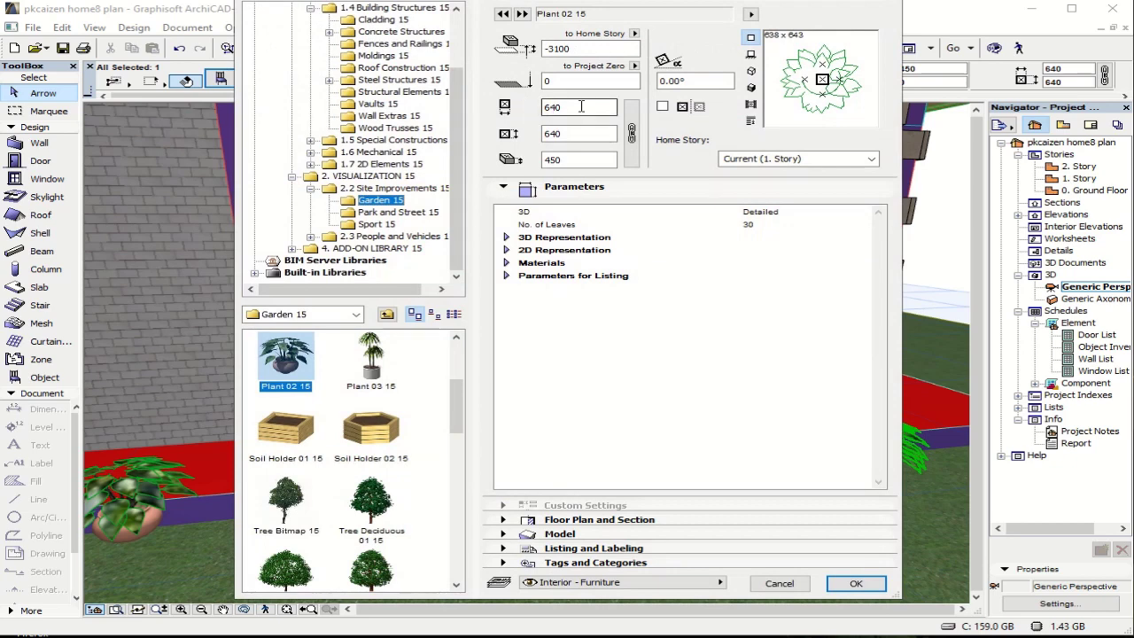
pyautogui.doubleClick(581, 106)
pyautogui.write('1000')
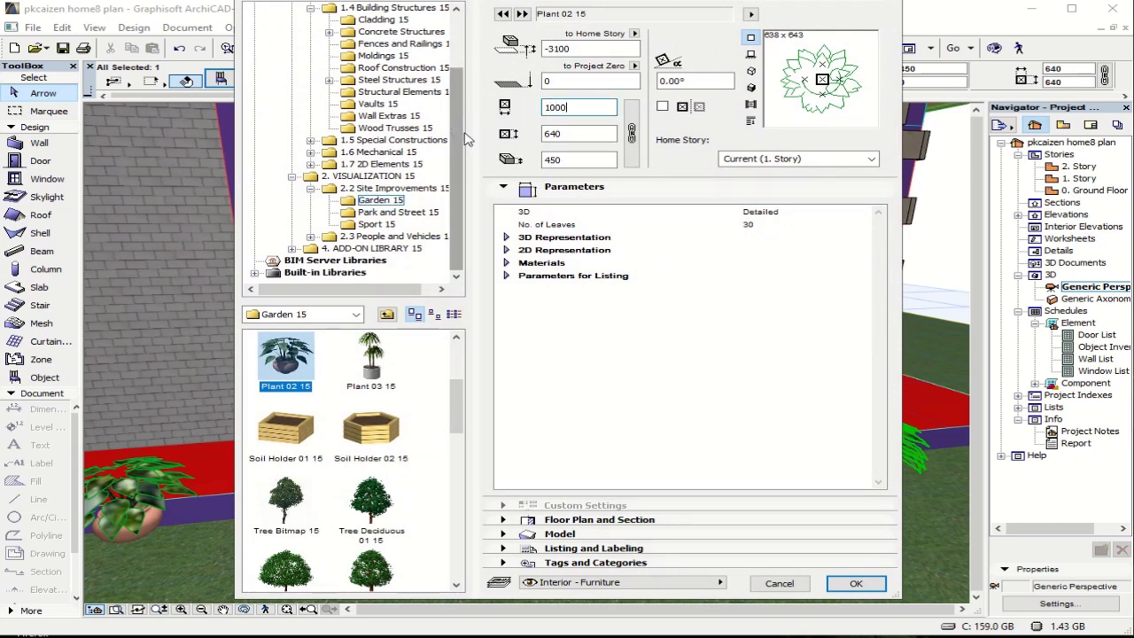
pyautogui.press('Tab')
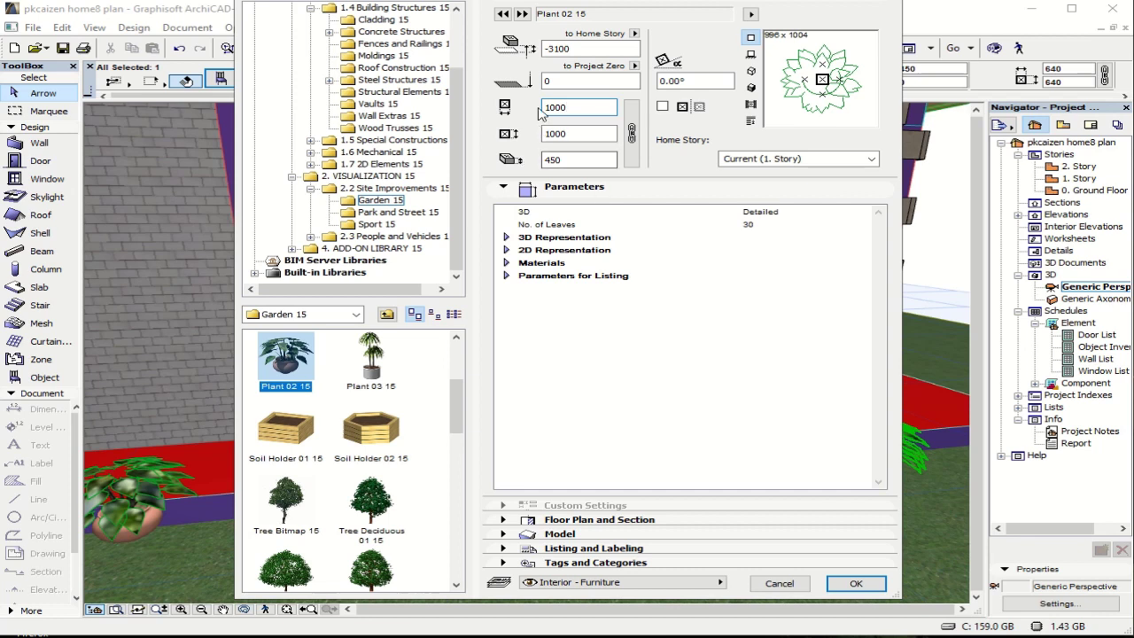
pyautogui.doubleClick(558, 81)
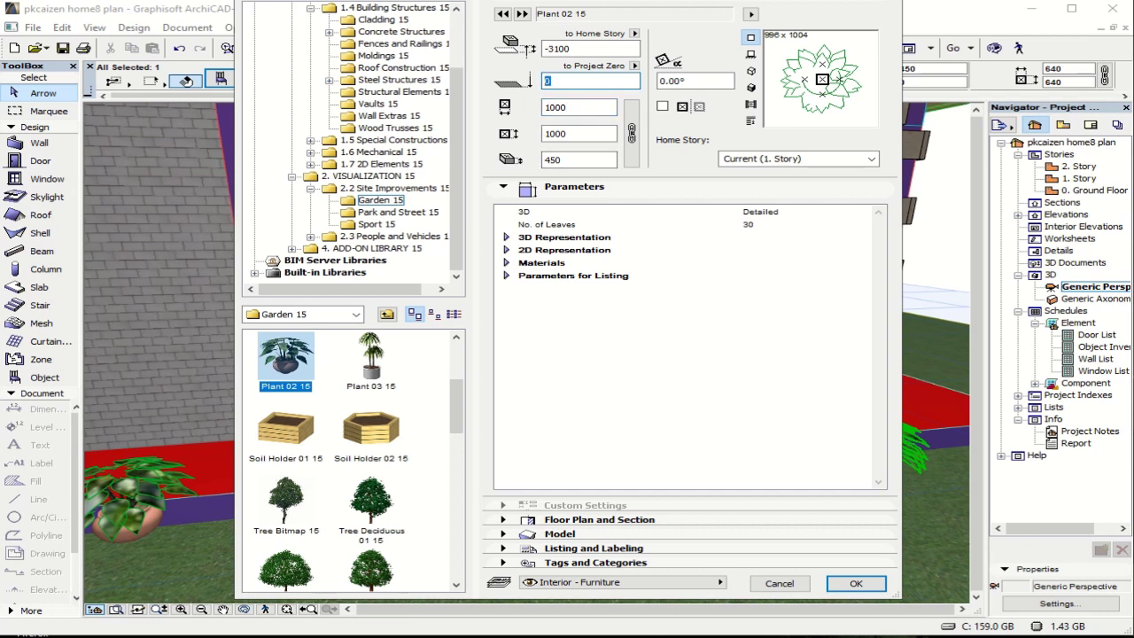
pyautogui.click(856, 583)
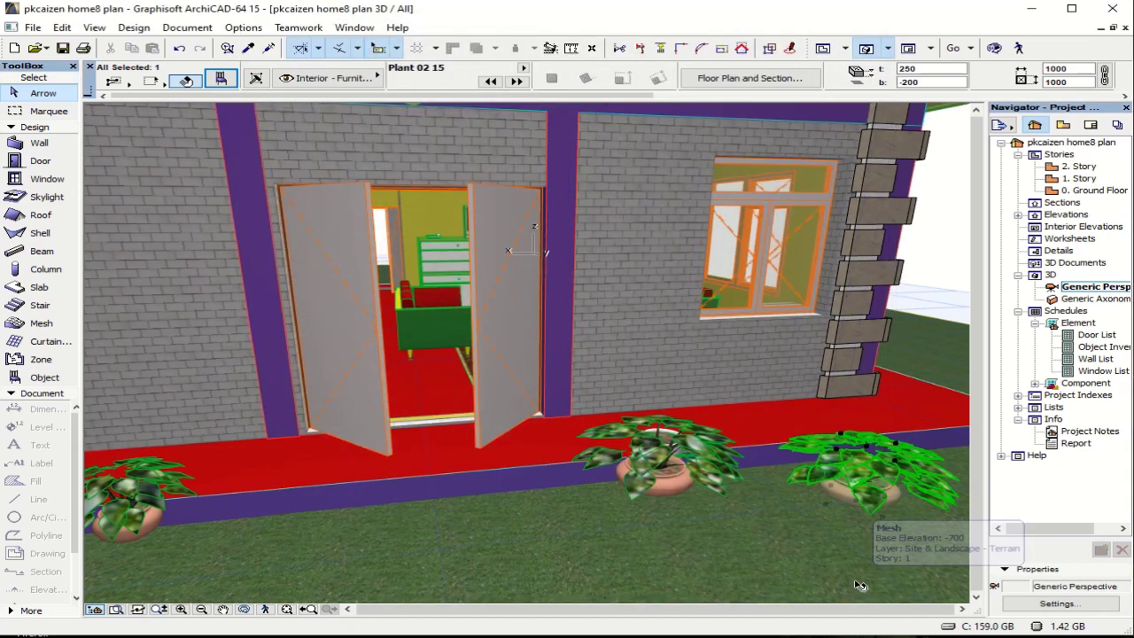
pyautogui.press('Escape')
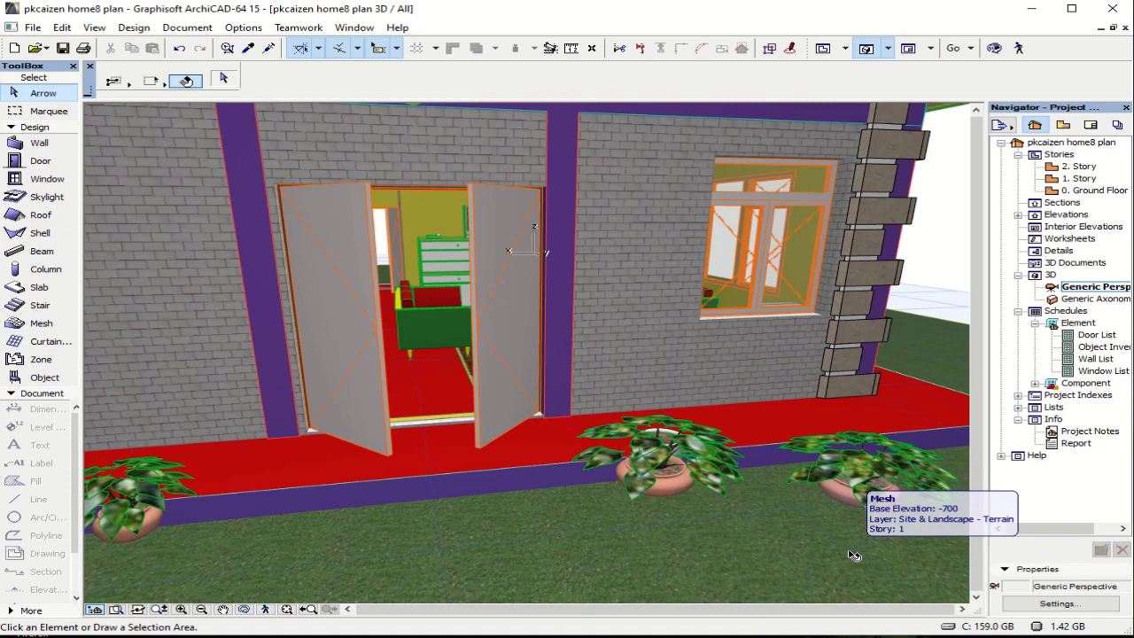
# Step: Select the other five Plant 02 15 objects across the front, including the one floating above the roof, and set their elevation to Project Zero to -200
pyautogui.press('o')
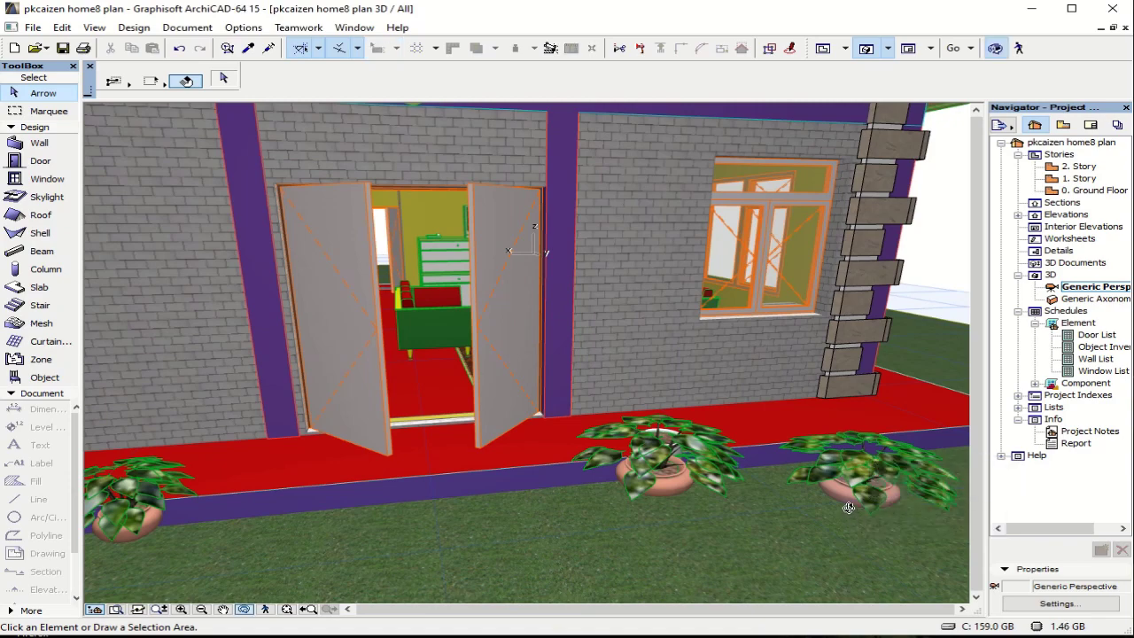
pyautogui.moveTo(849, 508); pyautogui.dragTo(907, 432)
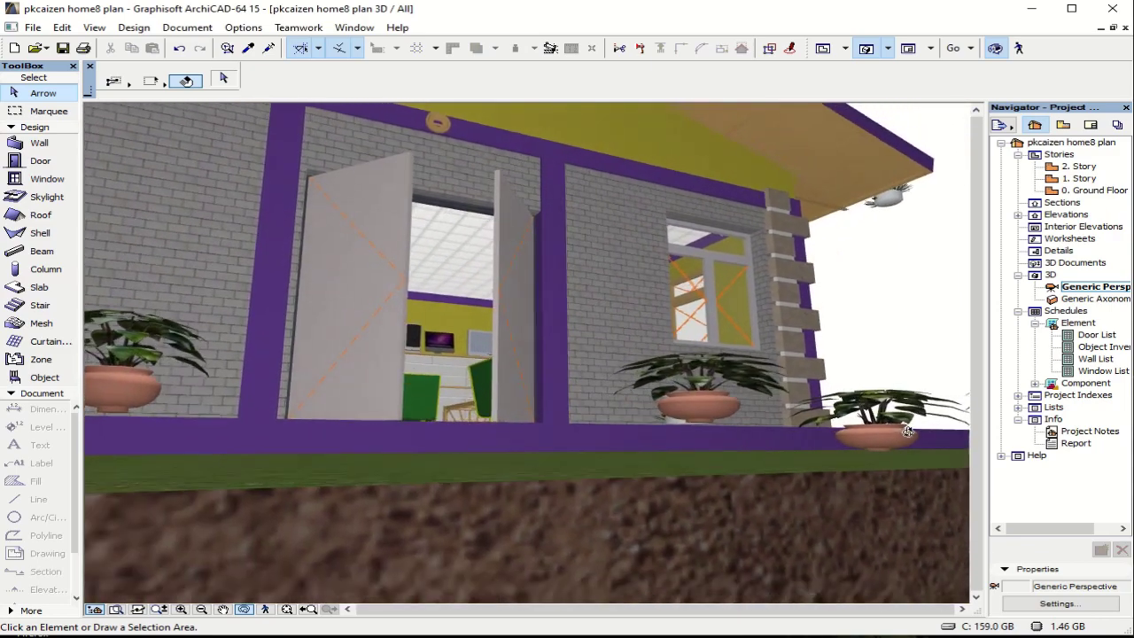
pyautogui.hotkey('ctrl', 'a')
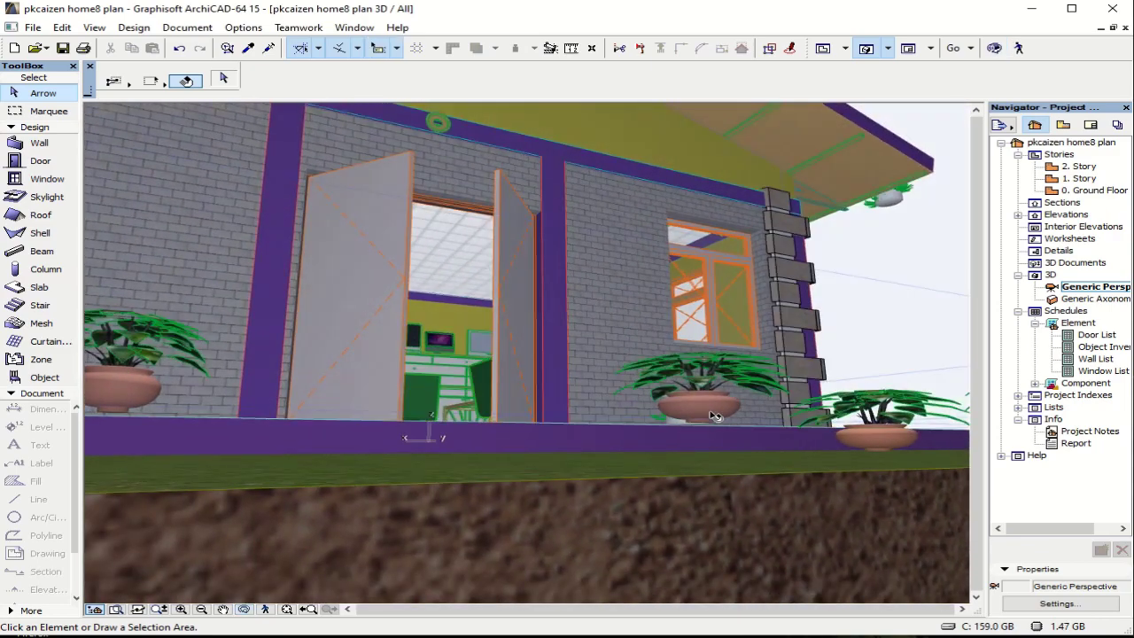
pyautogui.click(714, 415)
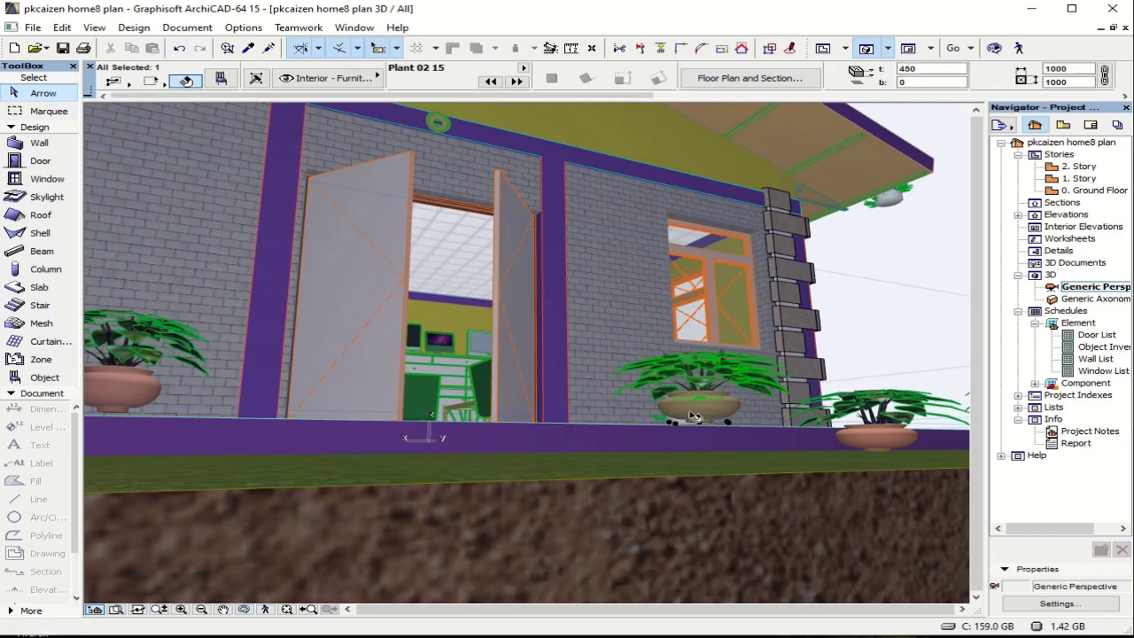
pyautogui.keyDown('shift'); pyautogui.click(102, 392); pyautogui.keyUp('shift')
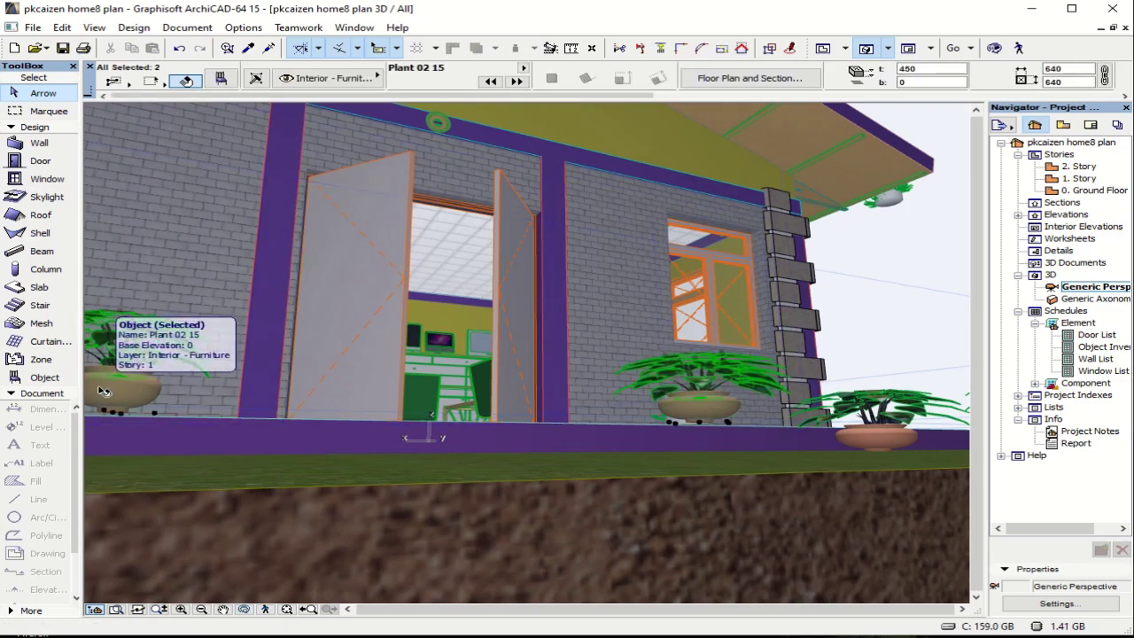
pyautogui.scroll(-5, 283, 425)
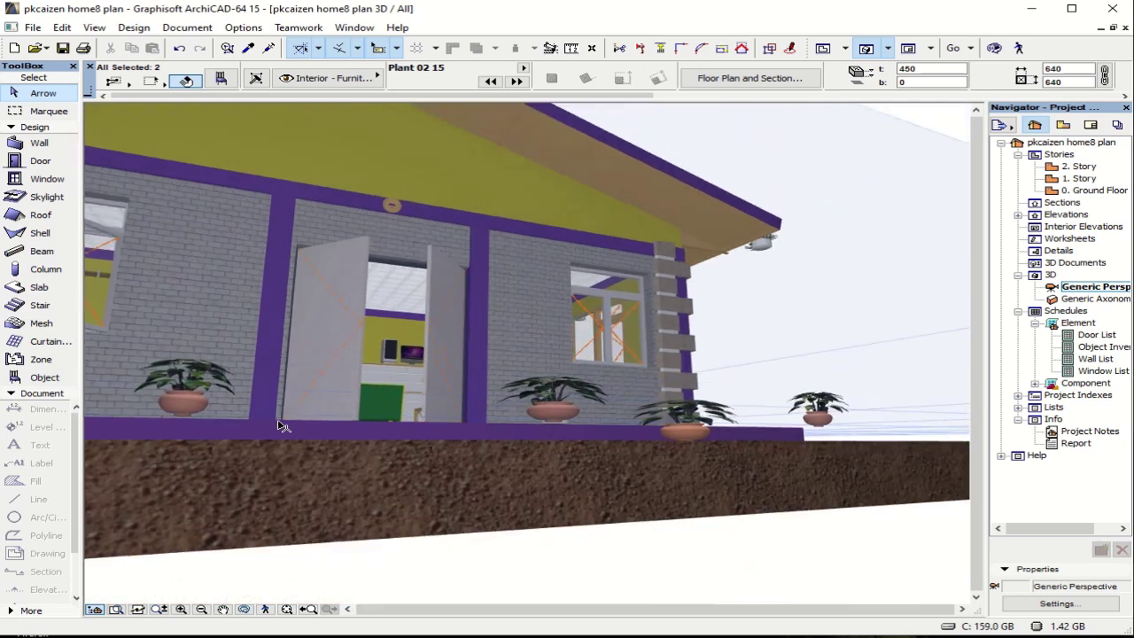
pyautogui.scroll(-3, 284, 425)
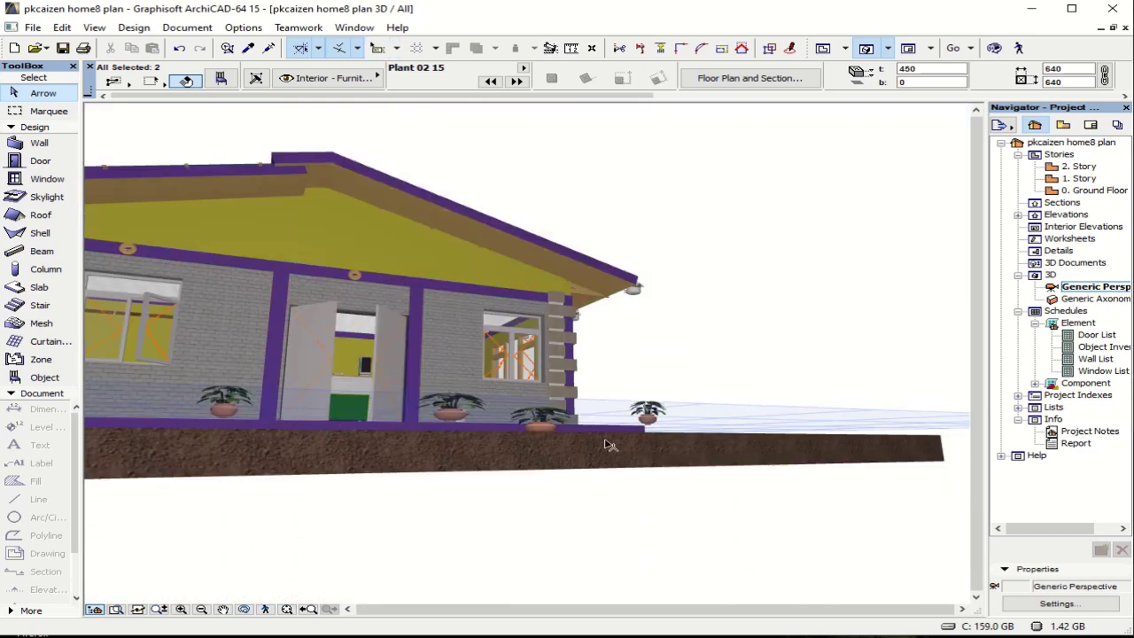
pyautogui.keyDown('shift'); pyautogui.click(653, 424); pyautogui.keyUp('shift')
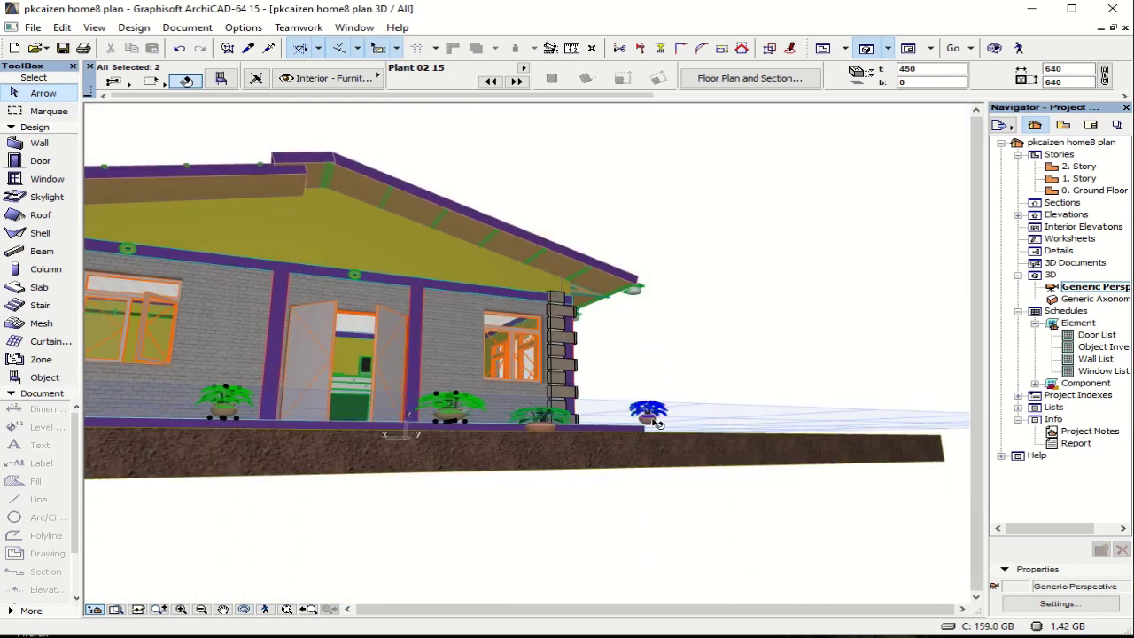
pyautogui.keyDown('shift'); pyautogui.moveTo(651, 424); pyautogui.dragTo(634, 429, button='middle'); pyautogui.keyUp('shift')
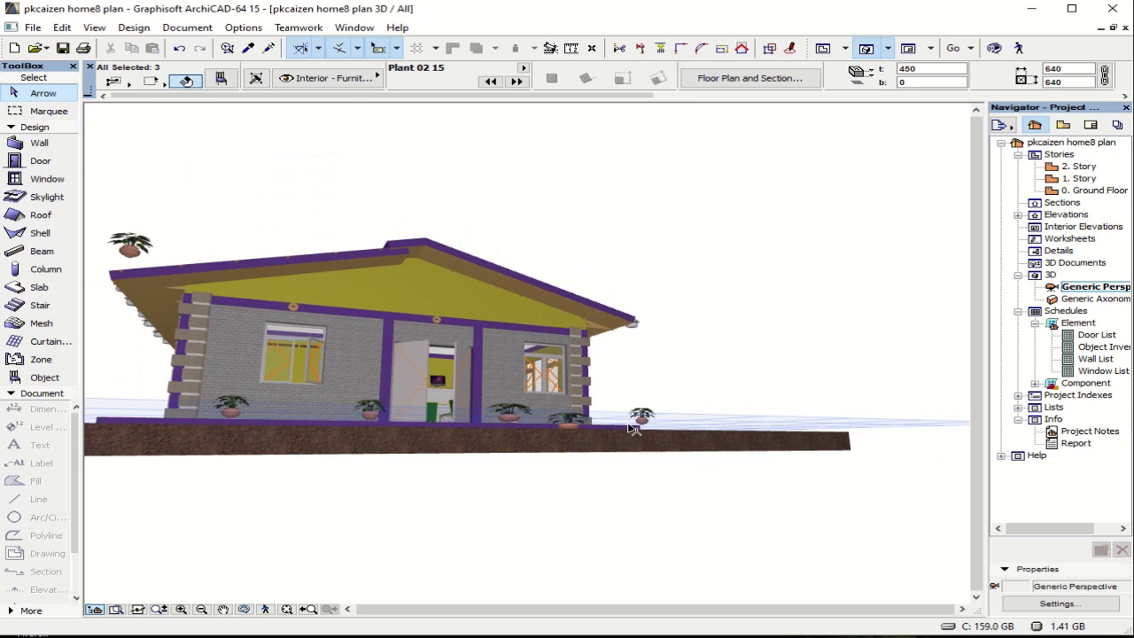
pyautogui.keyDown('shift'); pyautogui.click(229, 412); pyautogui.keyUp('shift')
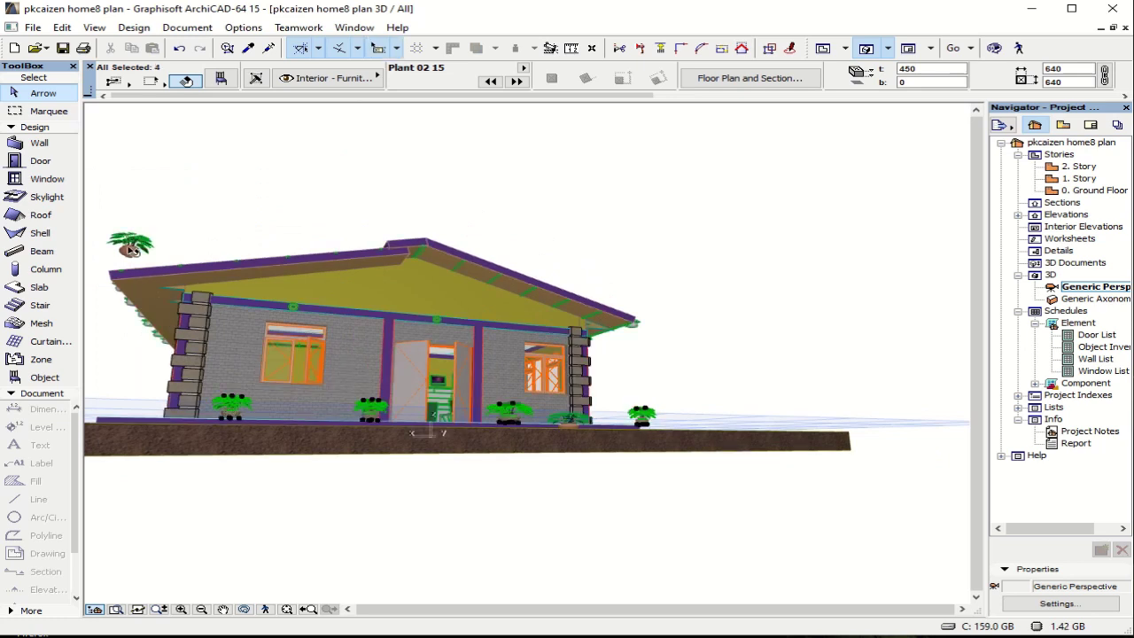
pyautogui.keyDown('shift'); pyautogui.click(129, 248); pyautogui.keyUp('shift')
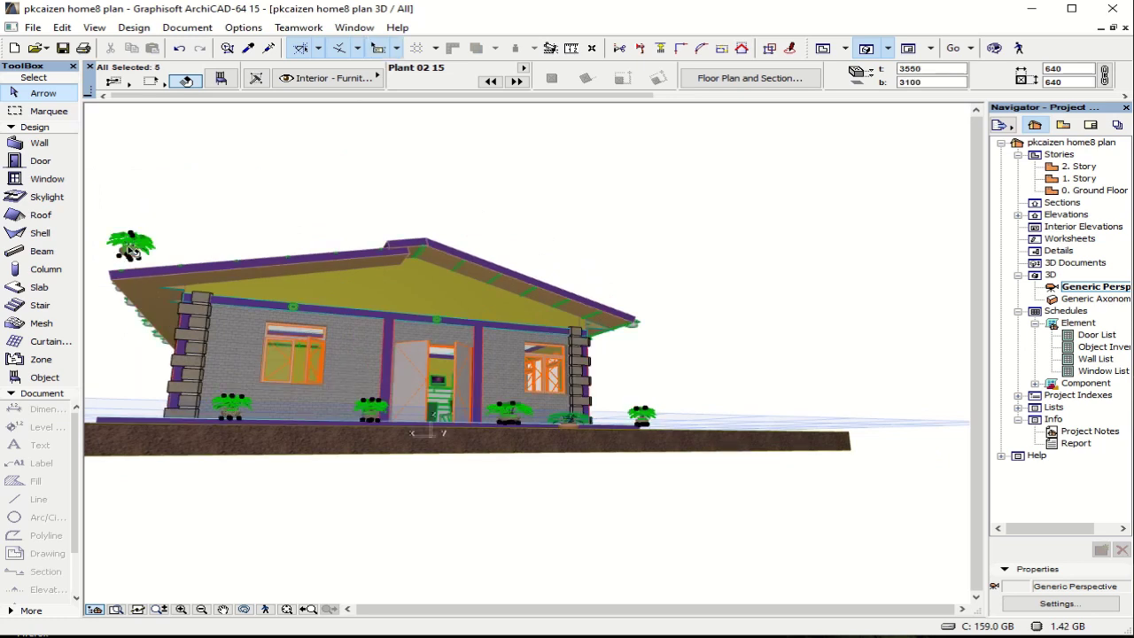
pyautogui.click(222, 80)
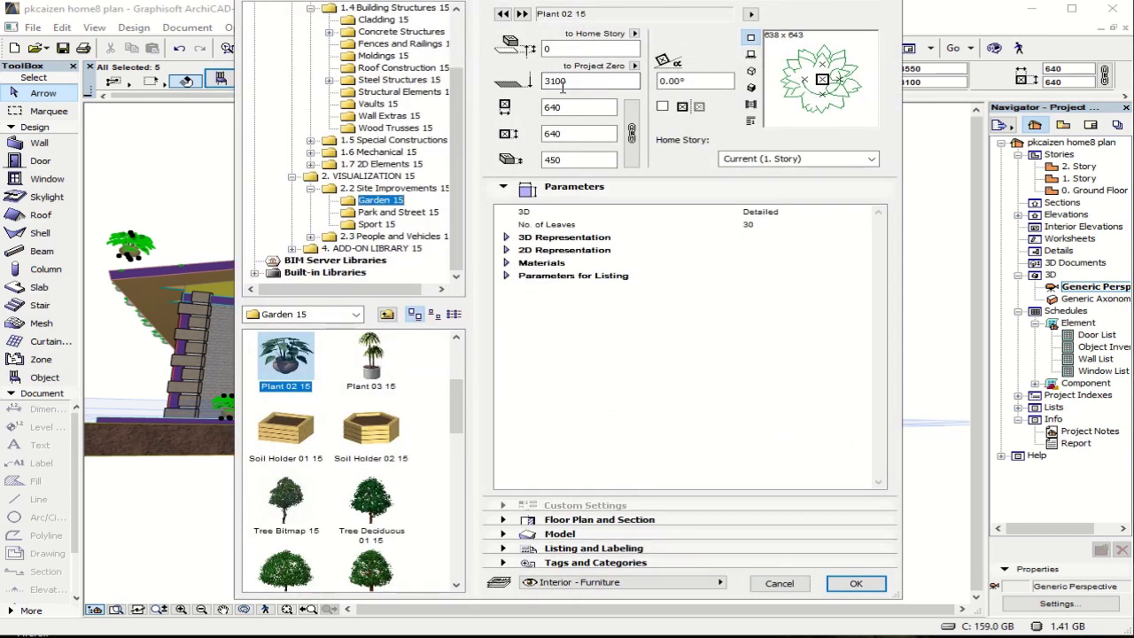
pyautogui.doubleClick(562, 82)
pyautogui.write('-200')
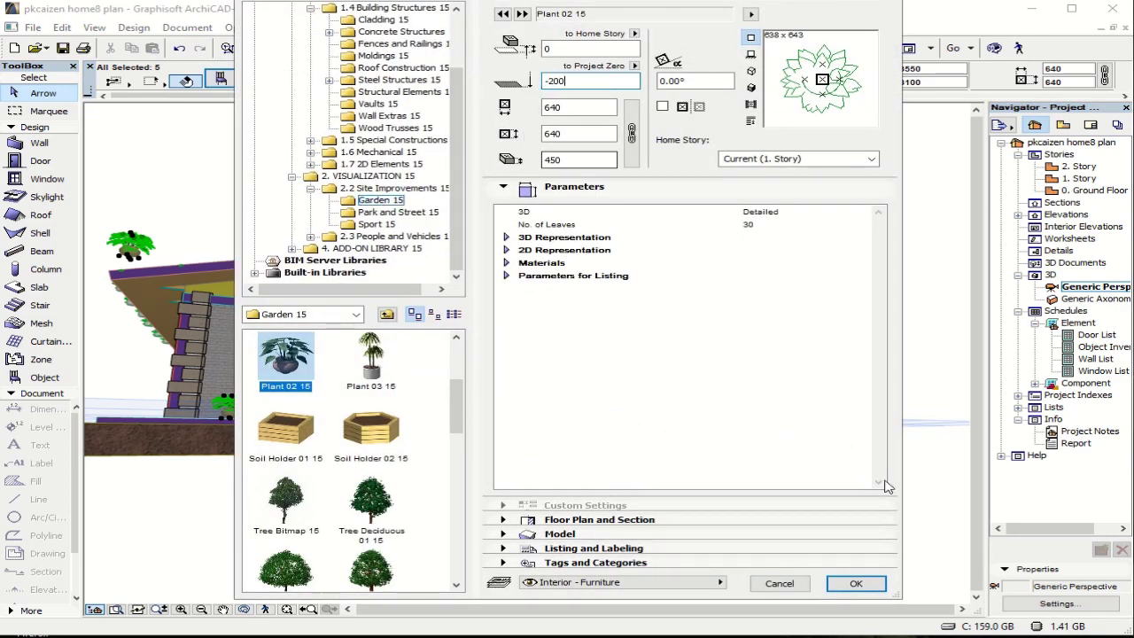
pyautogui.click(855, 583)
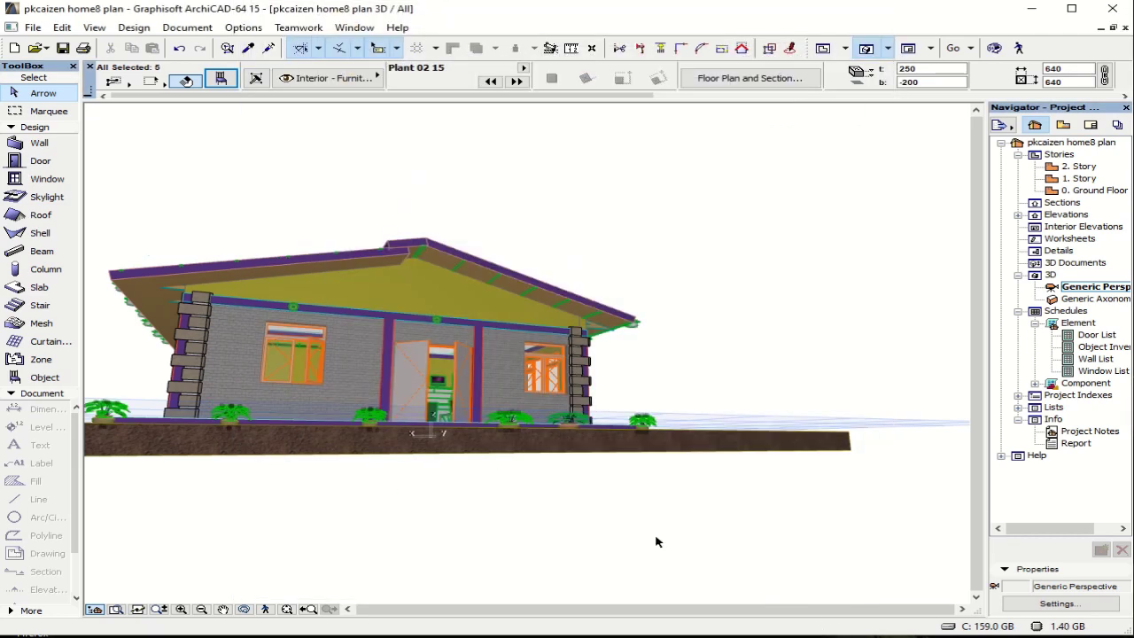
# Step: Deselect the front plants and select the six Plant 03 15 objects floating along the near eave of the house
pyautogui.press('o')
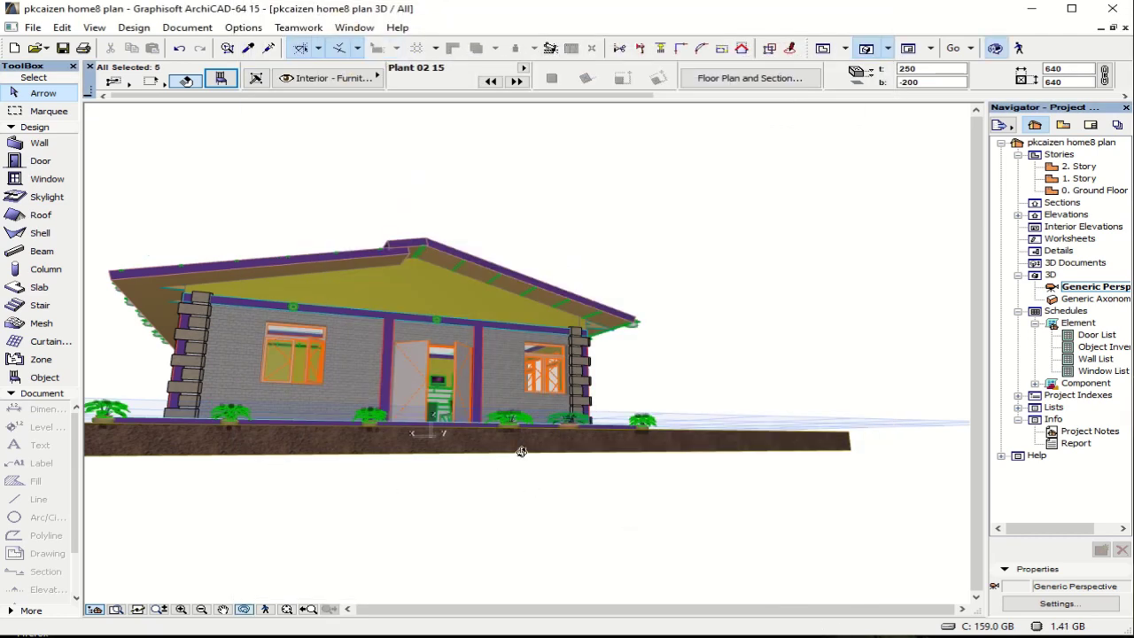
pyautogui.moveTo(521, 452); pyautogui.dragTo(784, 582)
pyautogui.moveTo(288, 485); pyautogui.dragTo(452, 501)
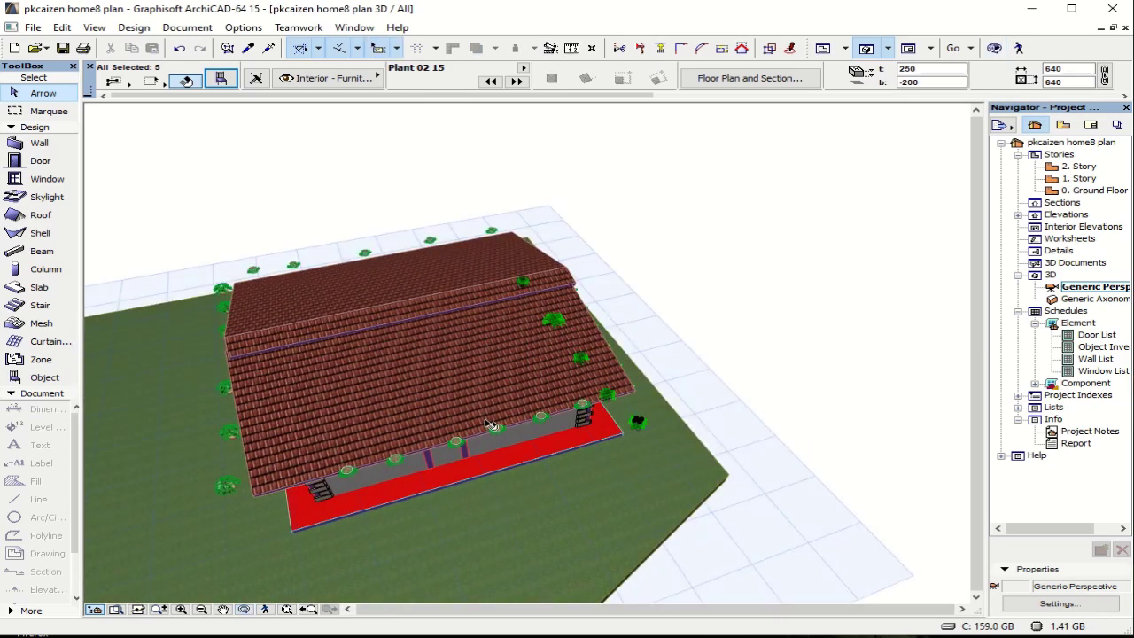
pyautogui.press('Escape')
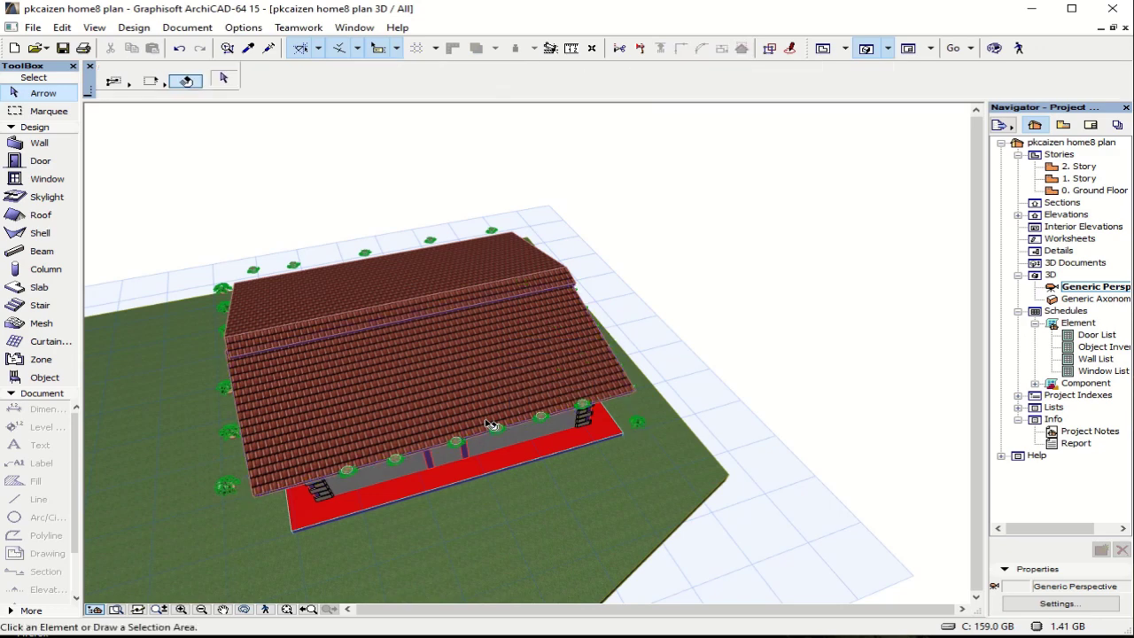
pyautogui.click(585, 409)
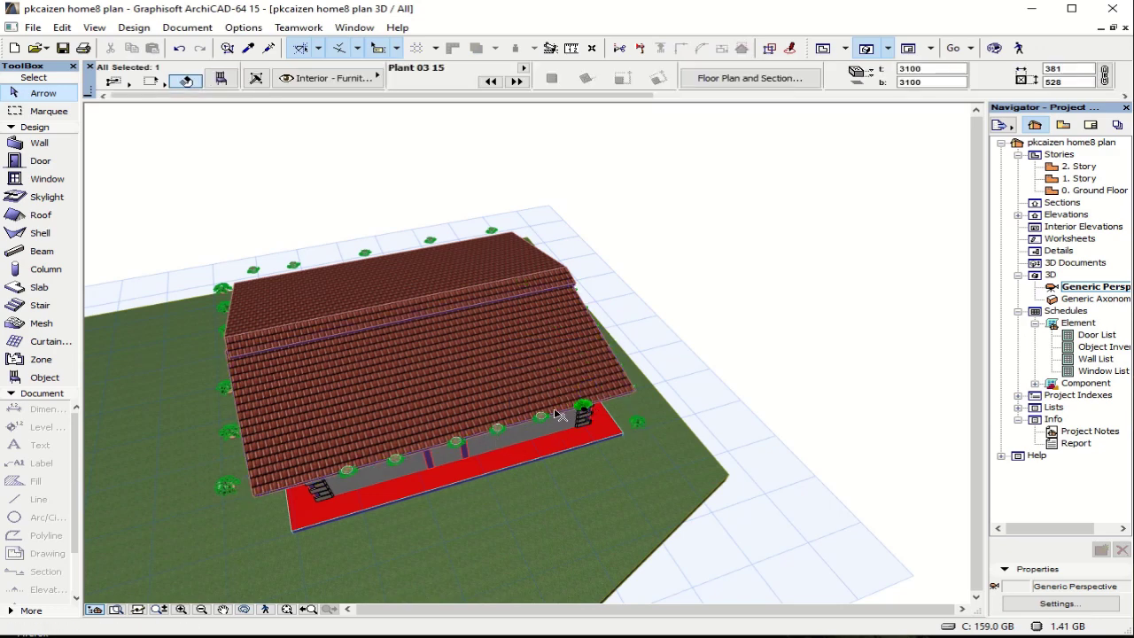
pyautogui.keyDown('shift'); pyautogui.click(498, 431); pyautogui.keyUp('shift')
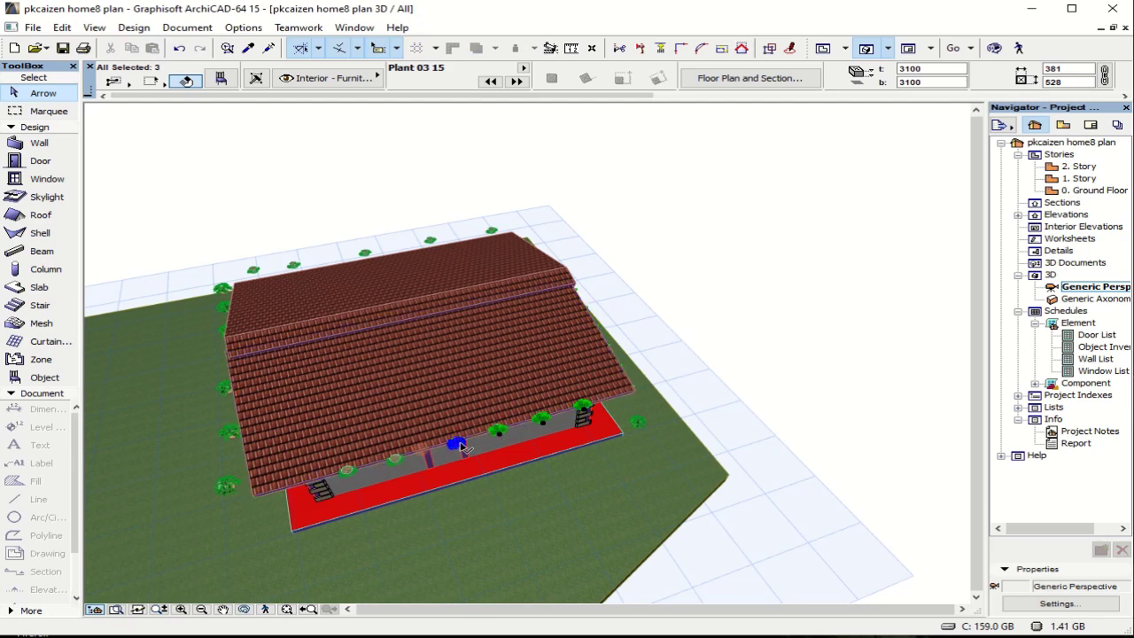
pyautogui.keyDown('shift'); pyautogui.click(455, 441); pyautogui.keyUp('shift')
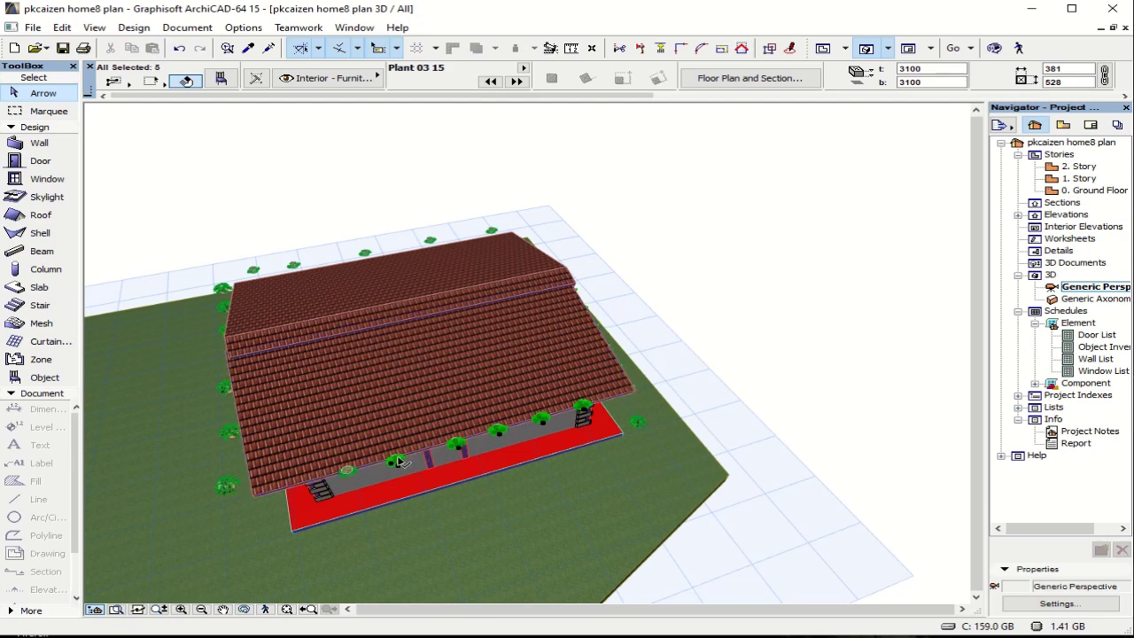
pyautogui.keyDown('shift'); pyautogui.click(349, 471); pyautogui.keyUp('shift')
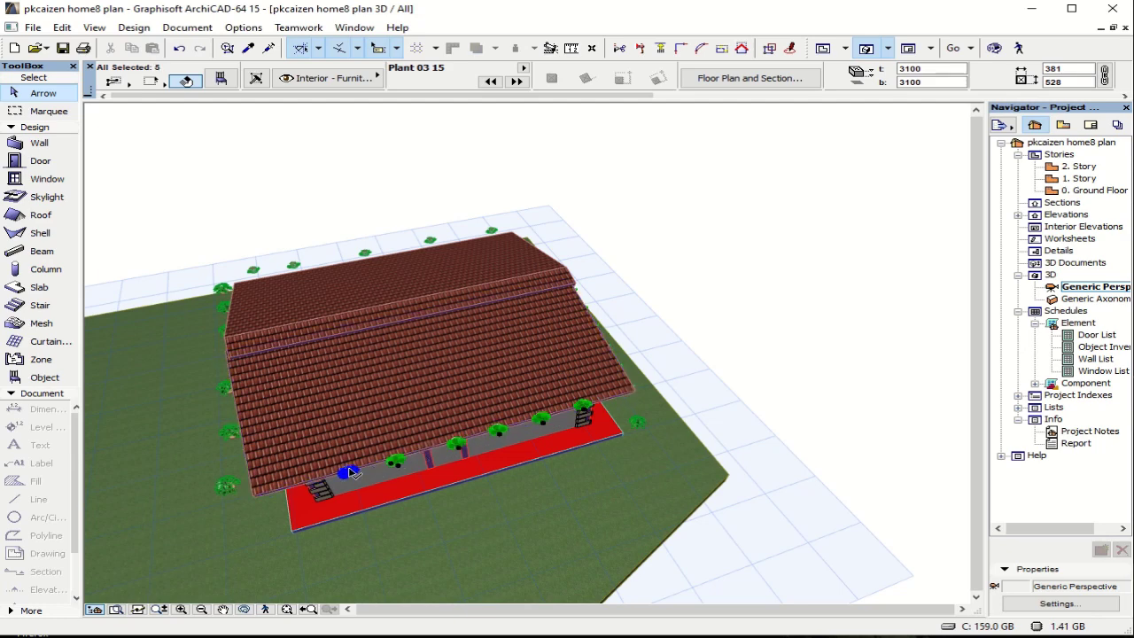
# Step: Add the six Plant 02 15 objects floating along the gable end to the selection
pyautogui.keyDown('shift'); pyautogui.click(228, 484); pyautogui.keyUp('shift')
pyautogui.keyDown('shift'); pyautogui.click(230, 433); pyautogui.keyUp('shift')
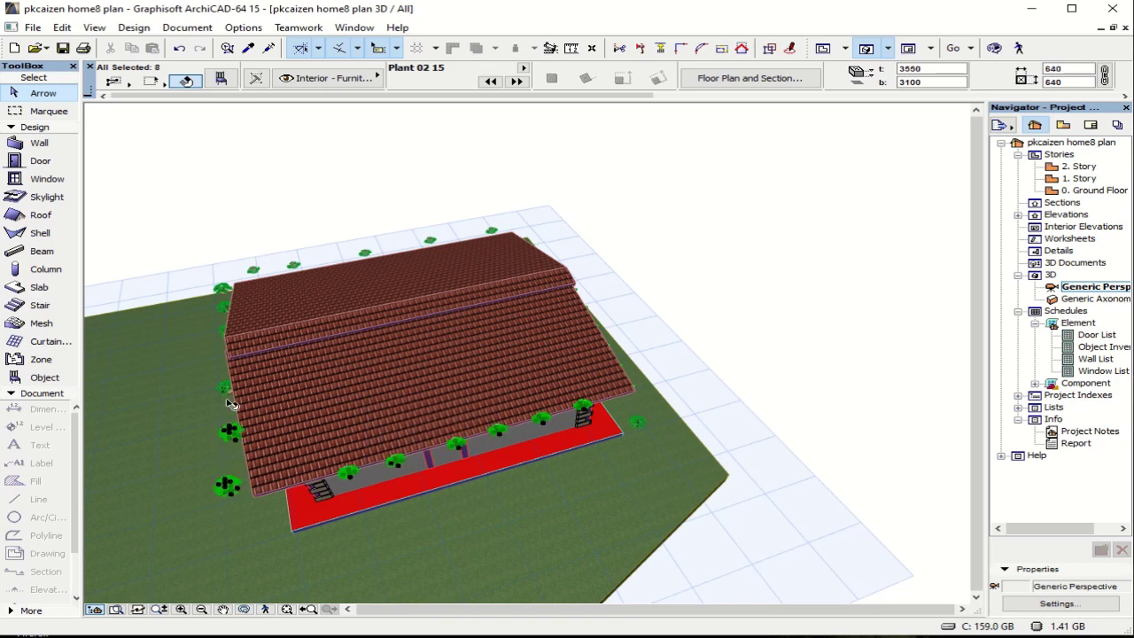
pyautogui.keyDown('shift'); pyautogui.click(226, 387); pyautogui.keyUp('shift')
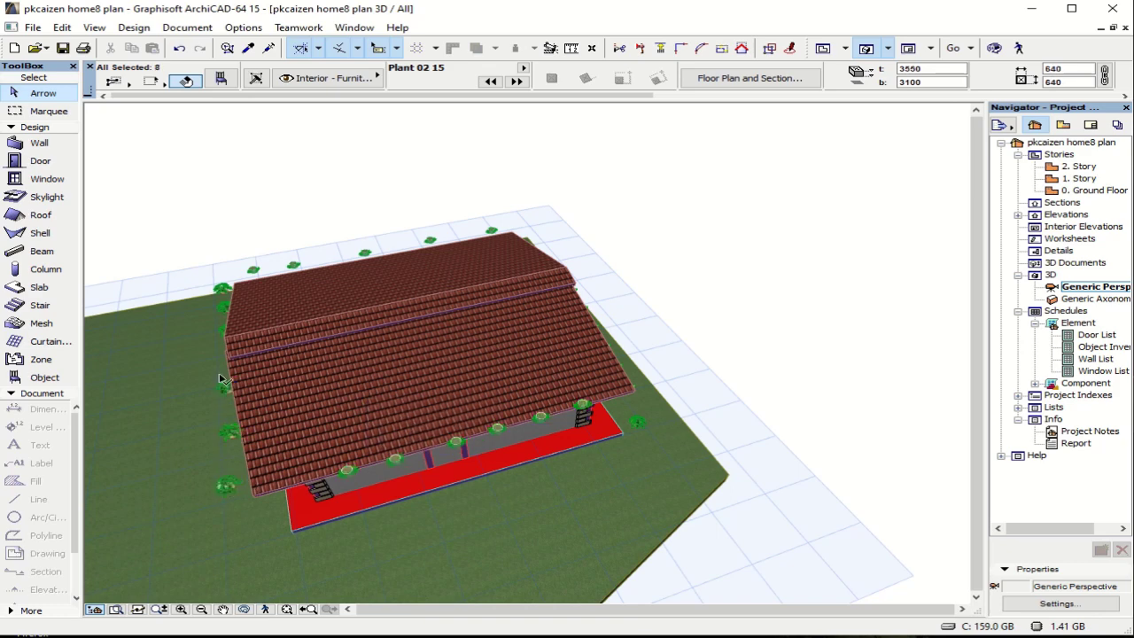
pyautogui.keyDown('shift'); pyautogui.click(223, 307); pyautogui.keyUp('shift')
pyautogui.keyDown('shift'); pyautogui.click(222, 292); pyautogui.keyUp('shift')
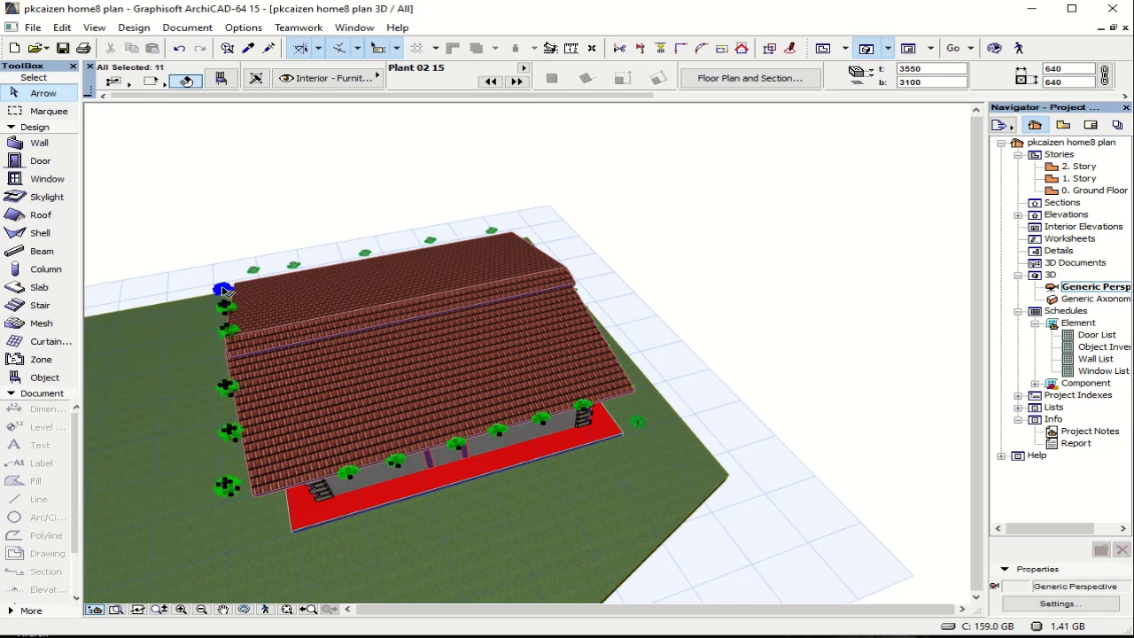
# Step: Add the five Plant 03 15 objects behind the roof to the selection and set all selected plants' elevation to Project Zero to -200
pyautogui.keyDown('shift'); pyautogui.click(253, 271); pyautogui.keyUp('shift')
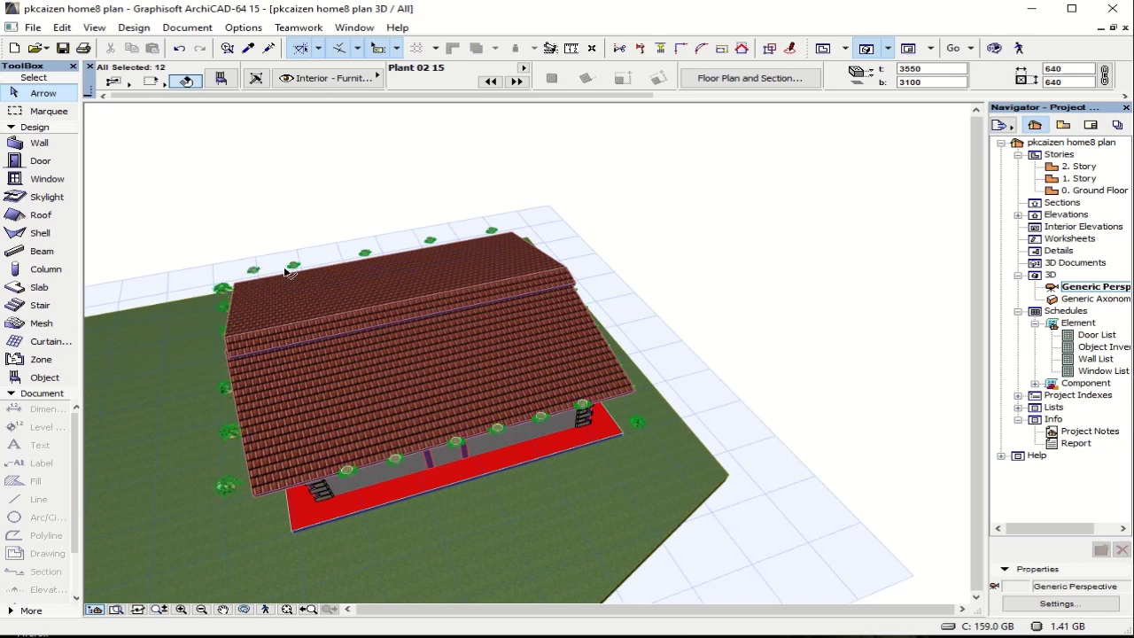
pyautogui.keyDown('shift'); pyautogui.click(293, 265); pyautogui.keyUp('shift')
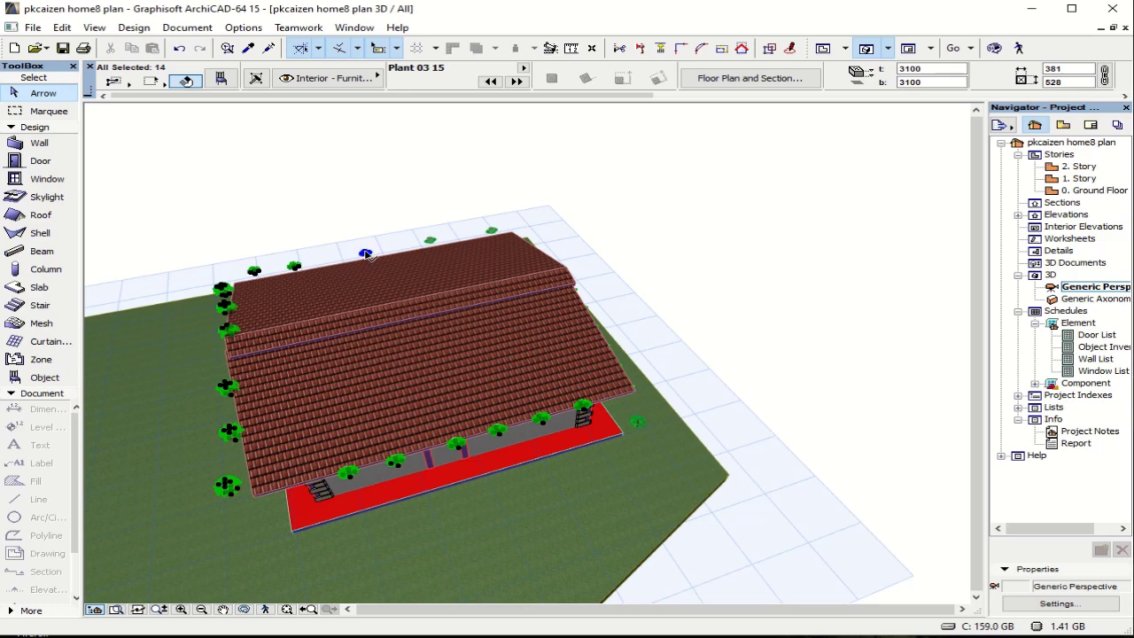
pyautogui.keyDown('shift'); pyautogui.click(430, 241); pyautogui.keyUp('shift')
pyautogui.keyDown('shift'); pyautogui.click(492, 231); pyautogui.keyUp('shift')
pyautogui.keyDown('shift'); pyautogui.click(492, 232); pyautogui.keyUp('shift')
pyautogui.hotkey('ctrl', 't')
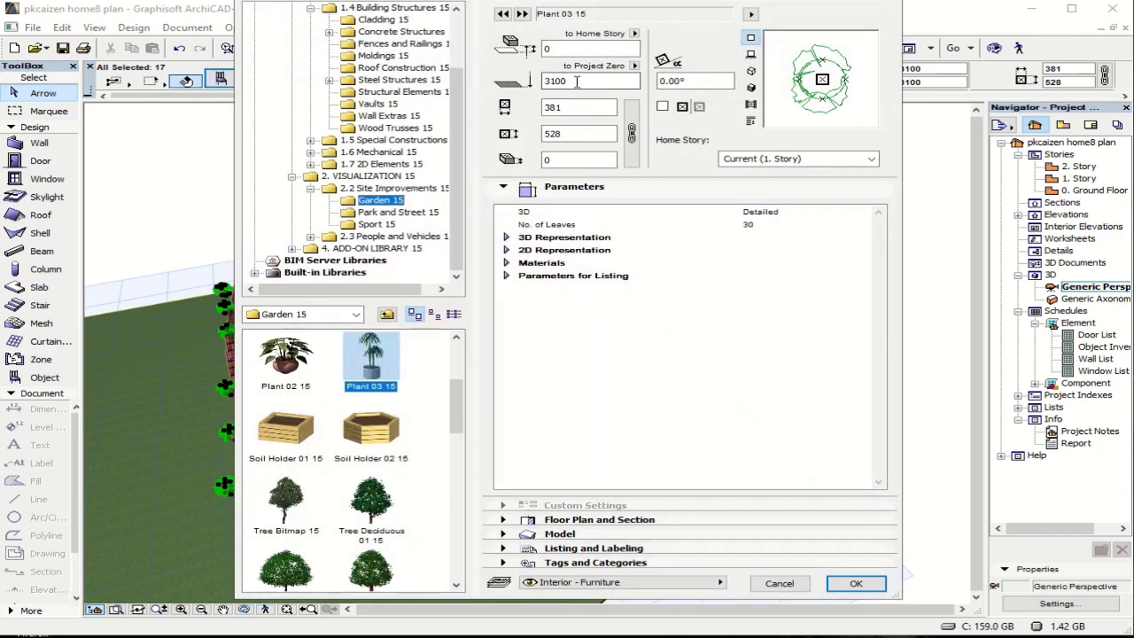
pyautogui.write('-')
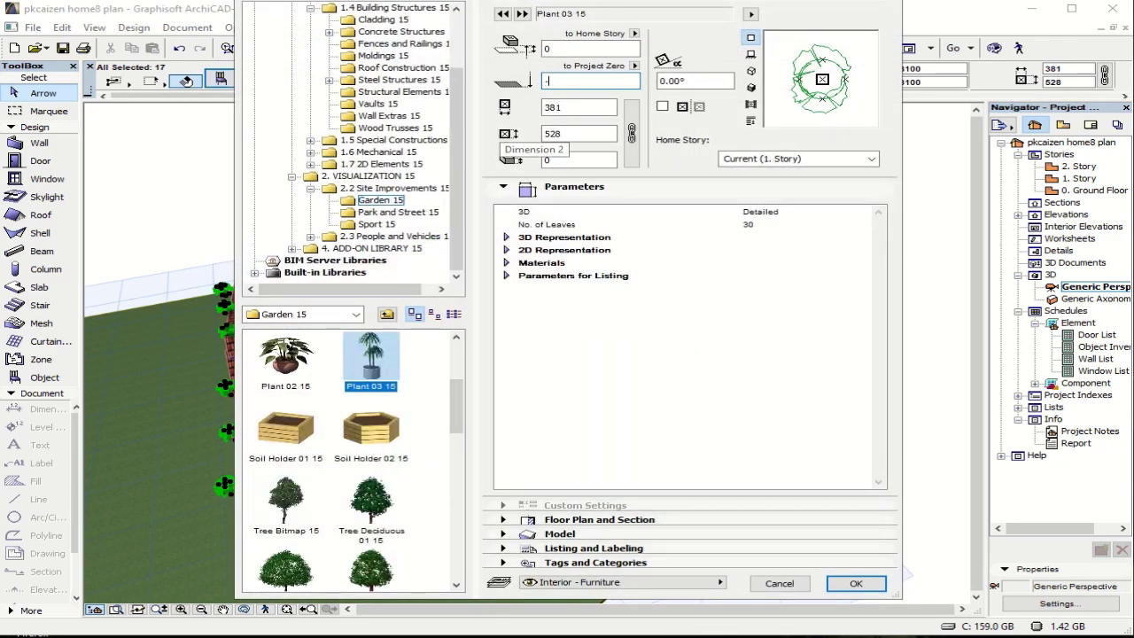
pyautogui.write('200')
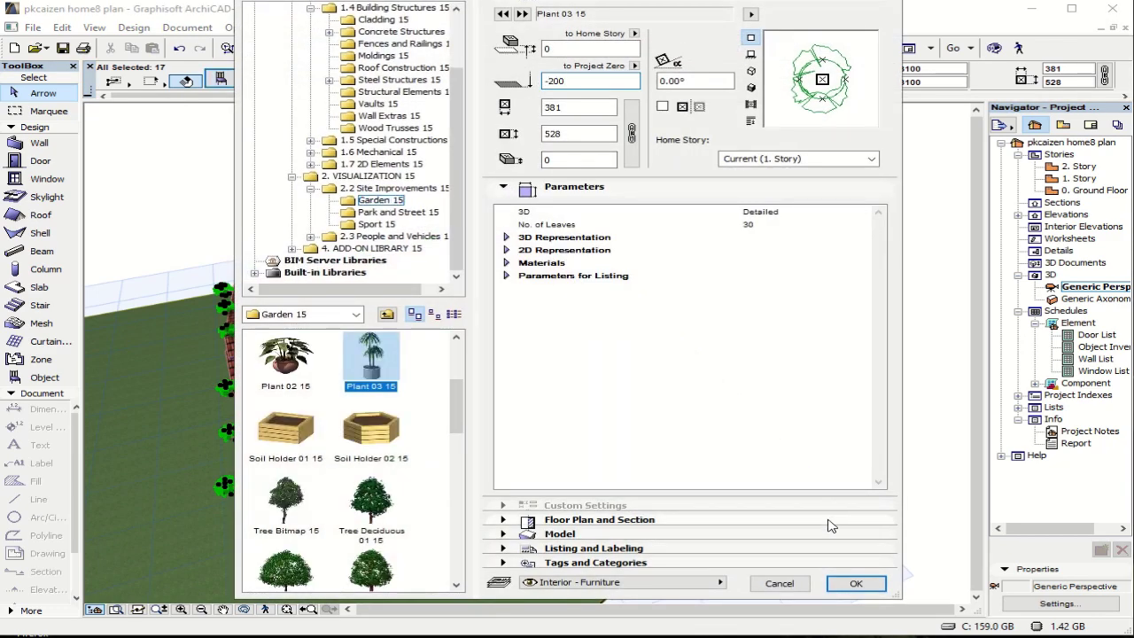
pyautogui.click(856, 583)
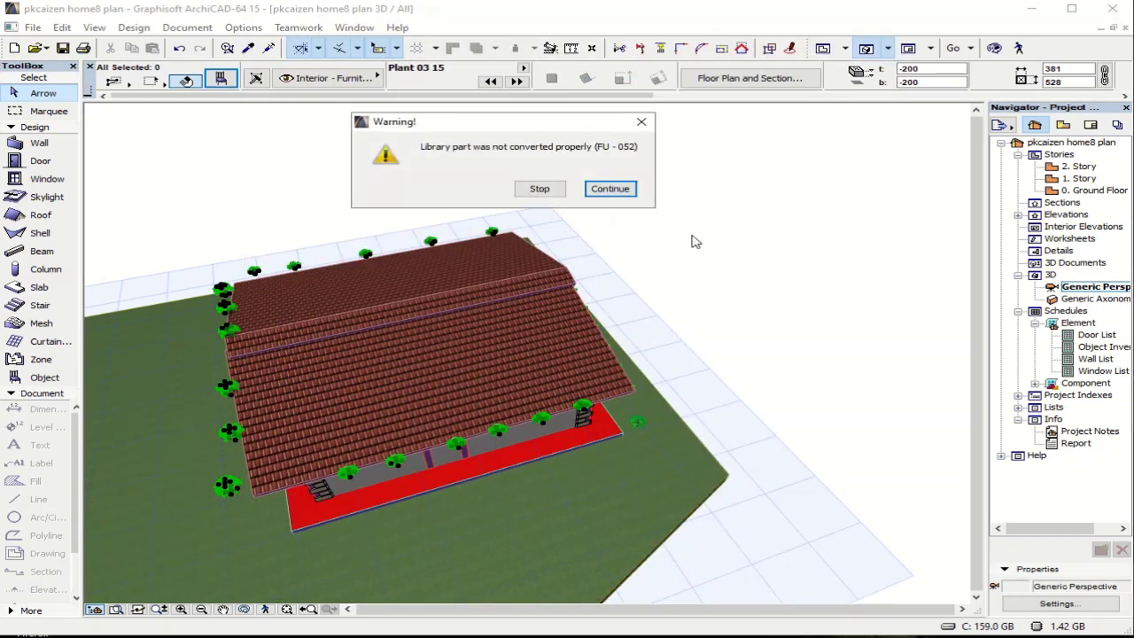
pyautogui.click(609, 188)
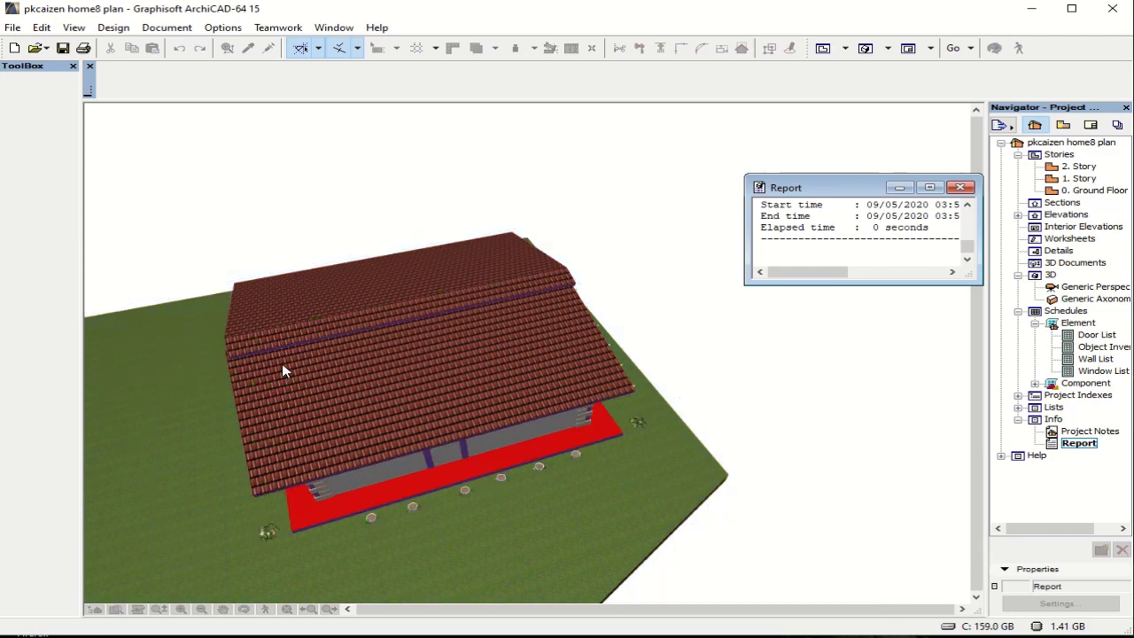
pyautogui.click(960, 187)
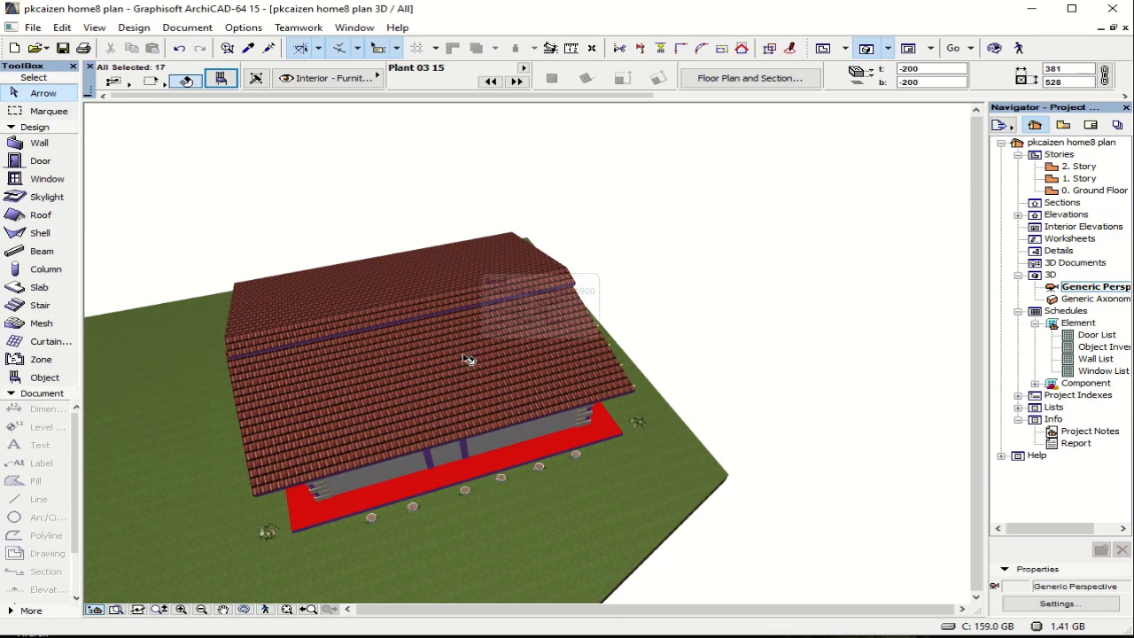
# Step: Select only the Plant 03 15 pot second from the platform corner on the opposite long side and set its height to 500
pyautogui.keyDown('shift'); pyautogui.moveTo(435, 364); pyautogui.dragTo(476, 441, button='middle'); pyautogui.keyUp('shift')
pyautogui.scroll(10, 406, 469)
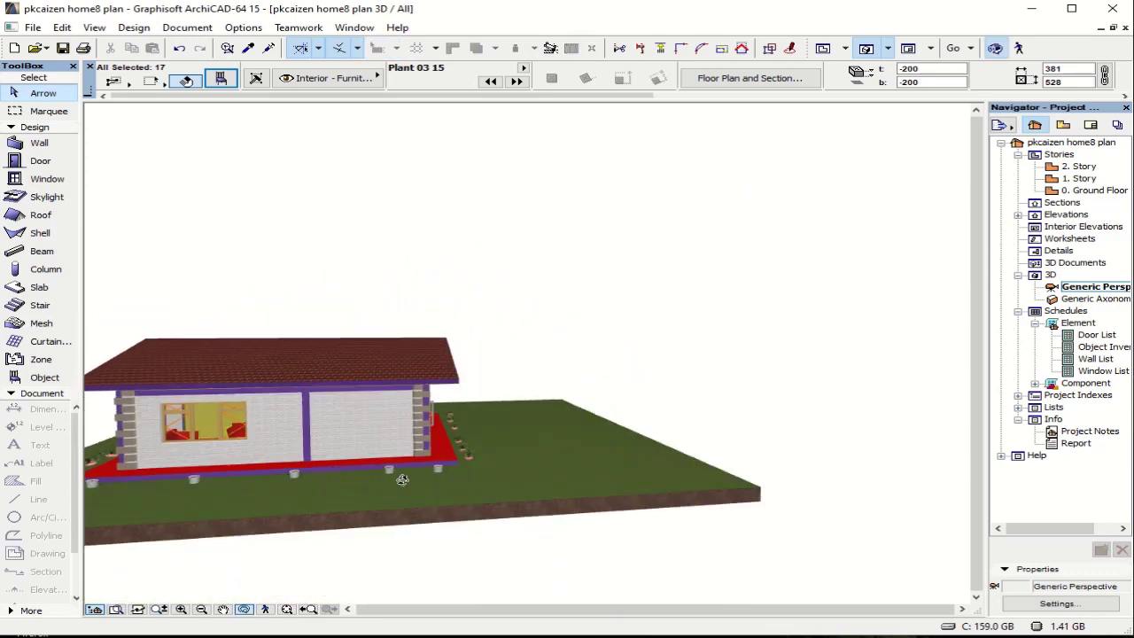
pyautogui.scroll(4, 405, 469)
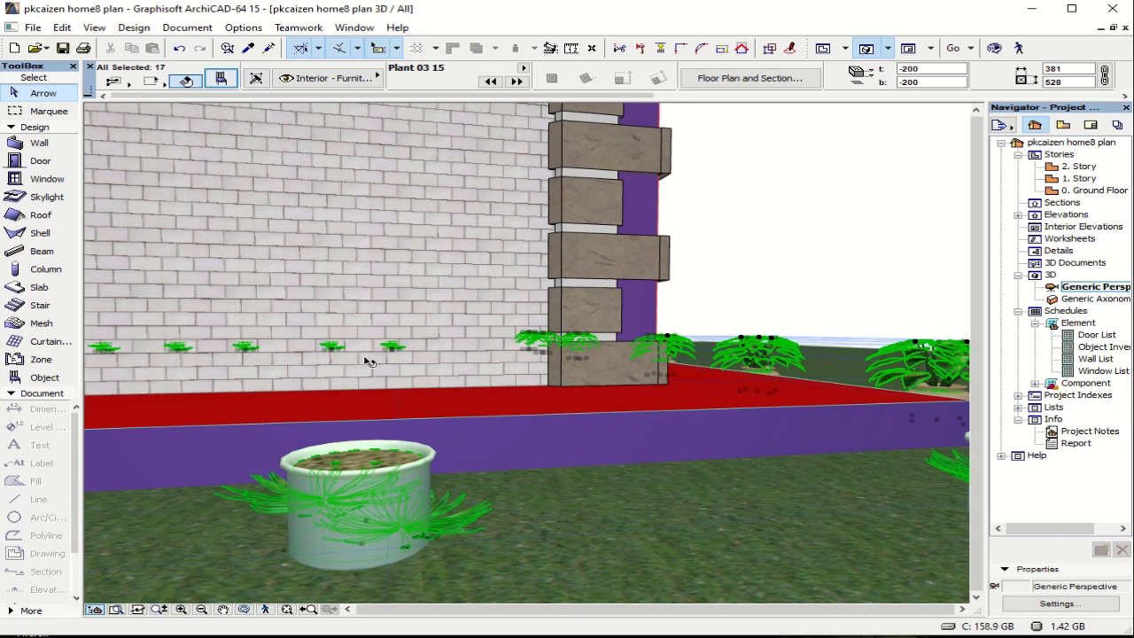
pyautogui.press('Escape')
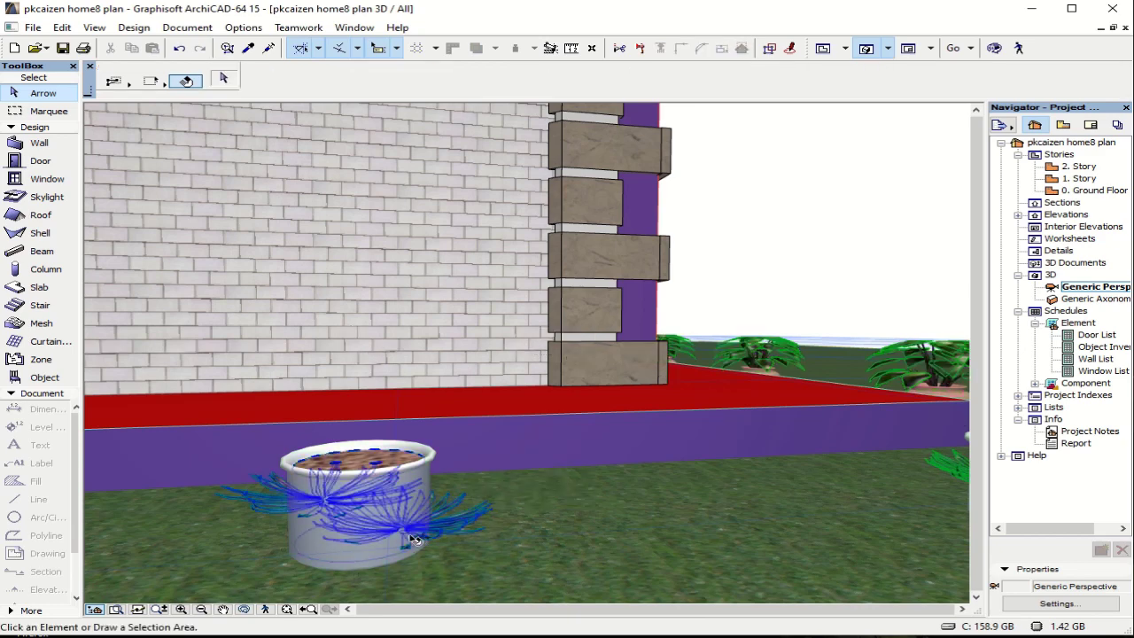
pyautogui.click(405, 483)
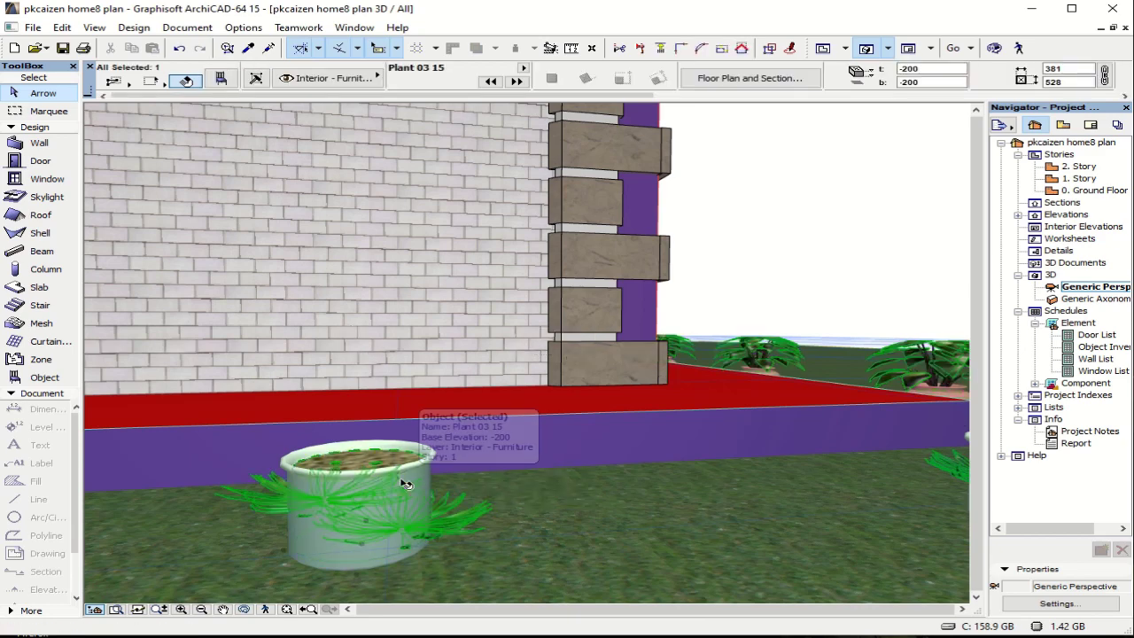
pyautogui.click(223, 85)
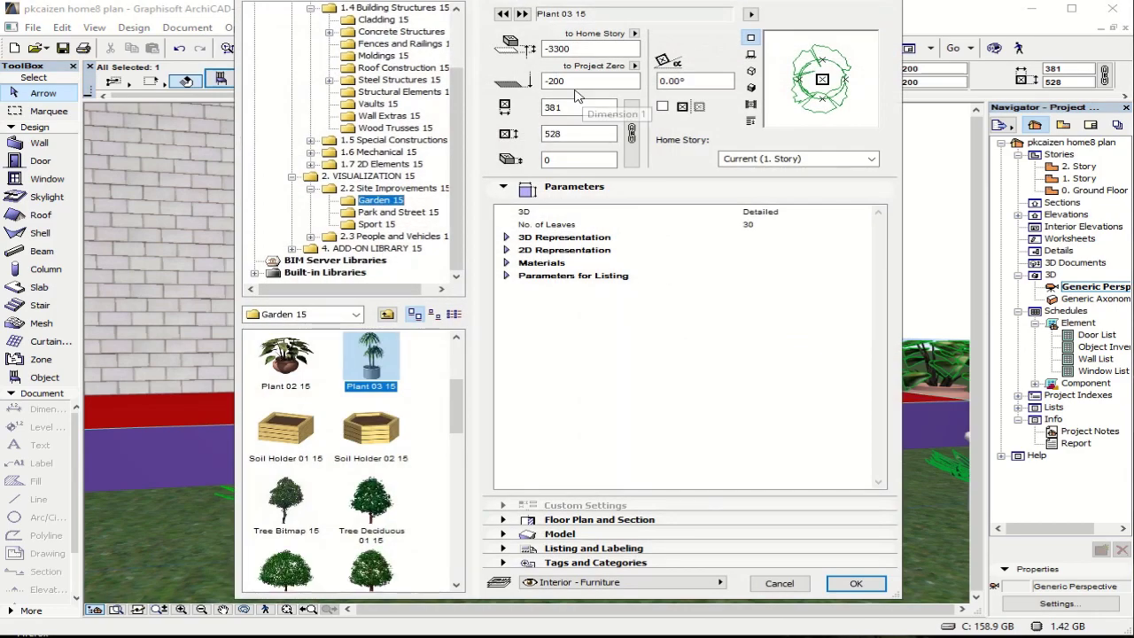
pyautogui.click(557, 160)
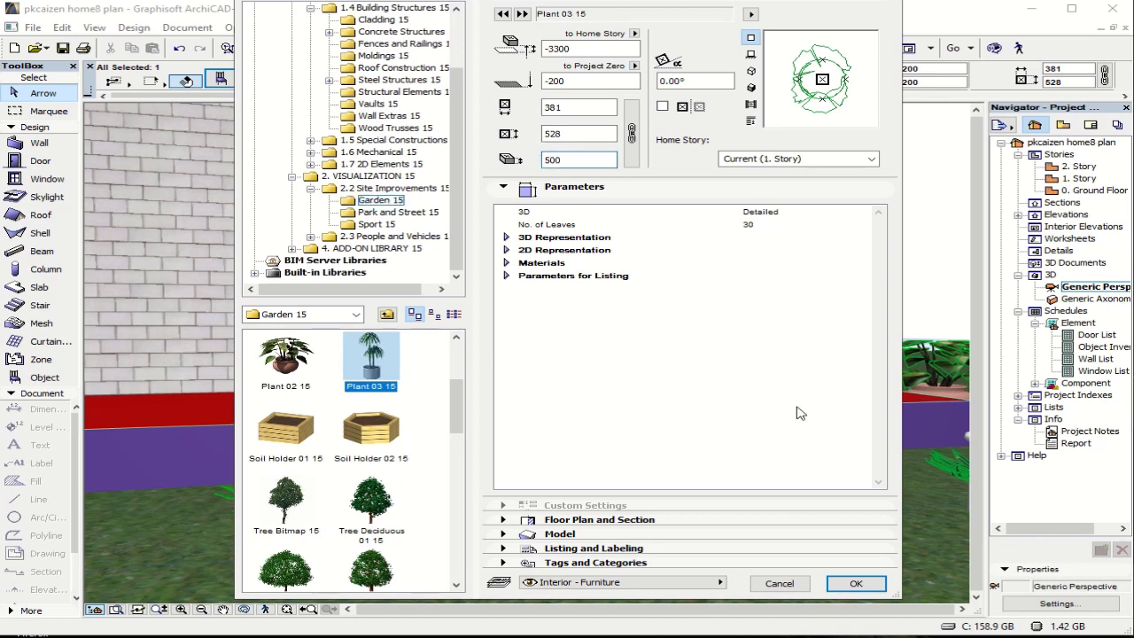
pyautogui.click(855, 584)
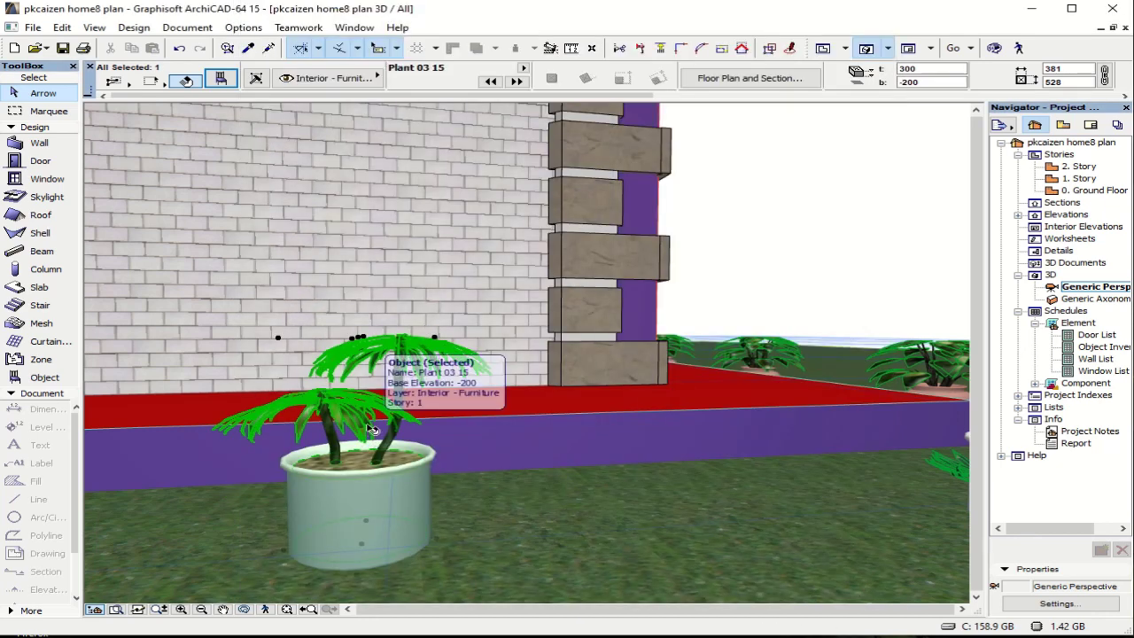
# Step: Increase the selected Plant 03 15 object's height to 1000
pyautogui.click(220, 80)
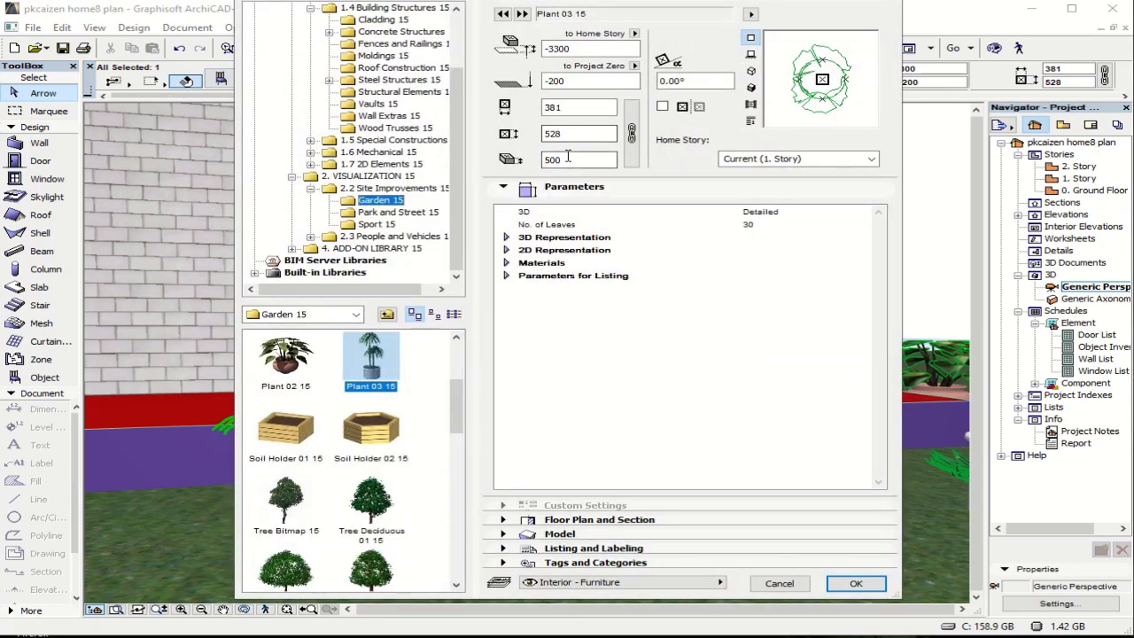
pyautogui.doubleClick(566, 159)
pyautogui.write('1000')
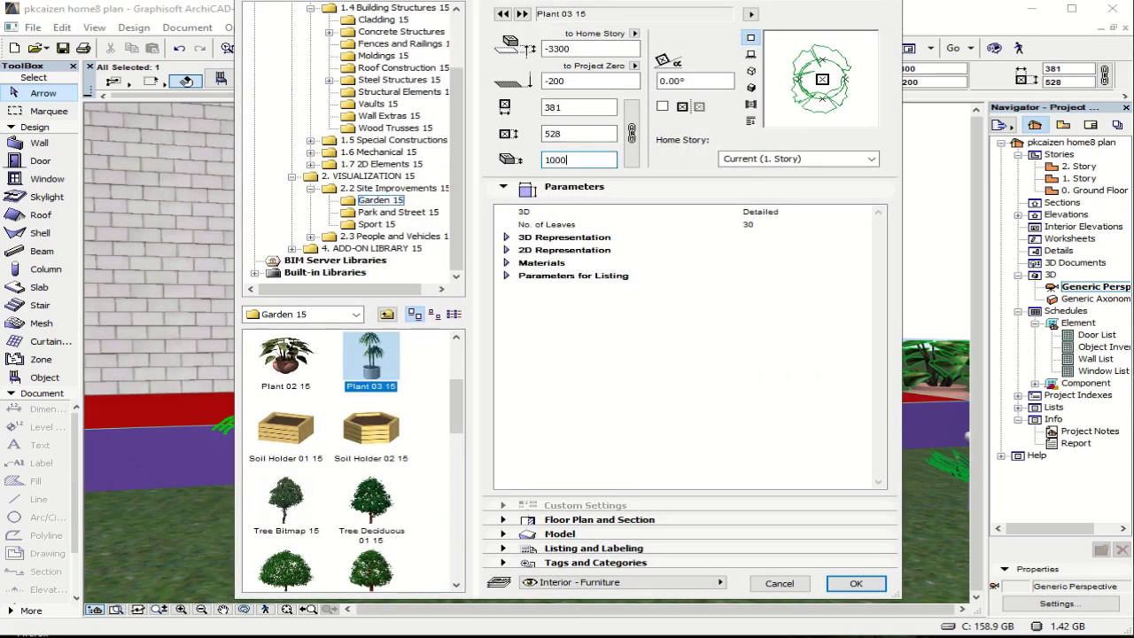
pyautogui.click(863, 587)
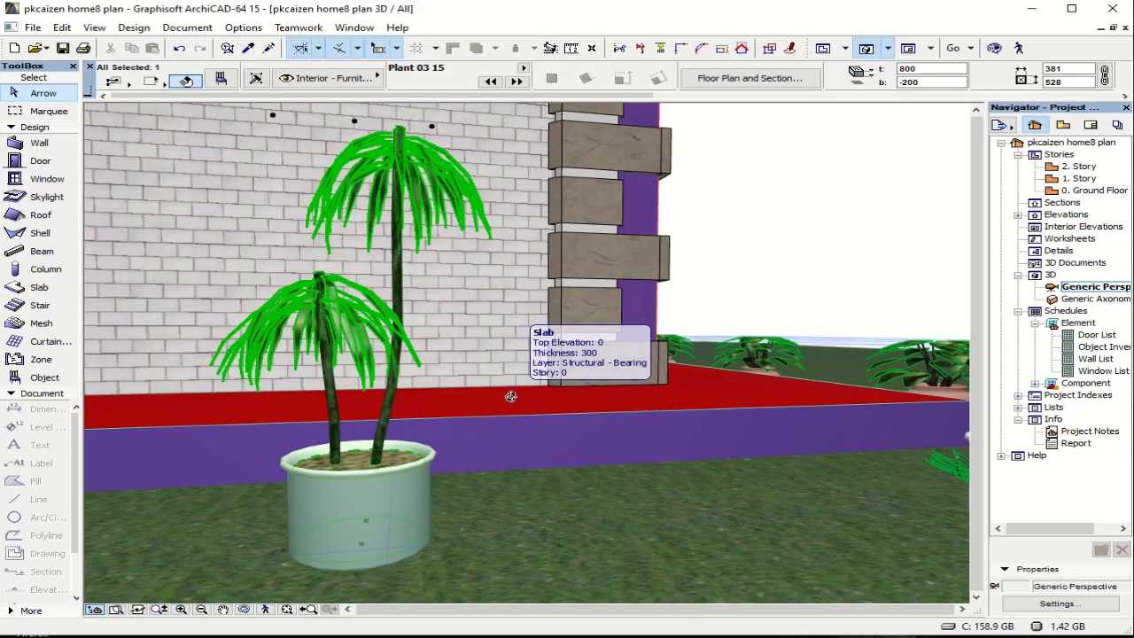
# Step: Add the remaining four Plant 03 15 pots along the long side of the platform to the selection
pyautogui.keyDown('shift'); pyautogui.moveTo(500, 397); pyautogui.dragTo(529, 400, button='middle'); pyautogui.keyUp('shift')
pyautogui.scroll(-5, 529, 400)
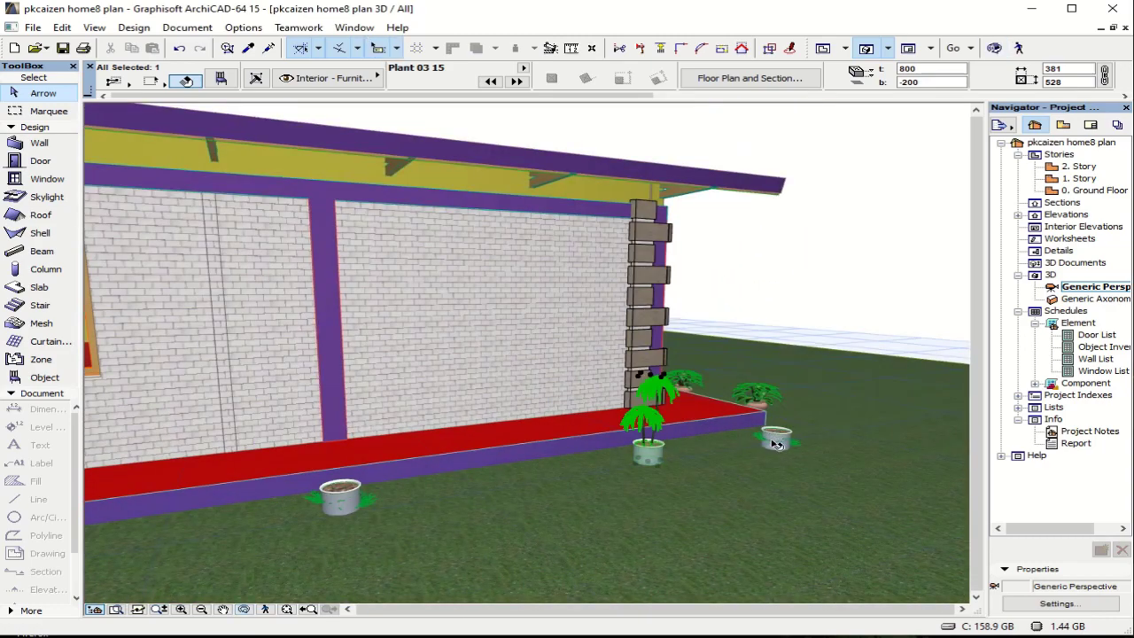
pyautogui.keyDown('shift'); pyautogui.click(340, 498); pyautogui.keyUp('shift')
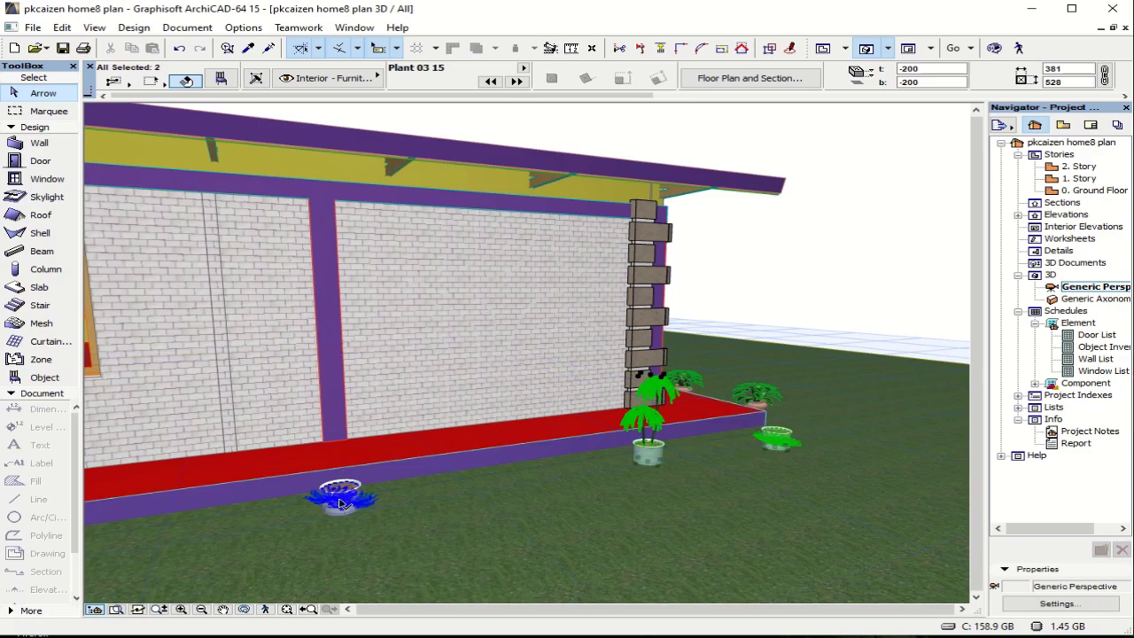
pyautogui.keyDown('shift'); pyautogui.click(340, 500); pyautogui.keyUp('shift')
pyautogui.scroll(-5, 333, 505)
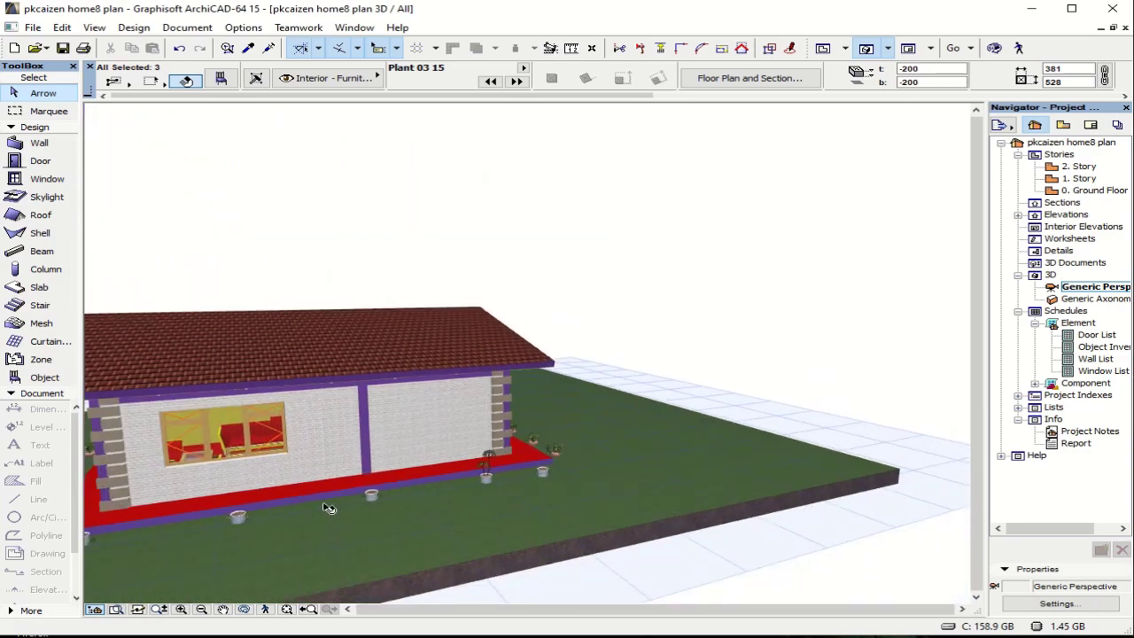
pyautogui.keyDown('shift'); pyautogui.click(237, 517); pyautogui.keyUp('shift')
pyautogui.scroll(-2, 221, 524)
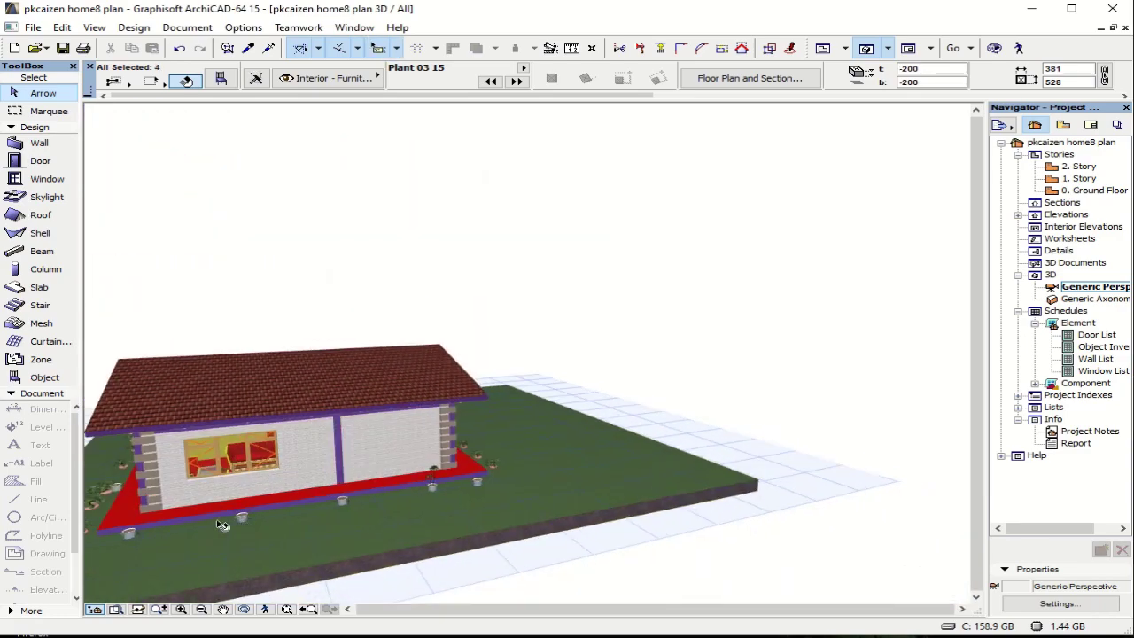
pyautogui.keyDown('shift'); pyautogui.click(131, 533); pyautogui.keyUp('shift')
pyautogui.scroll(-2, 187, 545)
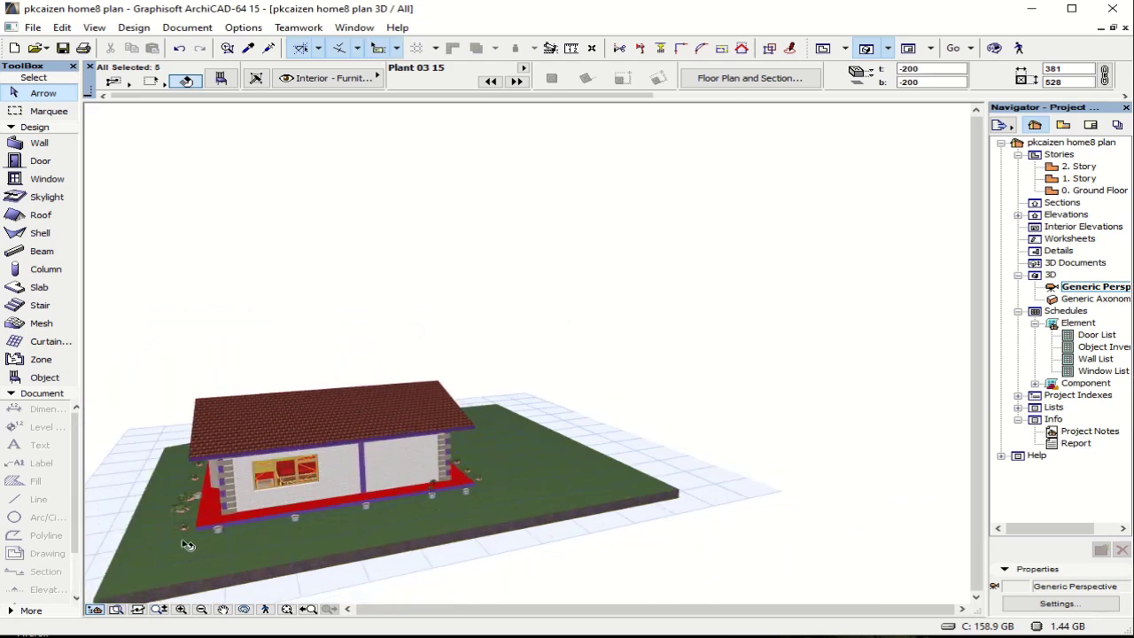
pyautogui.scroll(5, 187, 542)
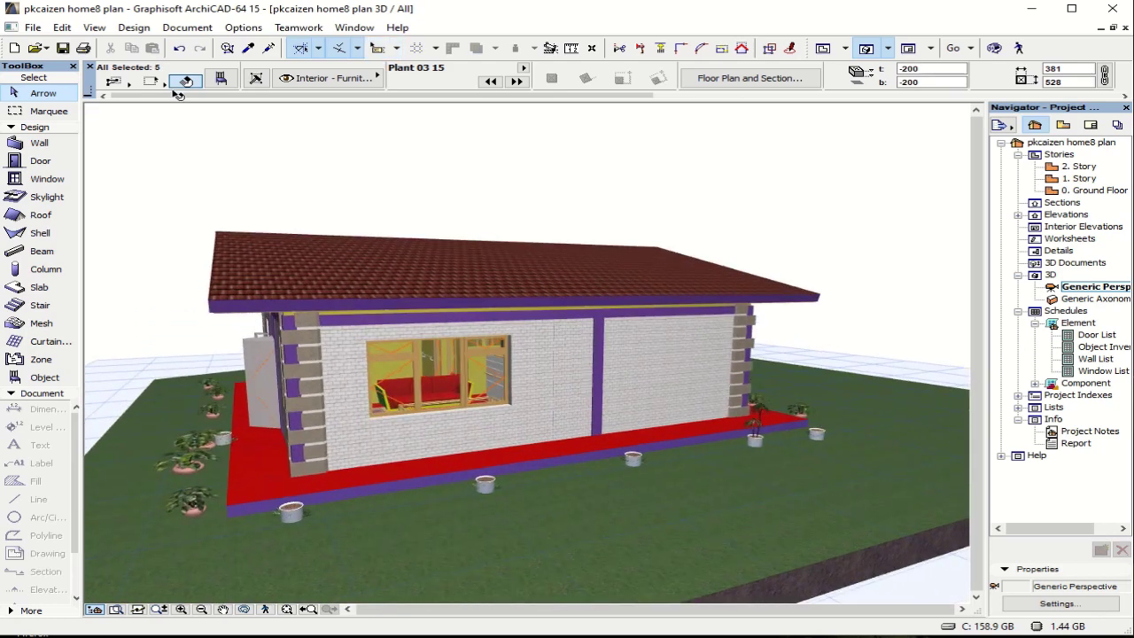
# Step: Set the height of the five selected Plant 03 15 objects to 1000, continuing past the library part warning and closing the report
pyautogui.click(221, 80)
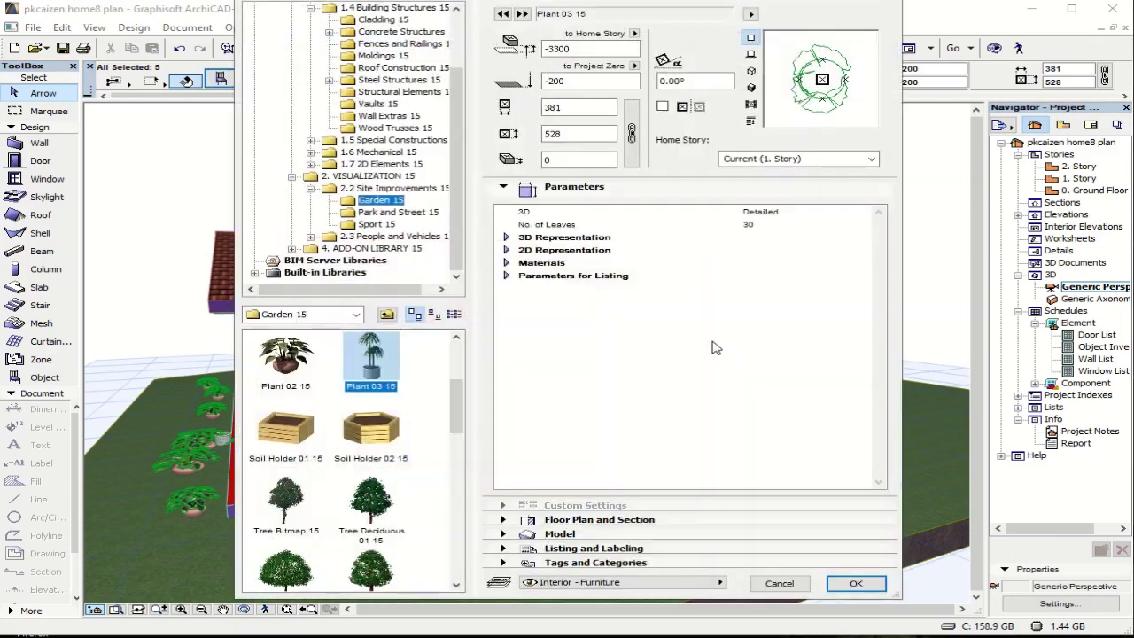
pyautogui.click(561, 159)
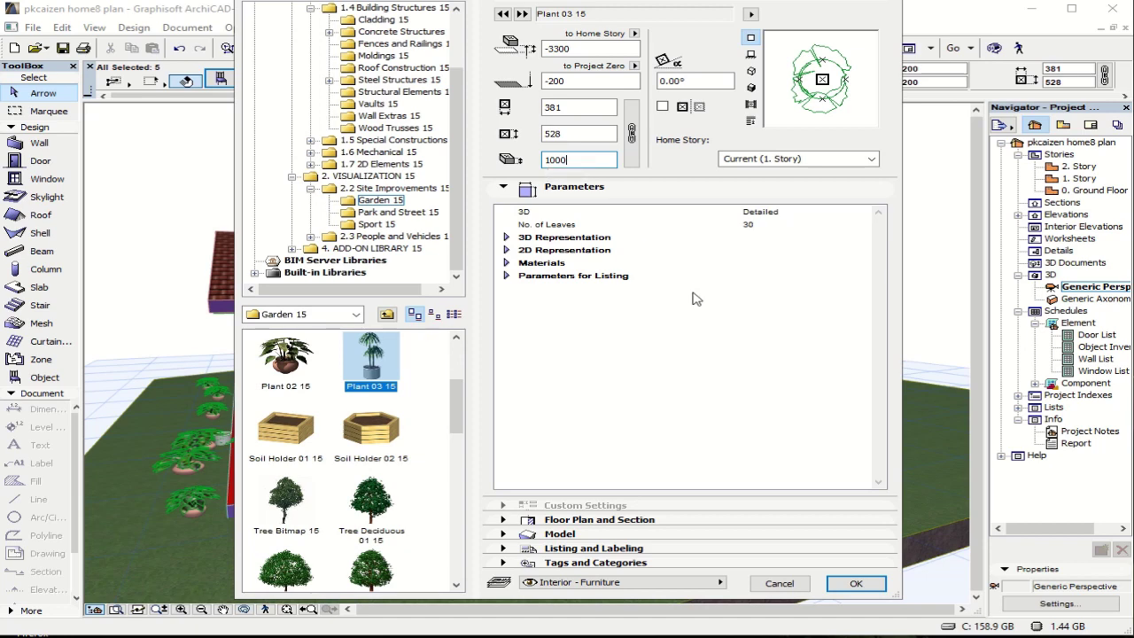
pyautogui.click(864, 587)
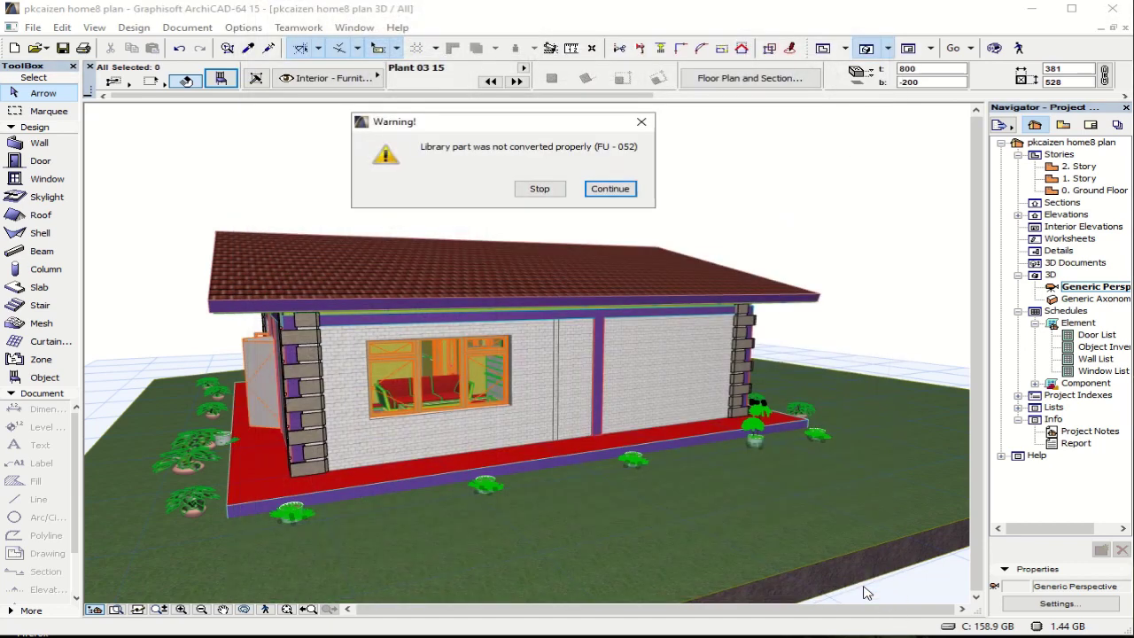
pyautogui.click(610, 188)
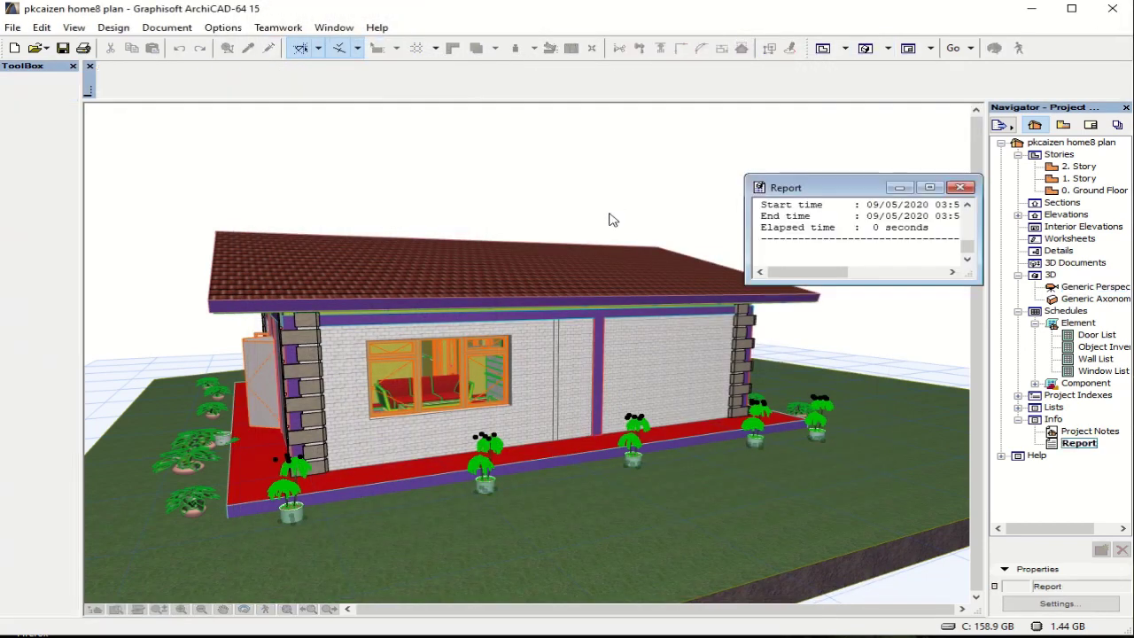
pyautogui.click(959, 187)
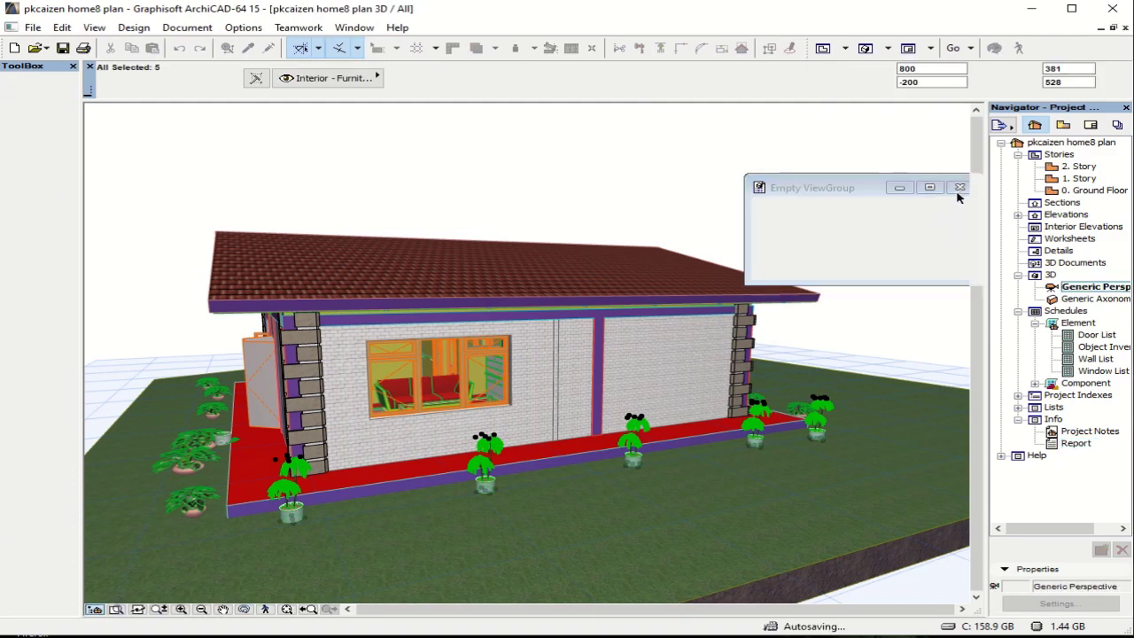
# Step: Return to the 1. Story floor plan and choose Soil Holder 02 15 from Garden 15 as the default object
pyautogui.keyDown('shift'); pyautogui.moveTo(405, 489); pyautogui.dragTo(354, 503, button='middle'); pyautogui.keyUp('shift')
pyautogui.press('F2')
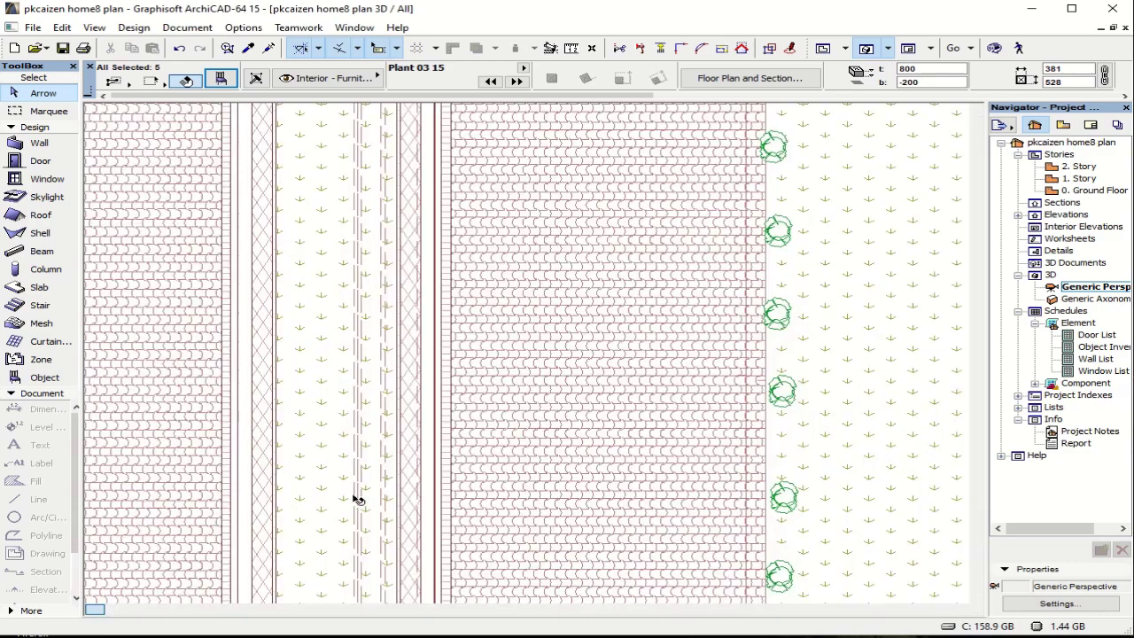
pyautogui.scroll(-5, 567, 403)
pyautogui.scroll(-4, 567, 403)
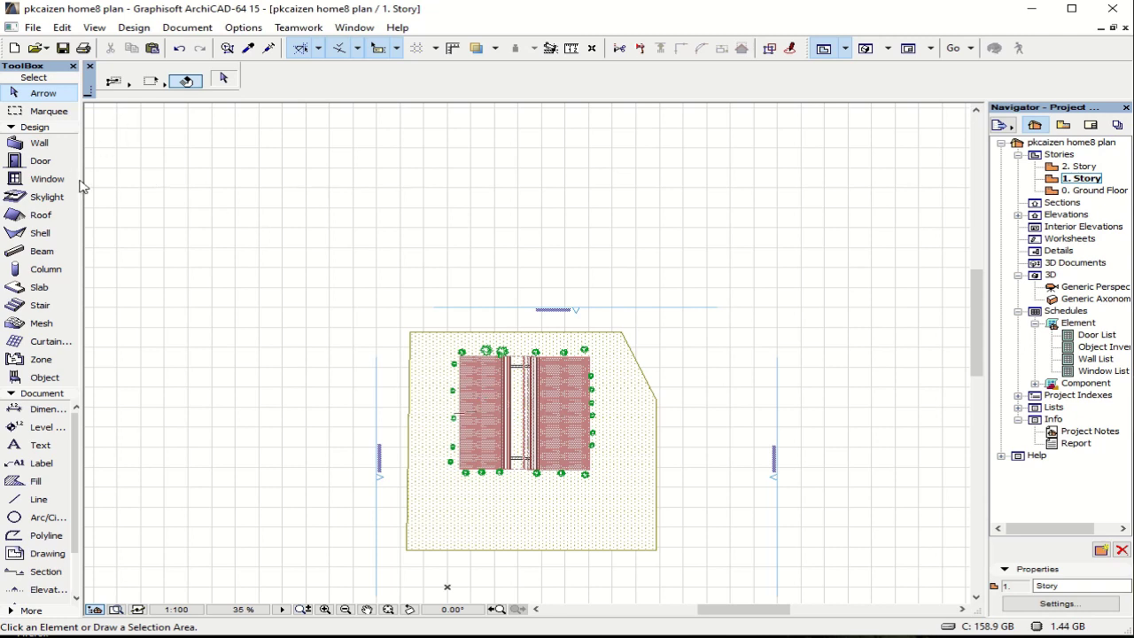
pyautogui.click(45, 377)
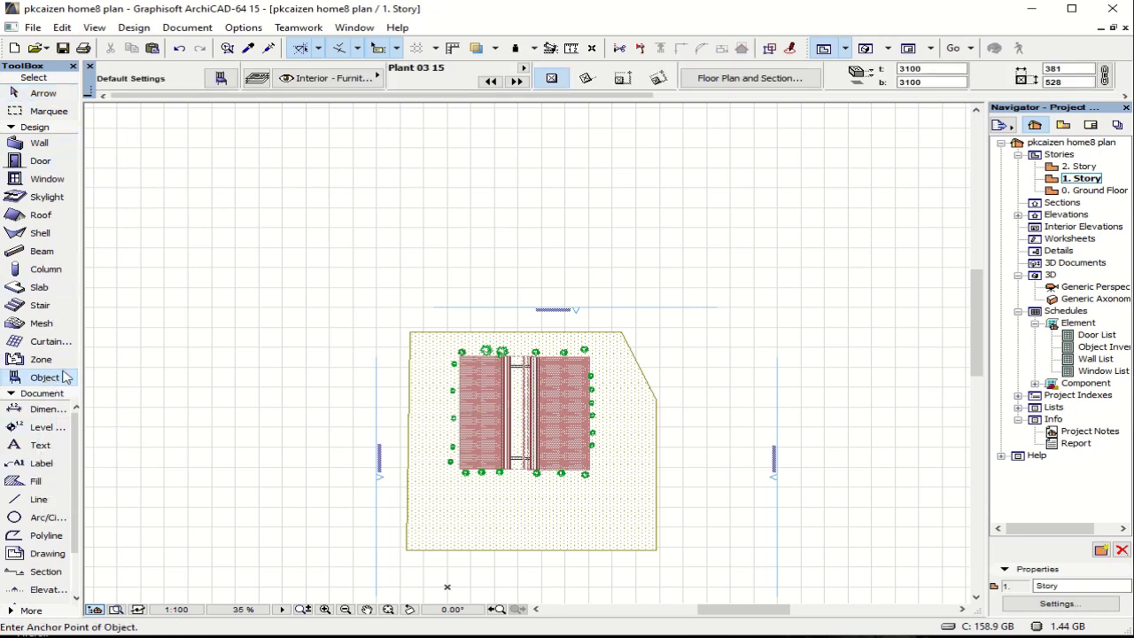
pyautogui.click(220, 79)
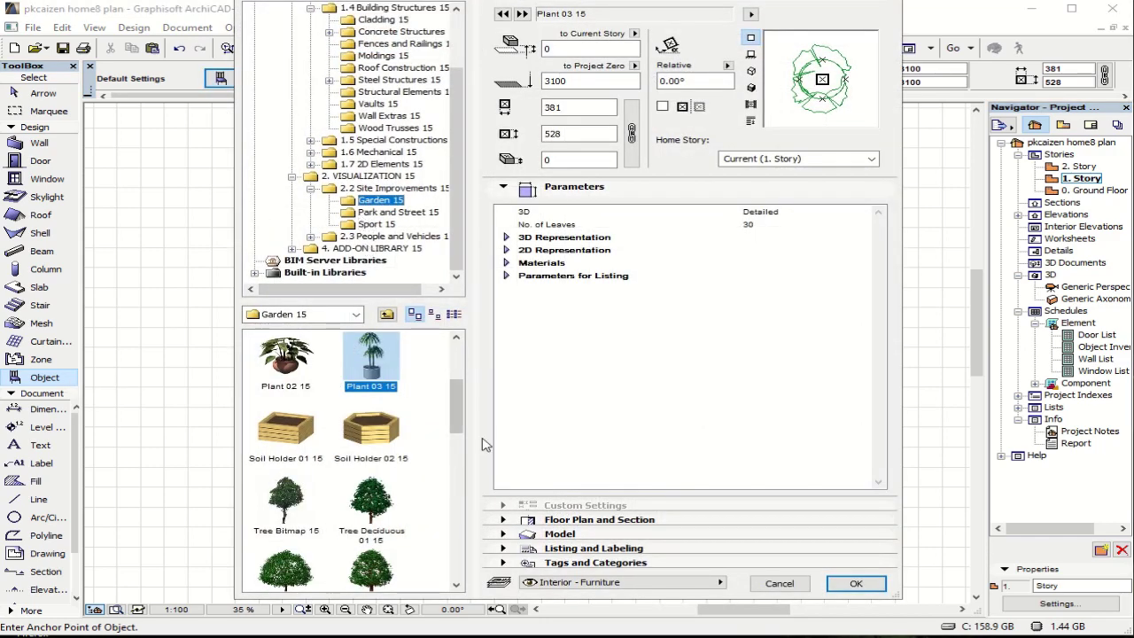
pyautogui.moveTo(459, 416)
pyautogui.mouseDown()
pyautogui.moveTo(463, 551)
pyautogui.moveTo(456, 423)
pyautogui.mouseUp()
pyautogui.click(379, 433)
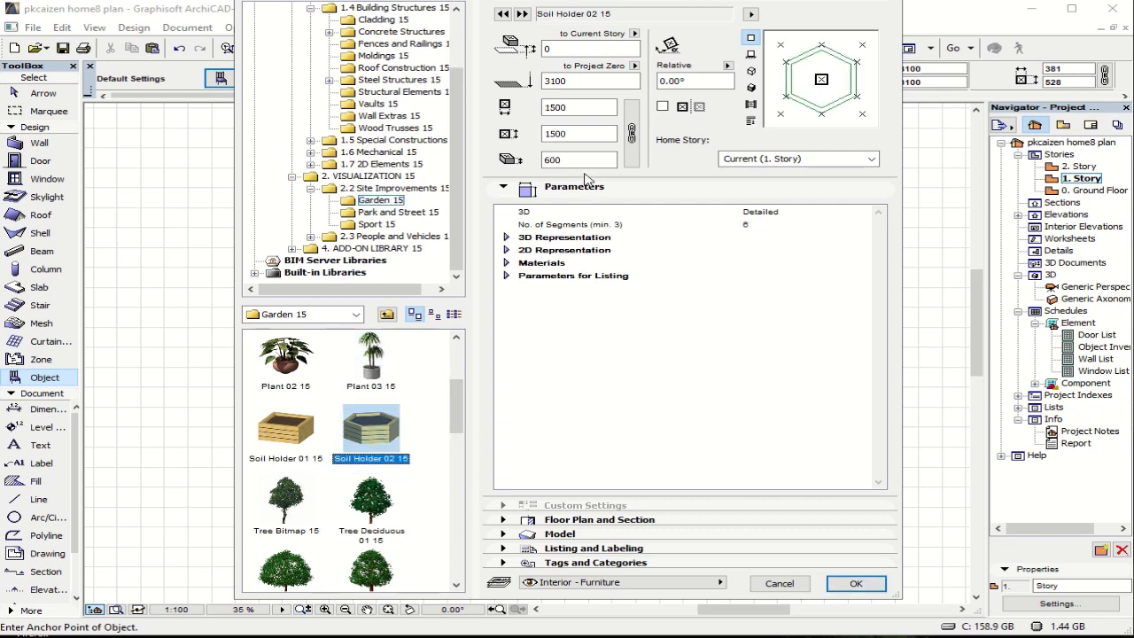
# Step: Set the soil holder's elevation to Project Zero to -200 and place one on the lawn southeast of the house
pyautogui.doubleClick(578, 160)
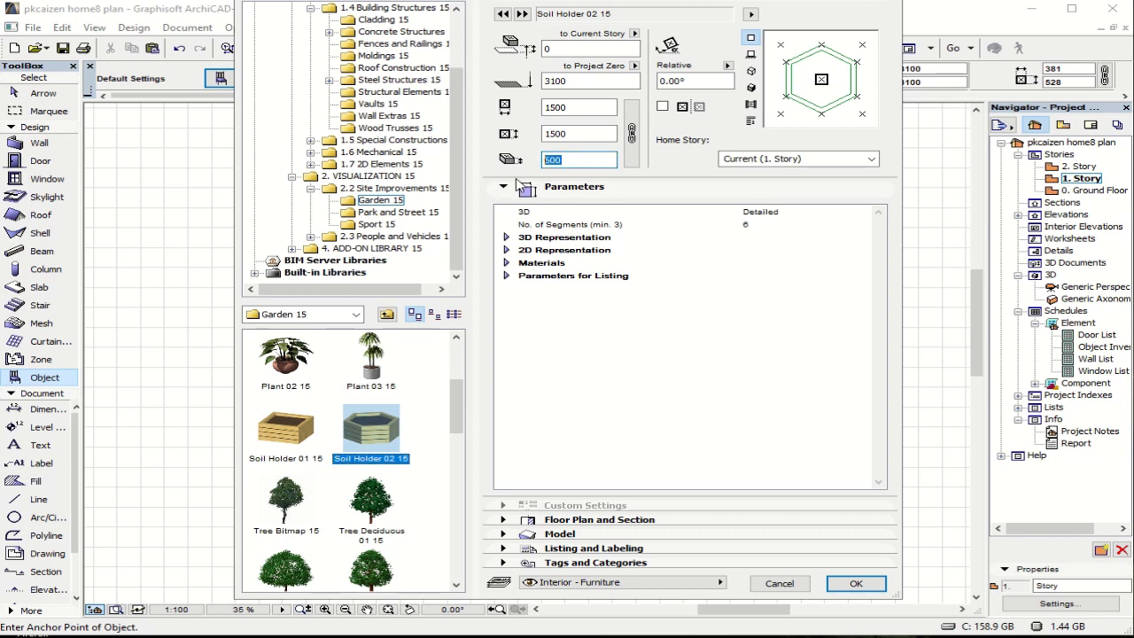
pyautogui.hotkey('shift', 'Tab')
pyautogui.hotkey('shift', 'Tab')
pyautogui.hotkey('shift', 'Tab')
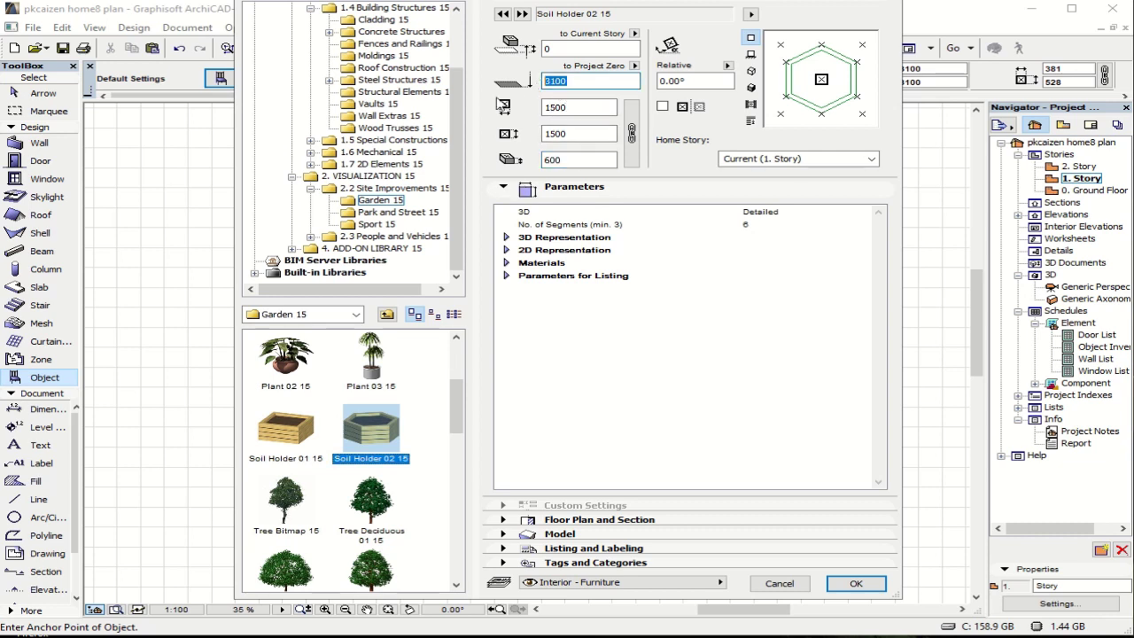
pyautogui.write('-200')
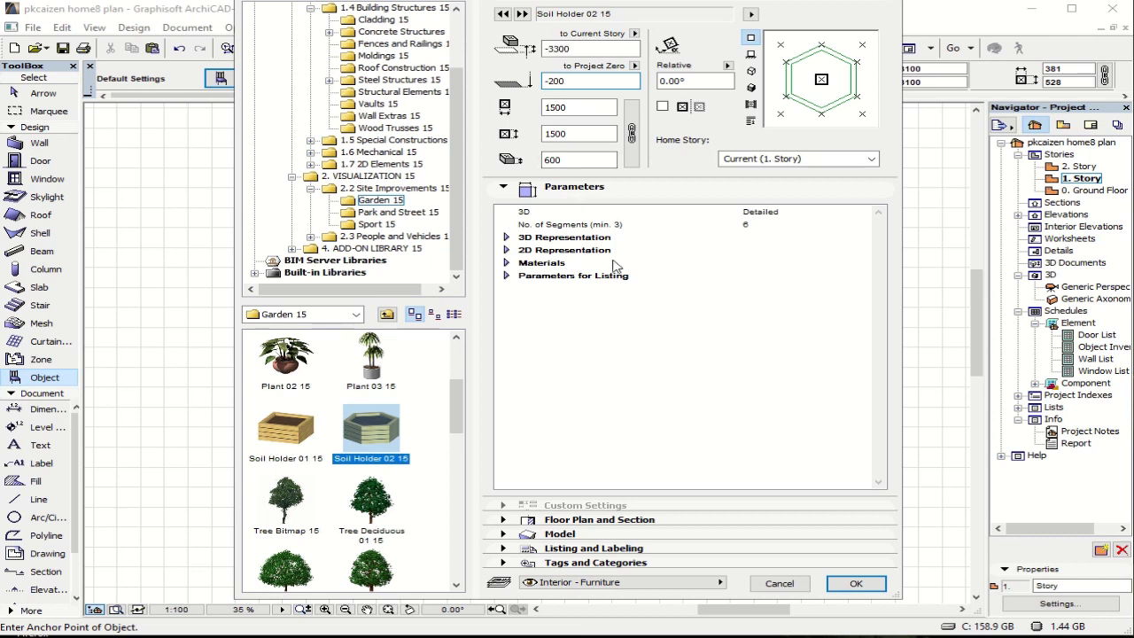
pyautogui.click(856, 584)
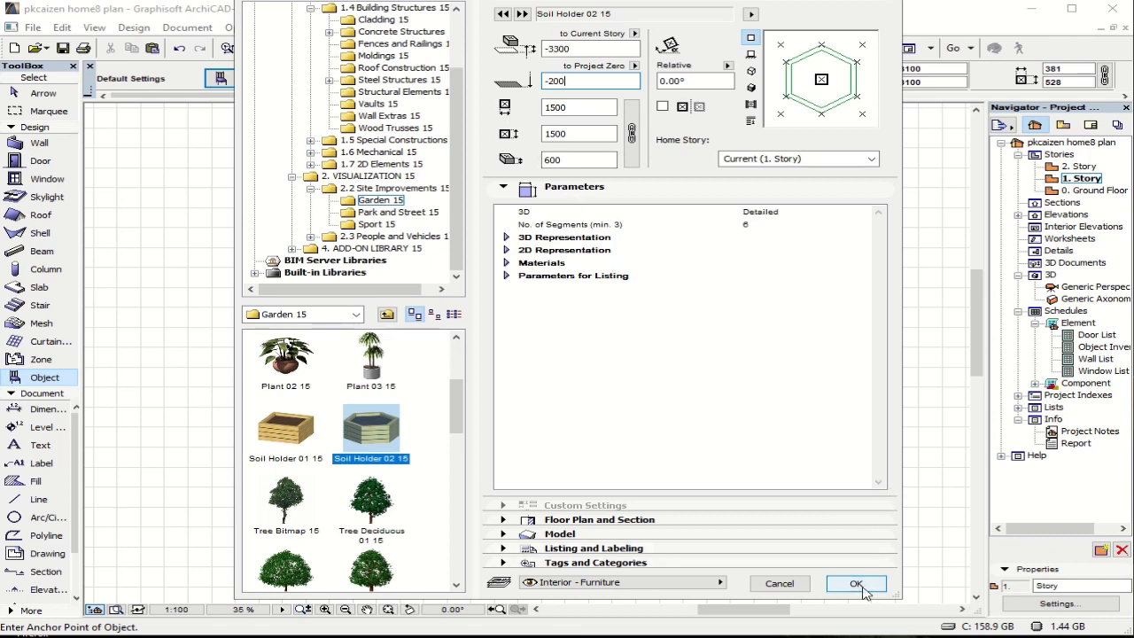
pyautogui.click(861, 584)
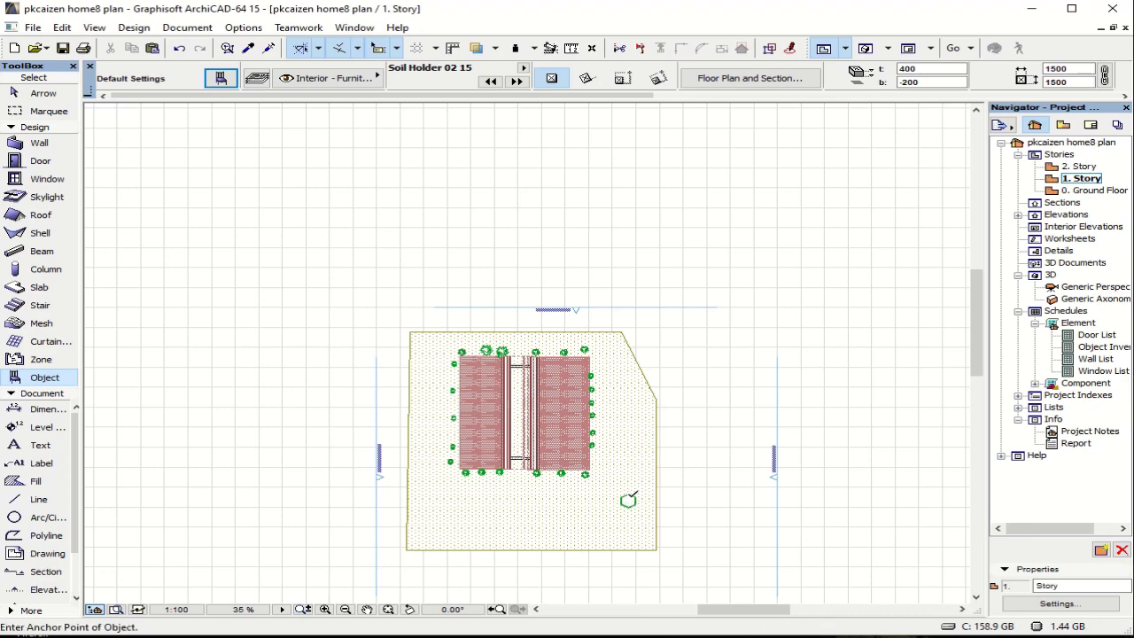
pyautogui.scroll(5, 631, 496)
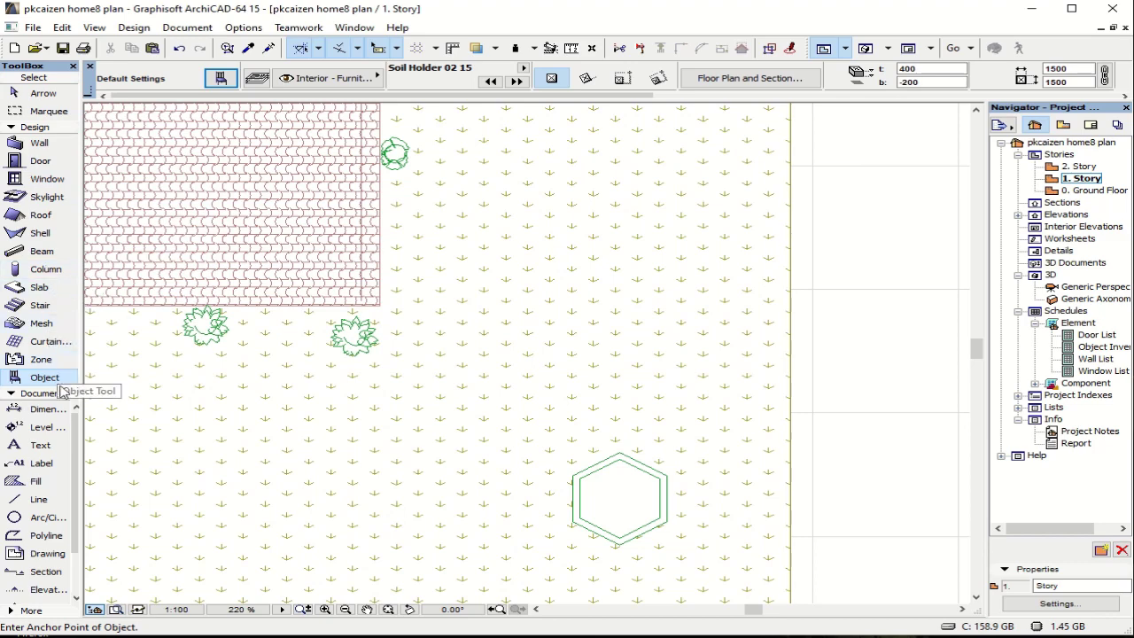
pyautogui.scroll(-2, 239, 80)
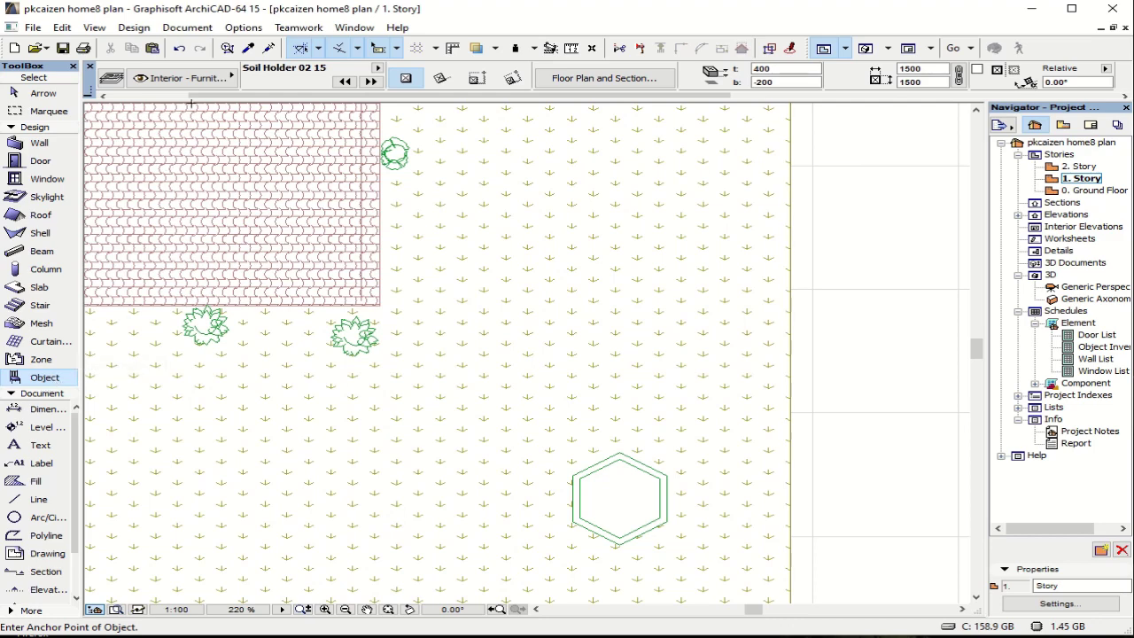
pyautogui.scroll(-3, 413, 190)
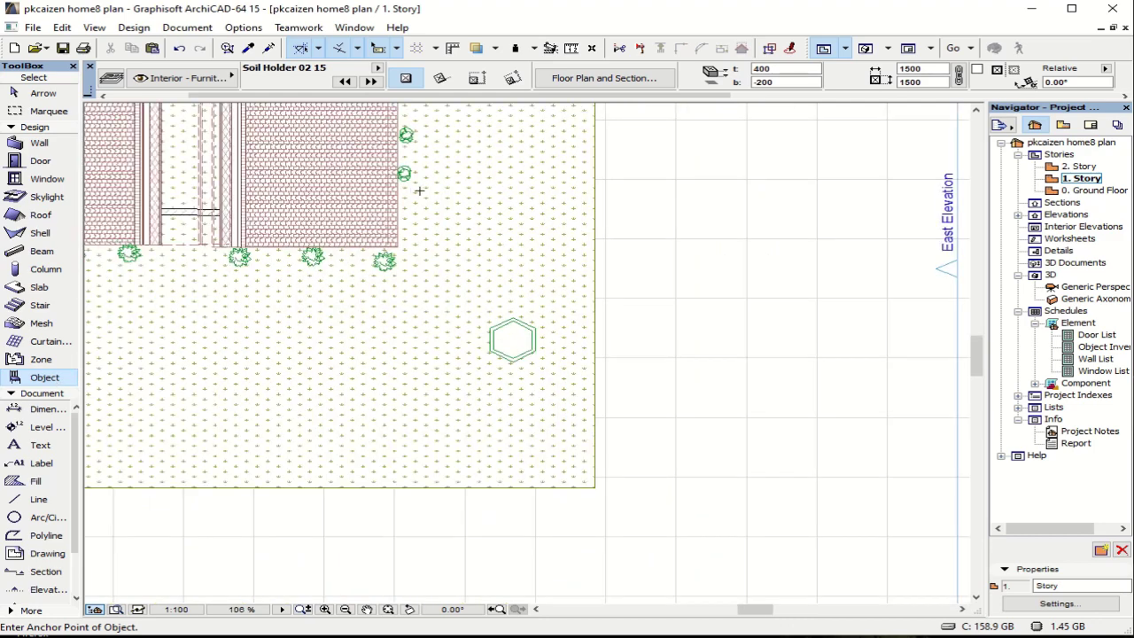
pyautogui.scroll(-2, 451, 206)
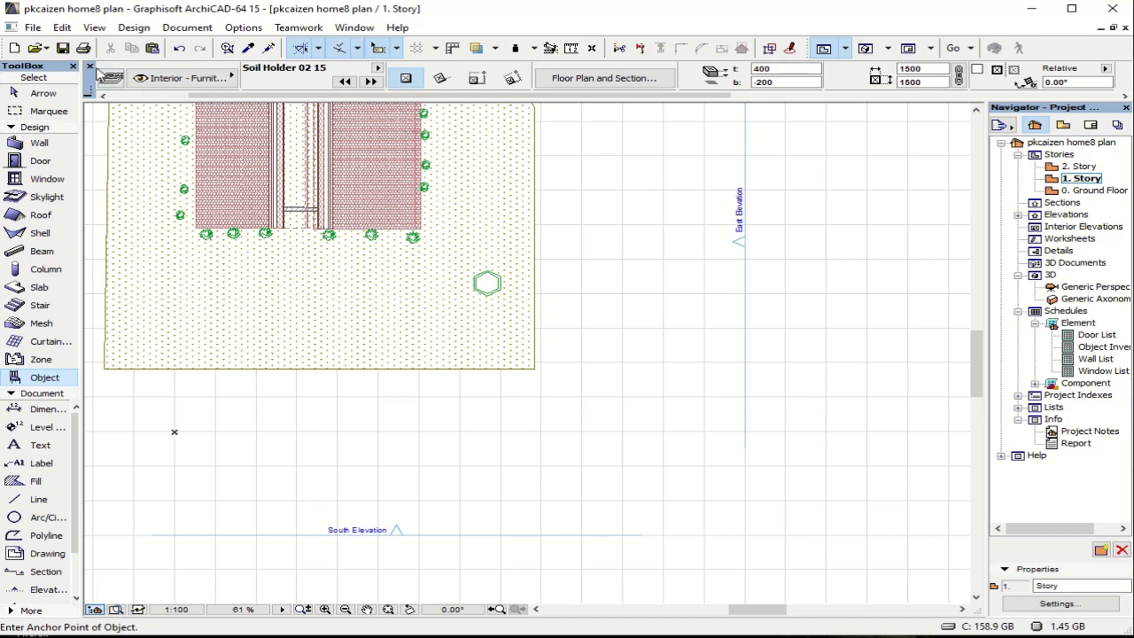
pyautogui.moveTo(88, 85); pyautogui.dragTo(190, 119)
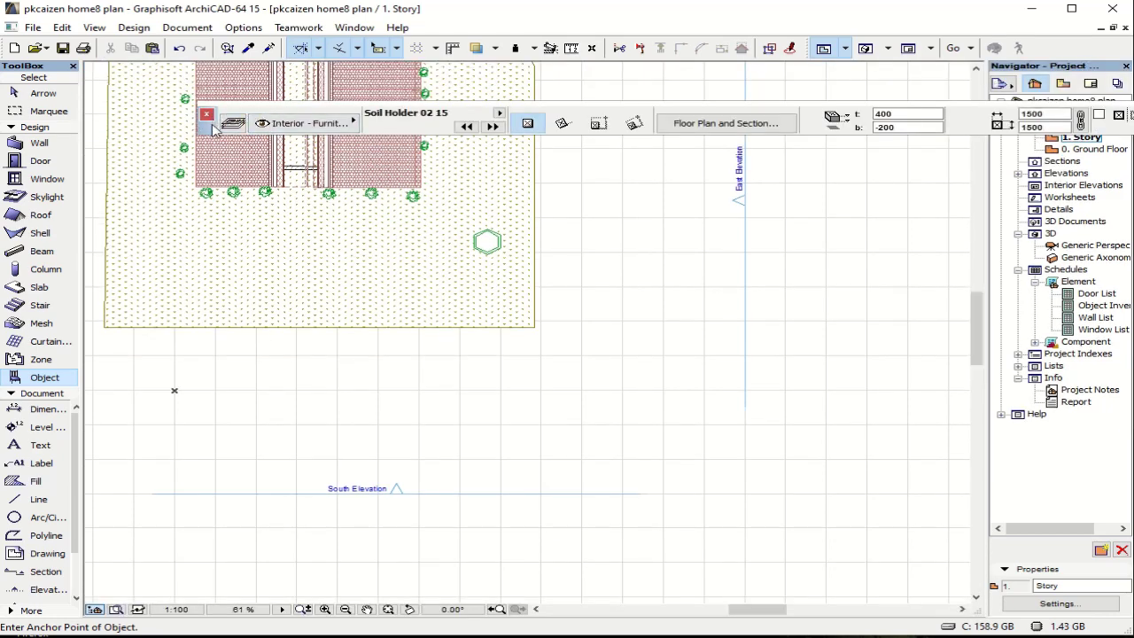
pyautogui.doubleClick(213, 129)
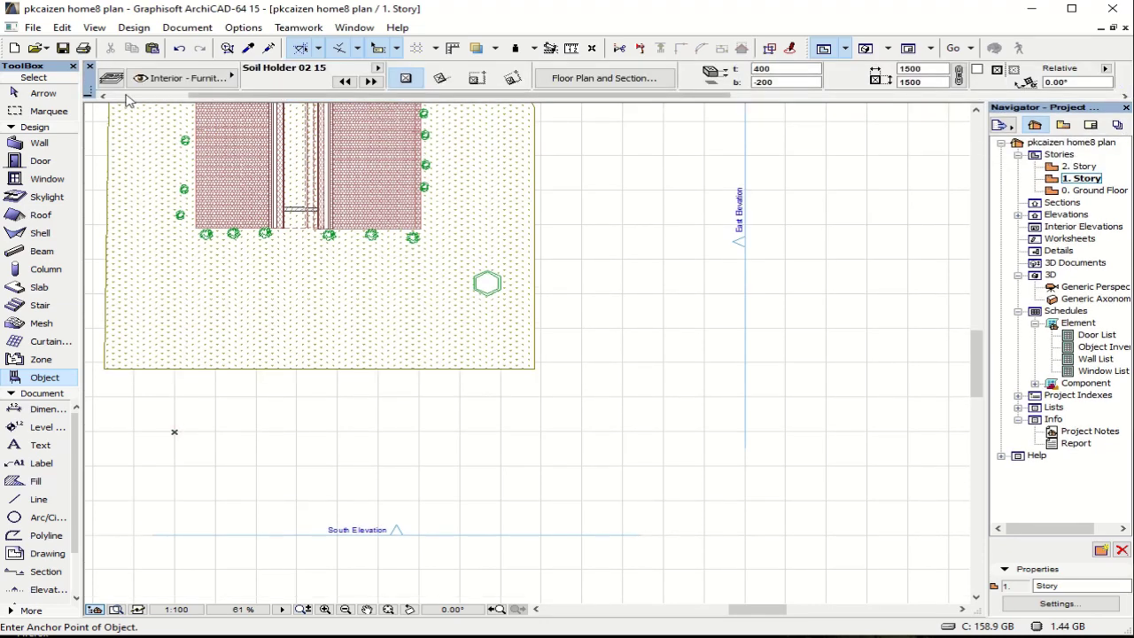
pyautogui.click(167, 80)
pyautogui.click(167, 80)
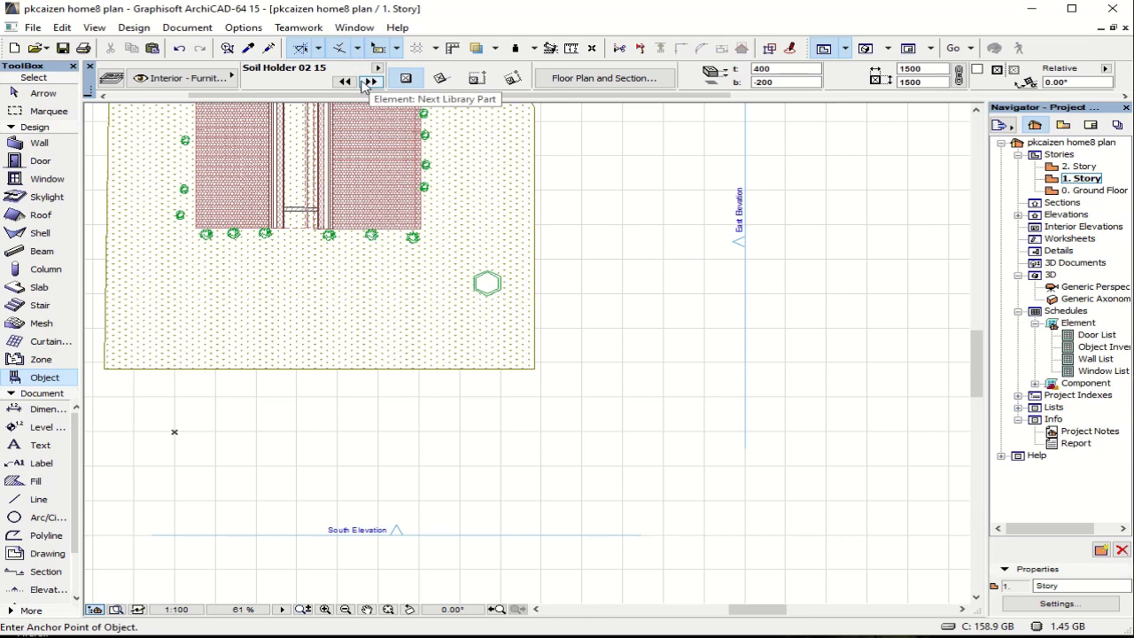
# Step: Change the default object to Tree Deciduous 12 15 from the Garden 15 library folder
pyautogui.doubleClick(43, 378)
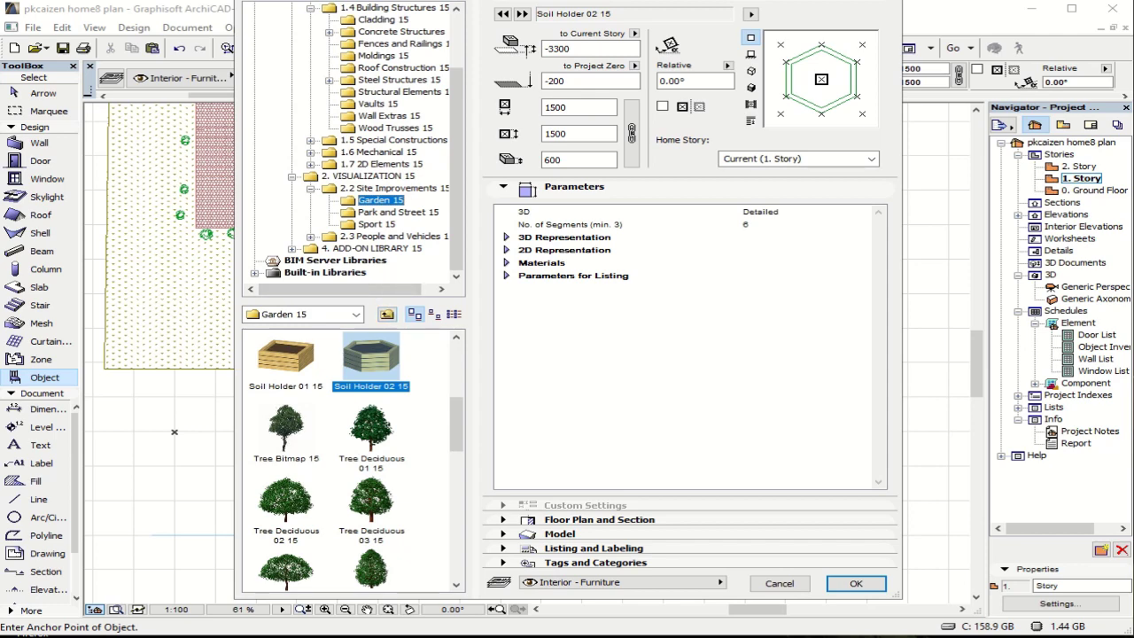
pyautogui.moveTo(461, 3); pyautogui.dragTo(423, 40)
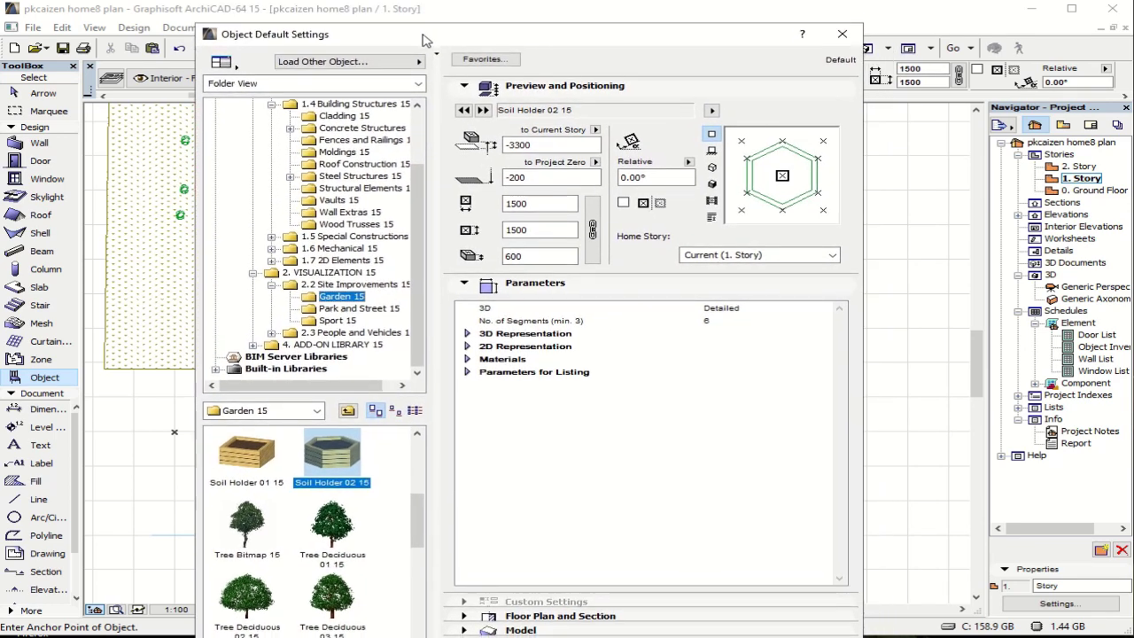
pyautogui.moveTo(413, 537)
pyautogui.mouseDown()
pyautogui.moveTo(415, 556)
pyautogui.moveTo(416, 493)
pyautogui.moveTo(422, 533)
pyautogui.mouseUp()
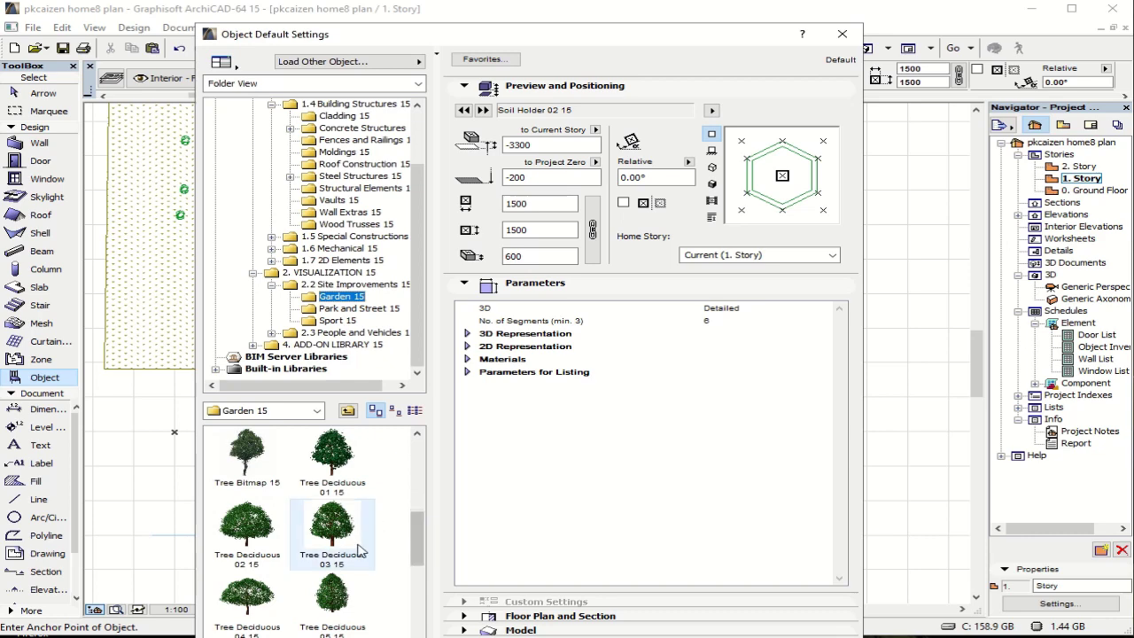
pyautogui.moveTo(417, 535); pyautogui.dragTo(414, 616)
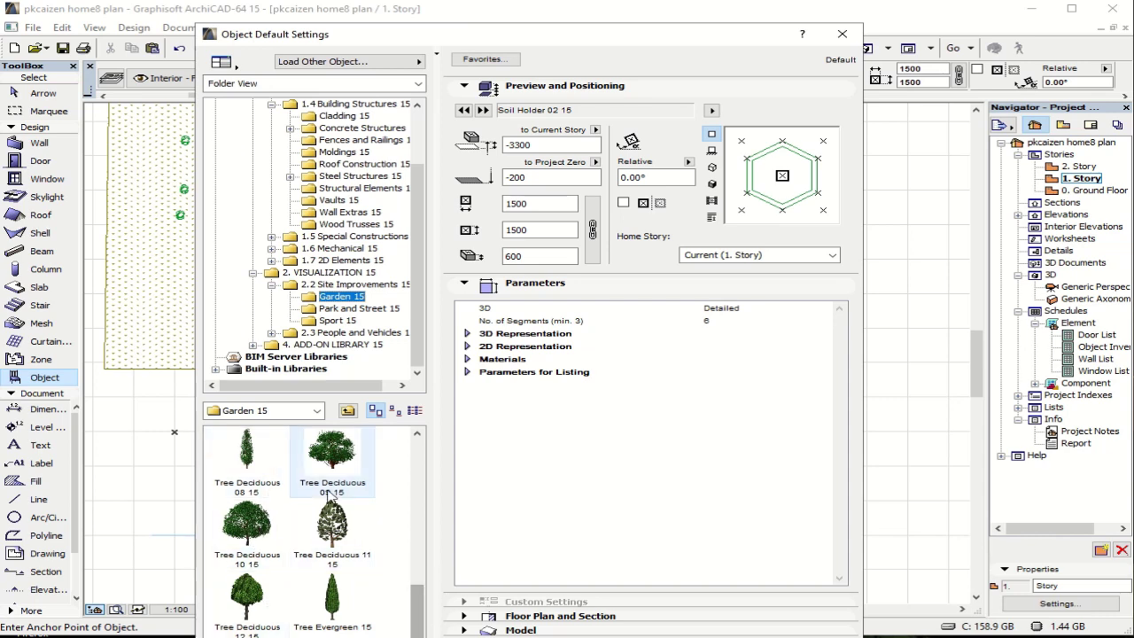
pyautogui.scroll(-1, 419, 618)
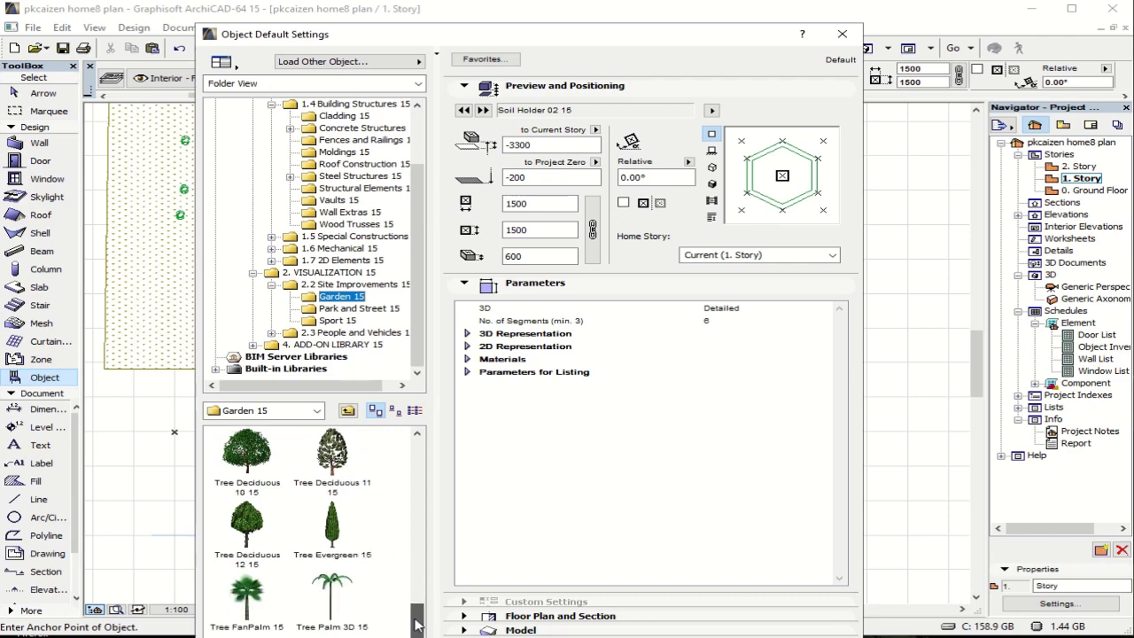
pyautogui.scroll(-1, 418, 617)
pyautogui.click(249, 528)
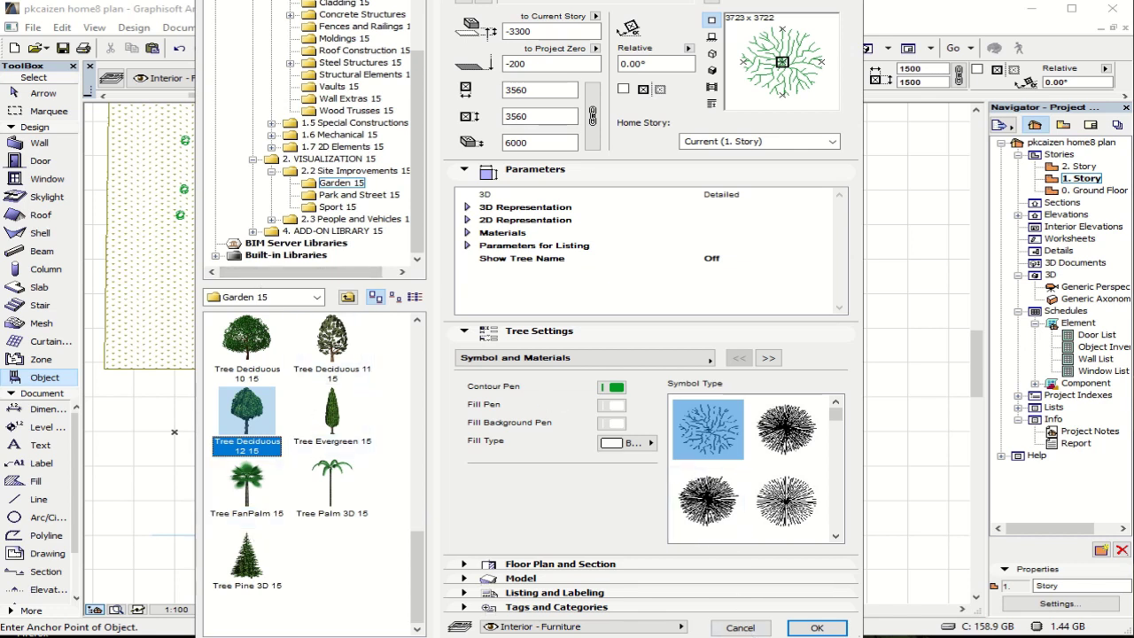
pyautogui.click(815, 628)
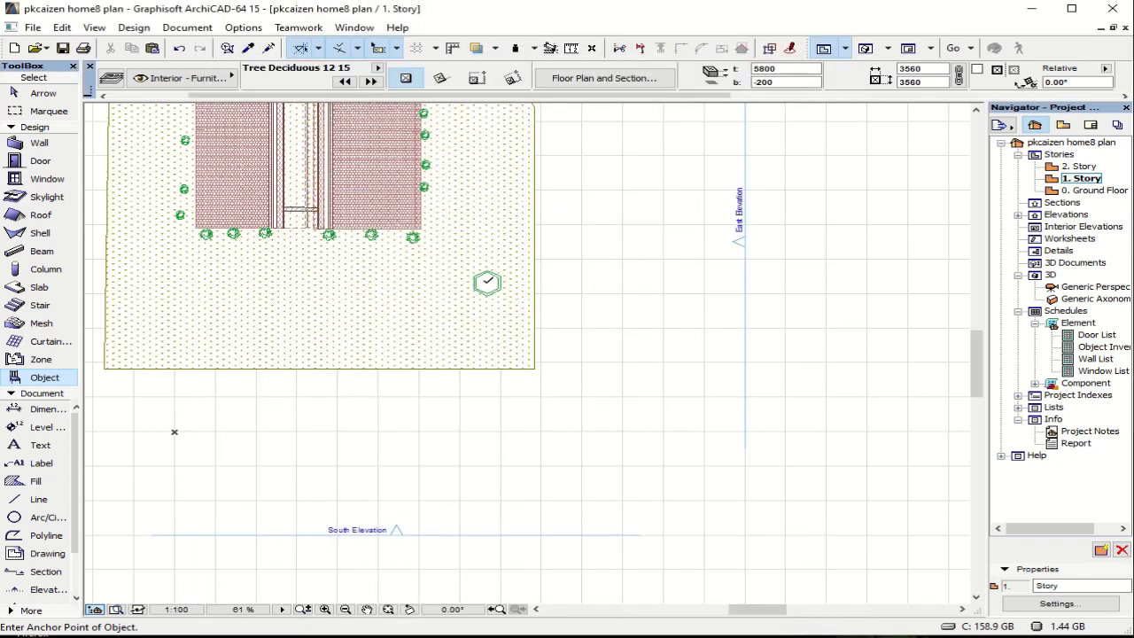
# Step: Place one Tree Deciduous 12 15 at the centre of the soil holder and show the model in 3D perspective
pyautogui.click(487, 281)
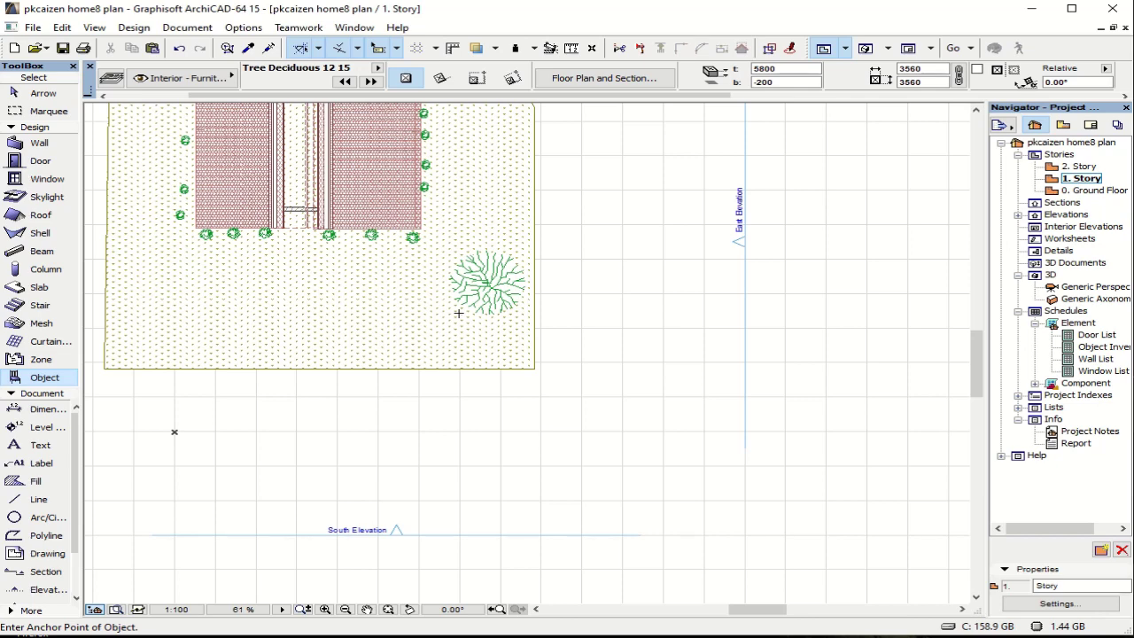
pyautogui.press('F3')
# Step: Examine the tree in its soil holder and the house from several sides, near and far, in the 3D perspective
pyautogui.scroll(-5, 482, 307)
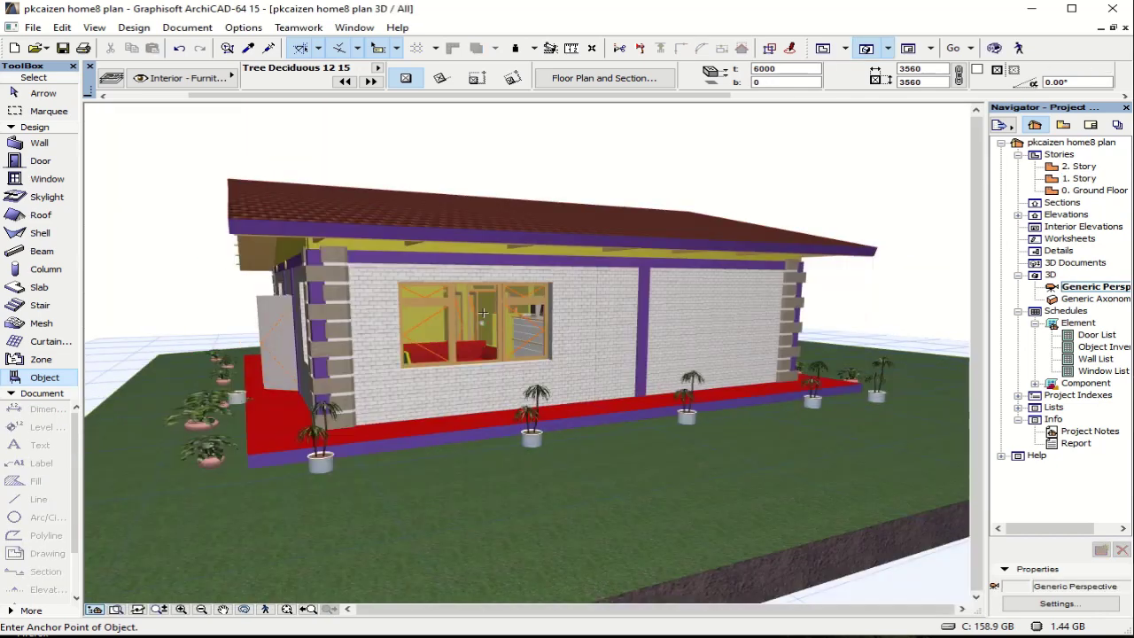
pyautogui.scroll(-5, 482, 306)
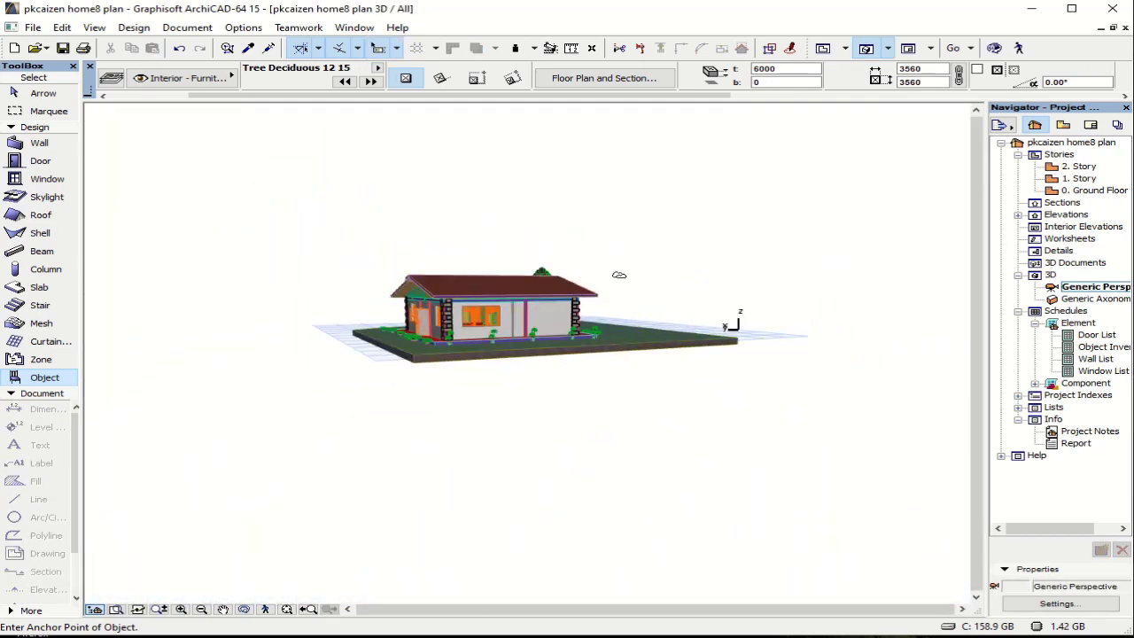
pyautogui.press('o')
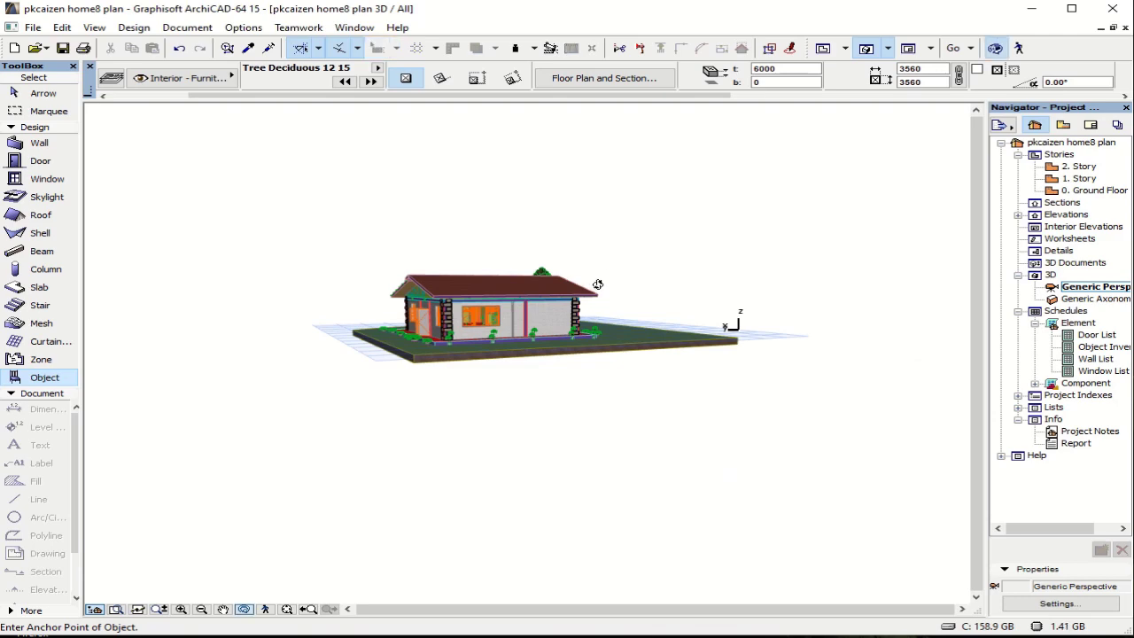
pyautogui.moveTo(598, 284); pyautogui.dragTo(753, 283)
pyautogui.scroll(5, 792, 283)
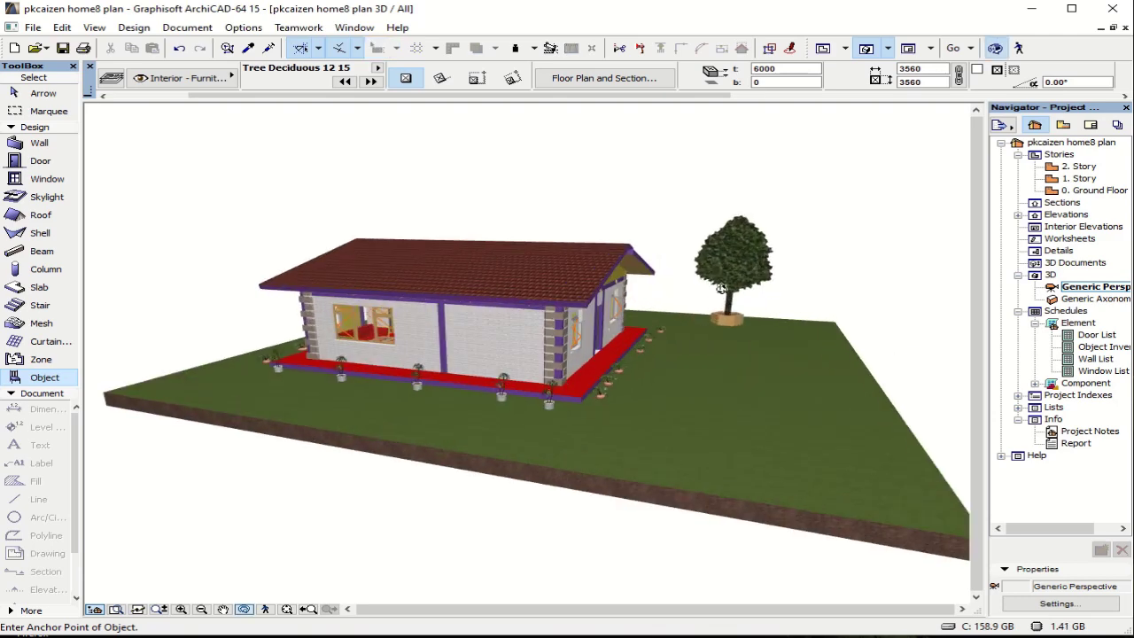
pyautogui.scroll(10, 721, 288)
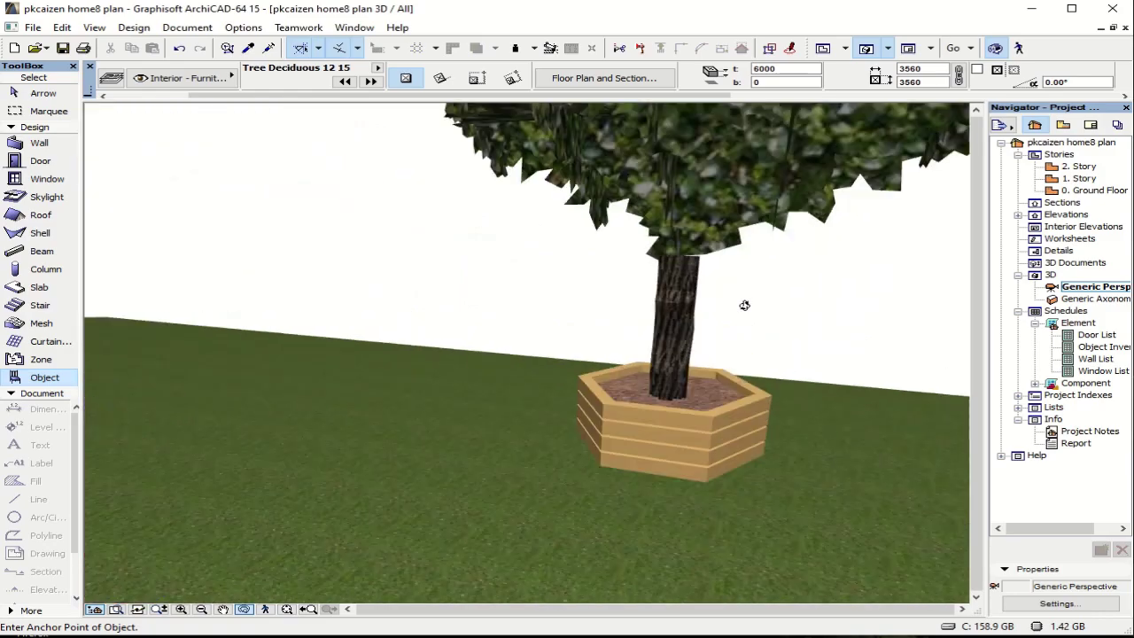
pyautogui.scroll(2, 744, 304)
pyautogui.moveTo(526, 349); pyautogui.dragTo(650, 392)
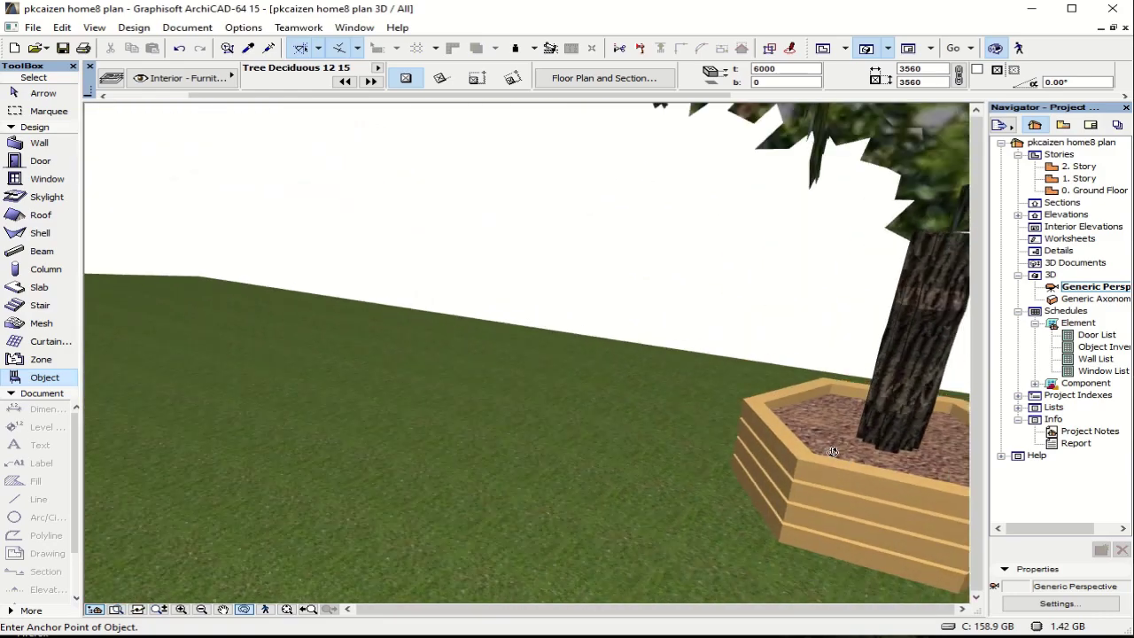
pyautogui.scroll(-3, 833, 452)
pyautogui.scroll(5, 605, 424)
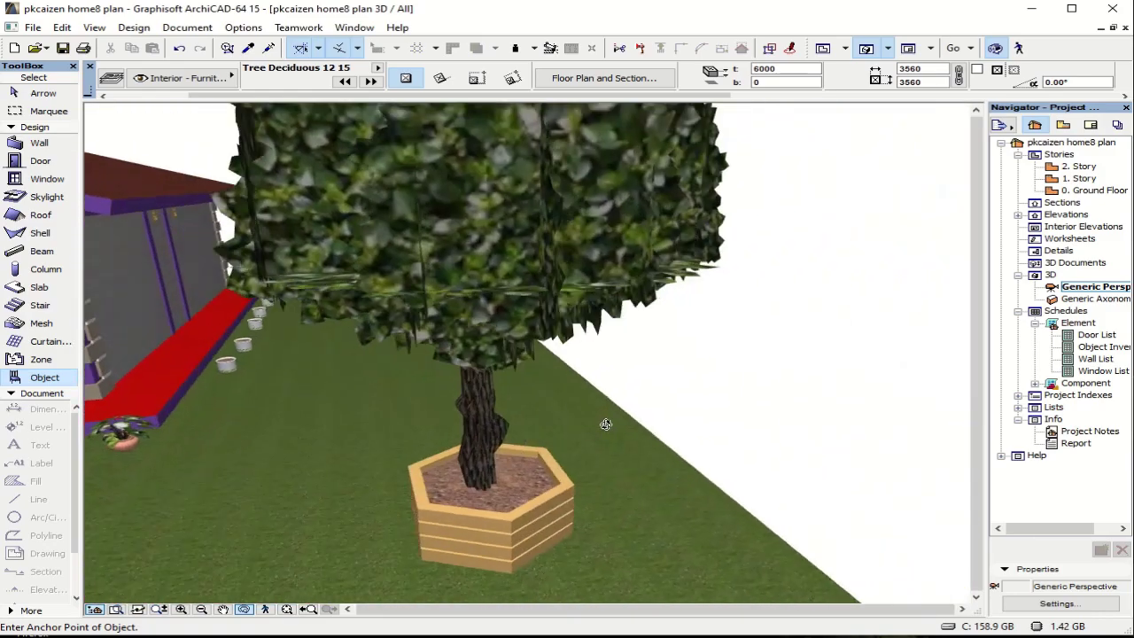
pyautogui.scroll(-5, 531, 429)
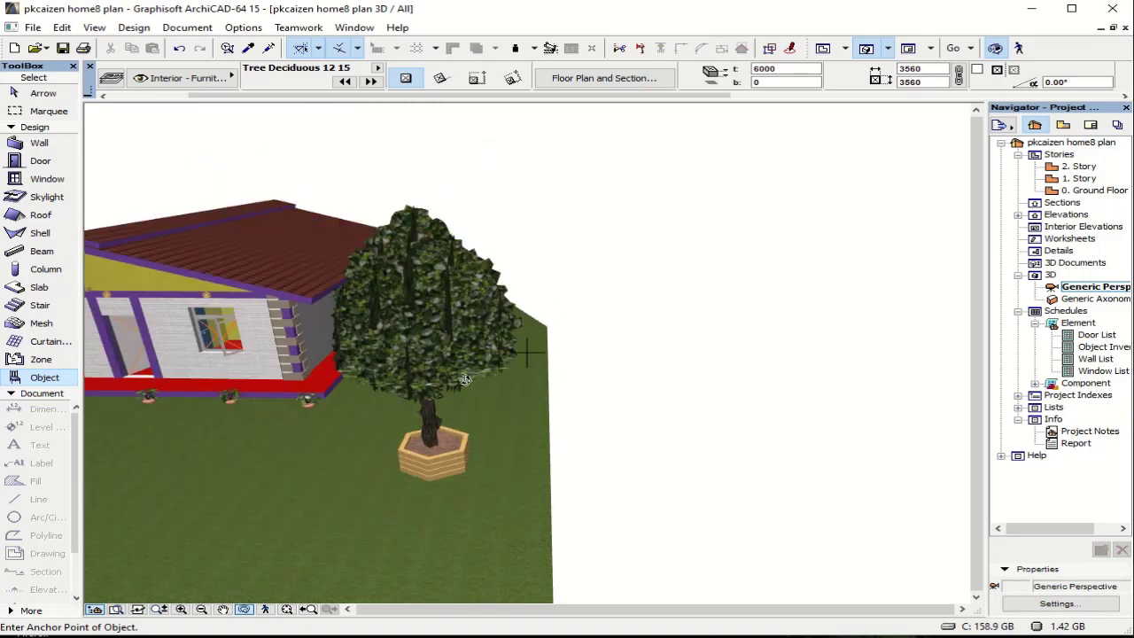
pyautogui.scroll(-2, 460, 354)
pyautogui.scroll(2, 458, 324)
pyautogui.moveTo(458, 324); pyautogui.dragTo(487, 385)
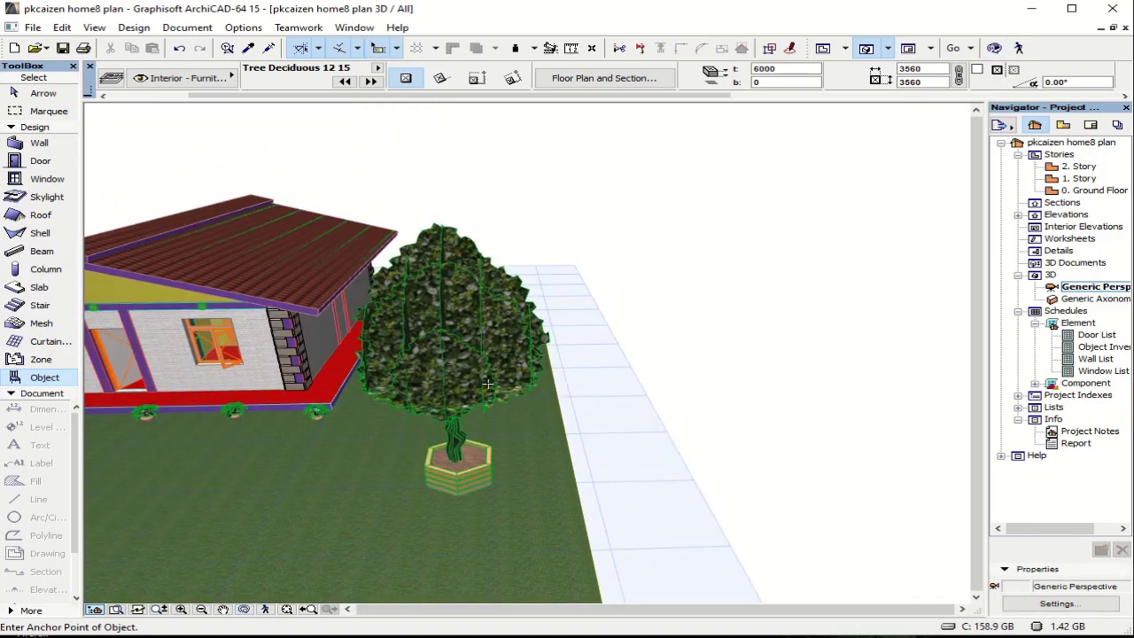
# Step: Replace the tree in the soil holder with Tree FanPalm 15 from Garden 15 and view it from above
pyautogui.click(487, 383)
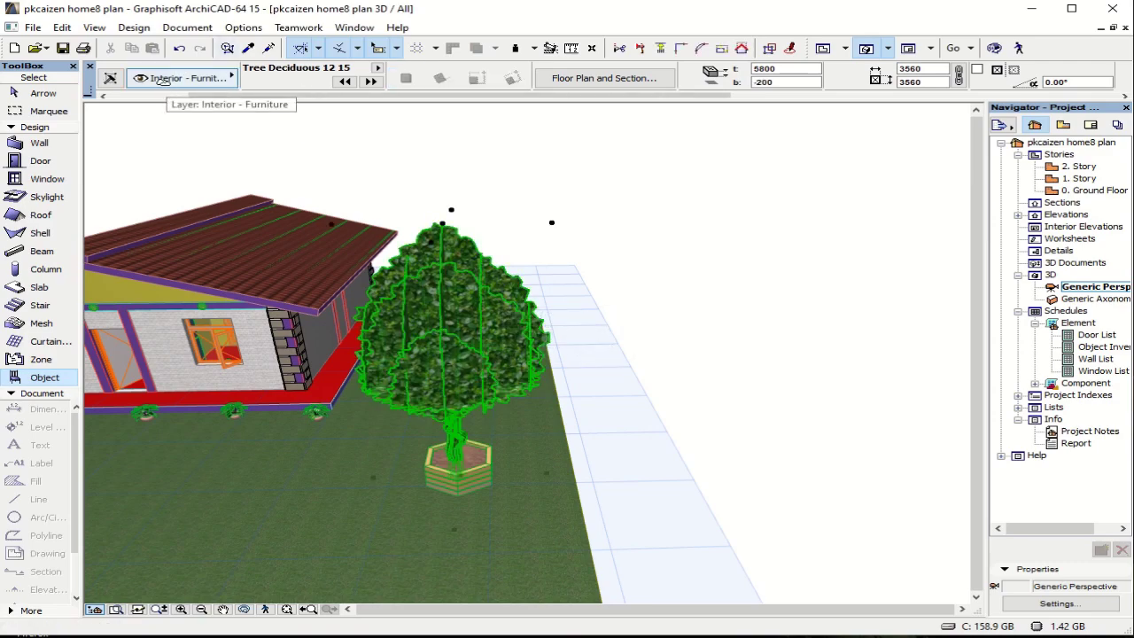
pyautogui.click(110, 78)
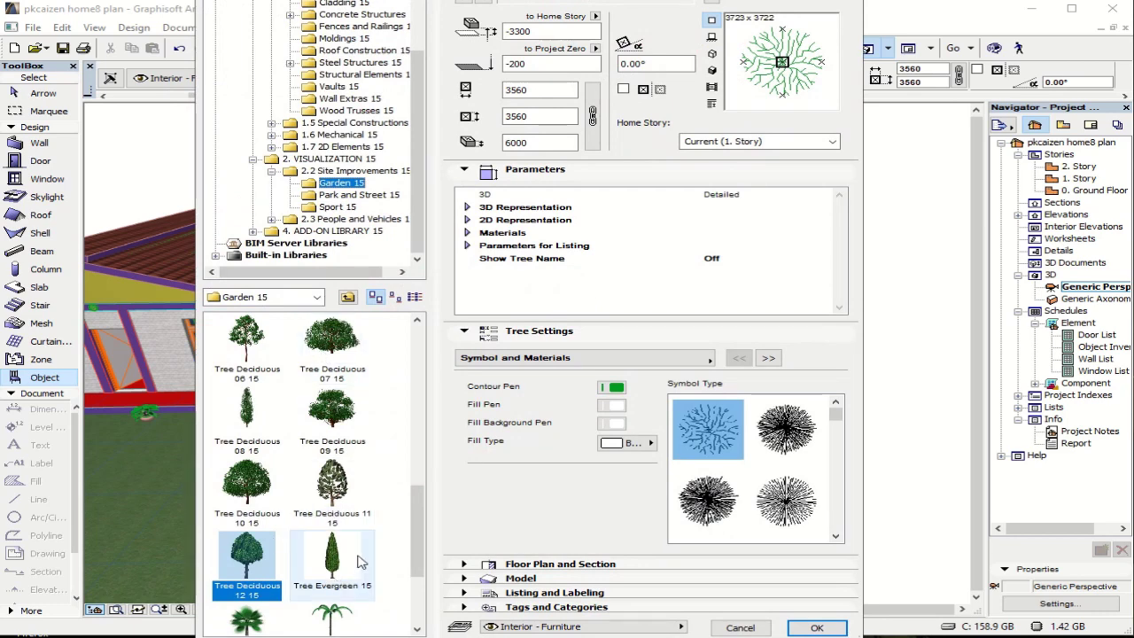
pyautogui.scroll(-1, 417, 532)
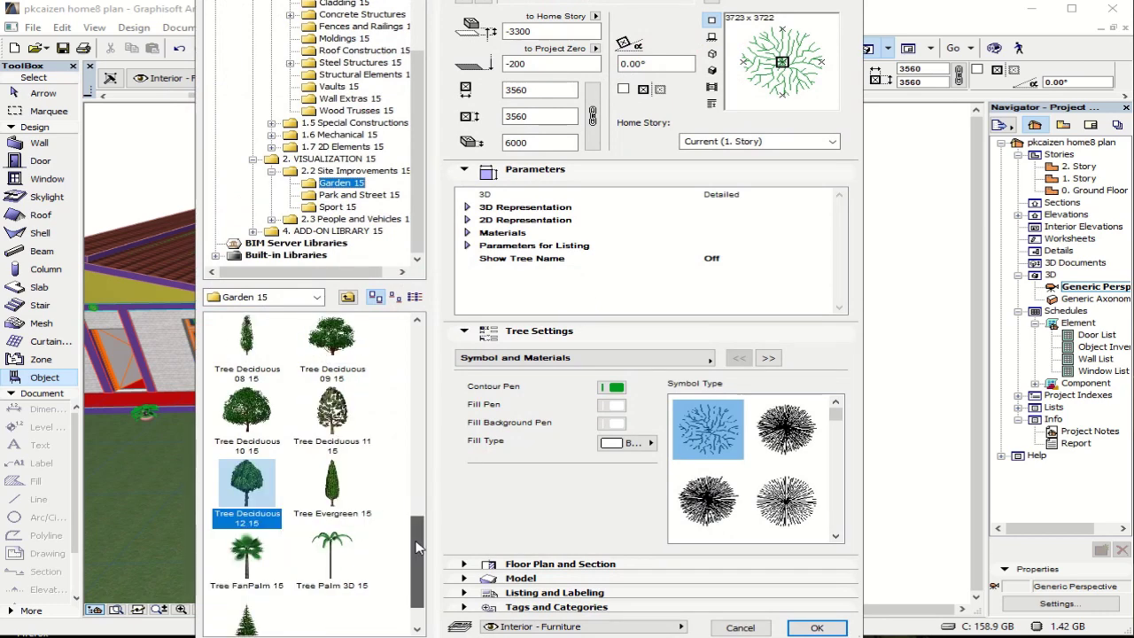
pyautogui.click(249, 560)
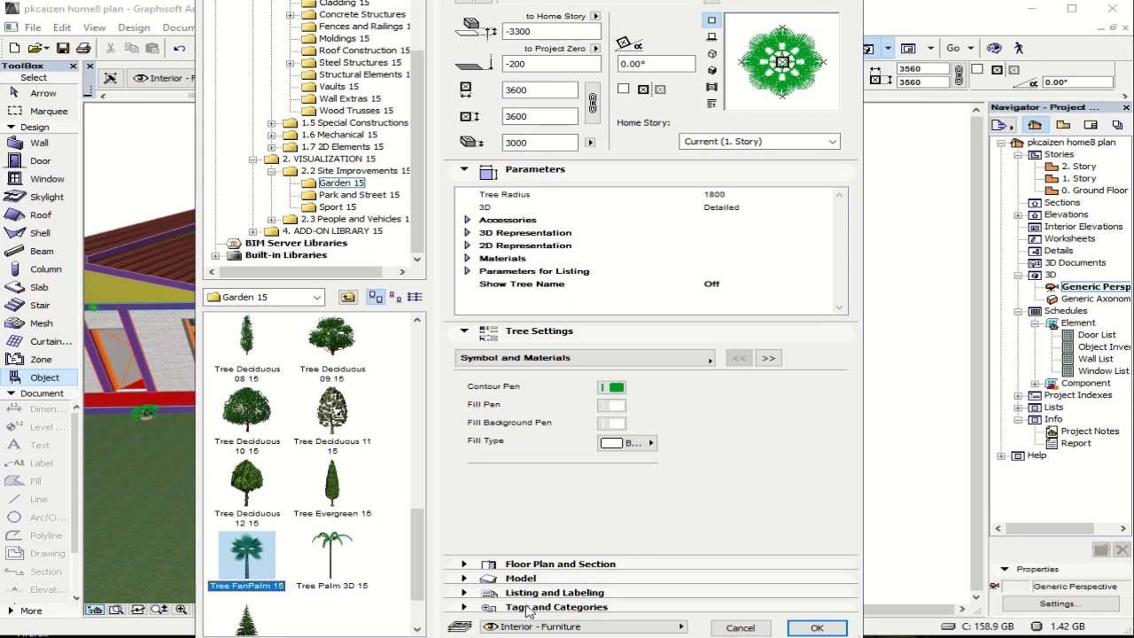
pyautogui.click(817, 628)
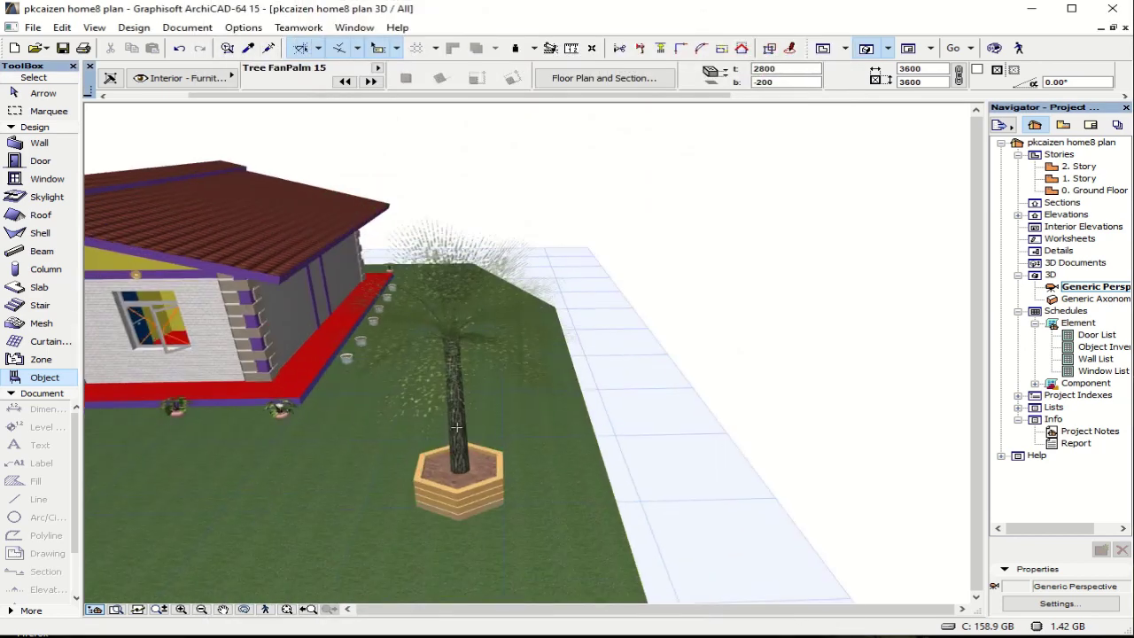
pyautogui.click(456, 428)
pyautogui.scroll(-4, 456, 428)
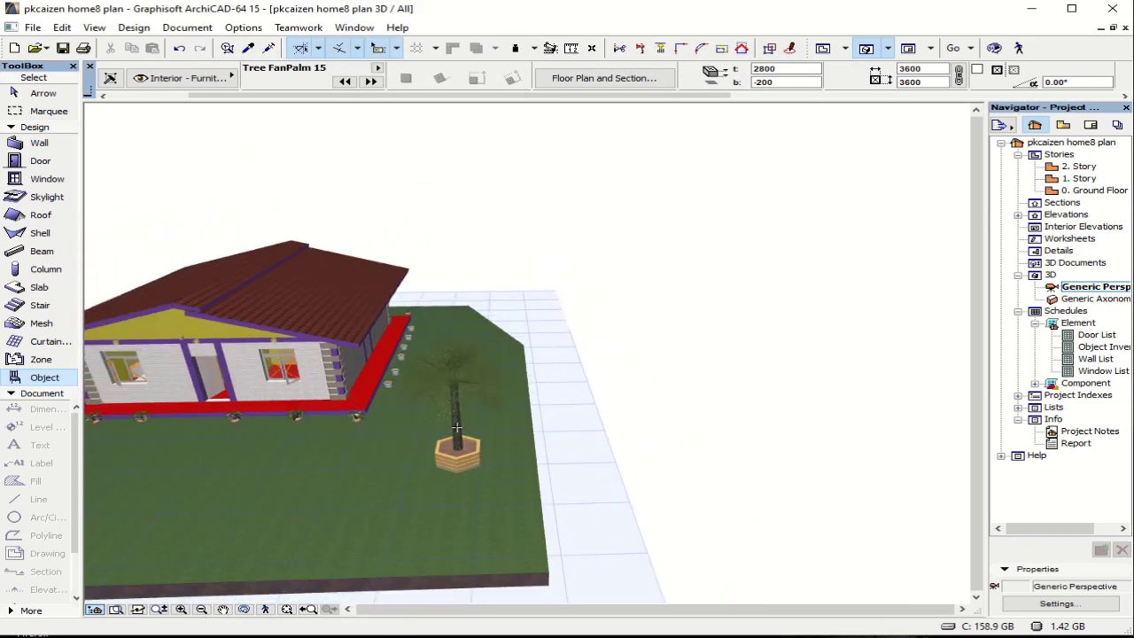
pyautogui.press('o')
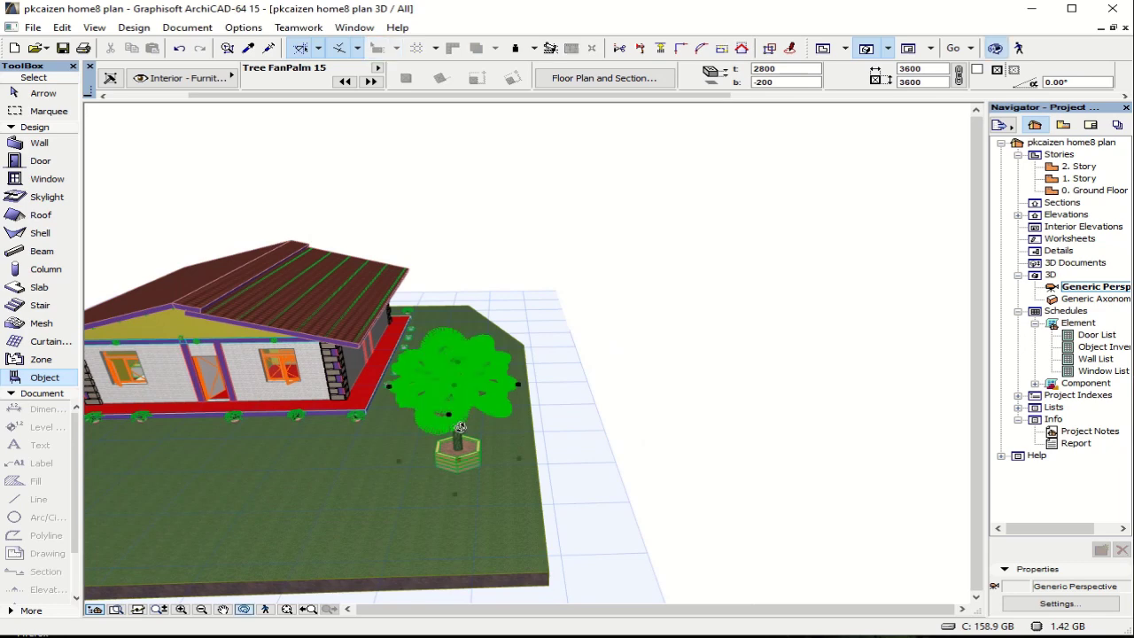
pyautogui.moveTo(459, 427); pyautogui.dragTo(455, 477)
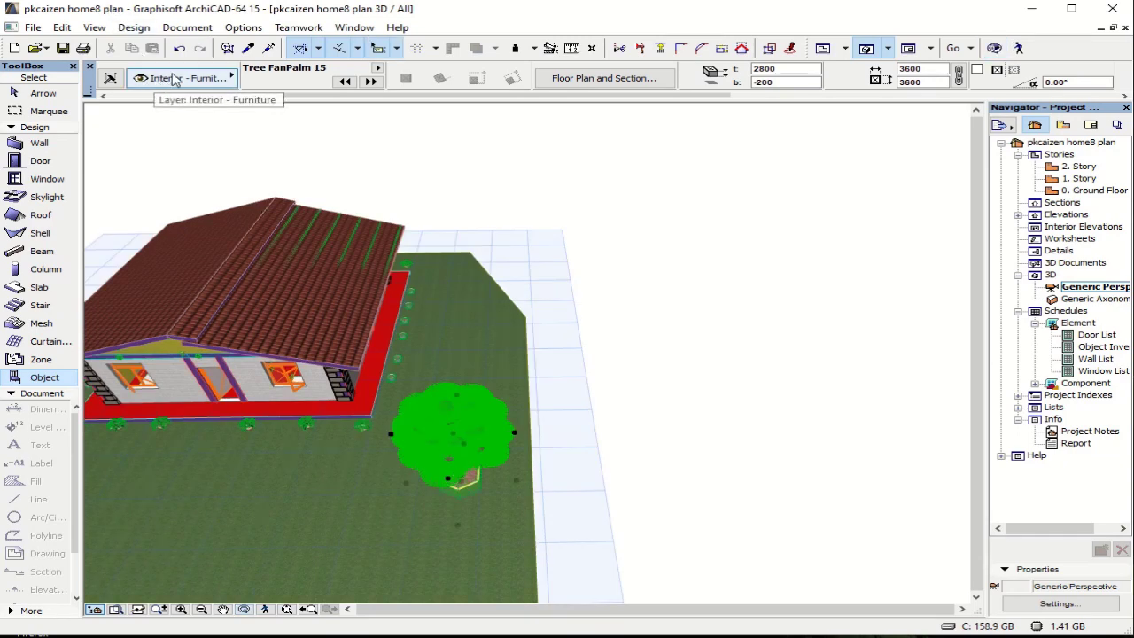
pyautogui.click(110, 77)
pyautogui.click(739, 50)
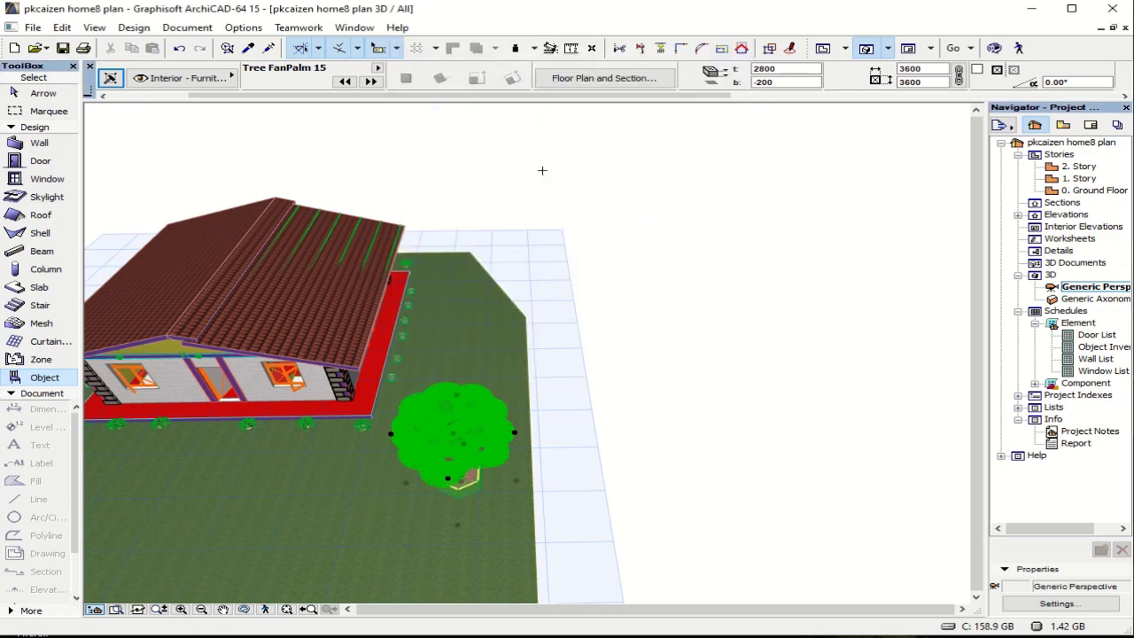
# Step: Change the selected tree to Tree Deciduous 09 15 and view it beside the house at a lower angle
pyautogui.hotkey('ctrl', 't')
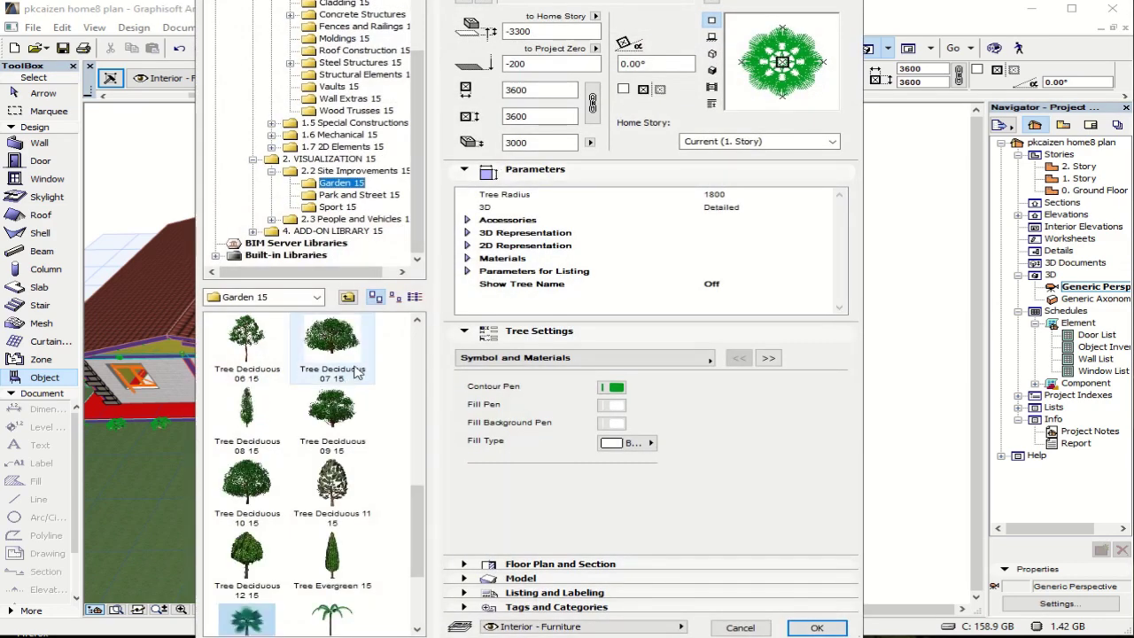
pyautogui.moveTo(413, 523)
pyautogui.mouseDown()
pyautogui.moveTo(412, 560)
pyautogui.moveTo(413, 538)
pyautogui.mouseUp()
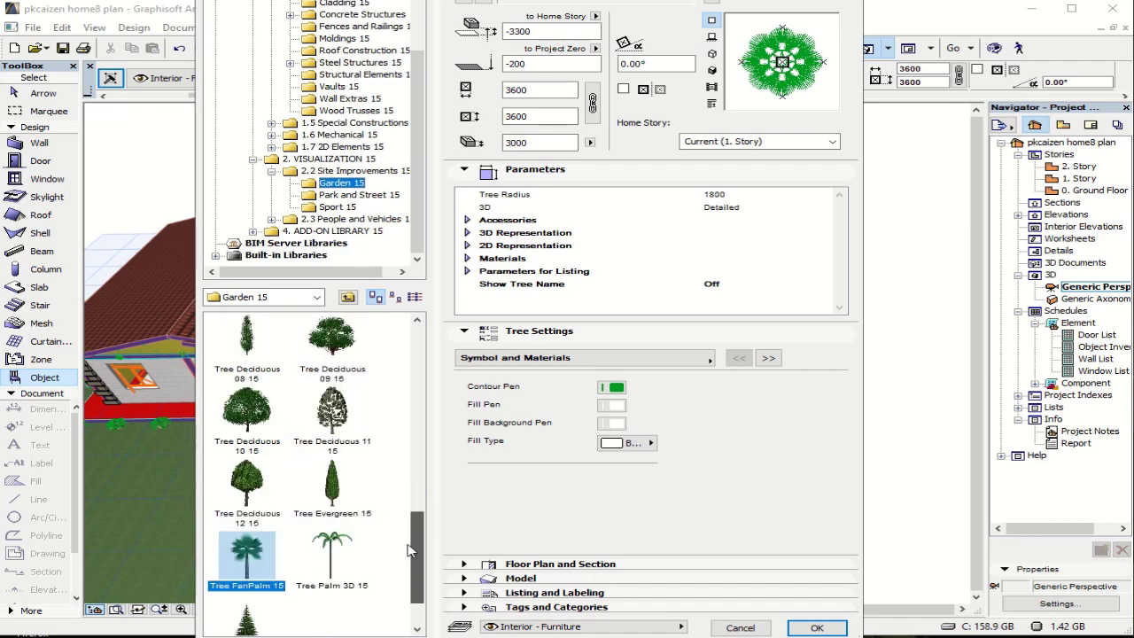
pyautogui.click(252, 421)
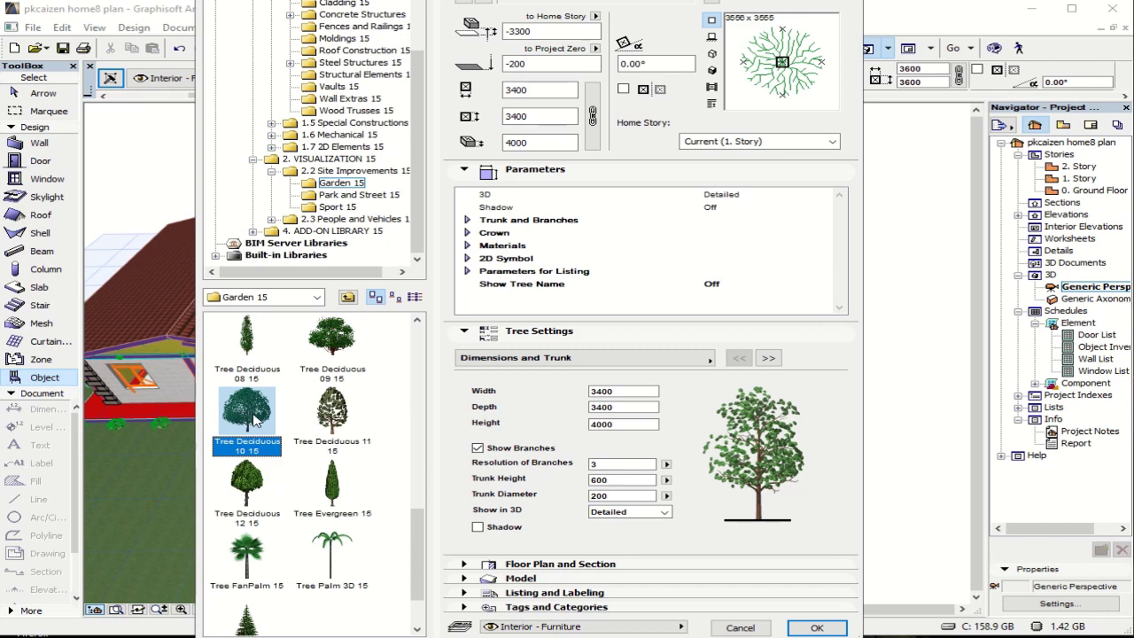
pyautogui.click(332, 342)
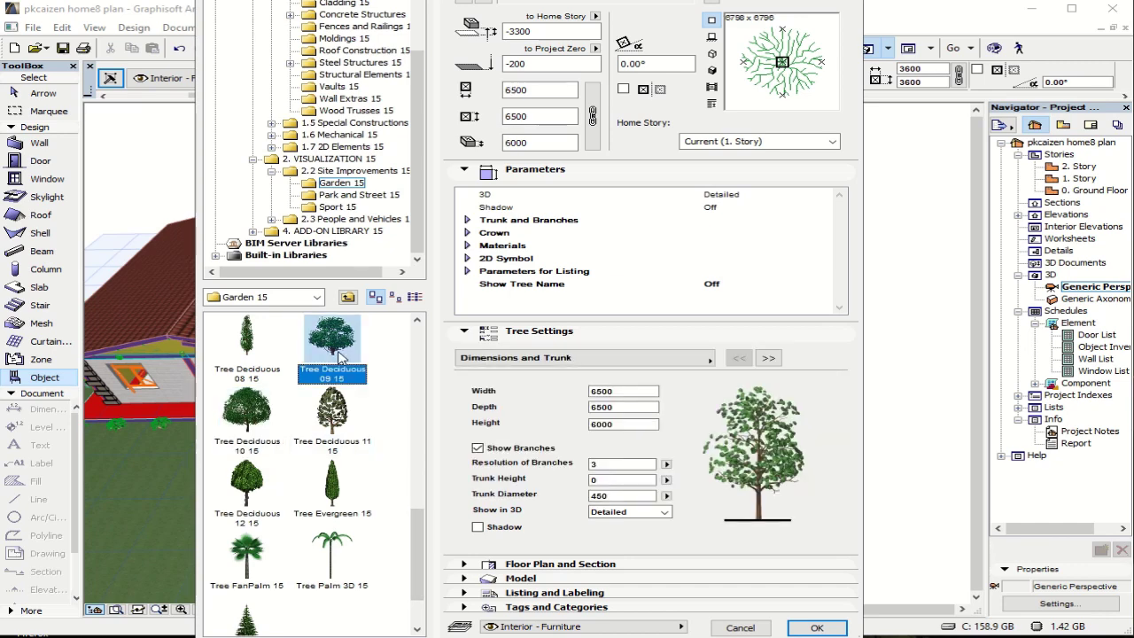
pyautogui.click(816, 627)
pyautogui.click(493, 457)
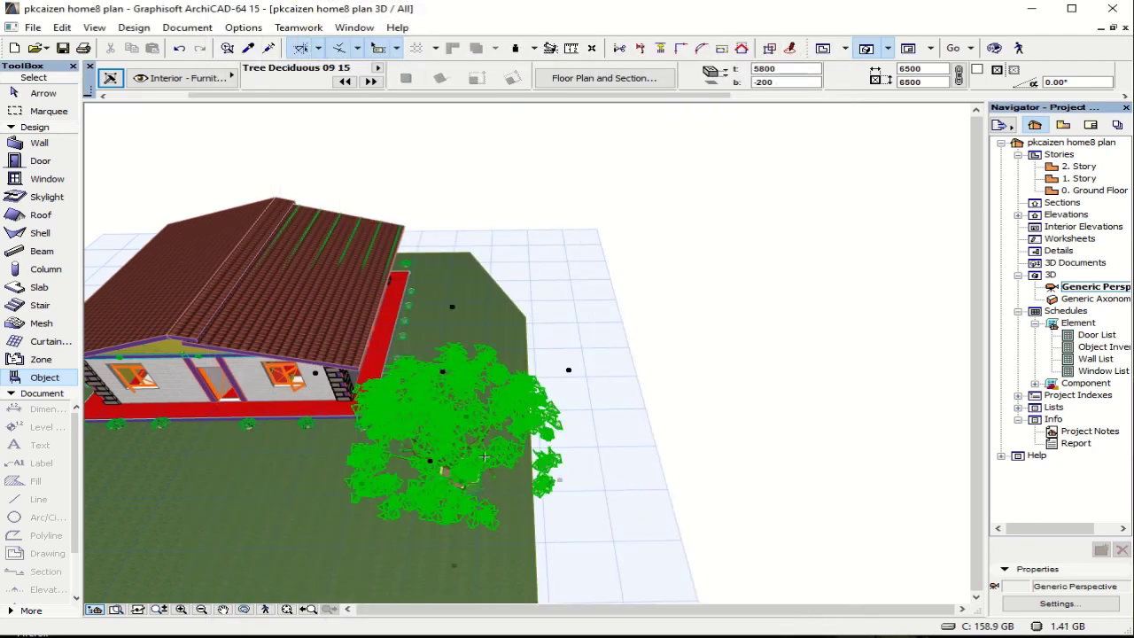
pyautogui.press('o')
pyautogui.moveTo(473, 461); pyautogui.dragTo(486, 383)
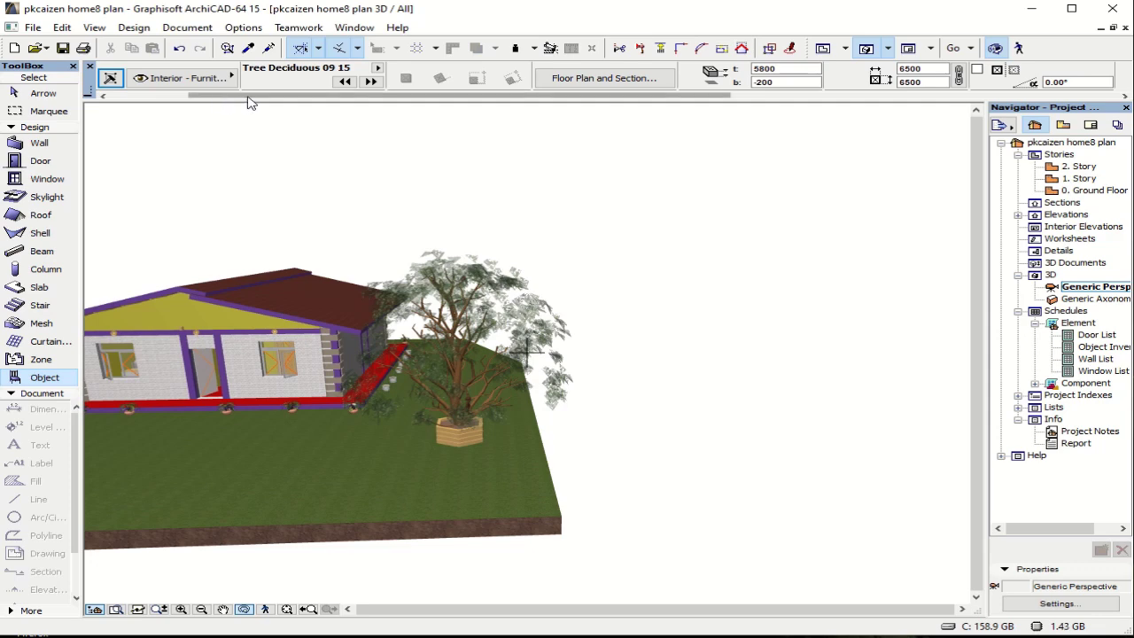
# Step: Change the selected tree to Tree Deciduous 07 15 from Garden 15 and check it in the soil holder
pyautogui.hotkey('ctrl', 't')
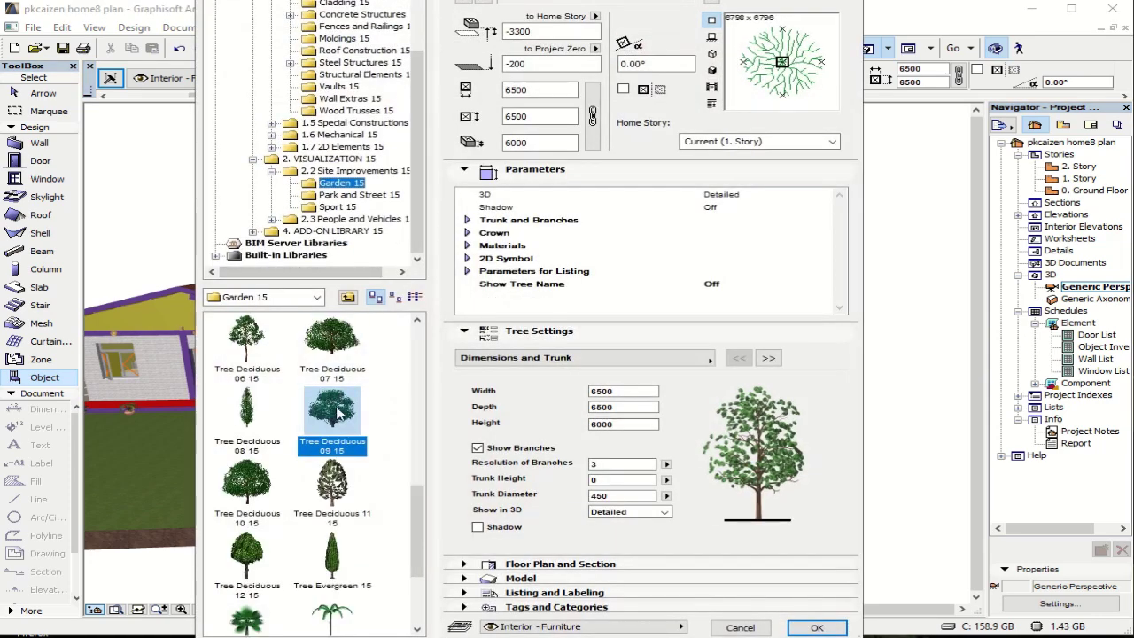
pyautogui.click(320, 354)
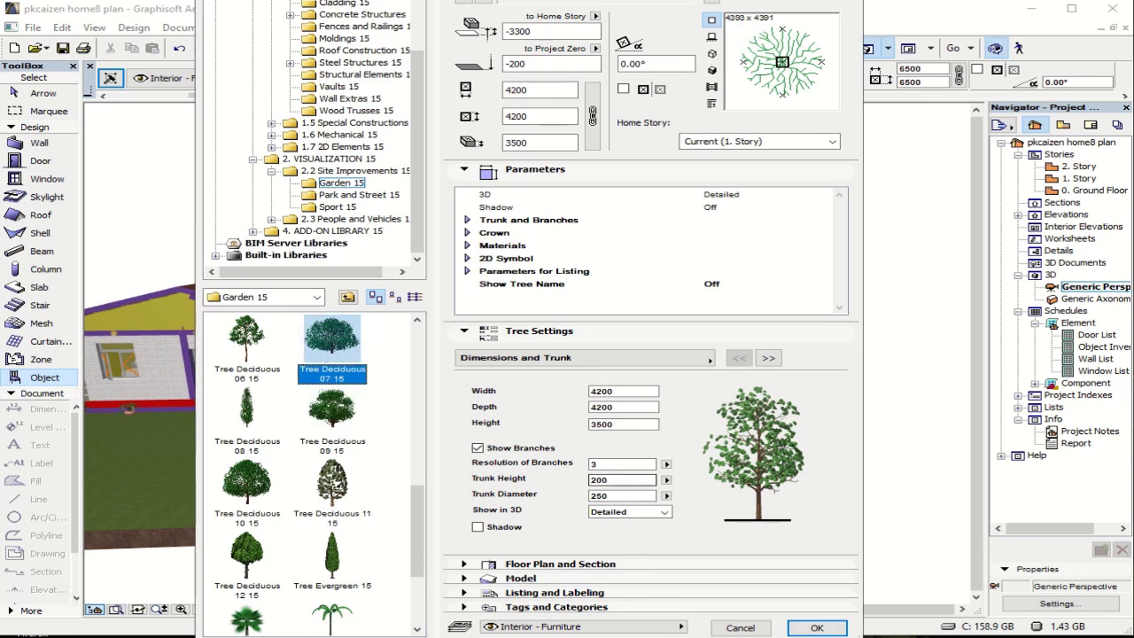
pyautogui.click(803, 629)
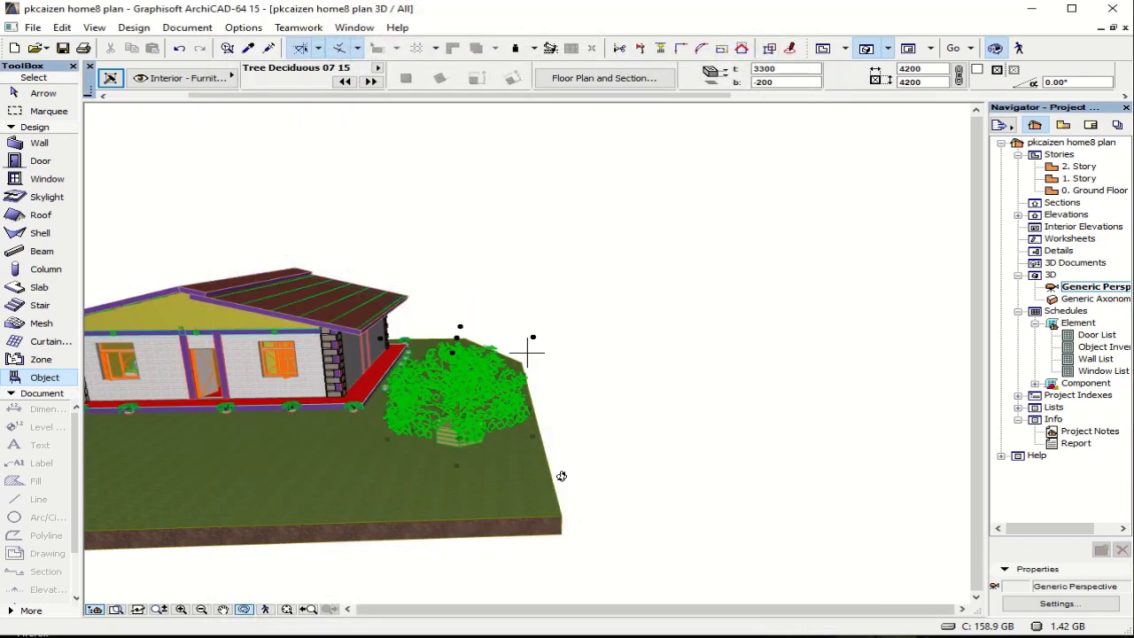
pyautogui.click(111, 79)
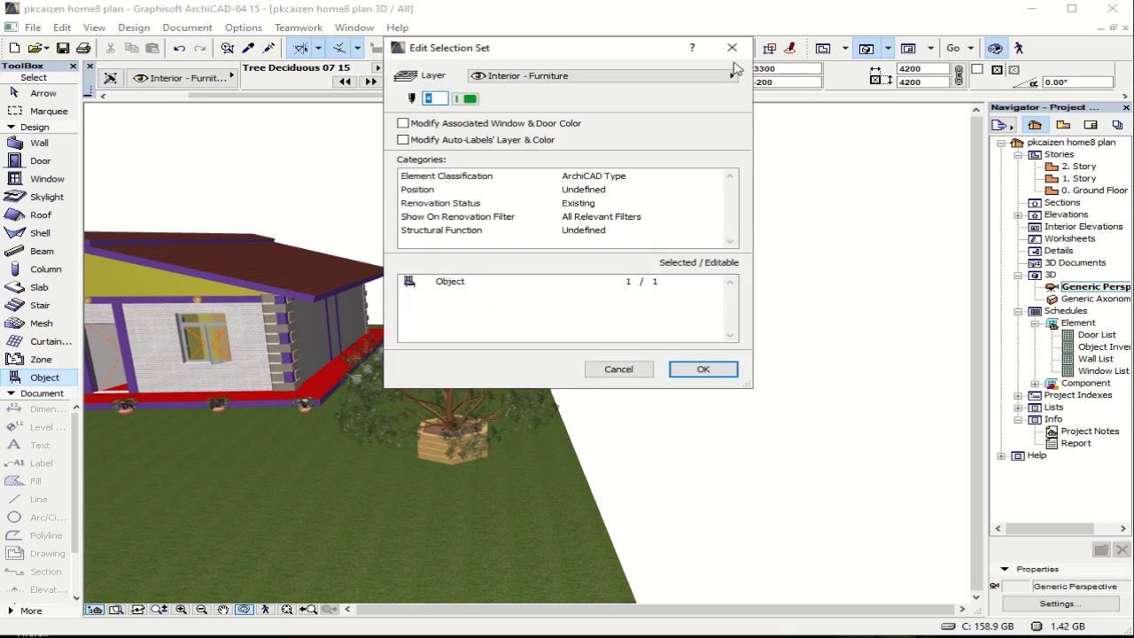
pyautogui.click(732, 48)
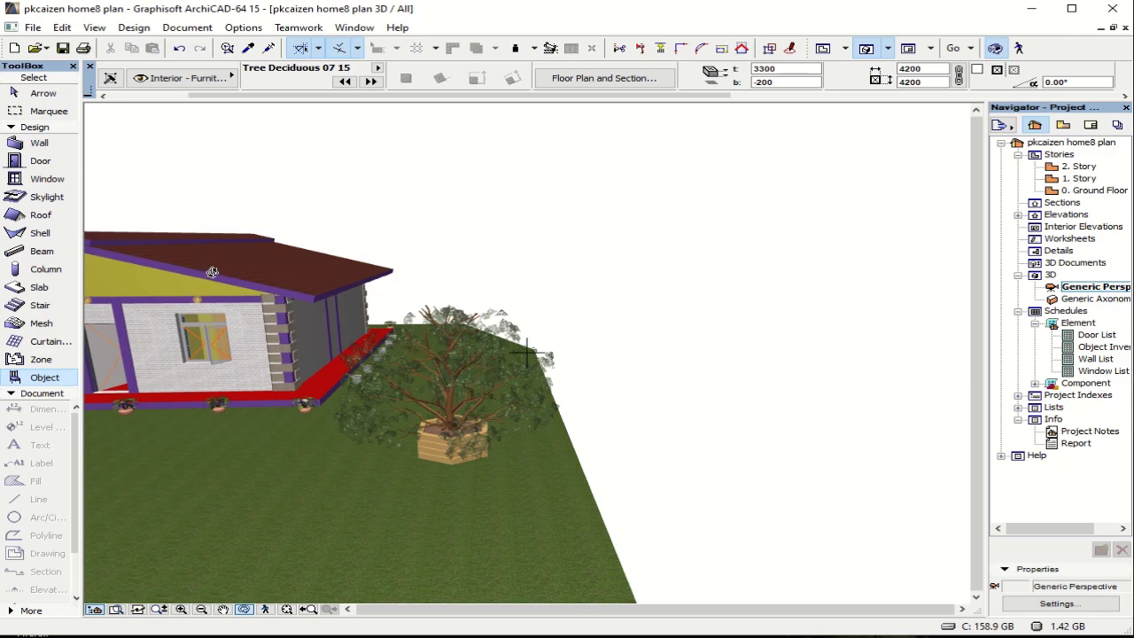
# Step: Change the selected tree to Tree Deciduous 12 15, set its height to 8000, and check it up close
pyautogui.hotkey('ctrl', 't')
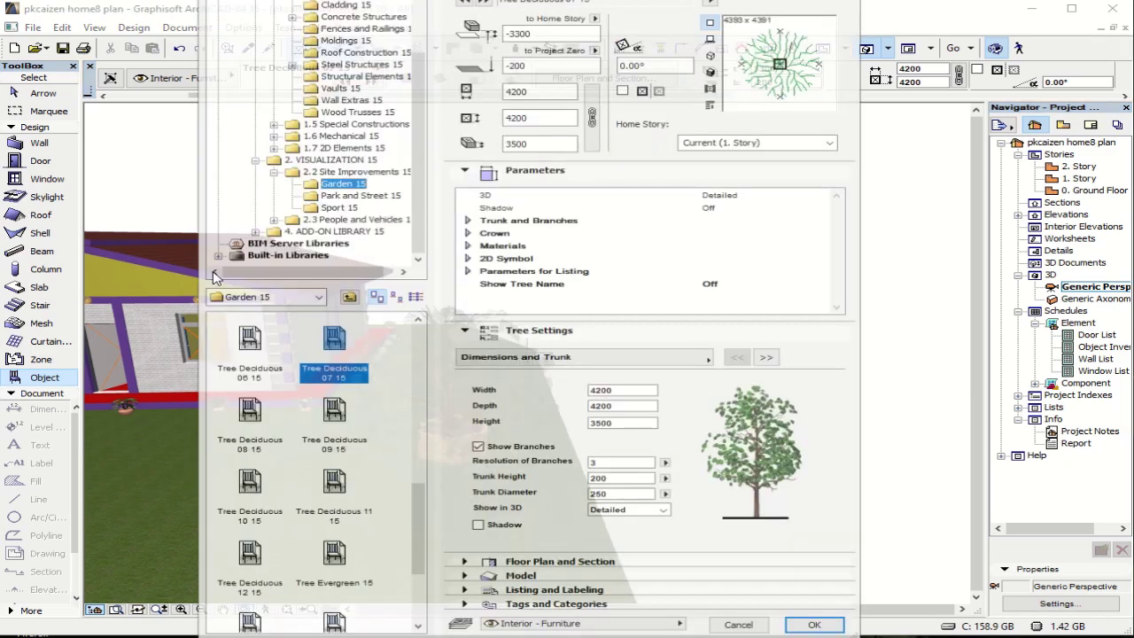
pyautogui.click(259, 489)
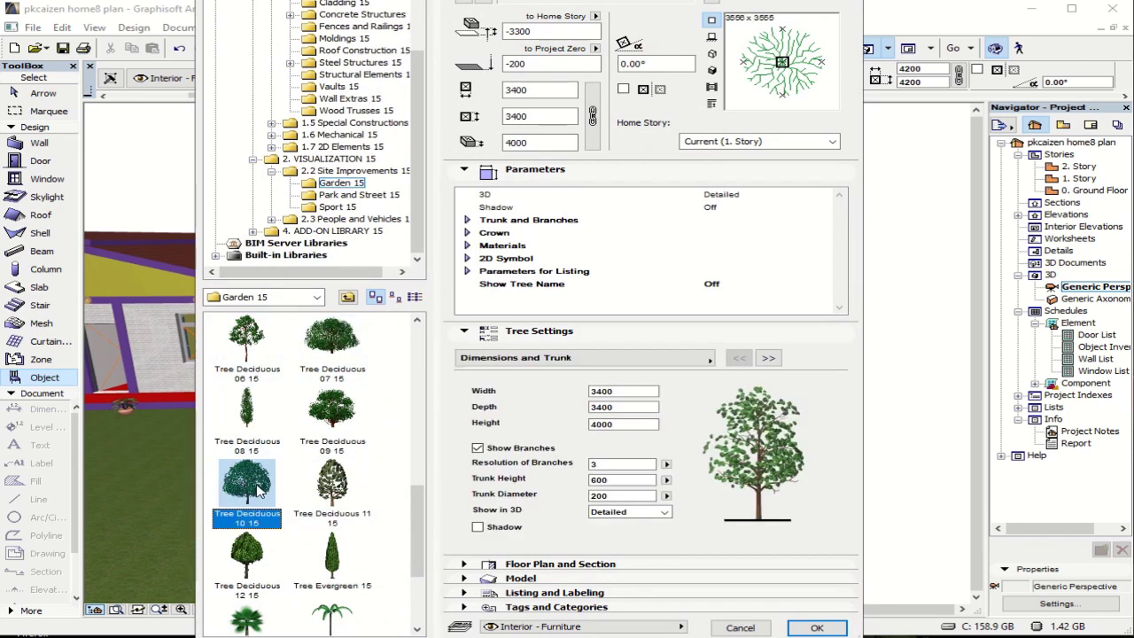
pyautogui.click(258, 551)
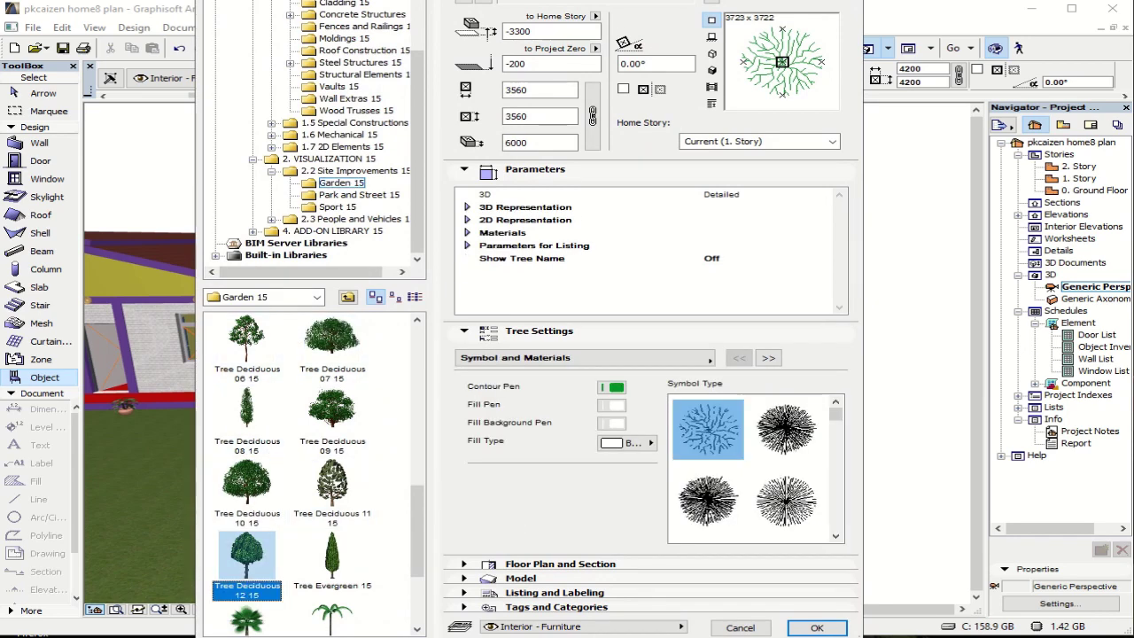
pyautogui.click(817, 628)
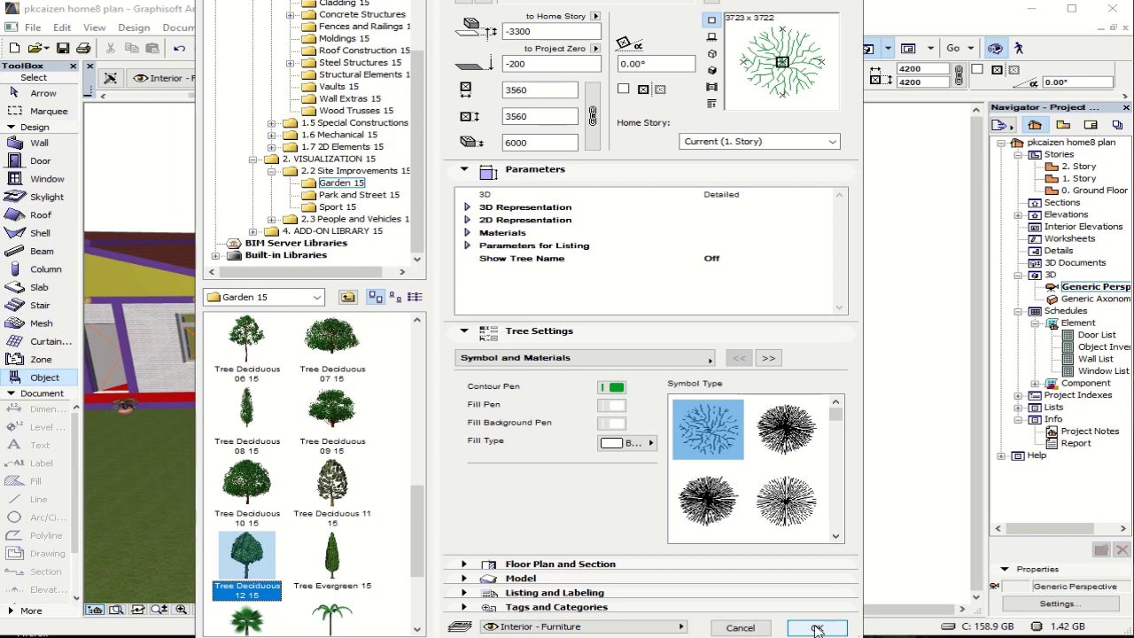
pyautogui.doubleClick(533, 142)
pyautogui.write('8')
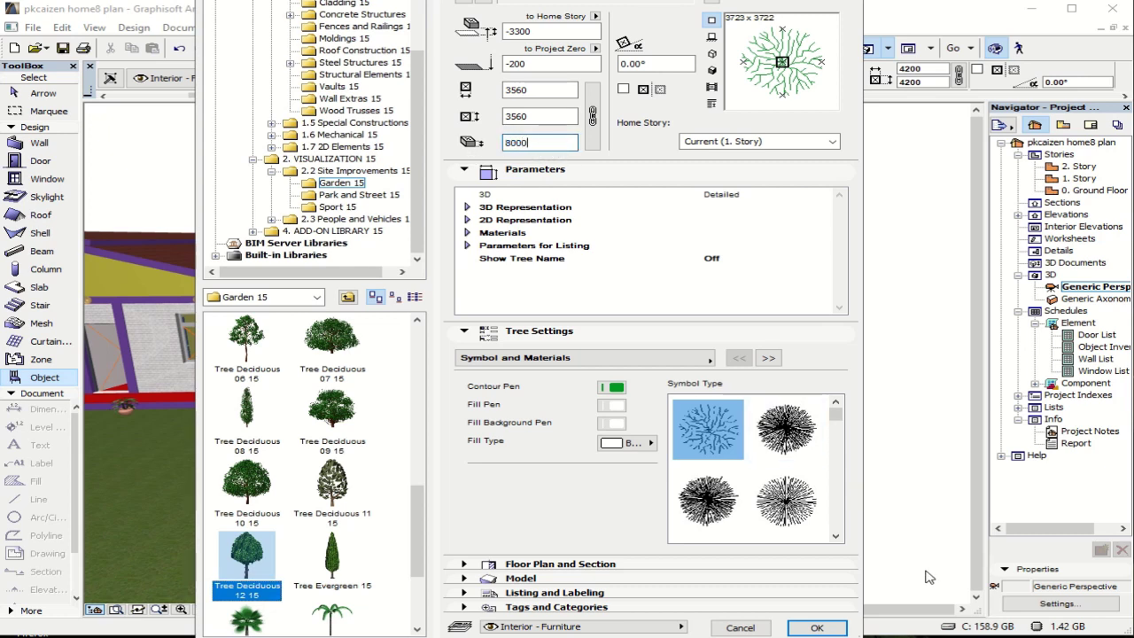
pyautogui.click(816, 627)
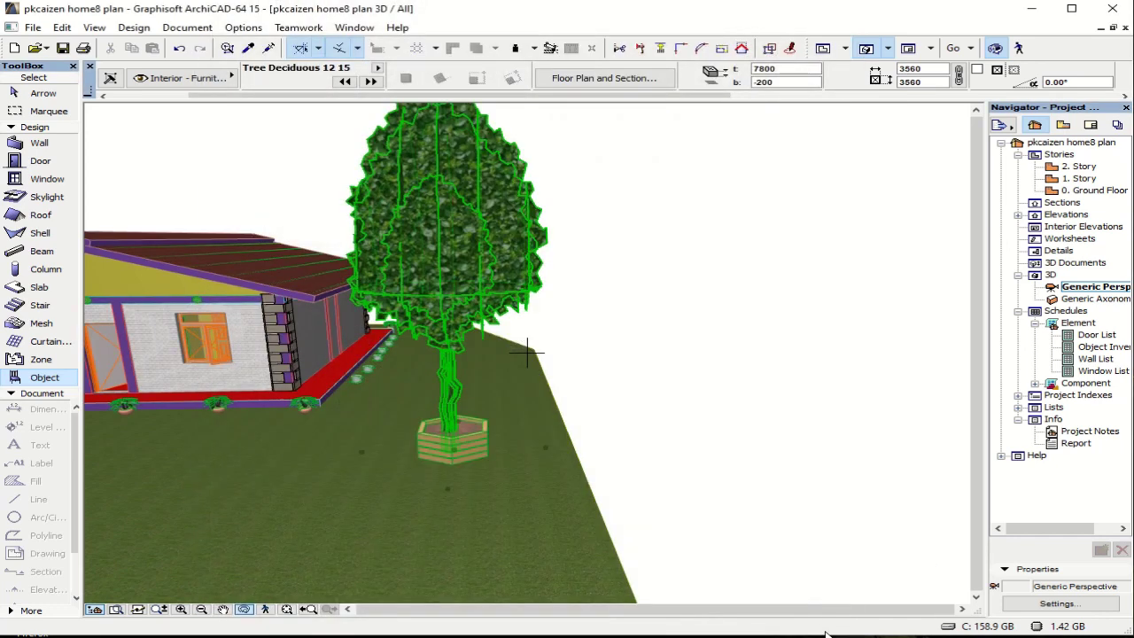
pyautogui.scroll(3, 469, 377)
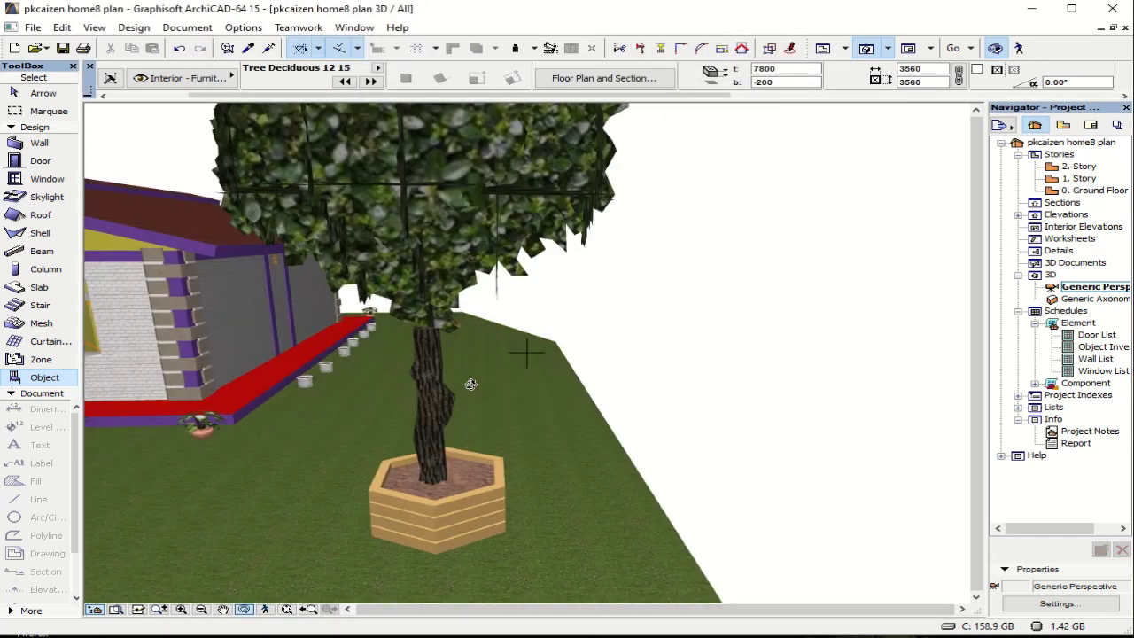
# Step: Place a Trash Can 1 15 object from the Park and Street 15 library beside the tree on the 1. Story floor plan
pyautogui.scroll(-4, 473, 382)
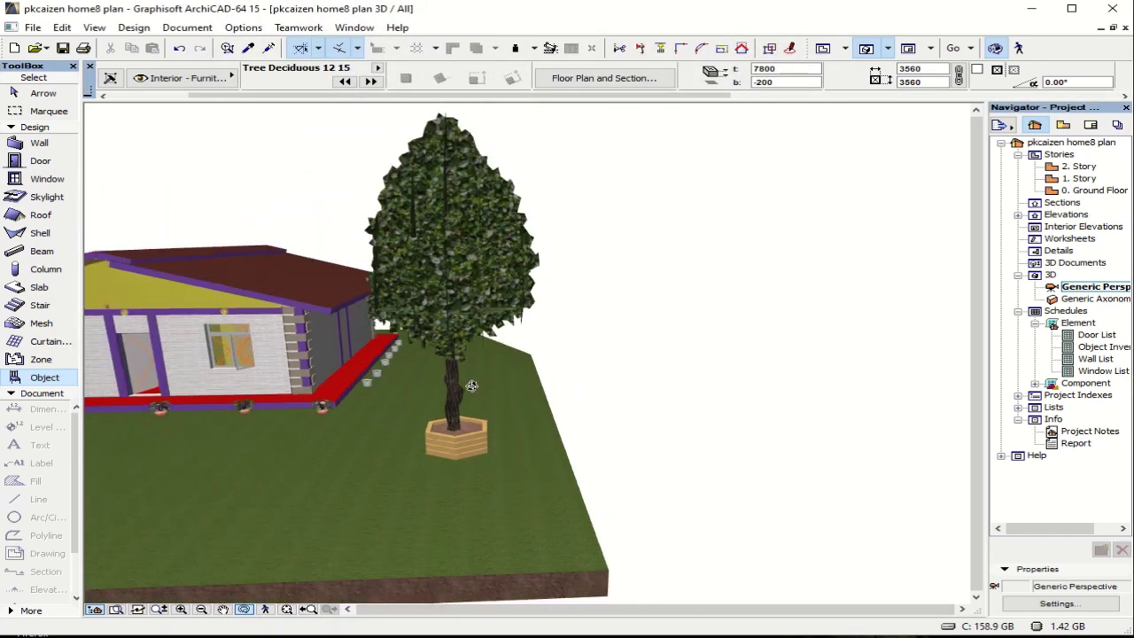
pyautogui.scroll(3, 471, 386)
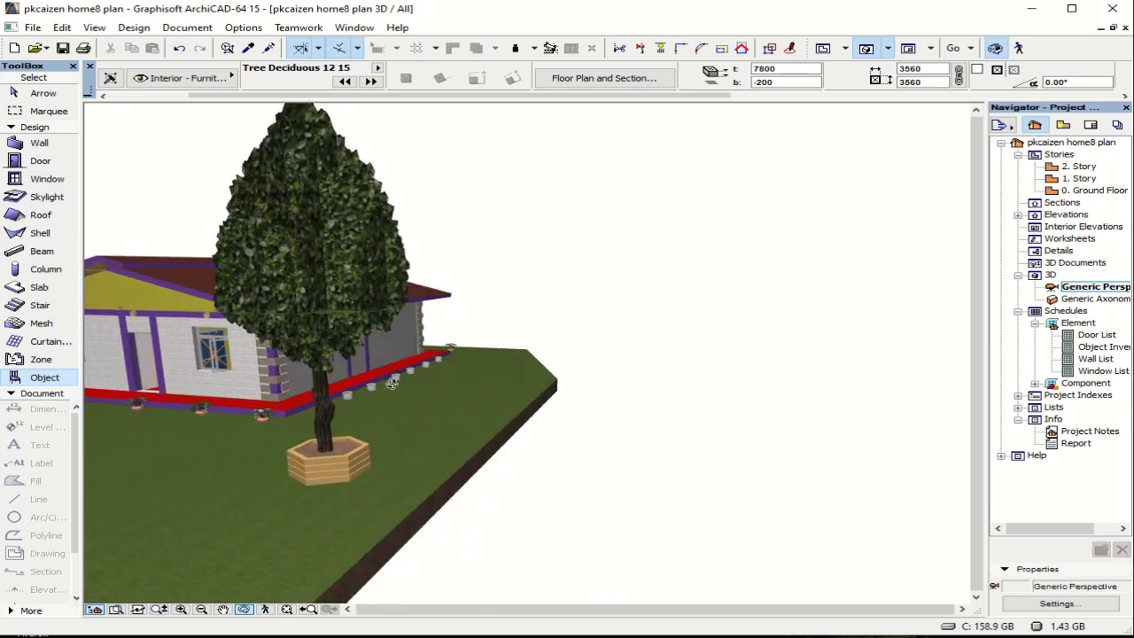
pyautogui.scroll(-3, 470, 394)
pyautogui.press('F2')
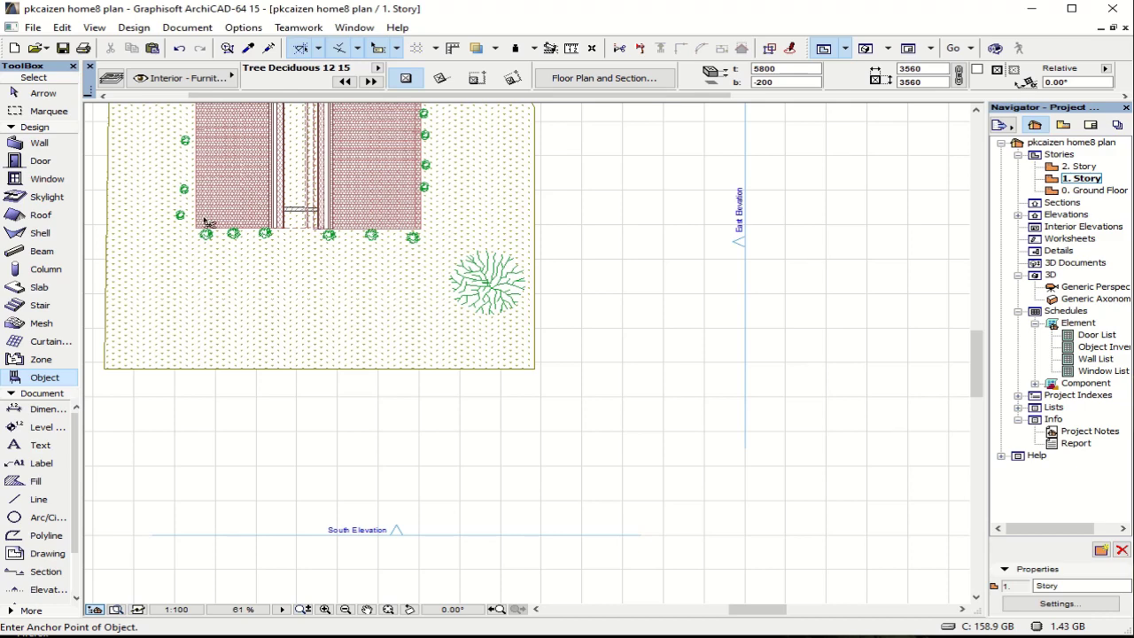
pyautogui.hotkey('ctrl', 't')
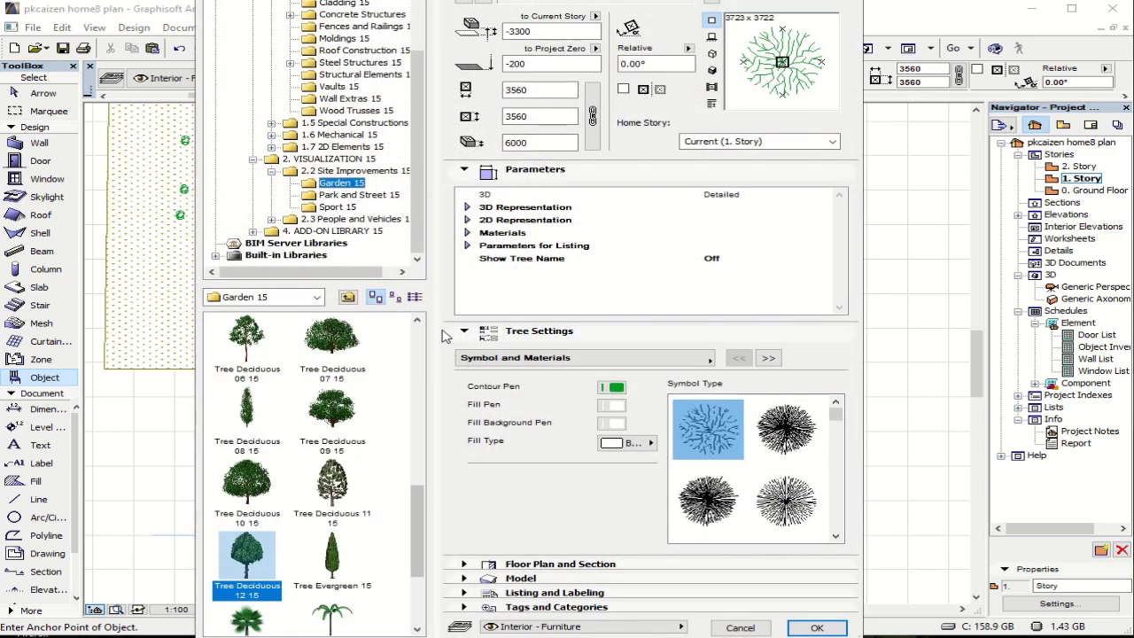
pyautogui.click(329, 195)
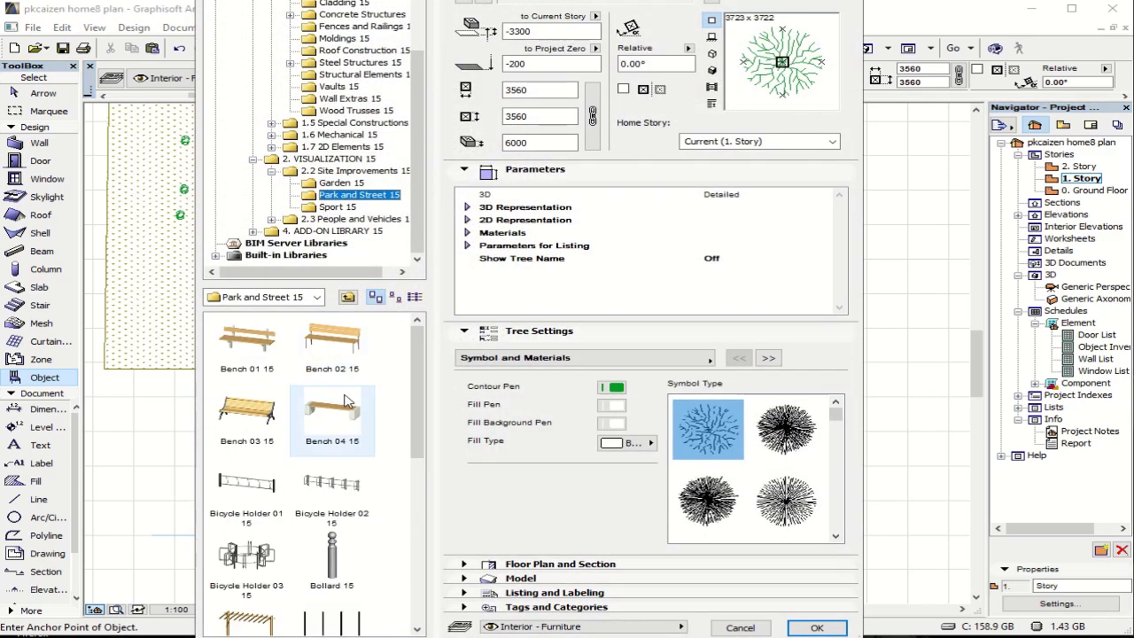
pyautogui.moveTo(416, 382); pyautogui.dragTo(434, 542)
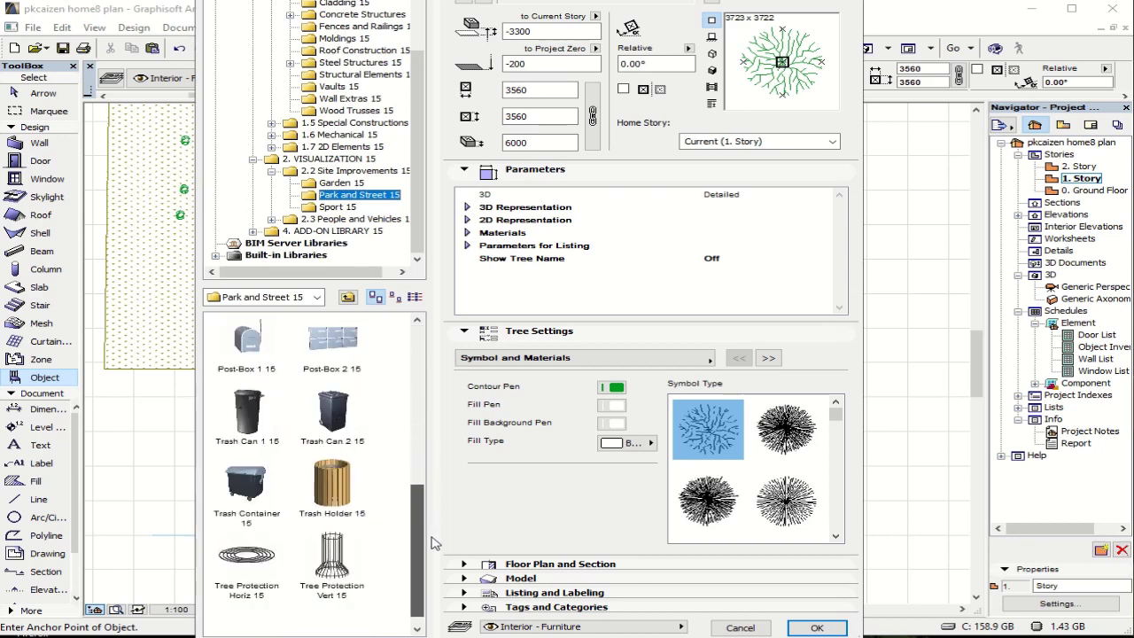
pyautogui.click(243, 421)
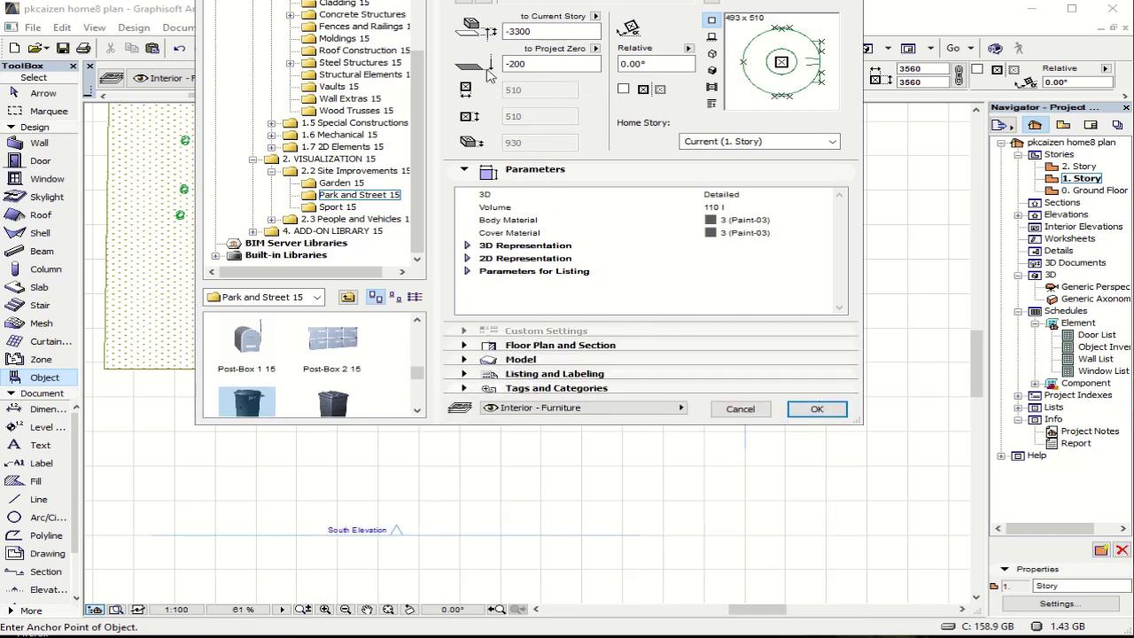
pyautogui.click(824, 408)
pyautogui.scroll(4, 511, 286)
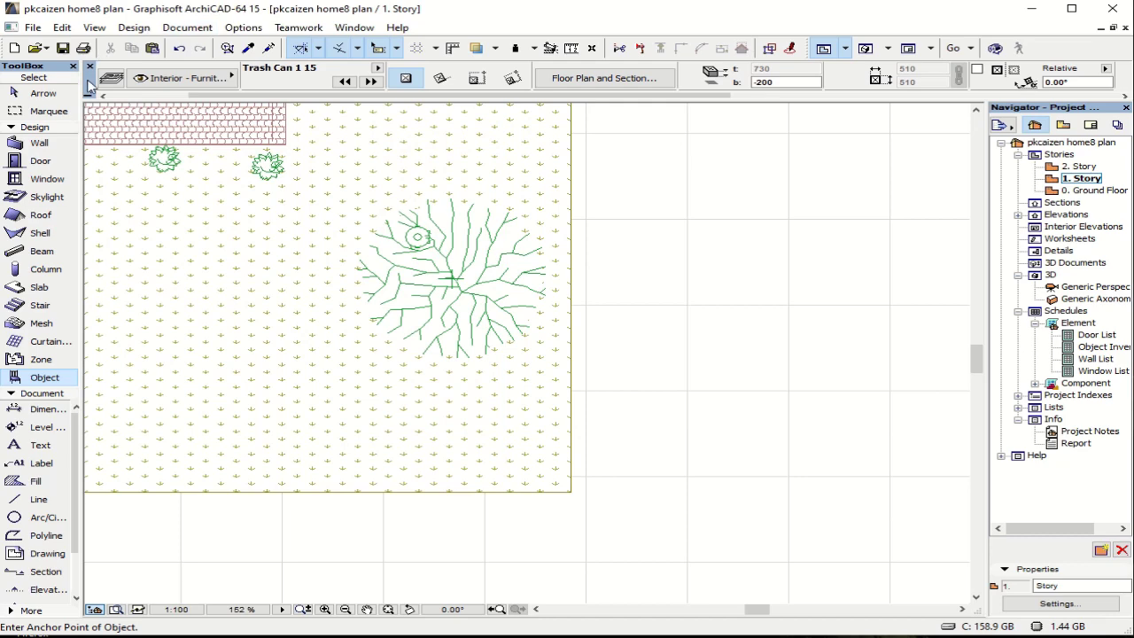
# Step: Place a Bench 03 15 object from the Park and Street 15 library under the tree, beside the trash can
pyautogui.hotkey('ctrl', 't')
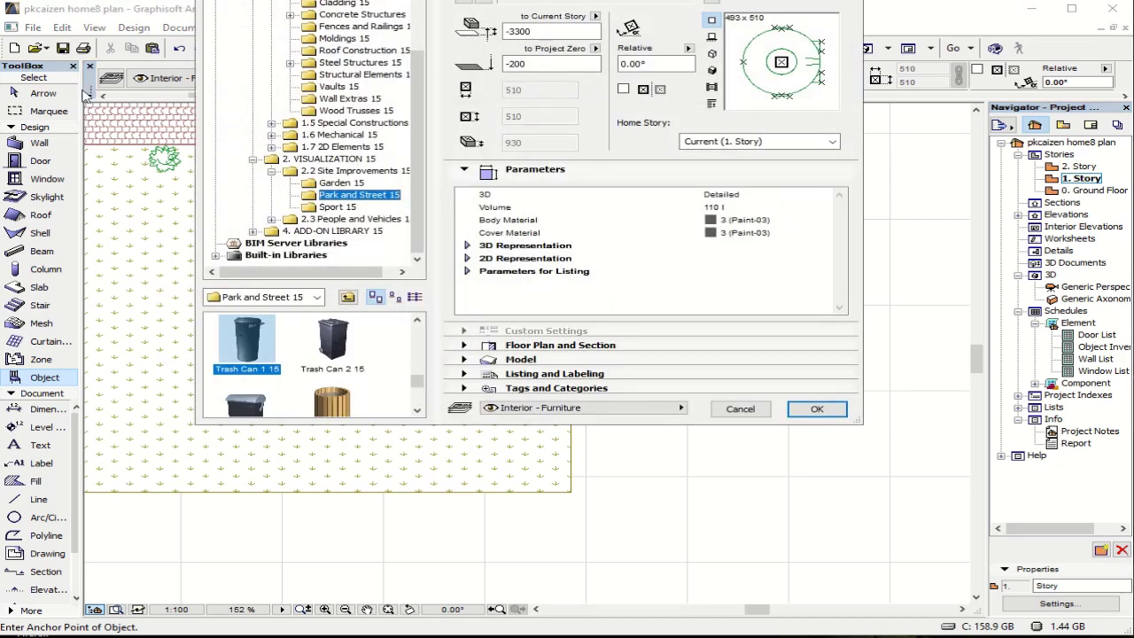
pyautogui.click(416, 412)
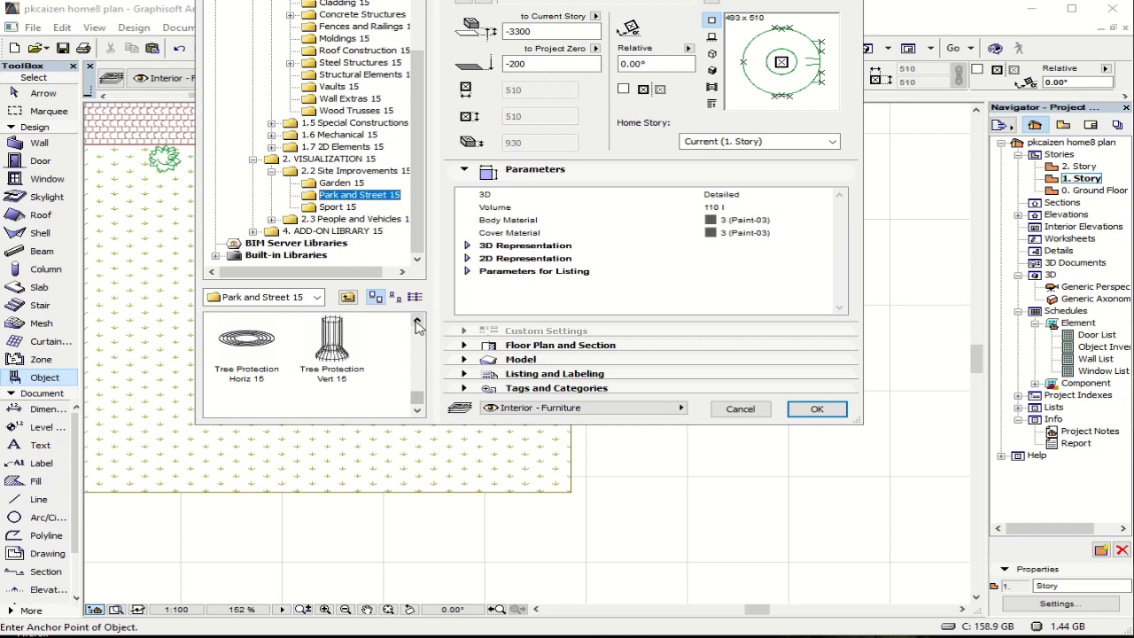
pyautogui.click(416, 323)
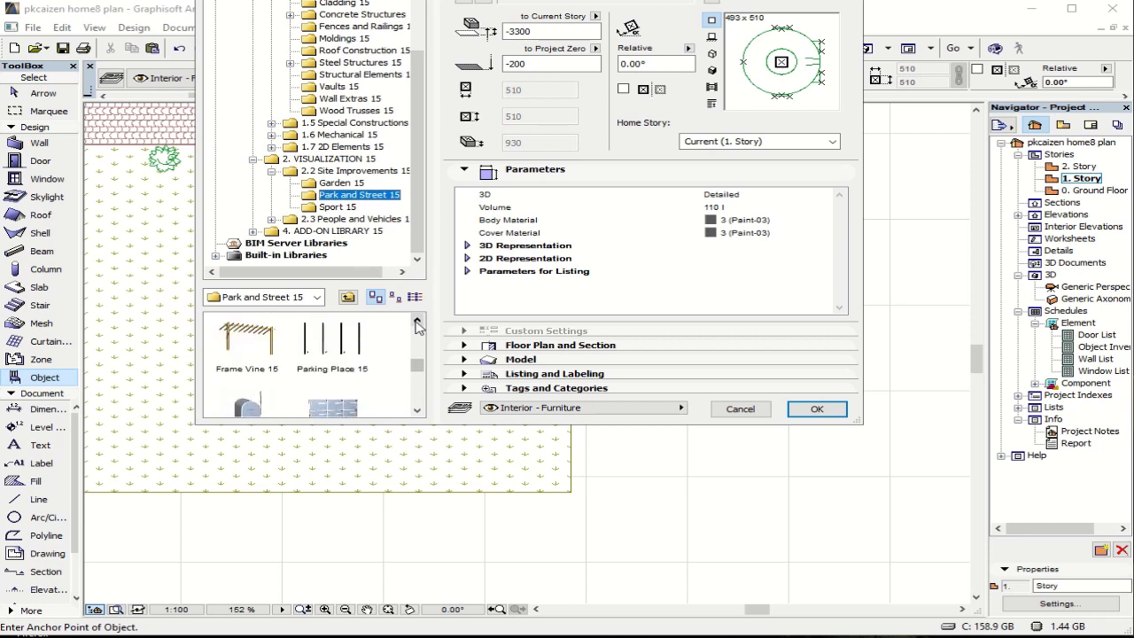
pyautogui.click(416, 323)
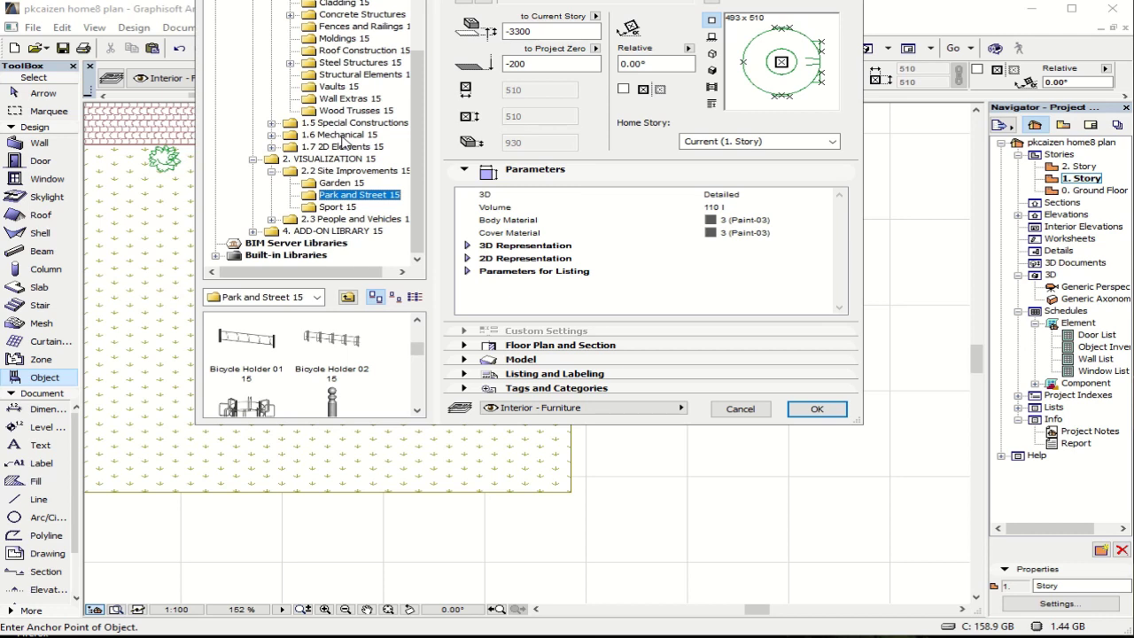
pyautogui.click(329, 124)
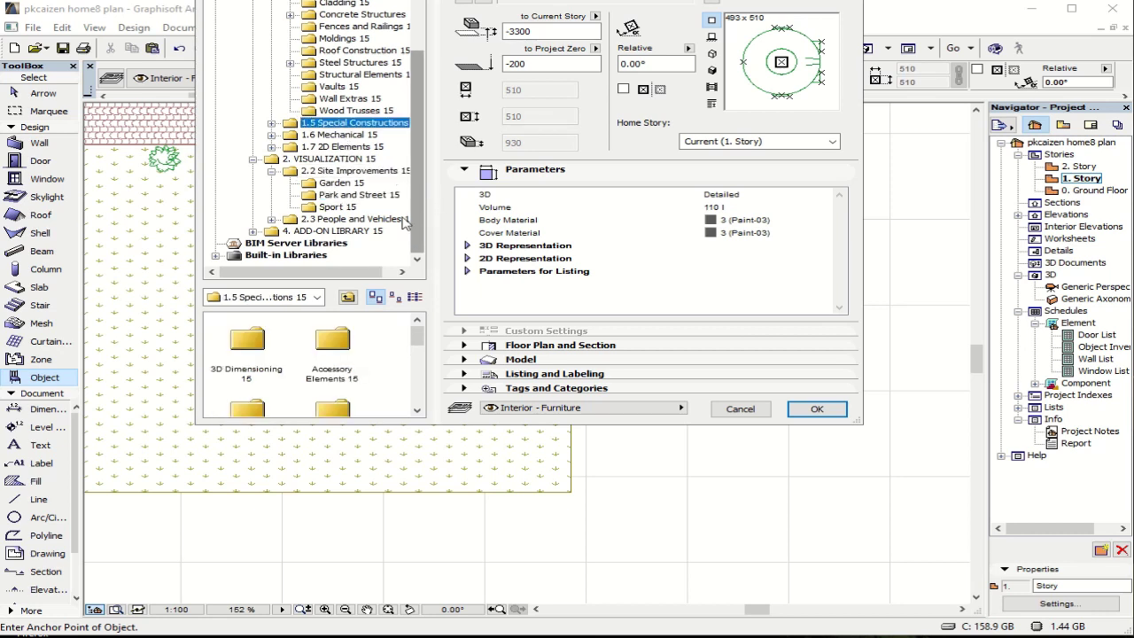
pyautogui.click(341, 196)
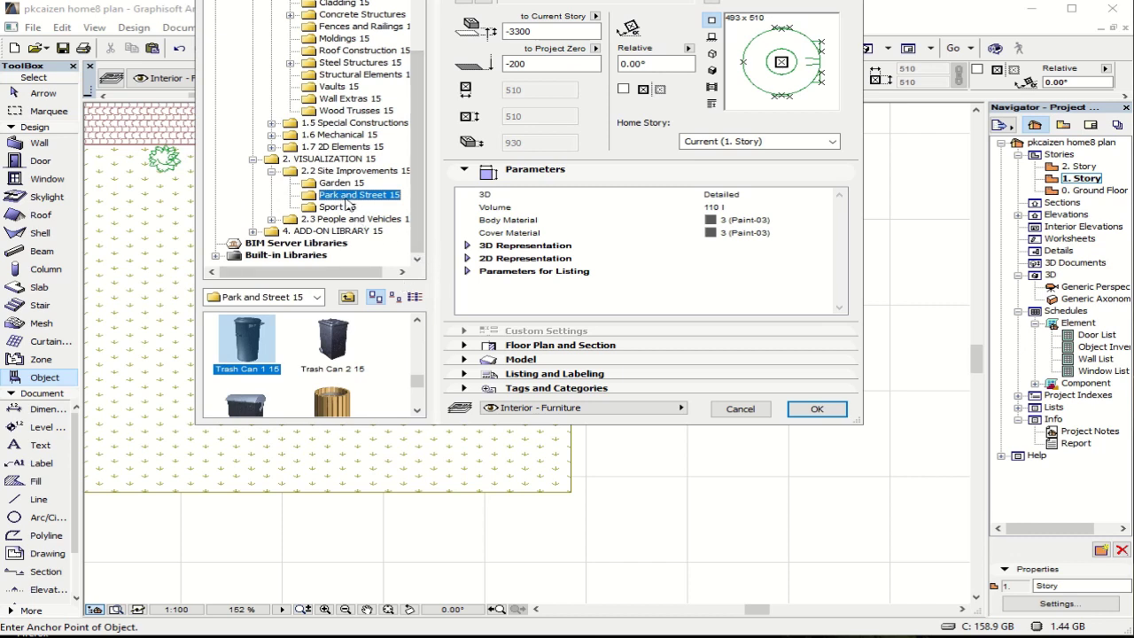
pyautogui.scroll(-1, 423, 388)
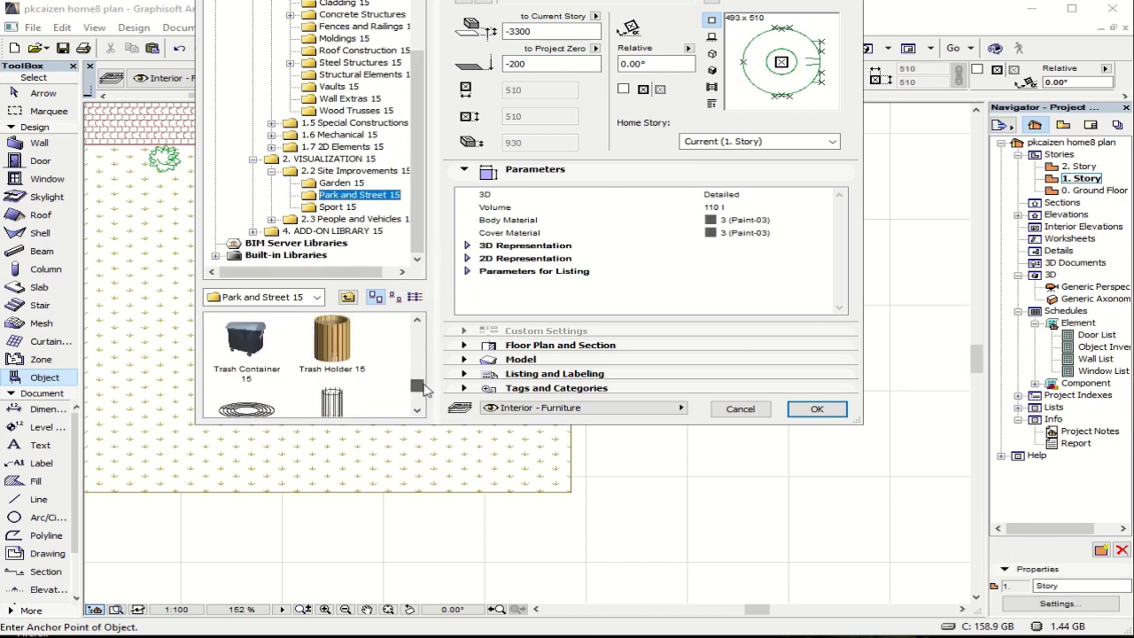
pyautogui.scroll(5, 419, 329)
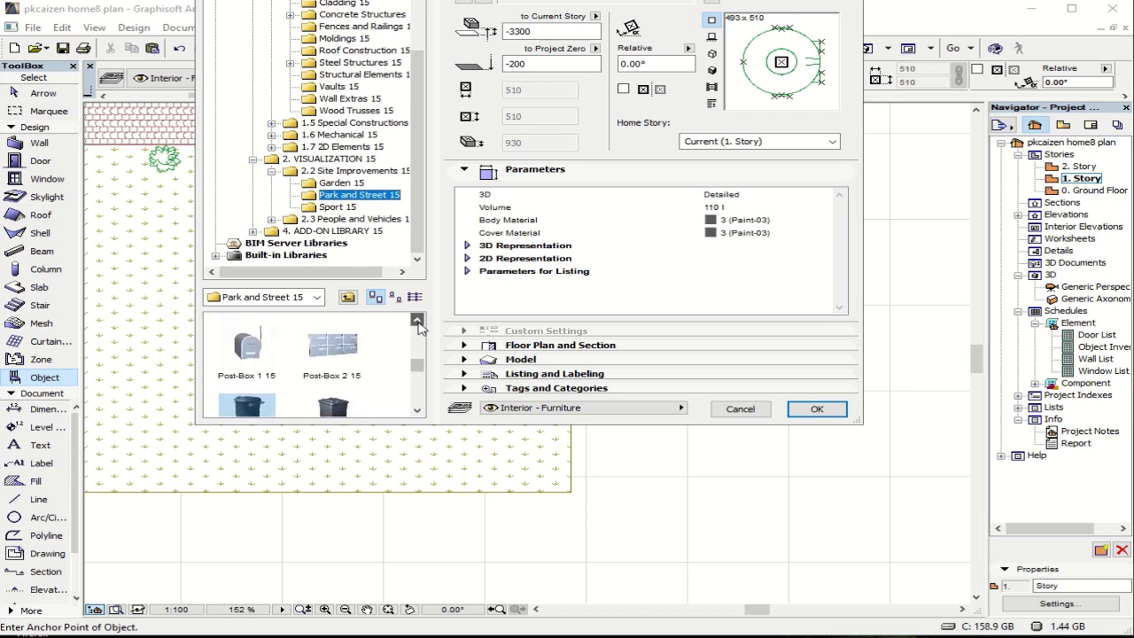
pyautogui.scroll(1, 419, 327)
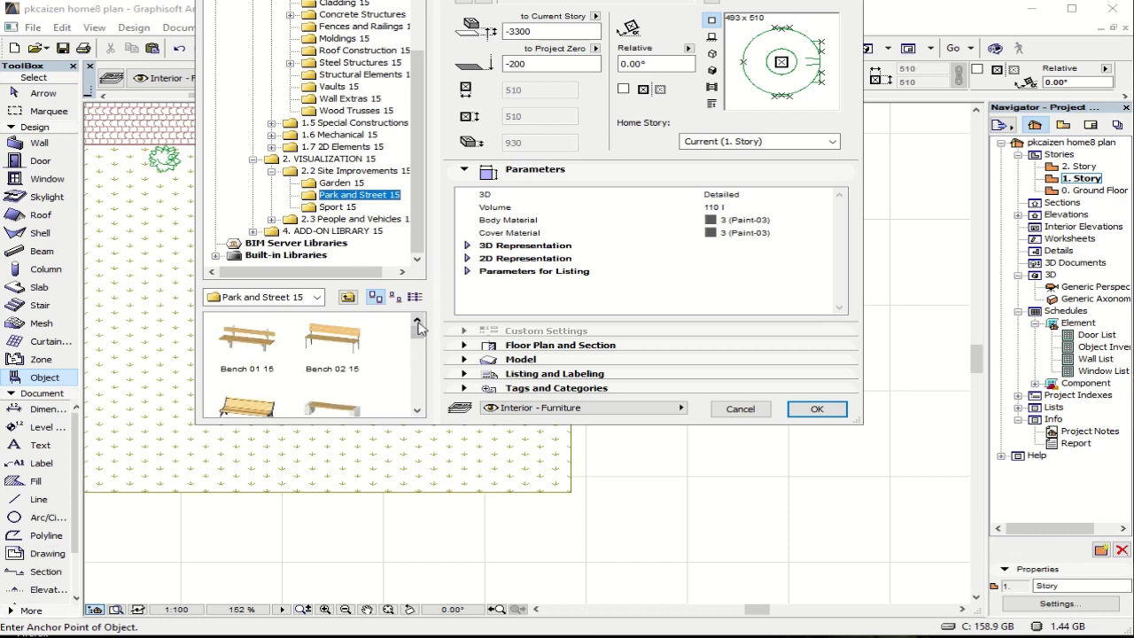
pyautogui.click(240, 409)
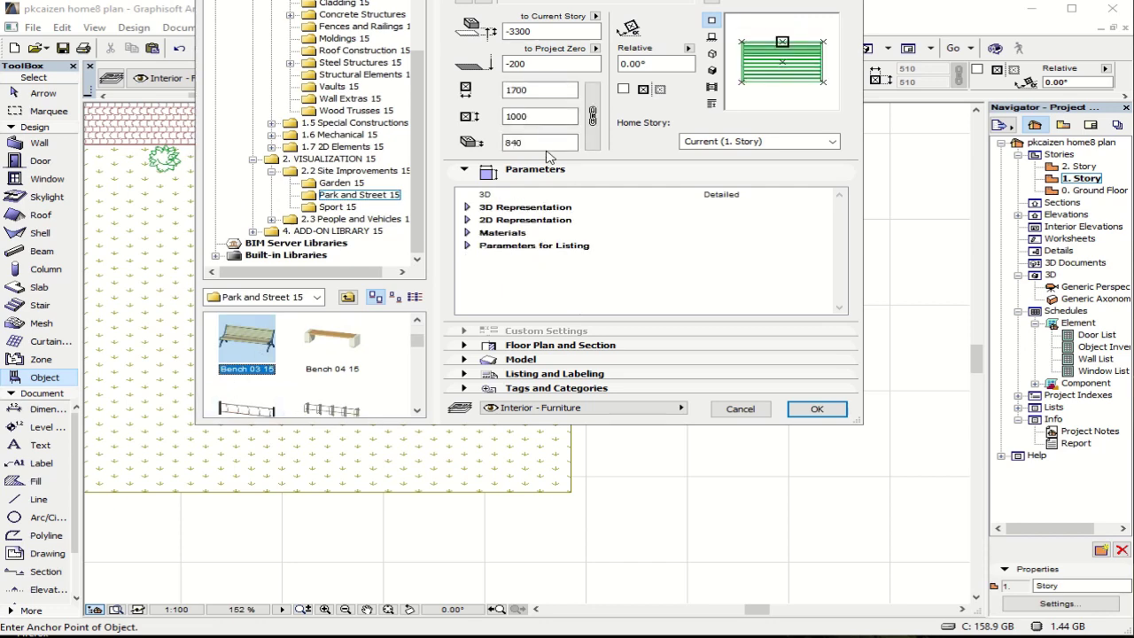
pyautogui.click(817, 409)
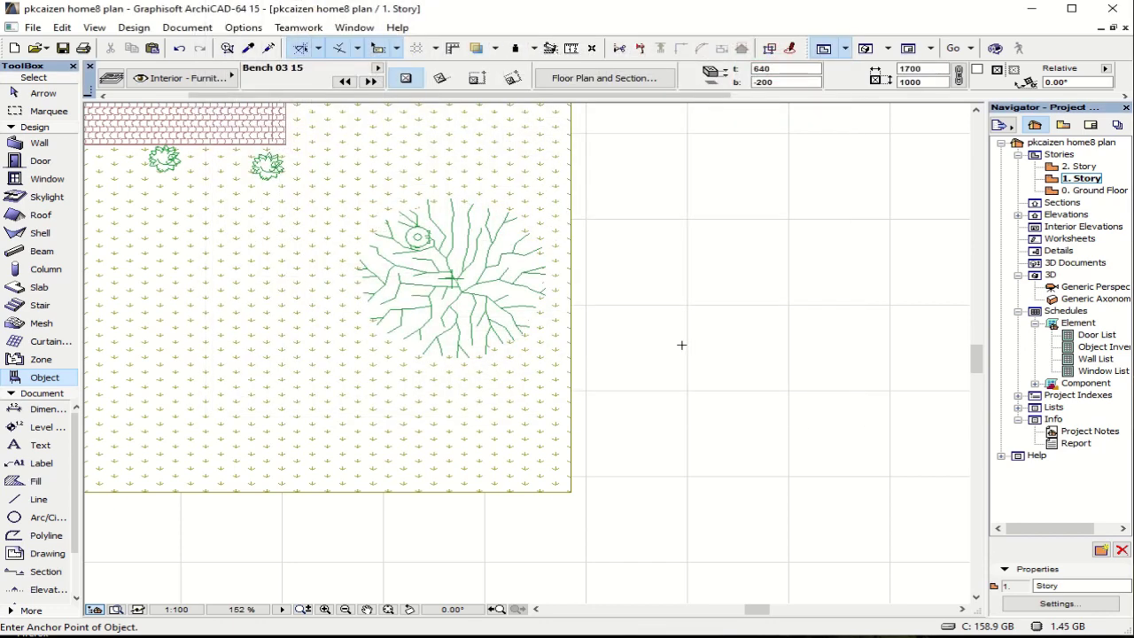
pyautogui.click(472, 211)
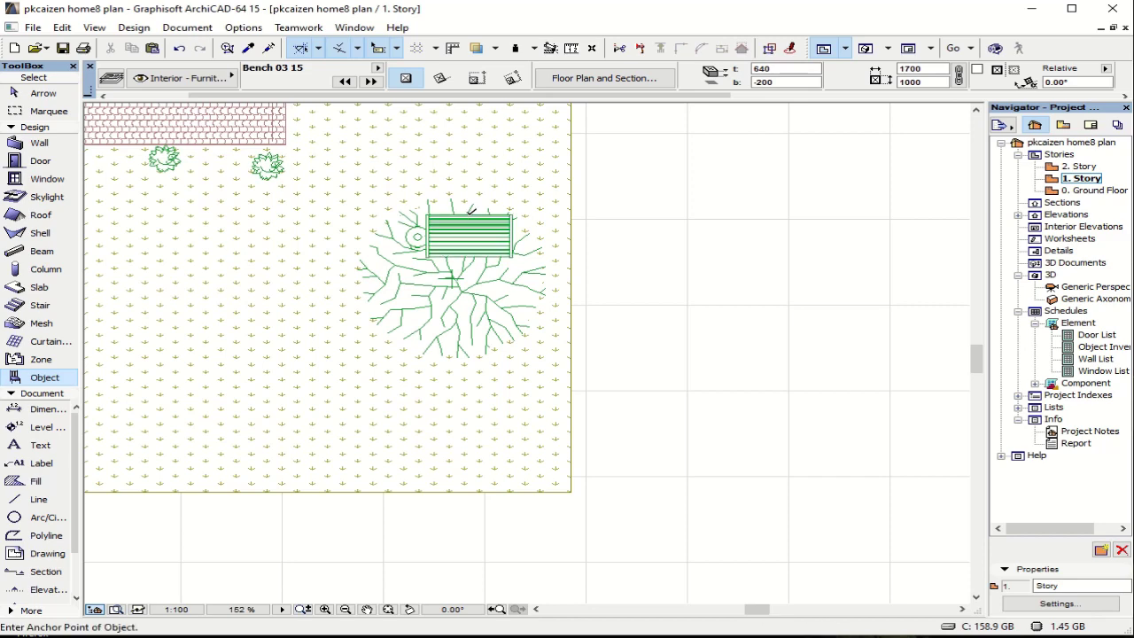
# Step: In the 3D view, move the bench together with the tree a short distance away from the trash can
pyautogui.press('F3')
pyautogui.scroll(10, 489, 424)
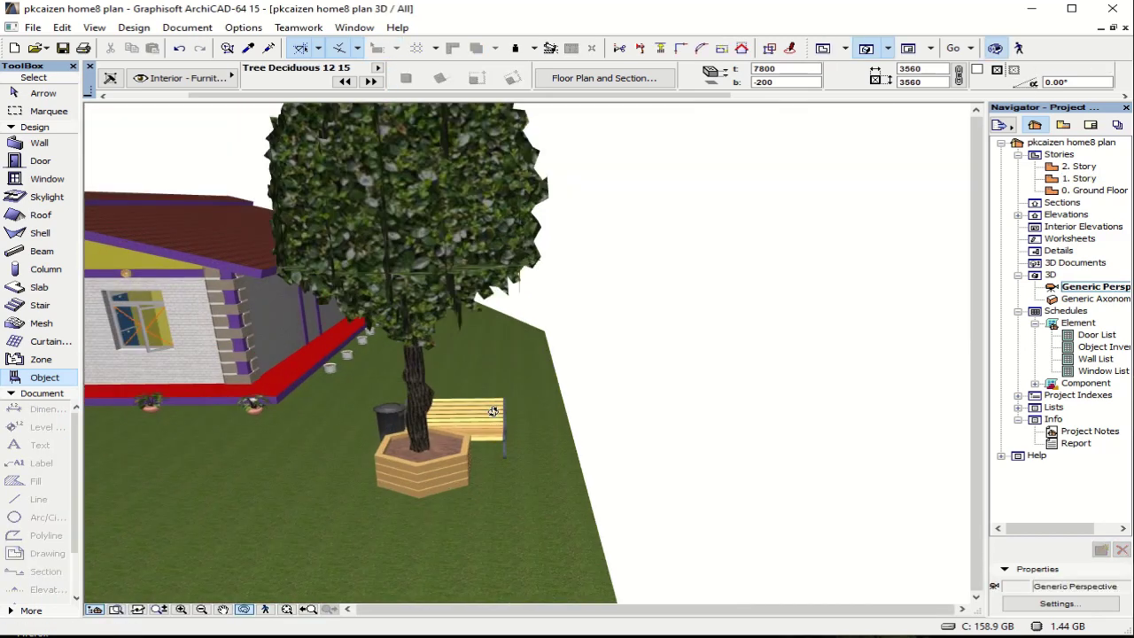
pyautogui.scroll(-10, 495, 411)
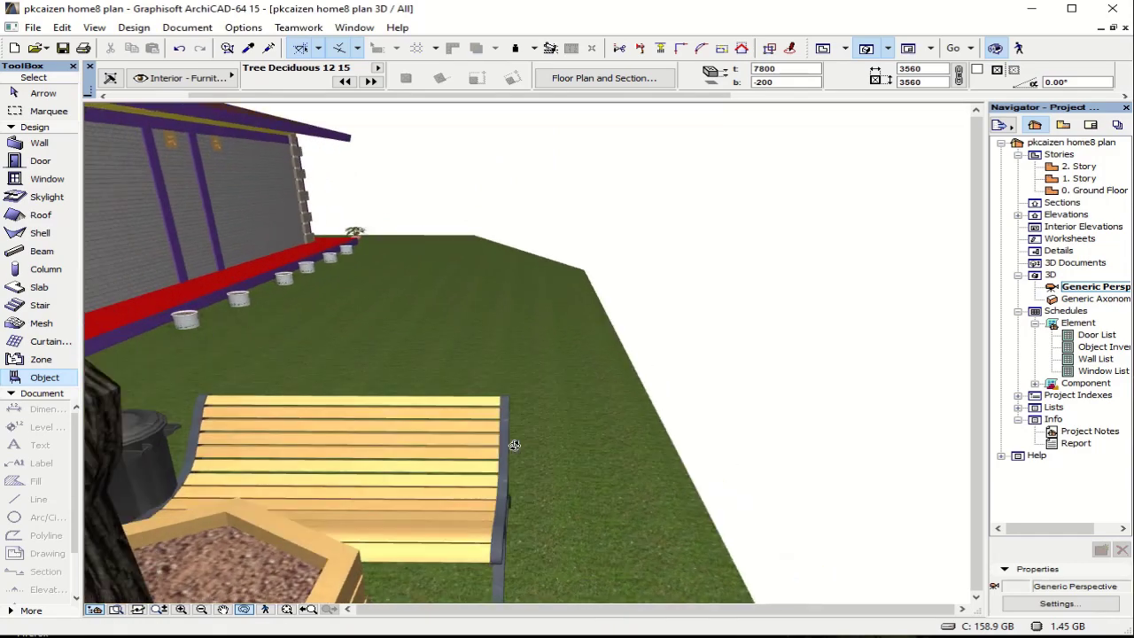
pyautogui.moveTo(624, 396); pyautogui.dragTo(397, 386)
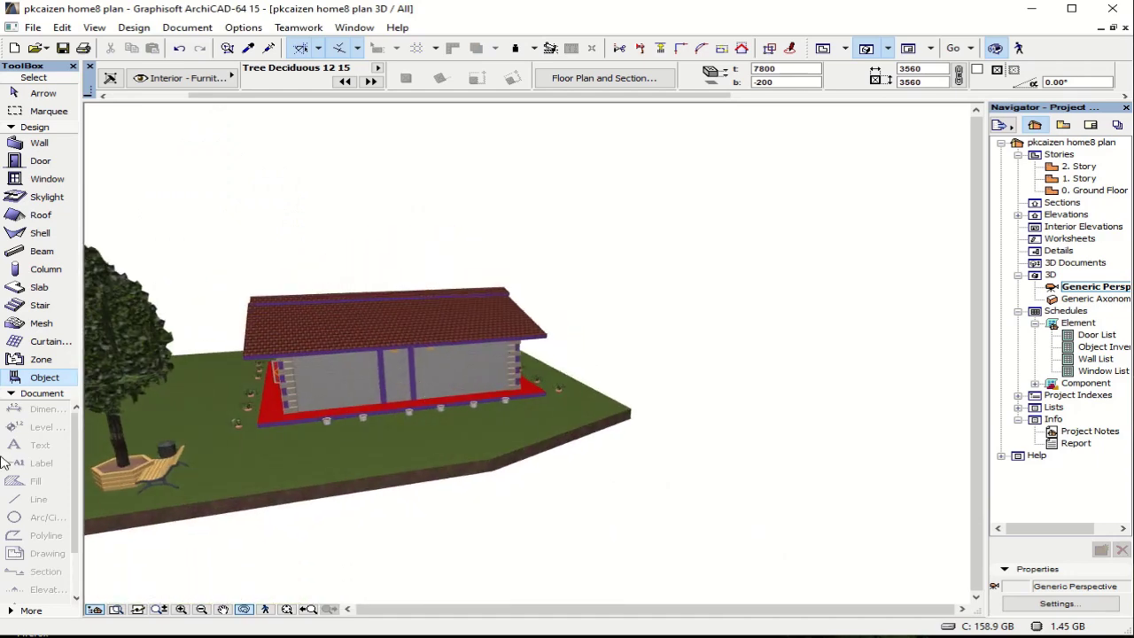
pyautogui.scroll(3, 142, 468)
pyautogui.scroll(4, 137, 460)
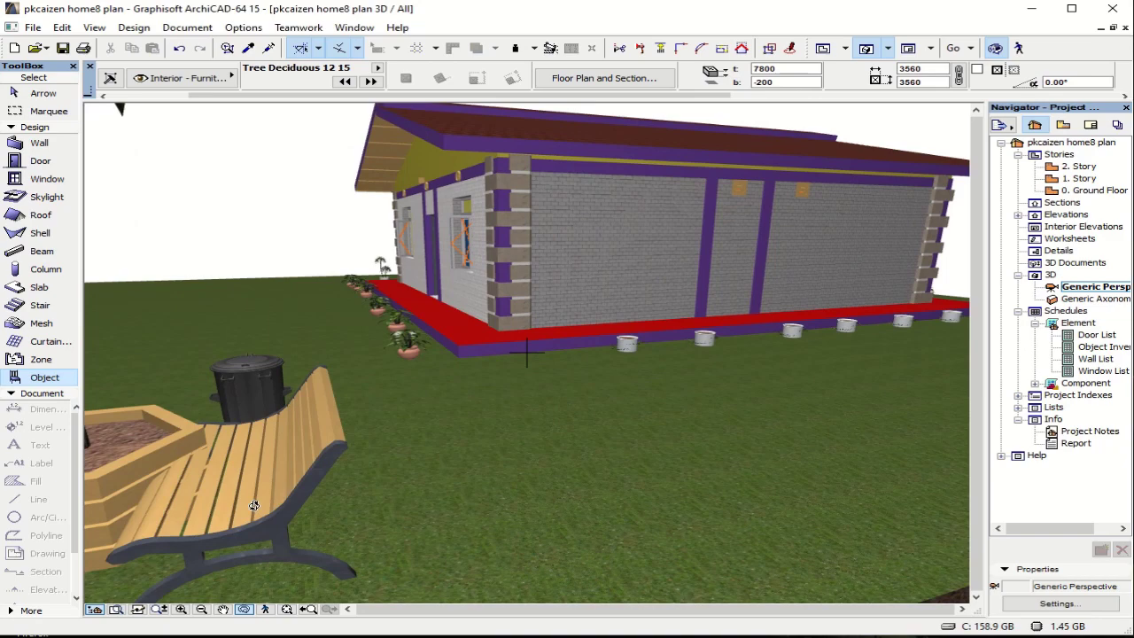
pyautogui.press('Escape')
pyautogui.click(254, 505)
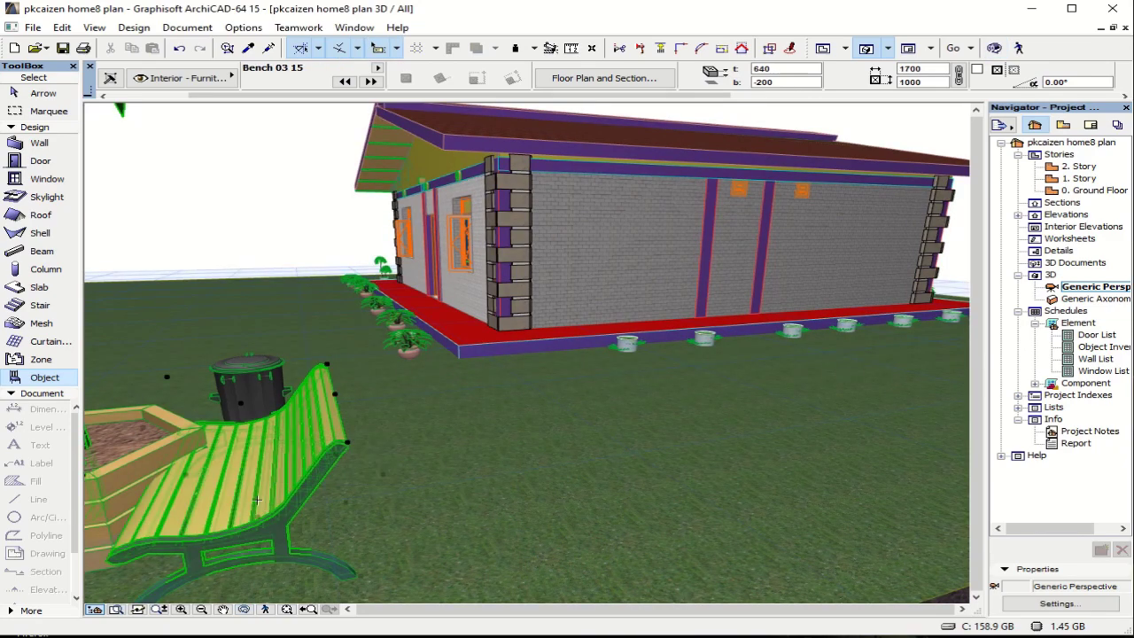
pyautogui.rightClick(257, 500)
pyautogui.moveTo(315, 310)
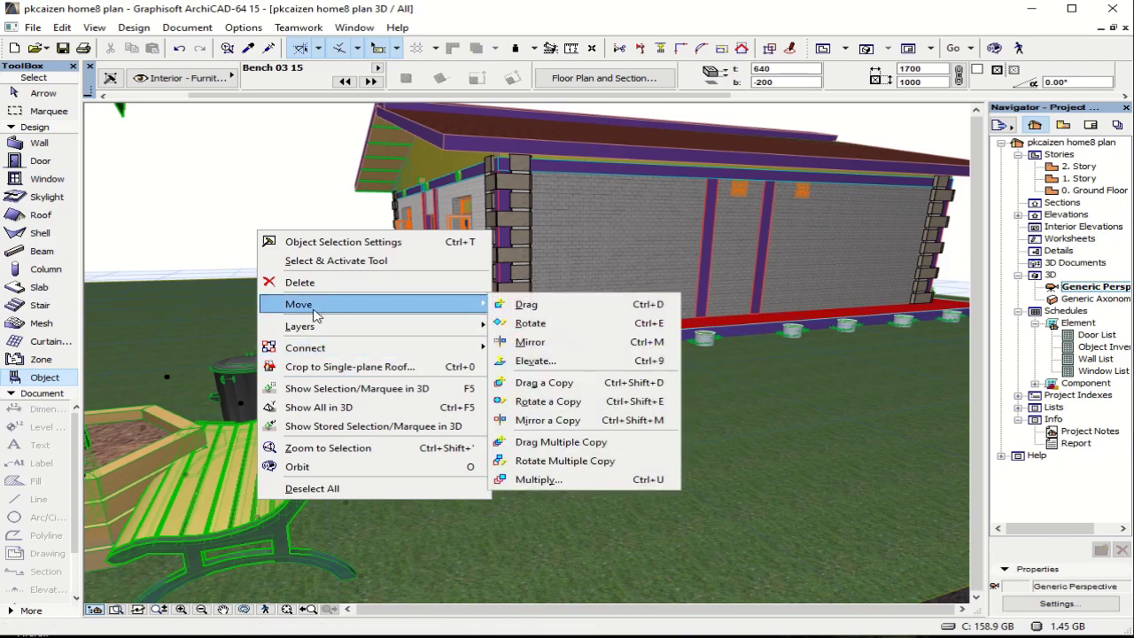
pyautogui.click(528, 304)
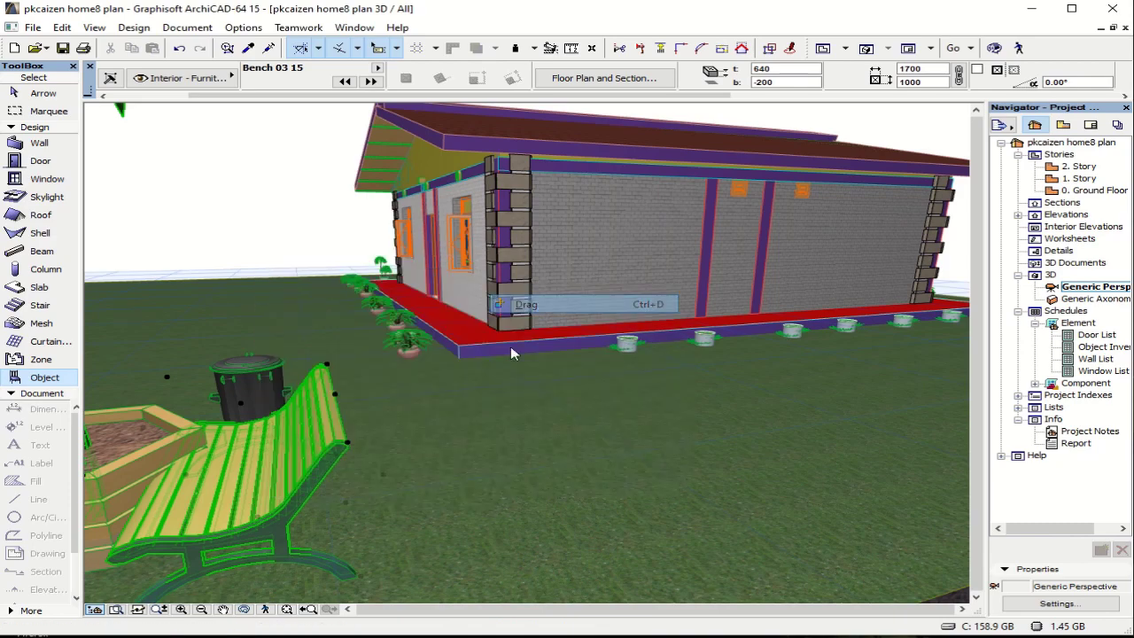
pyautogui.click(347, 441)
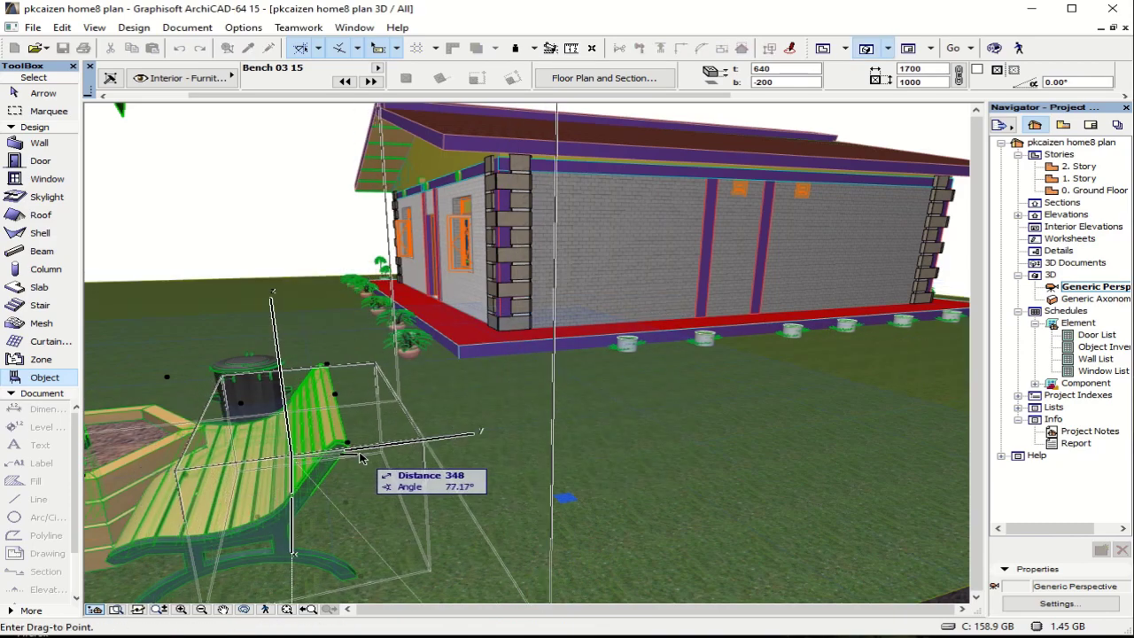
pyautogui.click(372, 460)
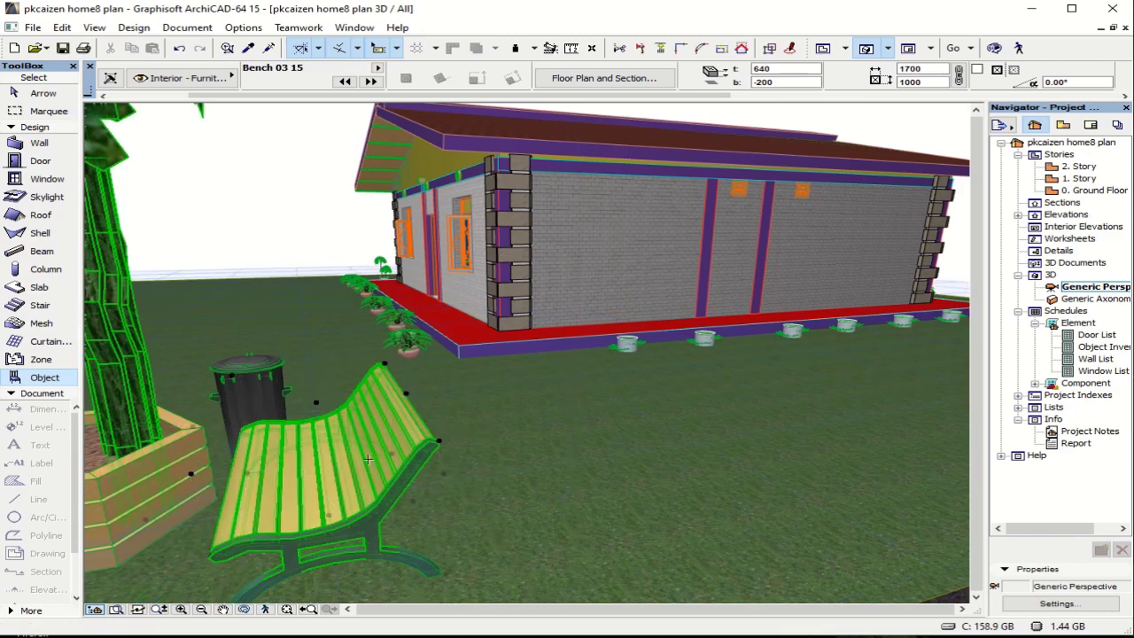
# Step: Rotate the selected bench and tree about the bench's back so the bench's angle is about 164°
pyautogui.rightClick(364, 460)
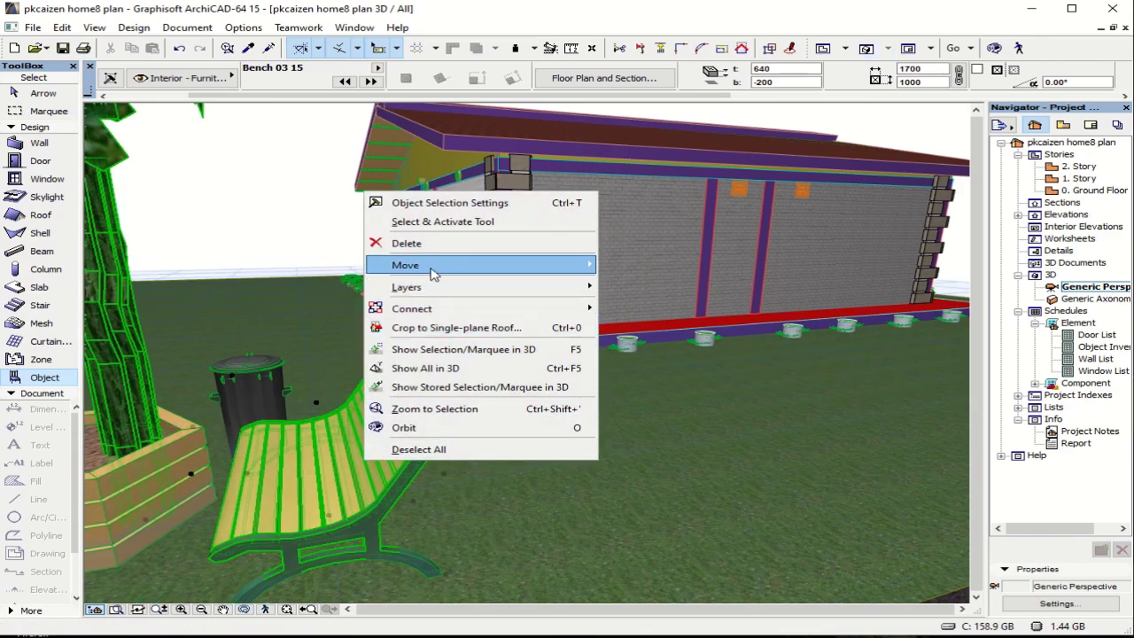
pyautogui.moveTo(436, 266)
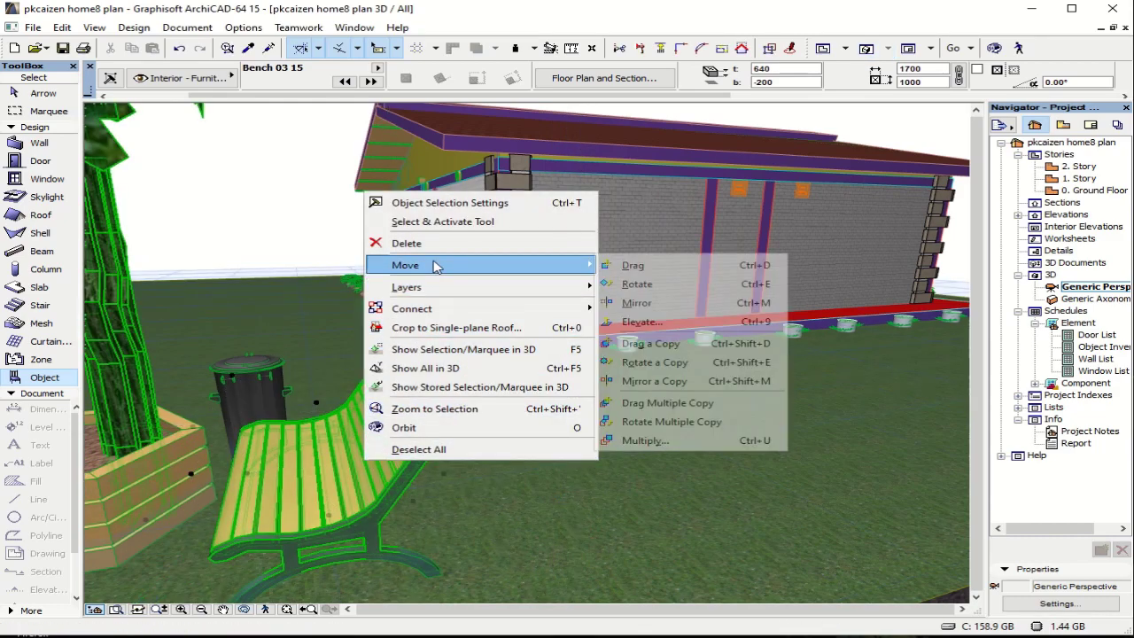
pyautogui.click(634, 285)
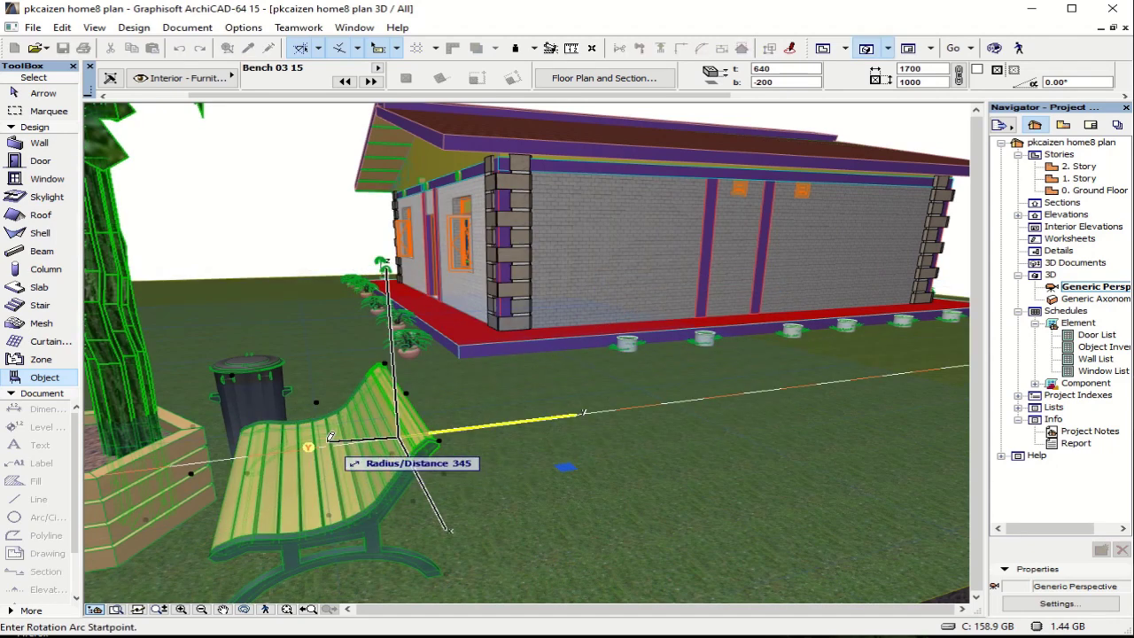
pyautogui.click(326, 443)
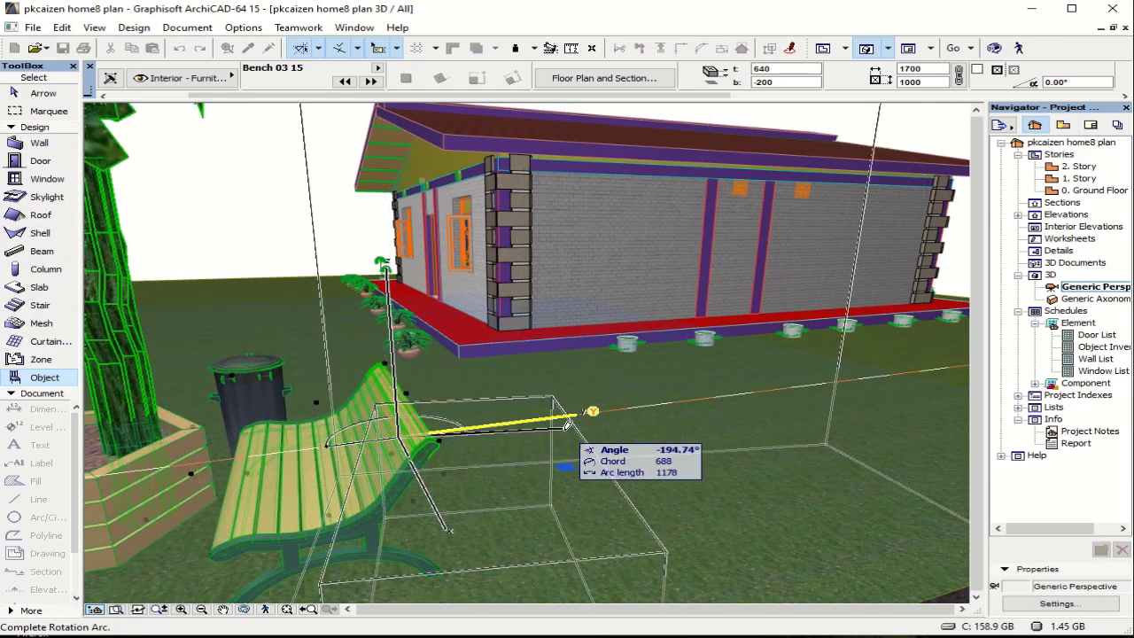
pyautogui.click(617, 434)
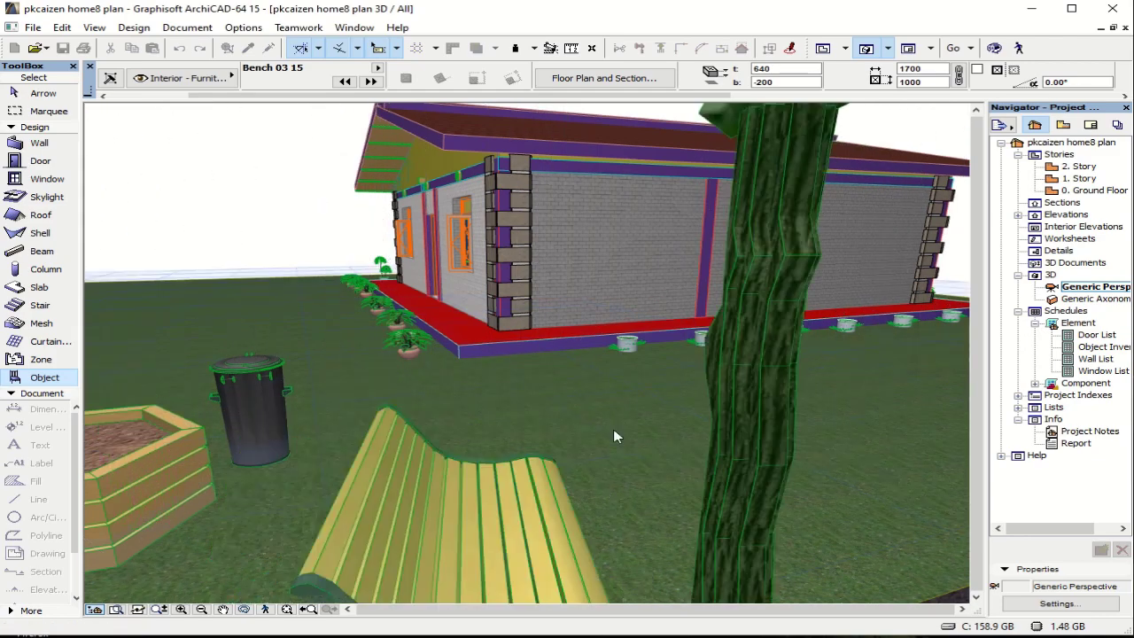
pyautogui.scroll(-5, 527, 438)
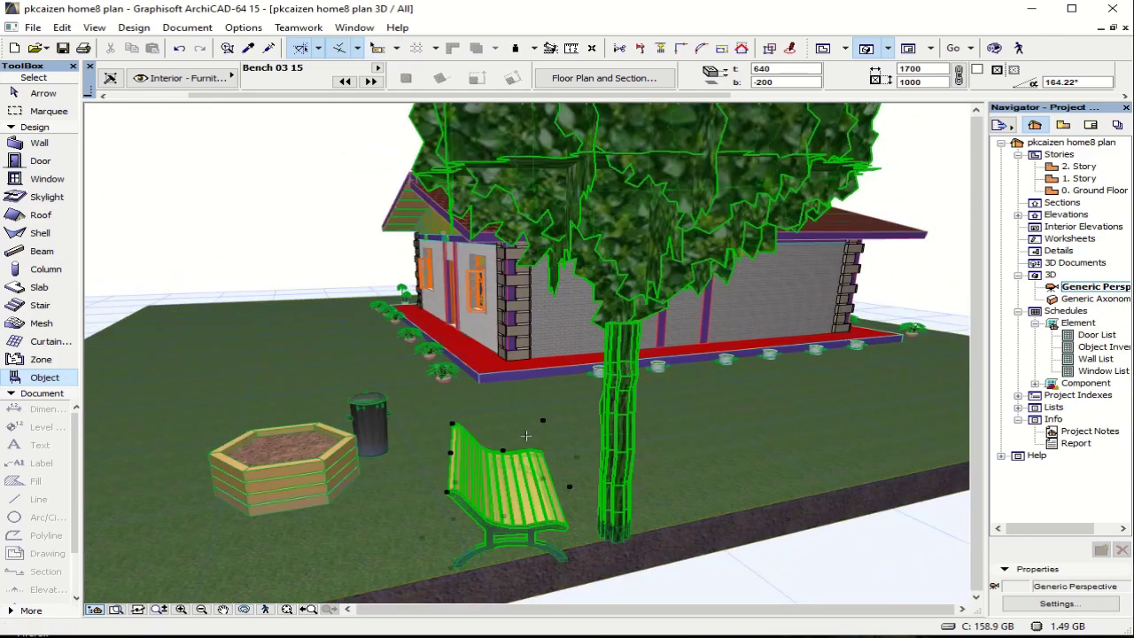
# Step: Move only the deciduous tree from beside the bench into the soil of the hexagonal wooden planter
pyautogui.press('Escape')
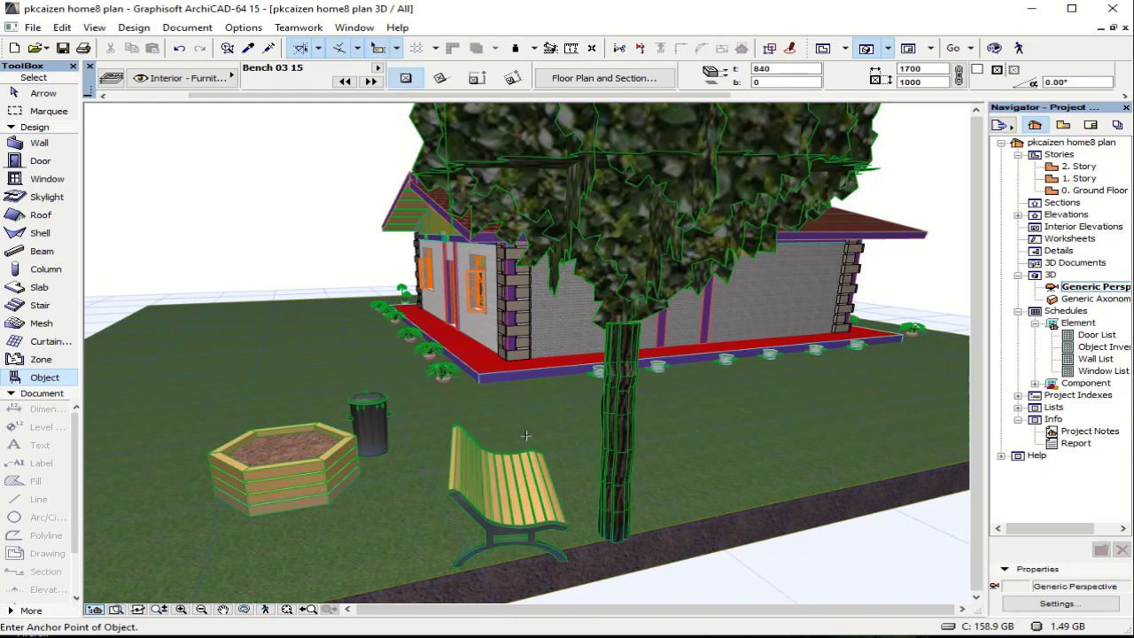
pyautogui.keyDown('shift'); pyautogui.click(617, 469); pyautogui.keyUp('shift')
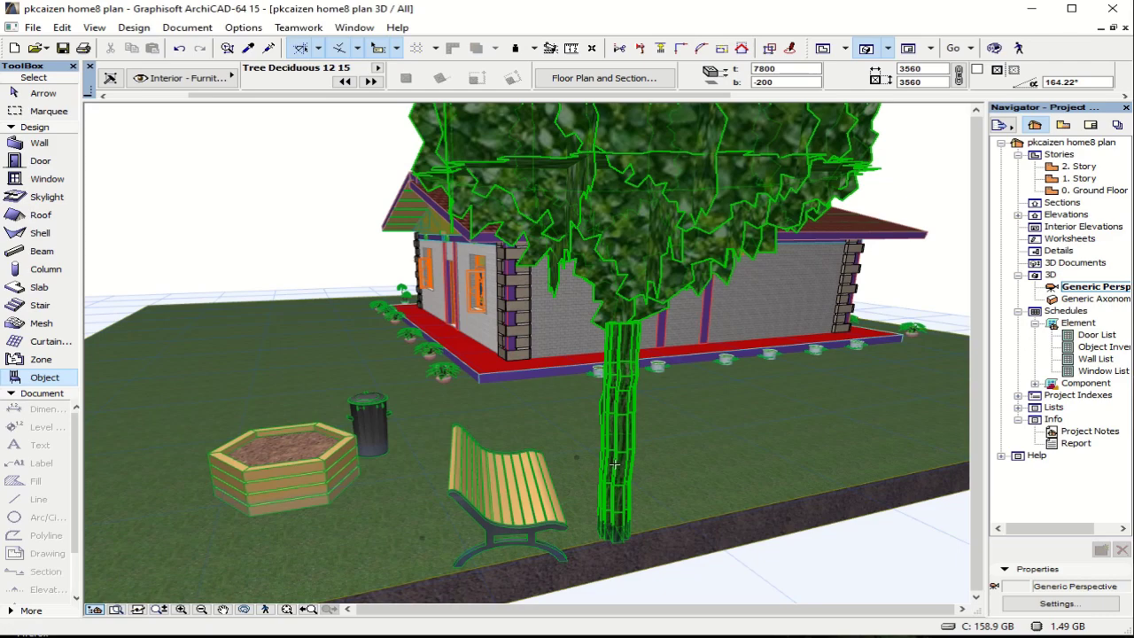
pyautogui.hotkey('ctrl', 'd')
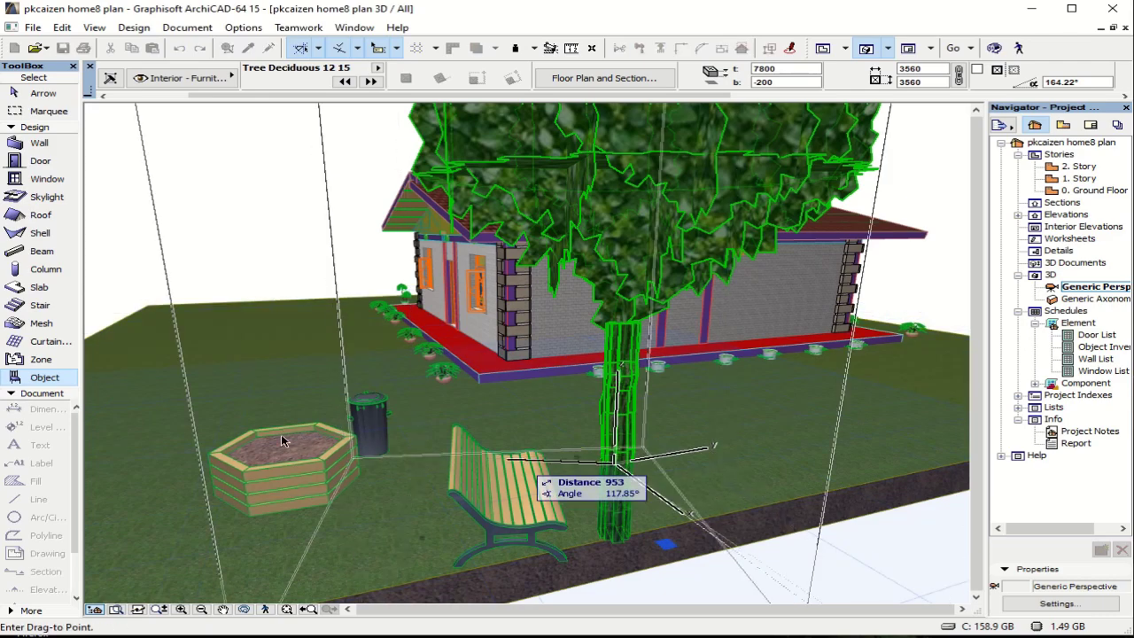
pyautogui.click(282, 441)
pyautogui.scroll(5, 283, 441)
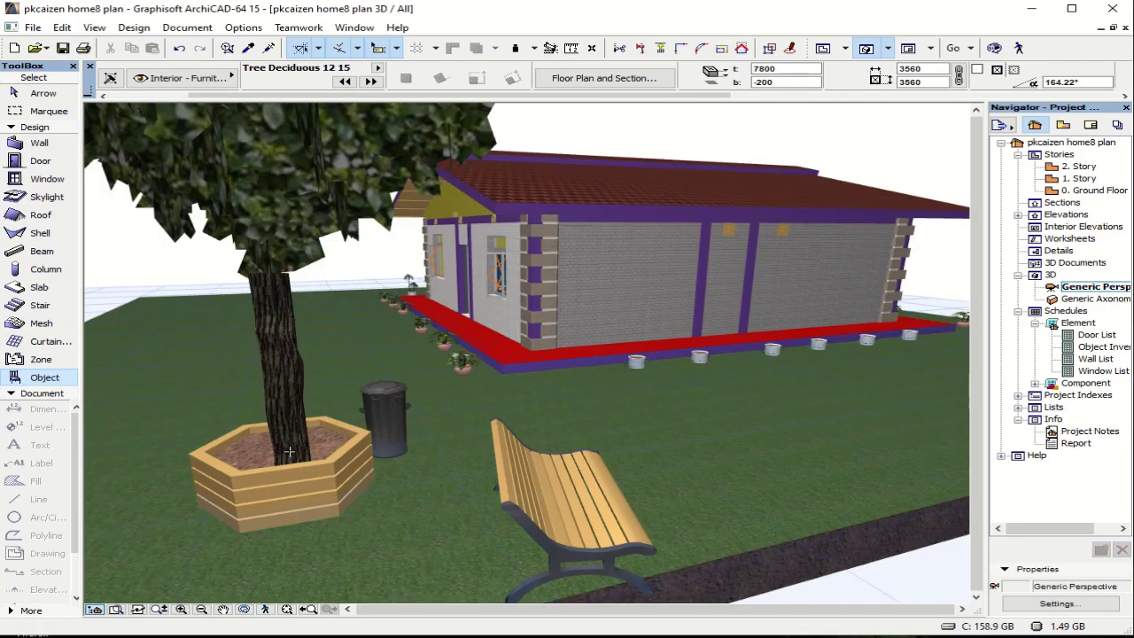
# Step: Move the bench about 1461 mm towards the planter so it stands beside the tree and the trash can
pyautogui.hotkey('ctrl', 'a')
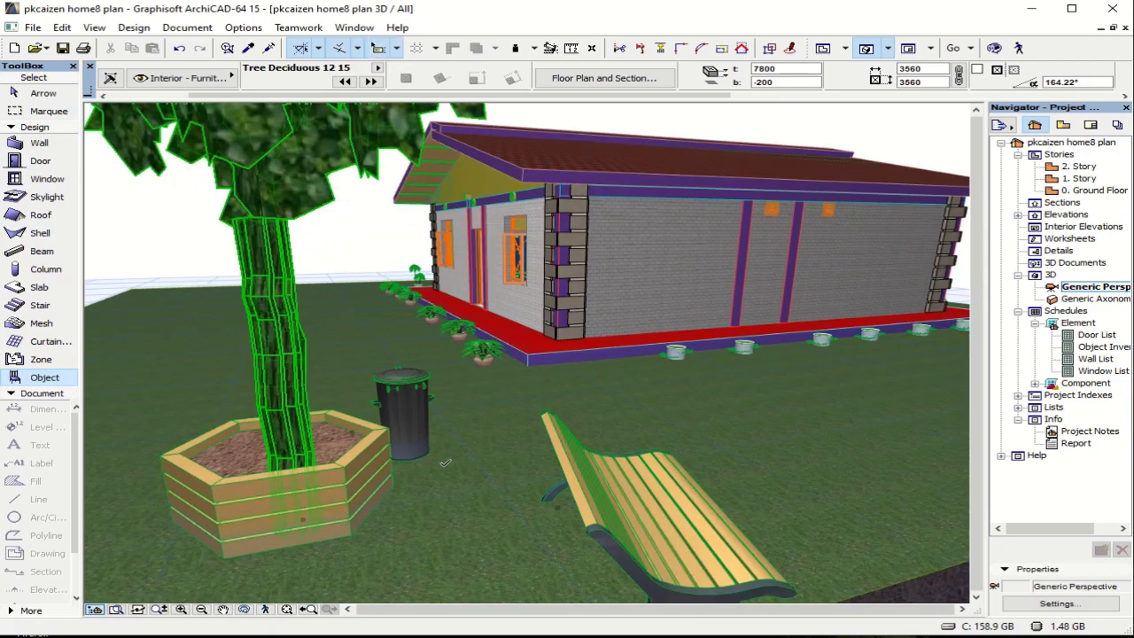
pyautogui.click(633, 501)
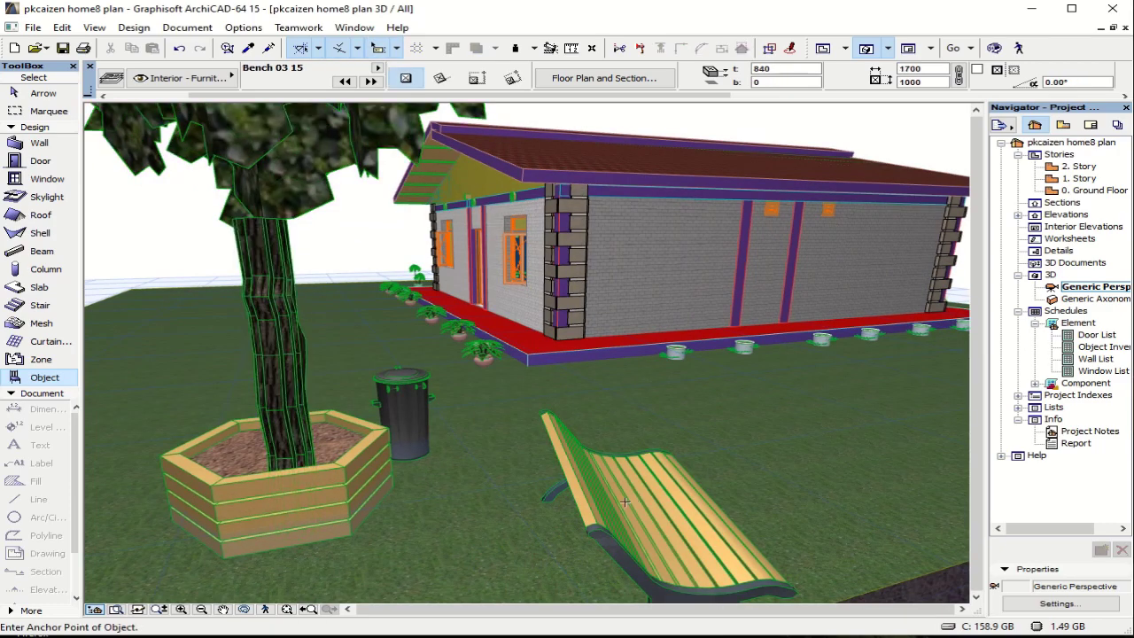
pyautogui.keyDown('shift'); pyautogui.click(620, 505); pyautogui.keyUp('shift')
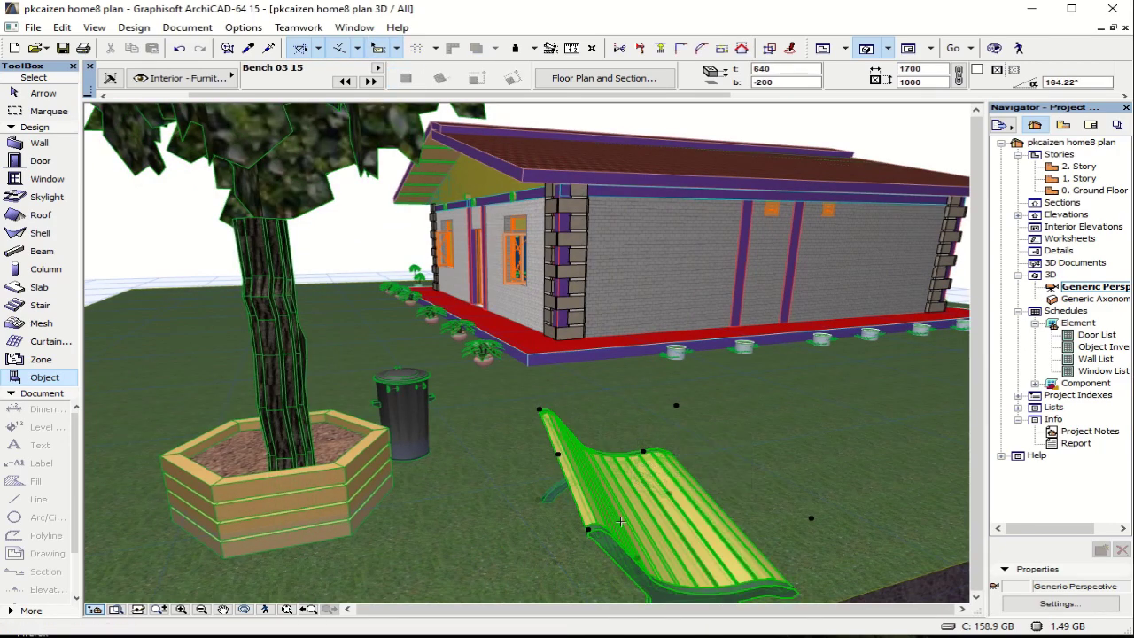
pyautogui.hotkey('ctrl', 'd')
pyautogui.click(629, 522)
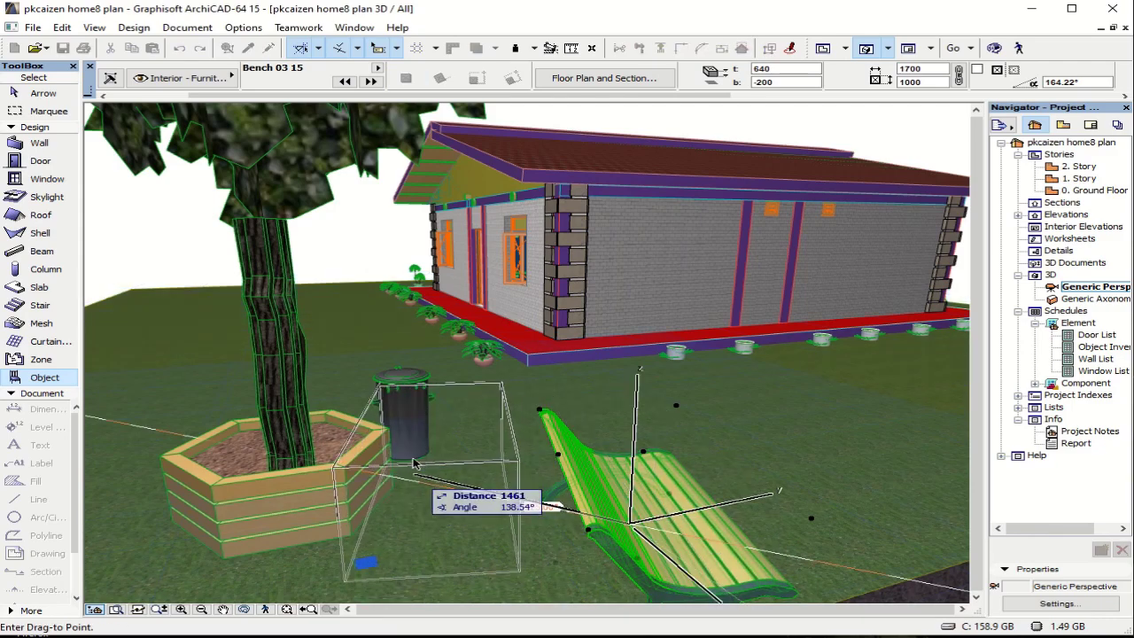
pyautogui.click(414, 463)
pyautogui.press('Escape')
pyautogui.scroll(3, 328, 445)
pyautogui.scroll(2, 328, 445)
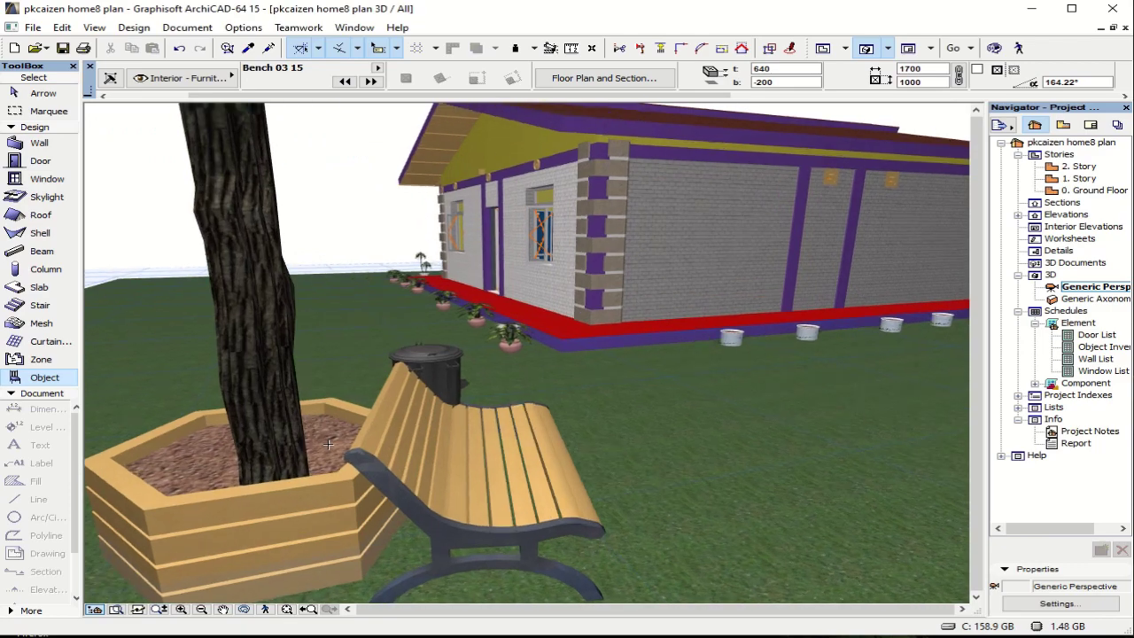
# Step: Move the trash can a short distance away from the end of the bench, towards the open lawn
pyautogui.click(339, 452)
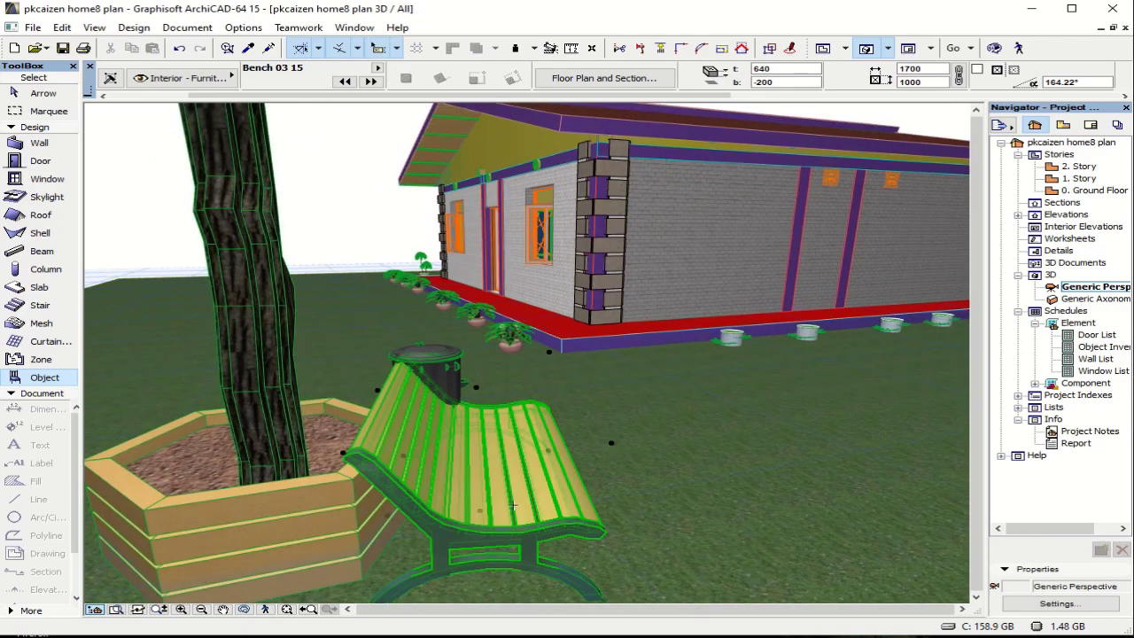
pyautogui.press('o')
pyautogui.moveTo(530, 493); pyautogui.dragTo(492, 503)
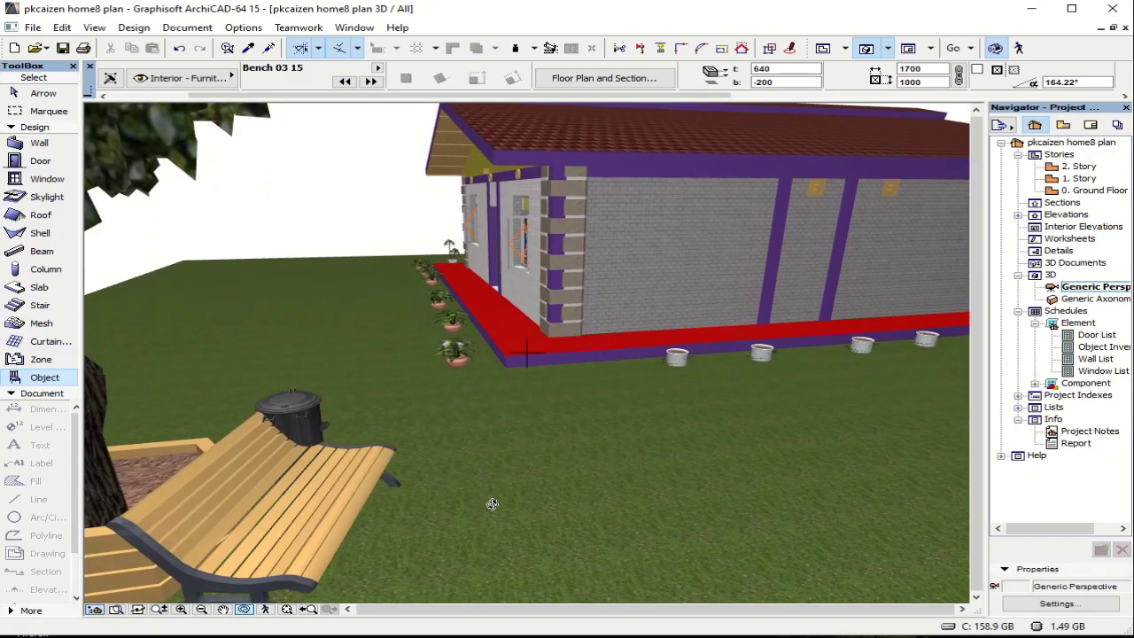
pyautogui.moveTo(356, 429); pyautogui.dragTo(200, 411)
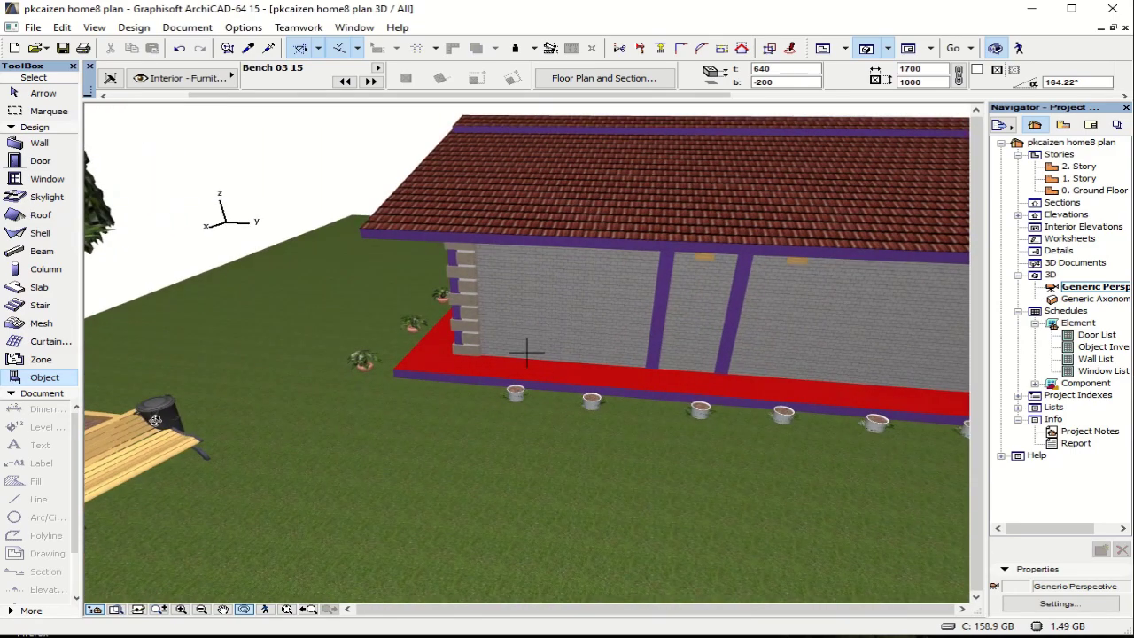
pyautogui.press('Escape')
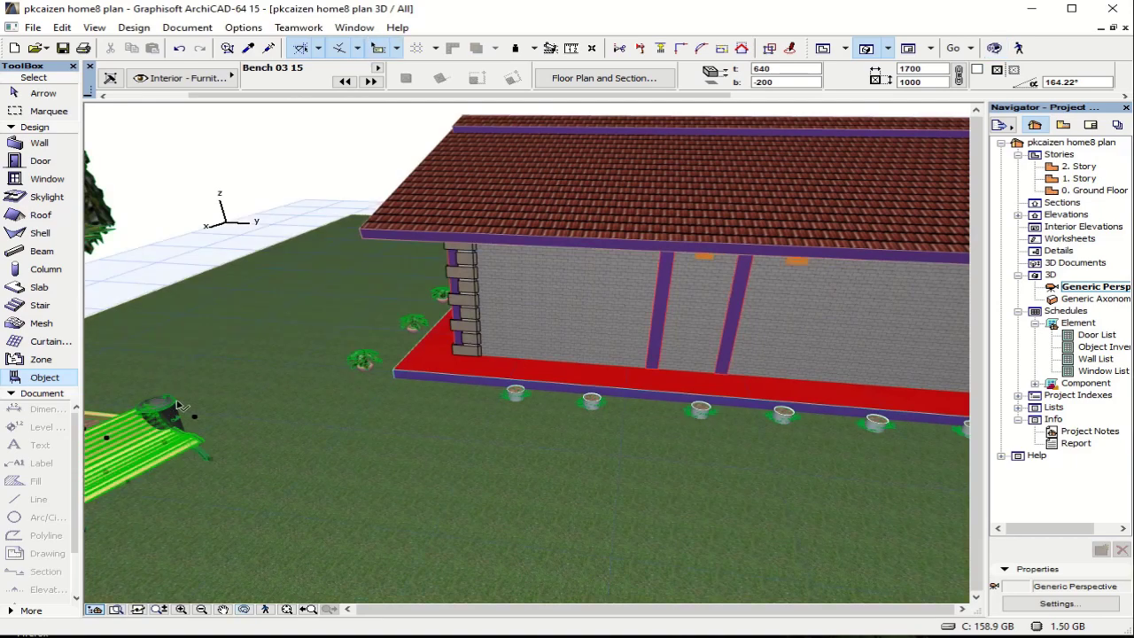
pyautogui.keyDown('shift'); pyautogui.click(176, 410); pyautogui.keyUp('shift')
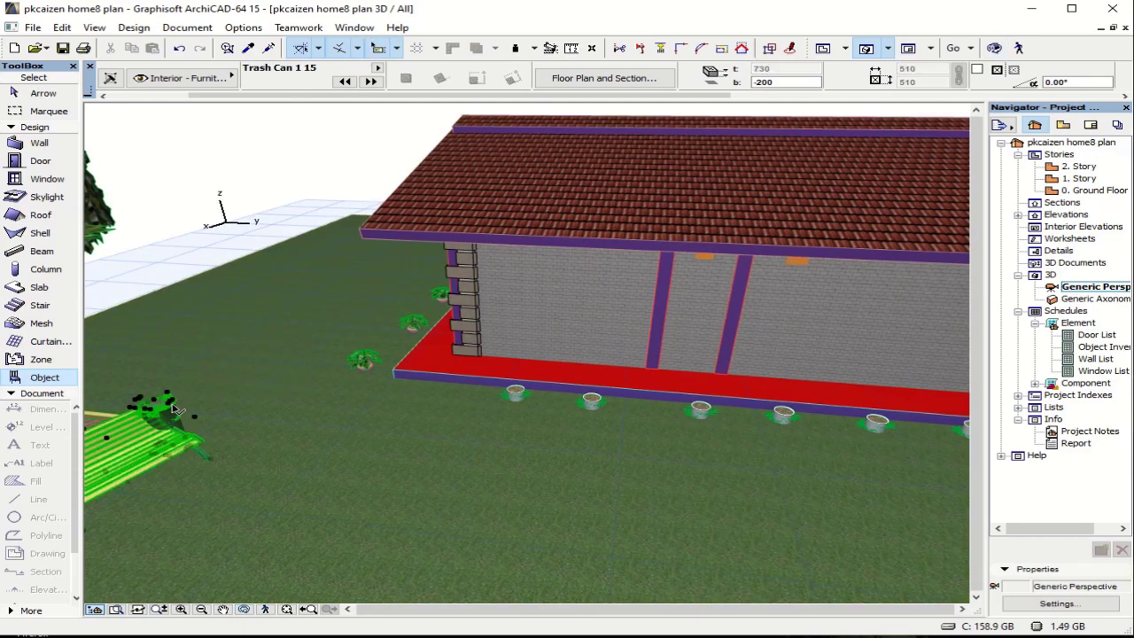
pyautogui.press('Escape')
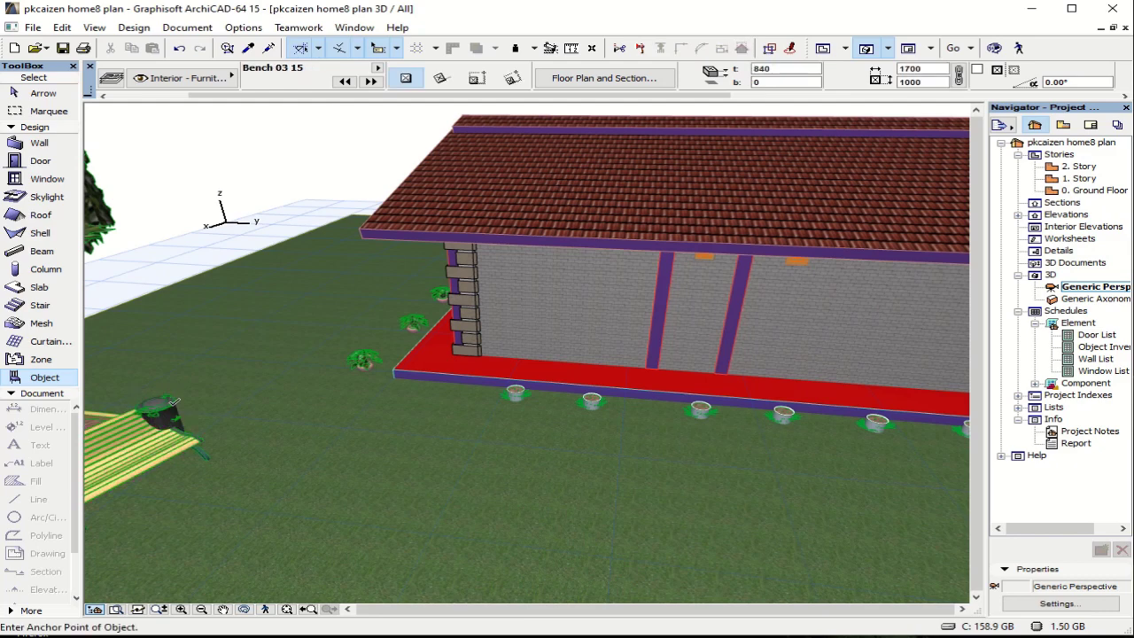
pyautogui.keyDown('shift'); pyautogui.click(175, 403); pyautogui.keyUp('shift')
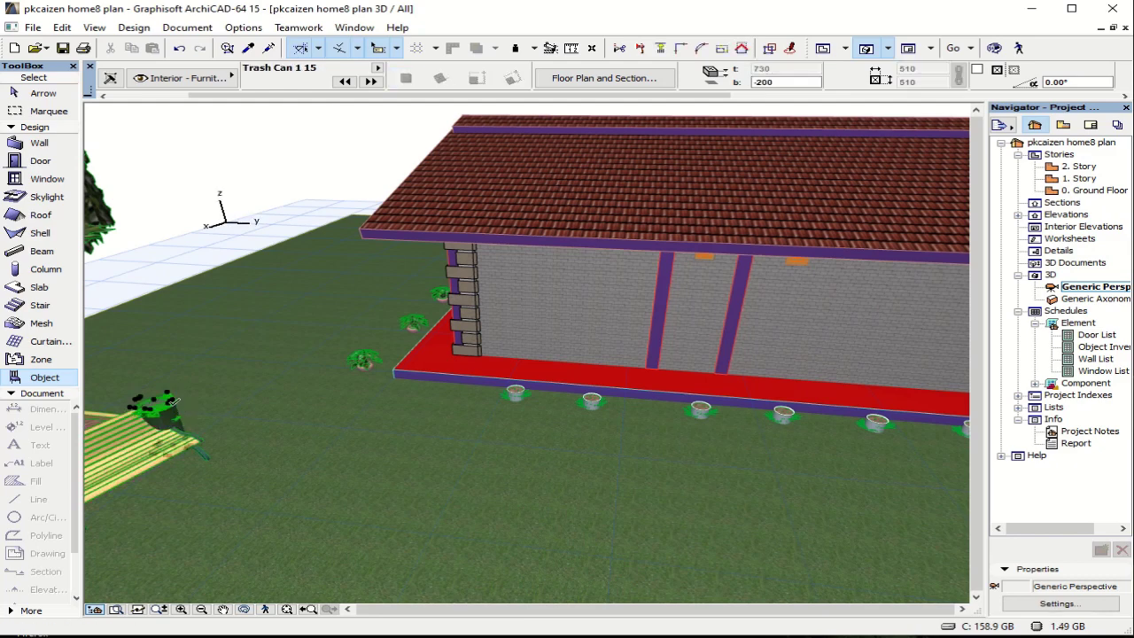
pyautogui.hotkey('ctrl', 'd')
pyautogui.click(176, 403)
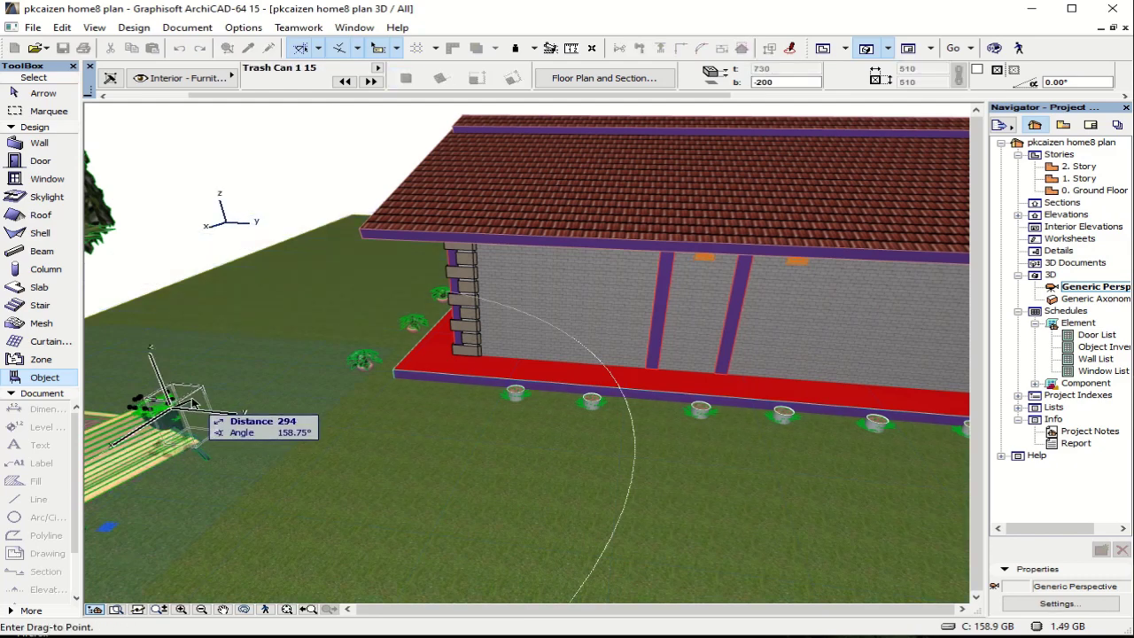
pyautogui.click(192, 395)
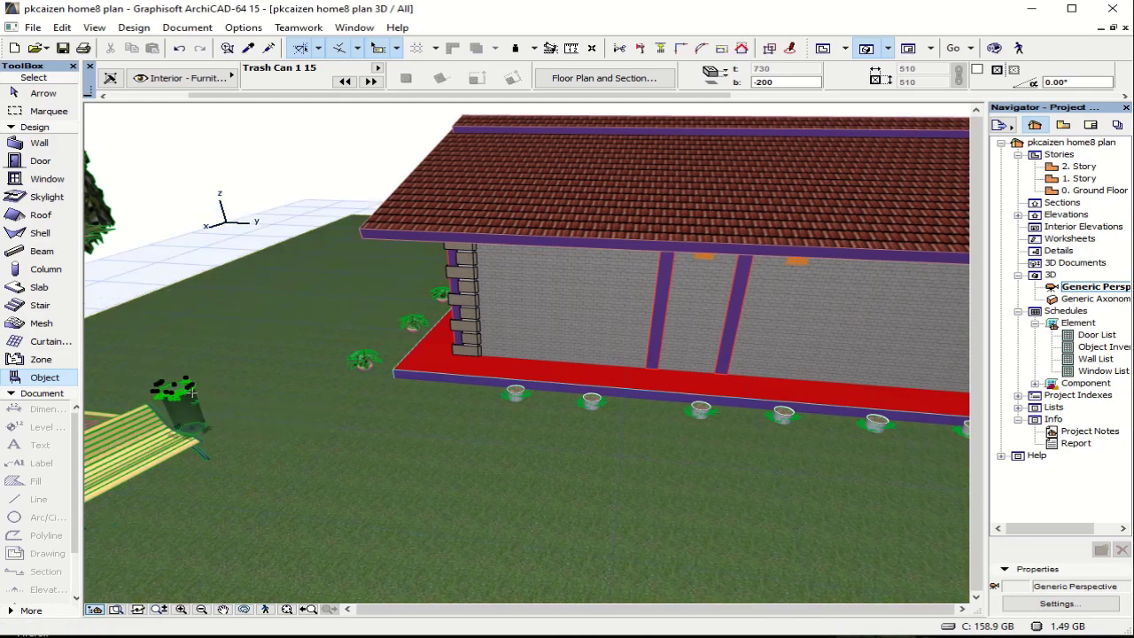
pyautogui.press('Escape')
# Step: Examine the arrangement of the bench, trash can, planter and tree from several viewpoints in the garden
pyautogui.scroll(5, 193, 398)
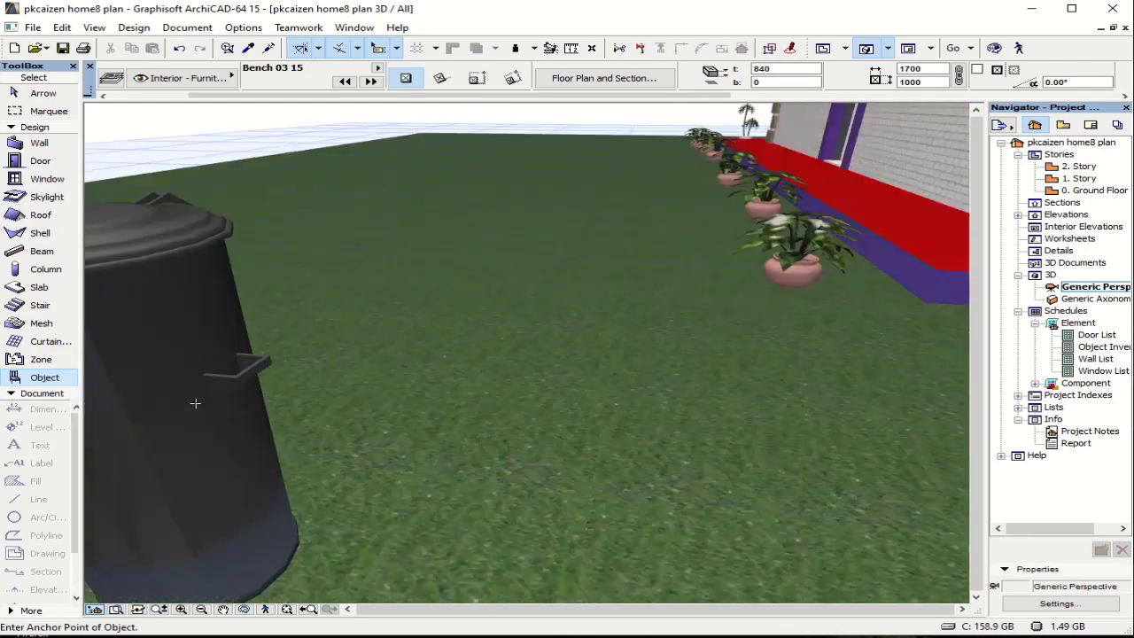
pyautogui.scroll(-6, 195, 403)
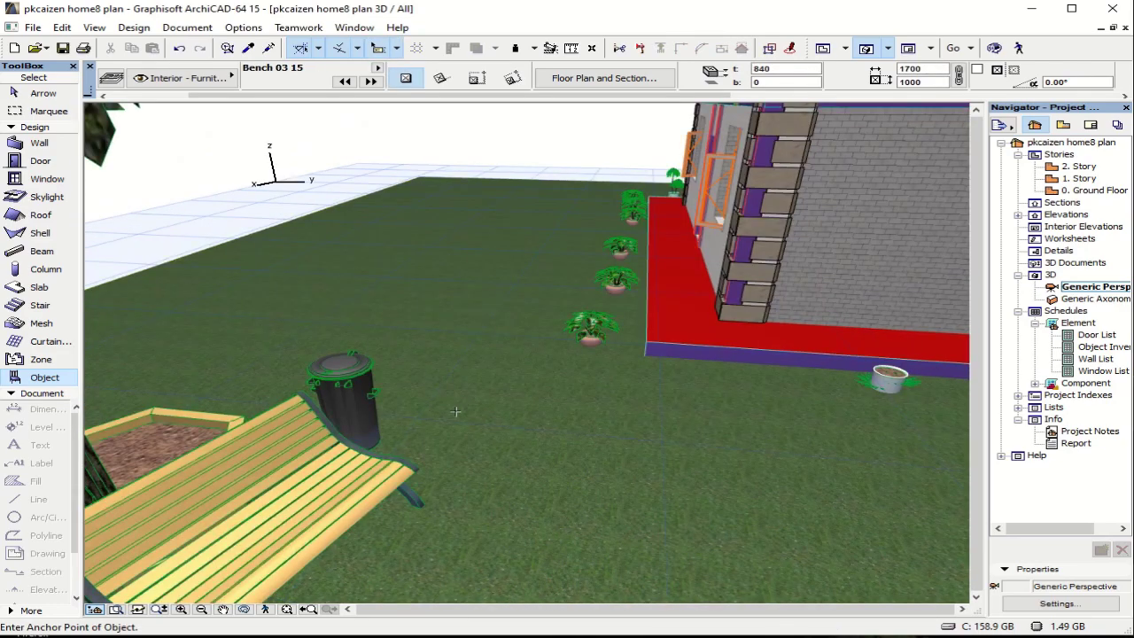
pyautogui.press('o')
pyautogui.moveTo(389, 432); pyautogui.dragTo(370, 396)
pyautogui.scroll(-5, 369, 396)
pyautogui.scroll(4, 218, 426)
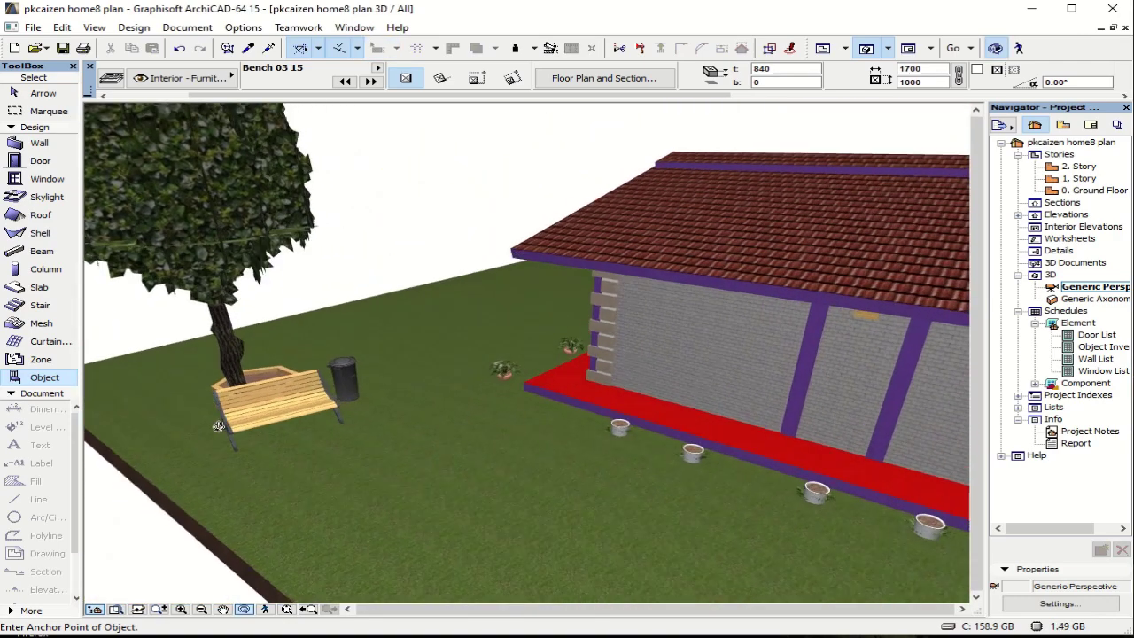
pyautogui.scroll(8, 334, 391)
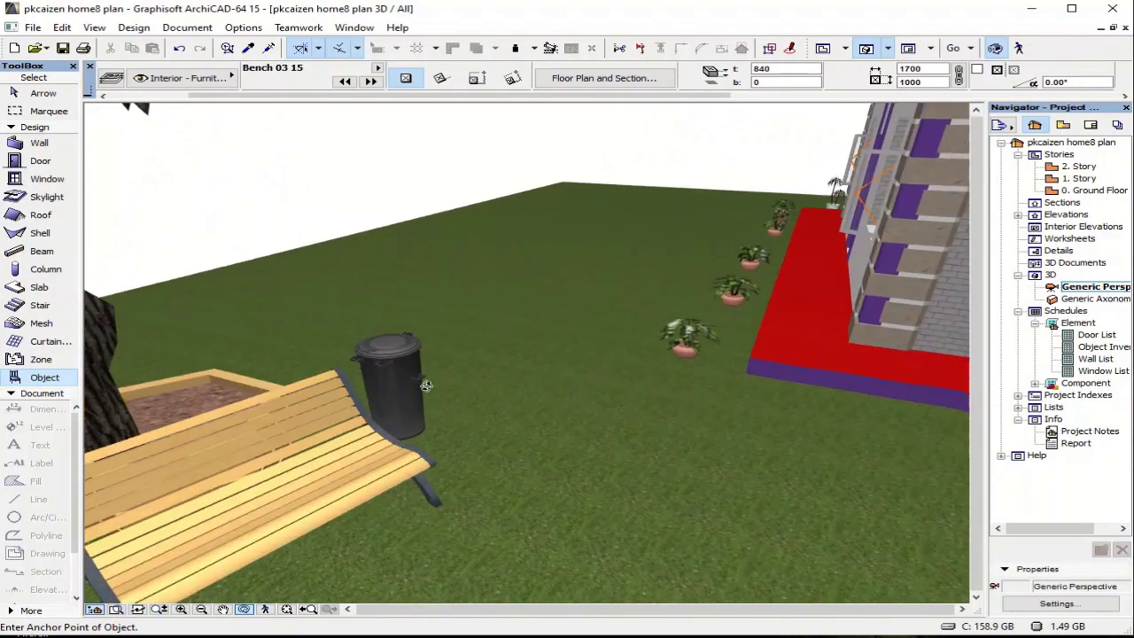
pyautogui.scroll(-5, 679, 380)
pyautogui.scroll(-5, 661, 383)
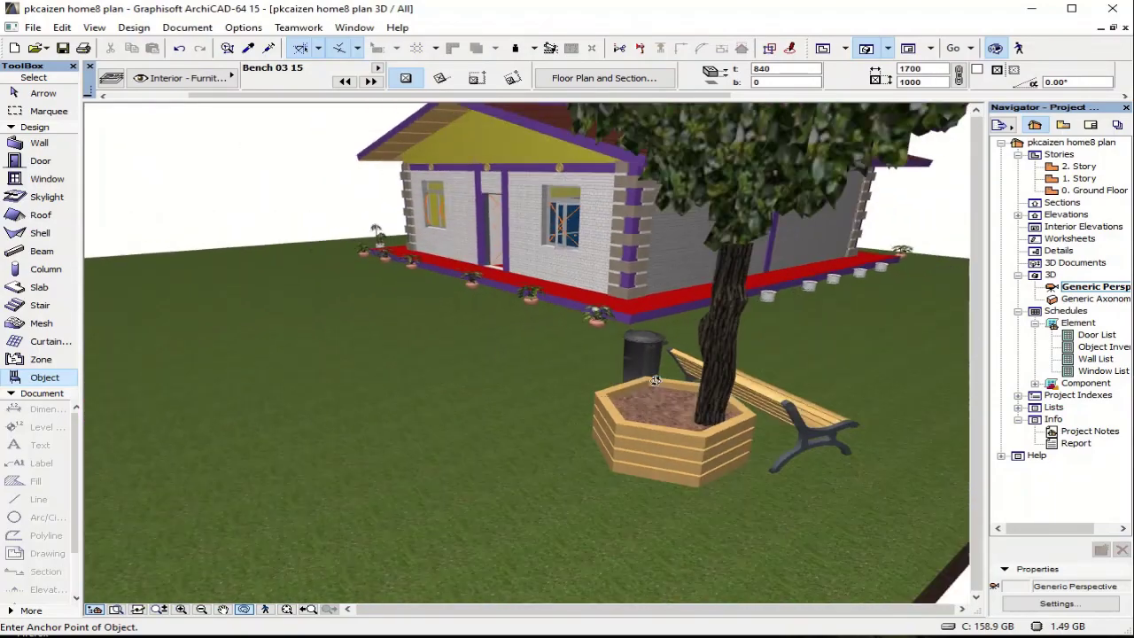
pyautogui.scroll(-1, 661, 383)
# Step: Inspect the house's front entrance and the corridor behind it, followed by an overview of the whole site
pyautogui.scroll(8, 661, 379)
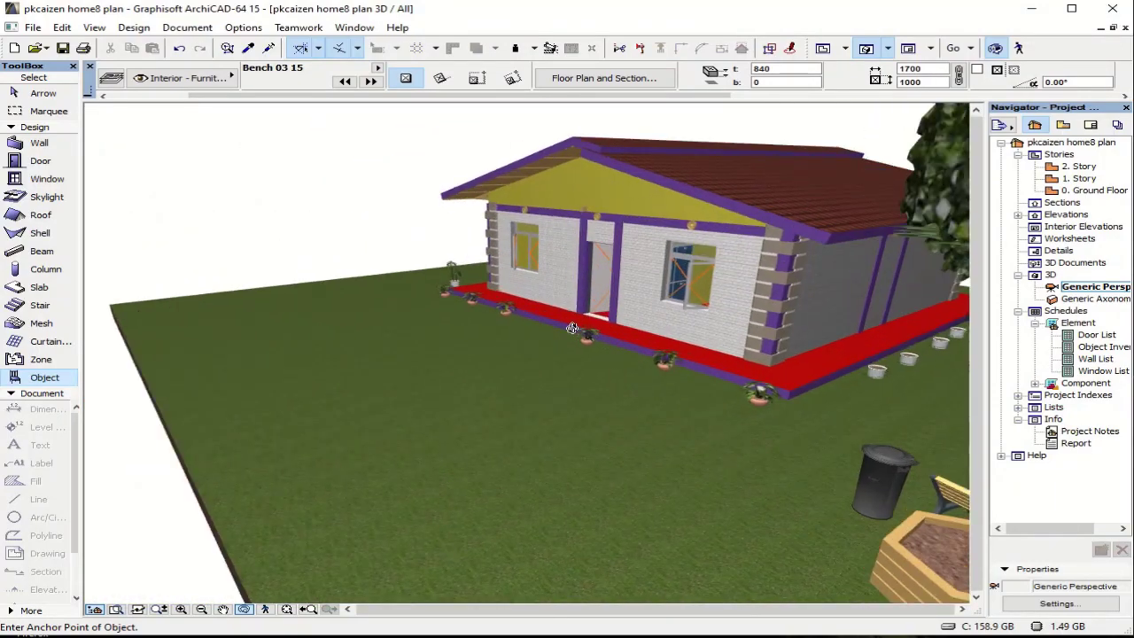
pyautogui.keyDown('shift'); pyautogui.moveTo(660, 378); pyautogui.dragTo(531, 292, button='middle'); pyautogui.keyUp('shift')
pyautogui.scroll(10, 510, 276)
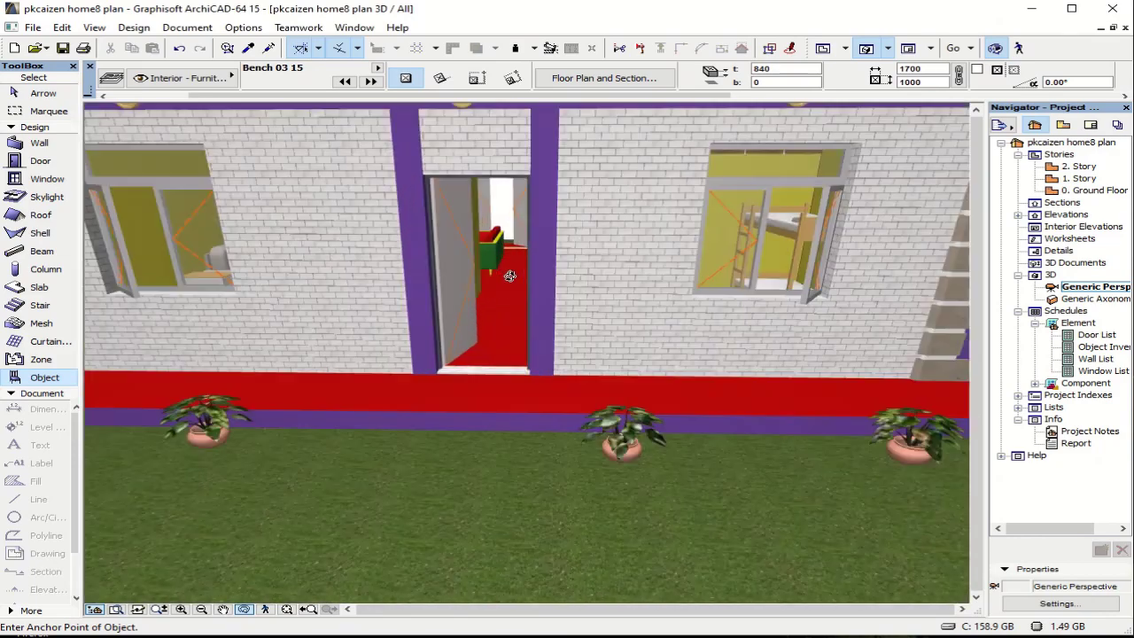
pyautogui.scroll(5, 511, 275)
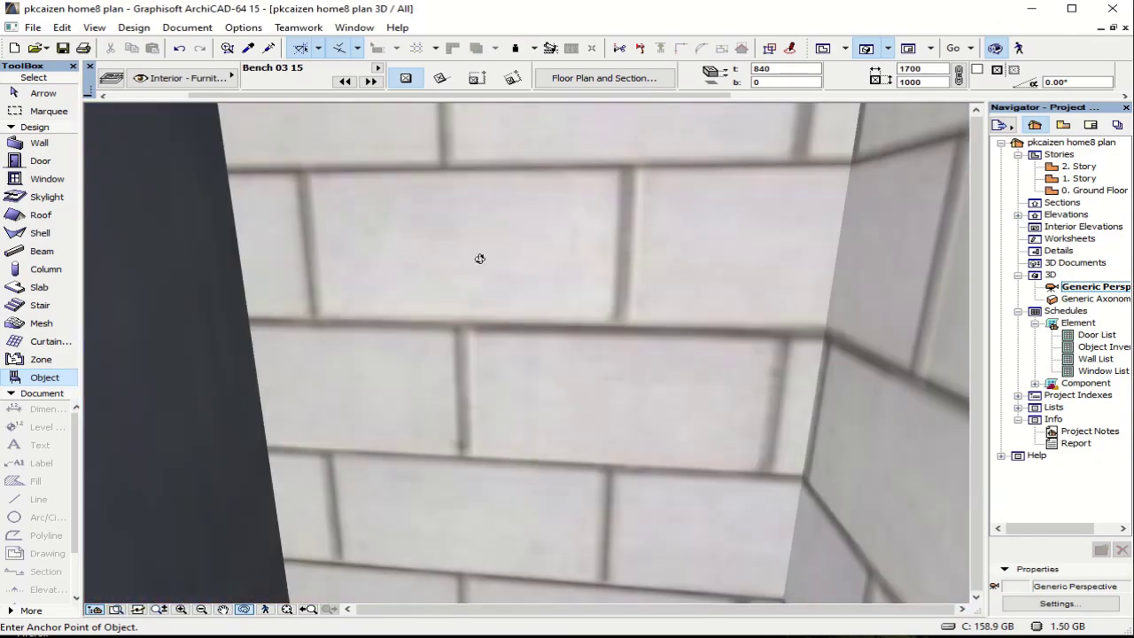
pyautogui.scroll(-6, 478, 258)
pyautogui.scroll(2, 511, 226)
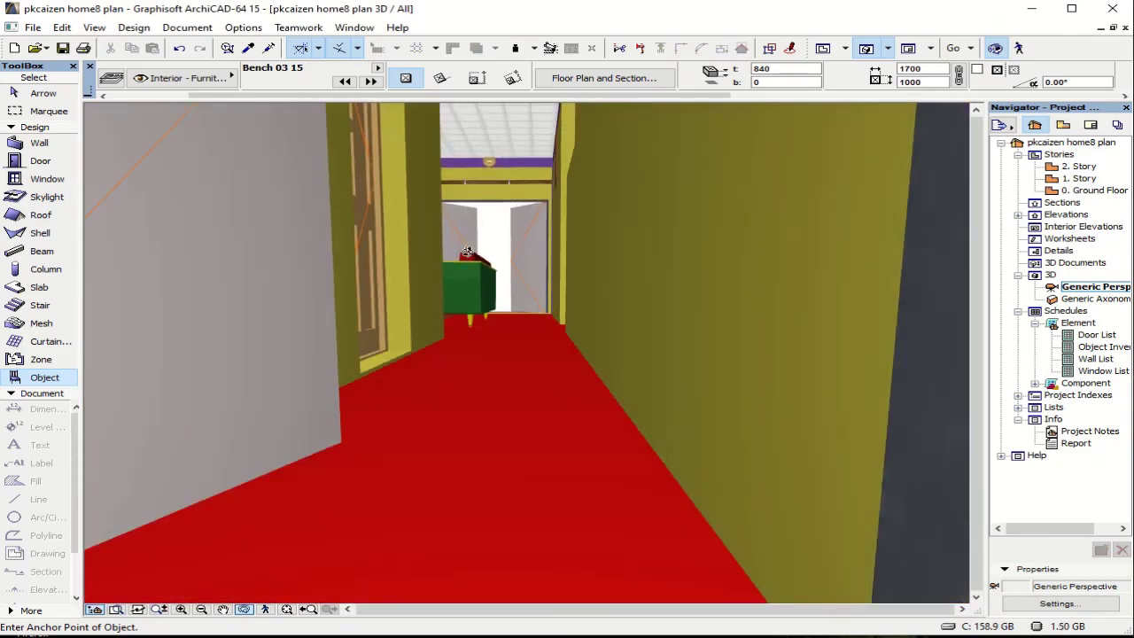
pyautogui.scroll(3, 469, 244)
pyautogui.scroll(-4, 475, 277)
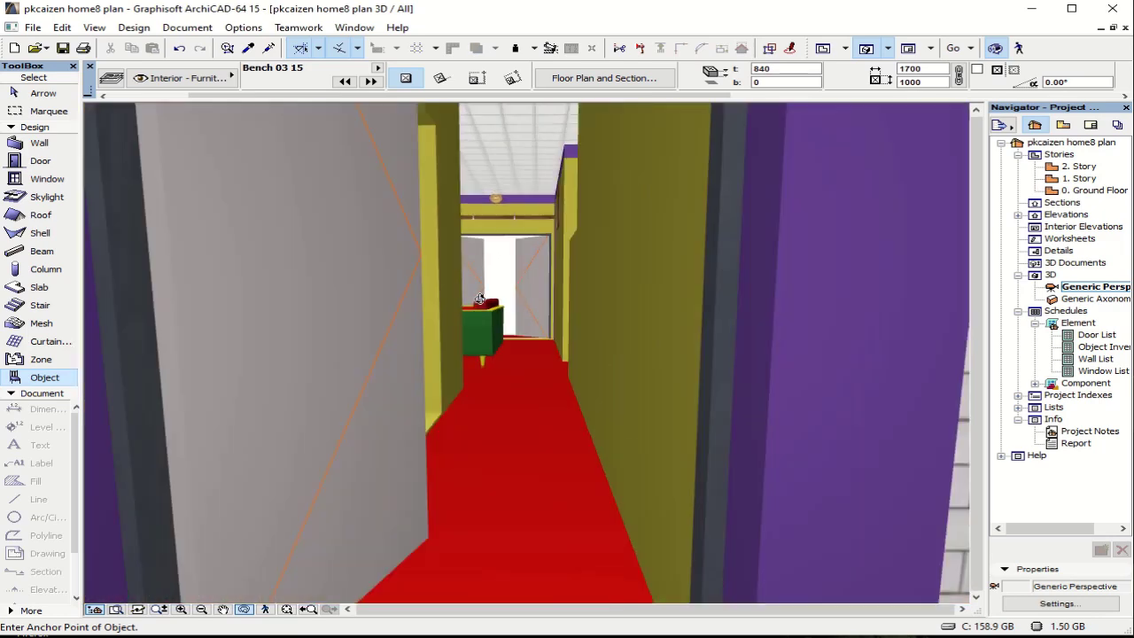
pyautogui.scroll(-6, 479, 299)
pyautogui.scroll(4, 552, 379)
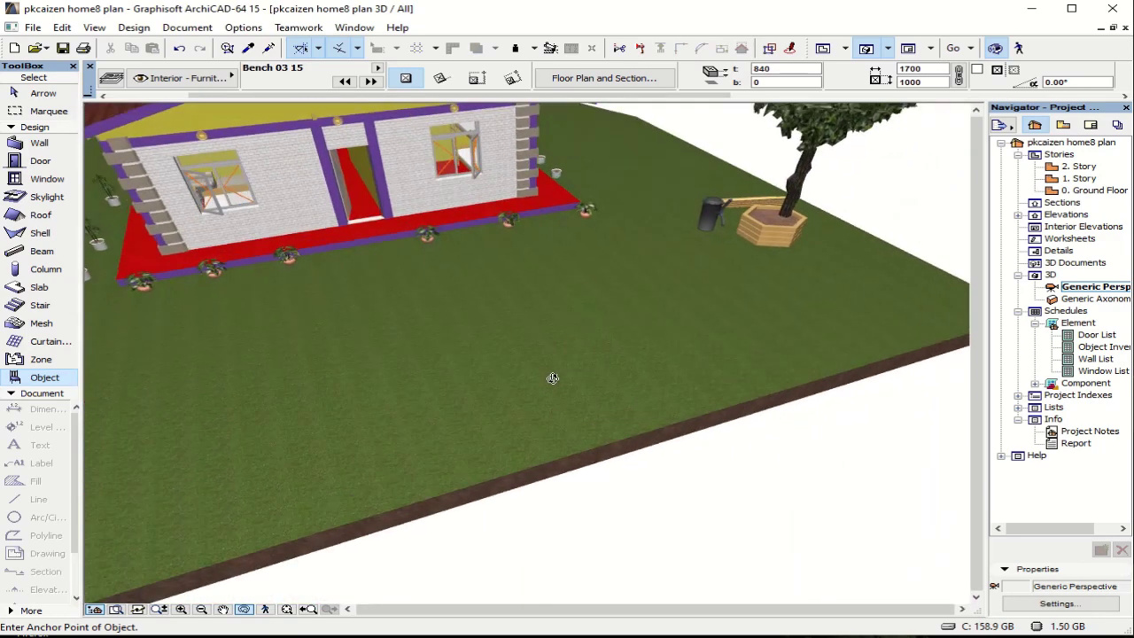
pyautogui.scroll(-5, 552, 376)
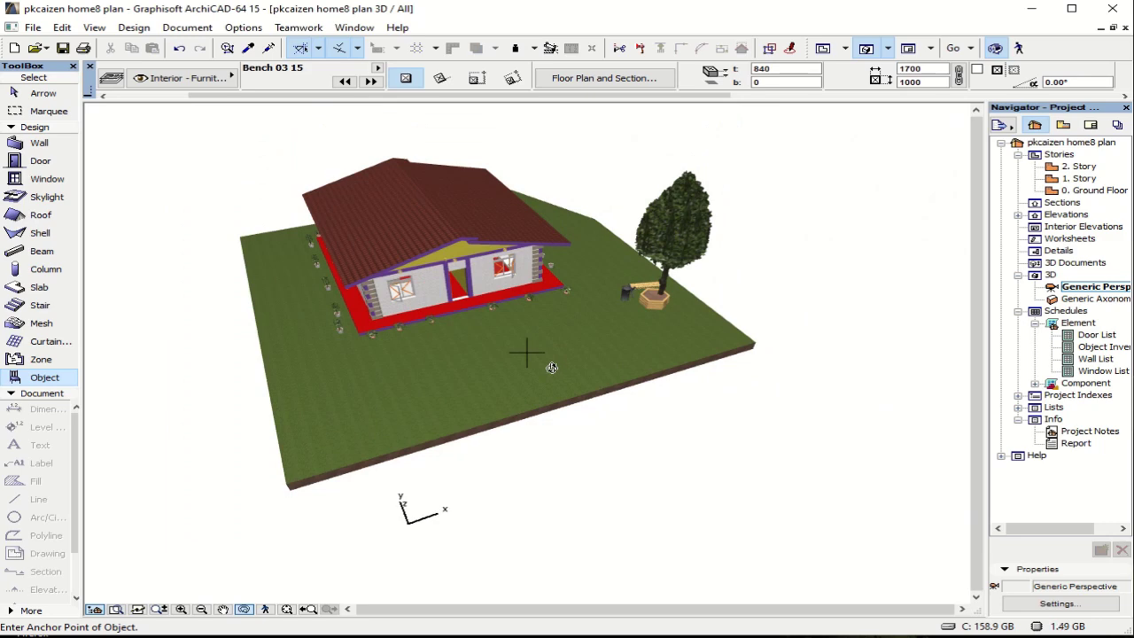
# Step: On the 1. Story plan, drag a copy of the bench, tree and trash can about 16650 mm west to the garden's south-west corner
pyautogui.press('F2')
pyautogui.scroll(-5, 553, 363)
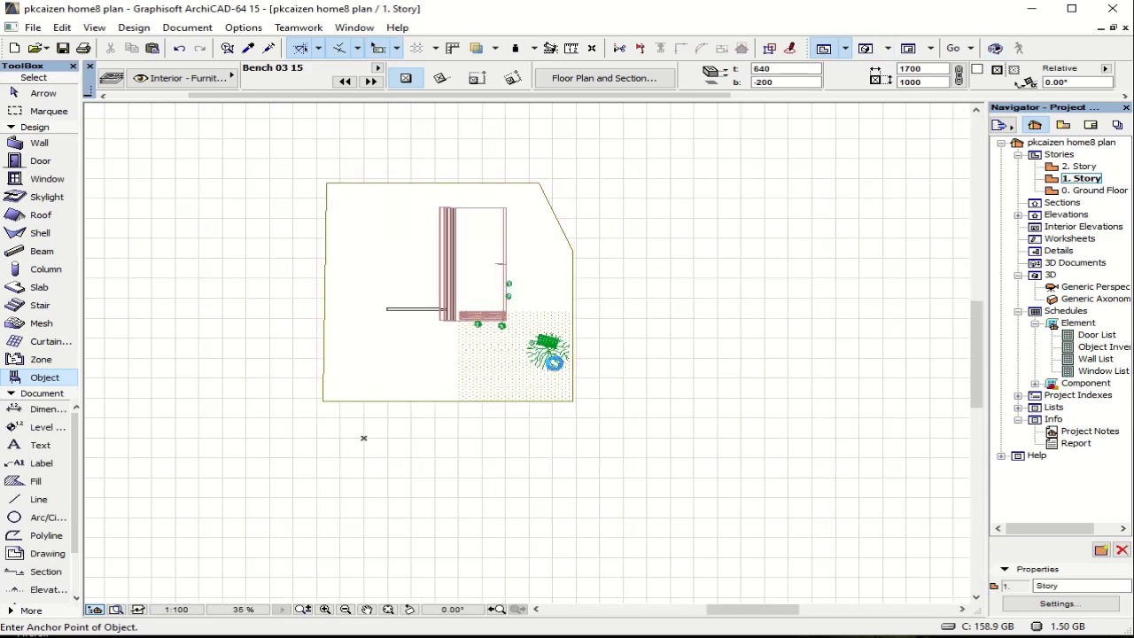
pyautogui.scroll(4, 556, 335)
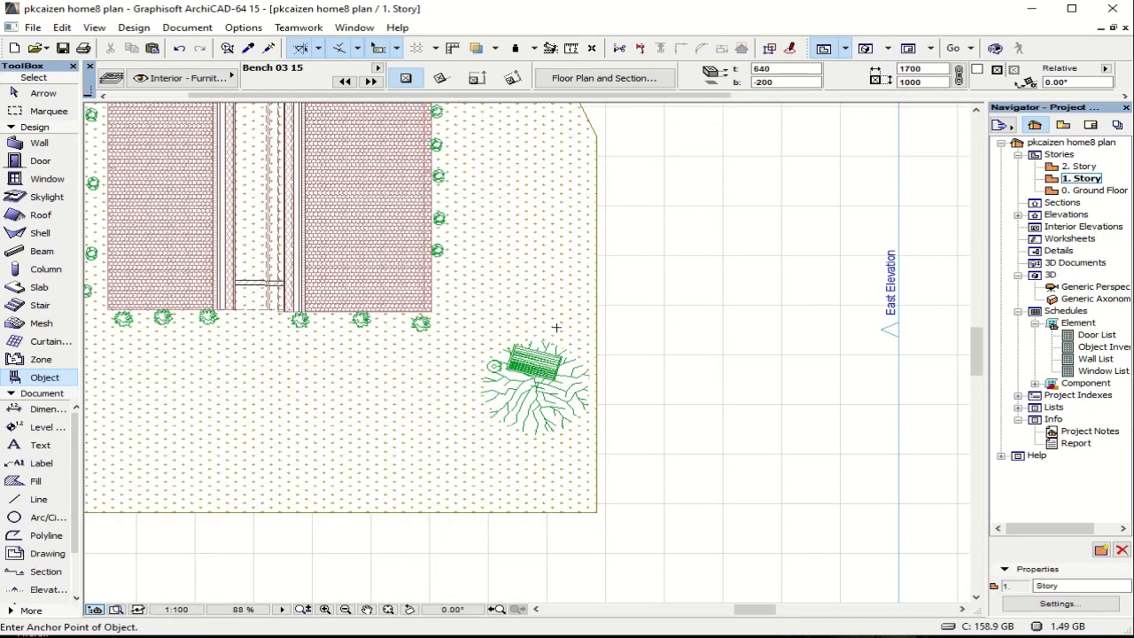
pyautogui.click(537, 365)
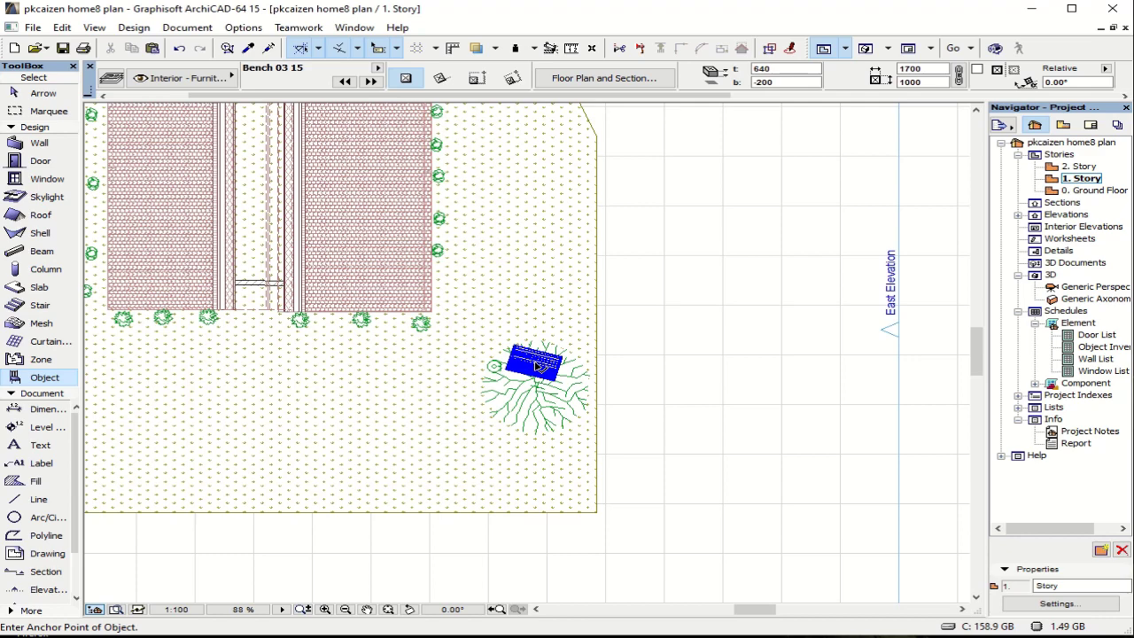
pyautogui.click(538, 405)
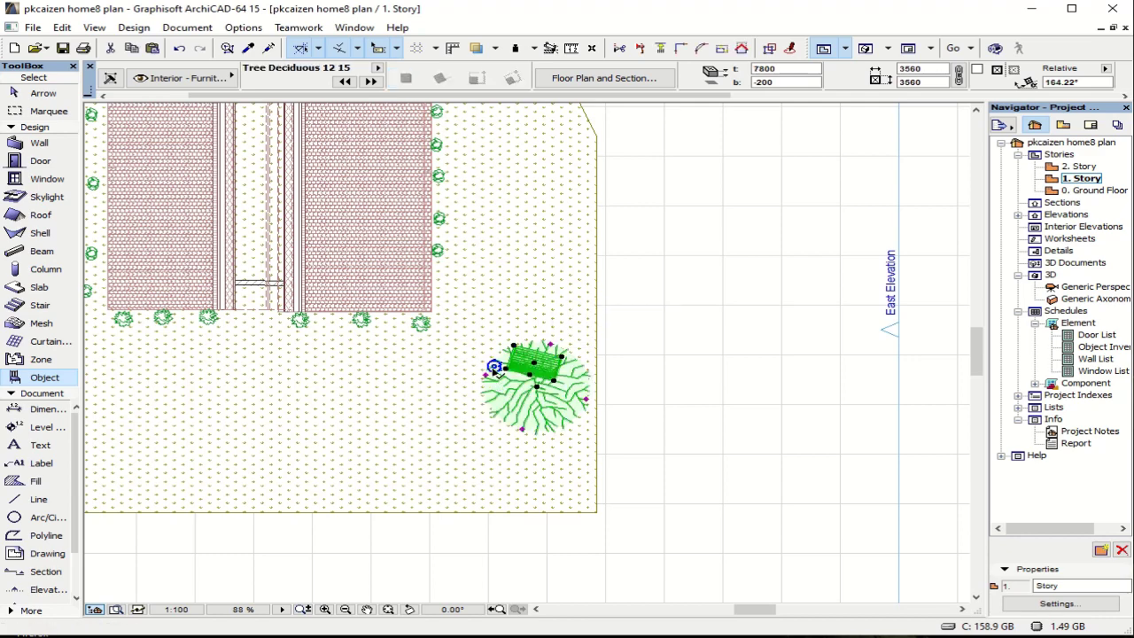
pyautogui.click(495, 366)
pyautogui.rightClick(541, 369)
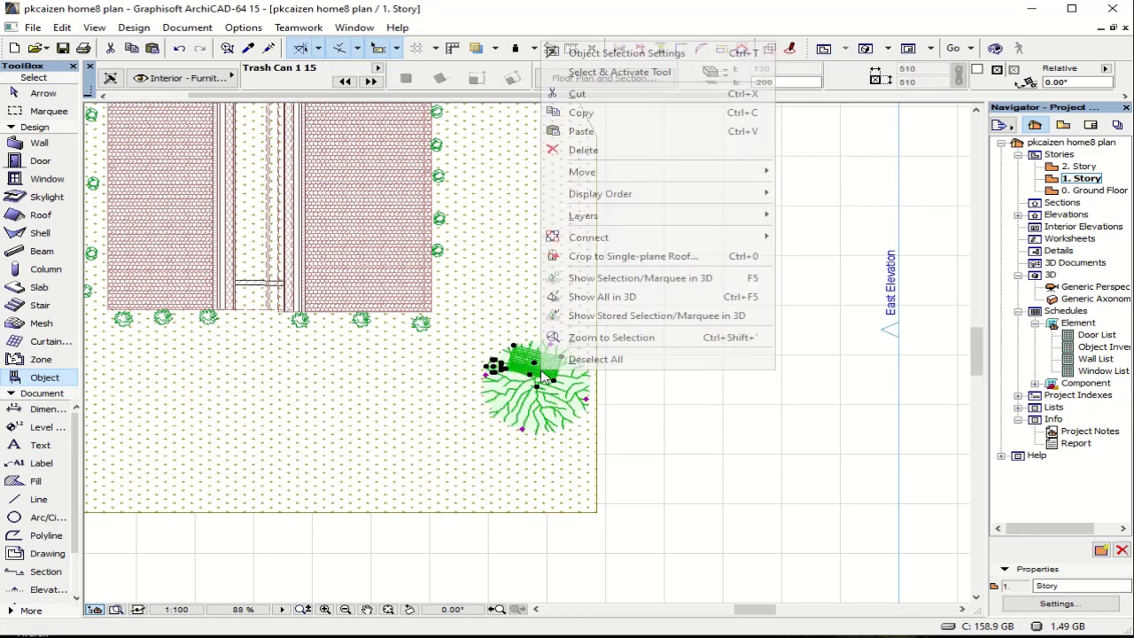
pyautogui.moveTo(593, 172)
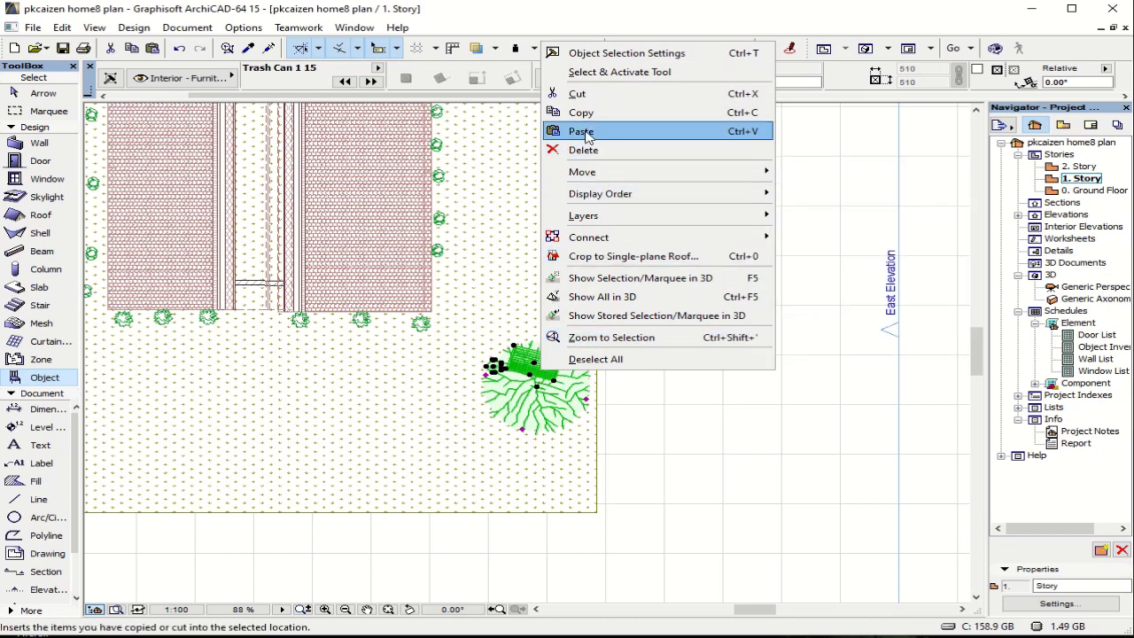
pyautogui.moveTo(632, 202)
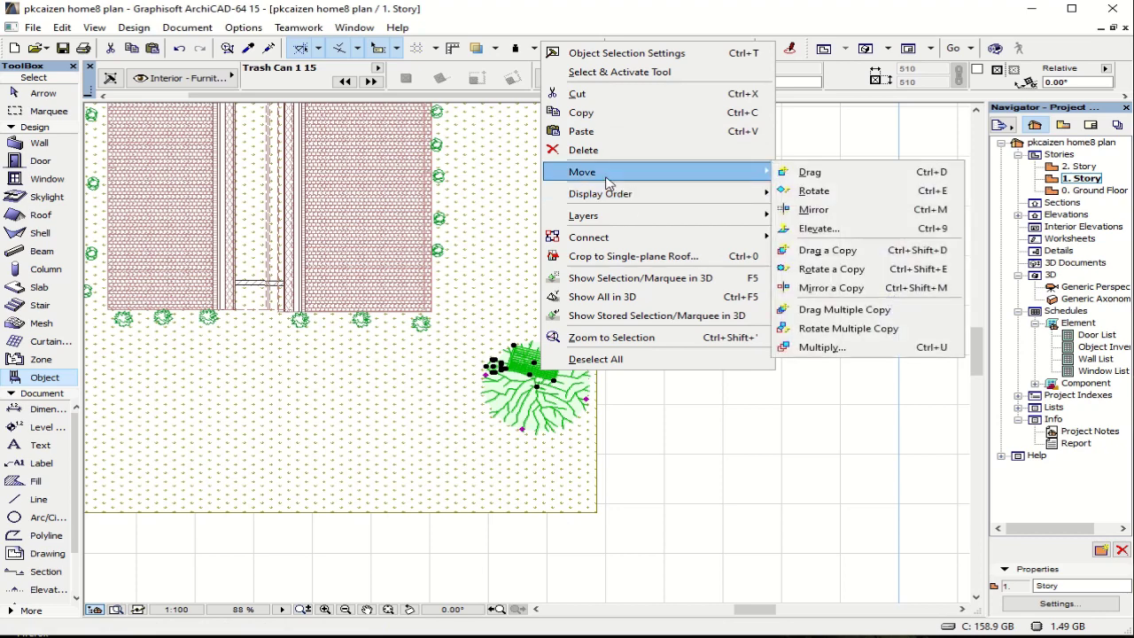
pyautogui.click(827, 250)
pyautogui.scroll(-8, 678, 253)
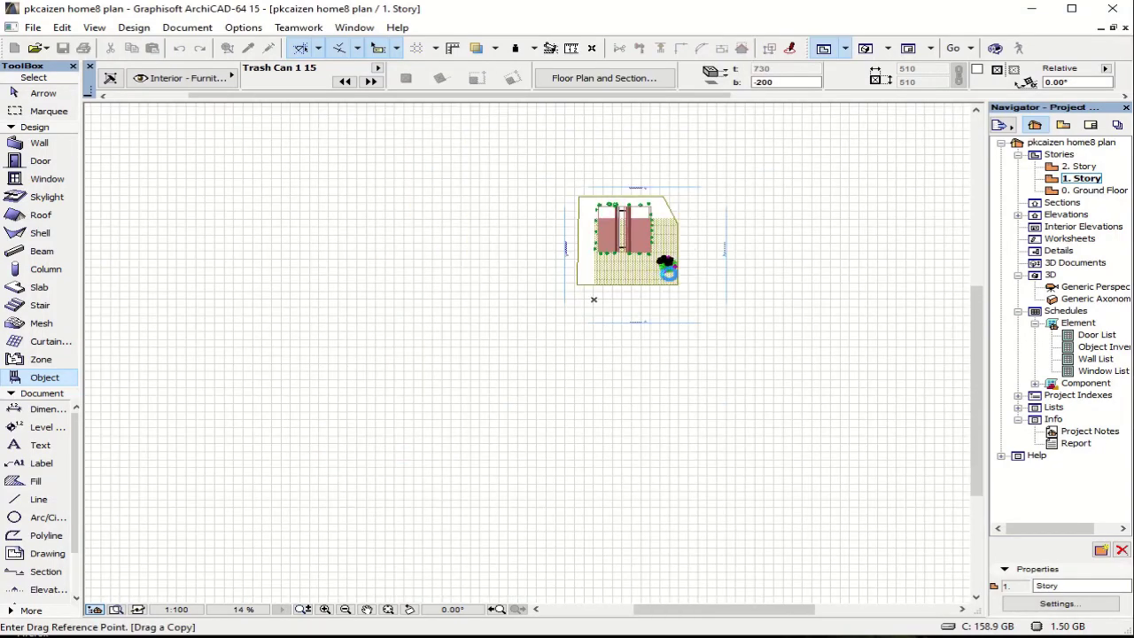
pyautogui.click(676, 285)
pyautogui.scroll(3, 588, 278)
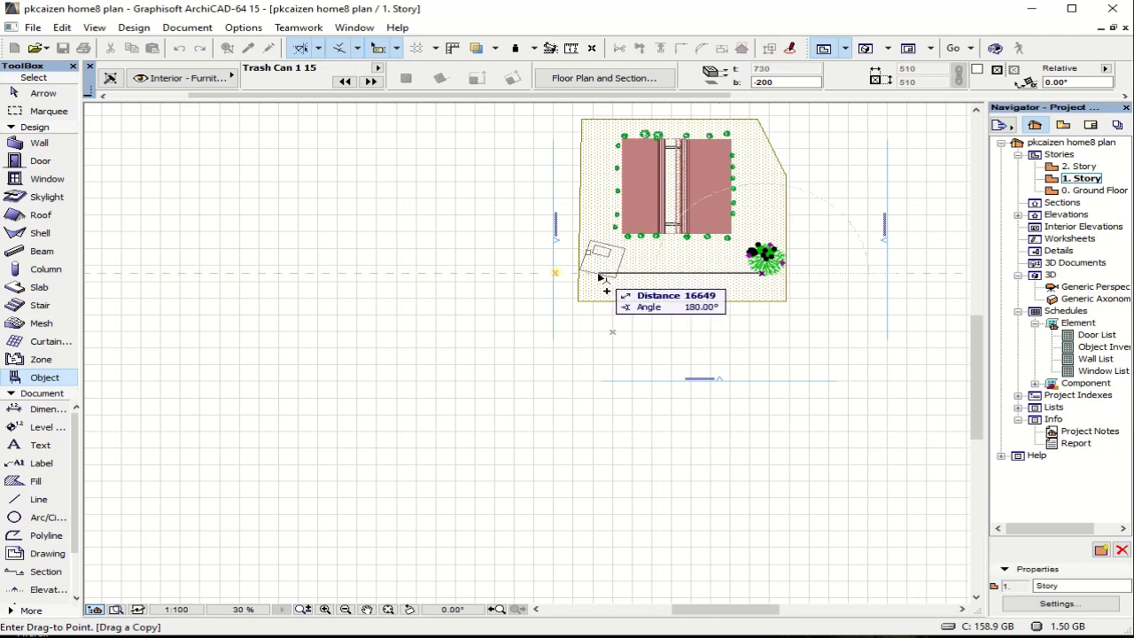
pyautogui.click(600, 278)
# Step: Drag another copy of the south-west bench, tree and trash can about 14600 mm north into the garden's north-west corner
pyautogui.scroll(-1, 600, 262)
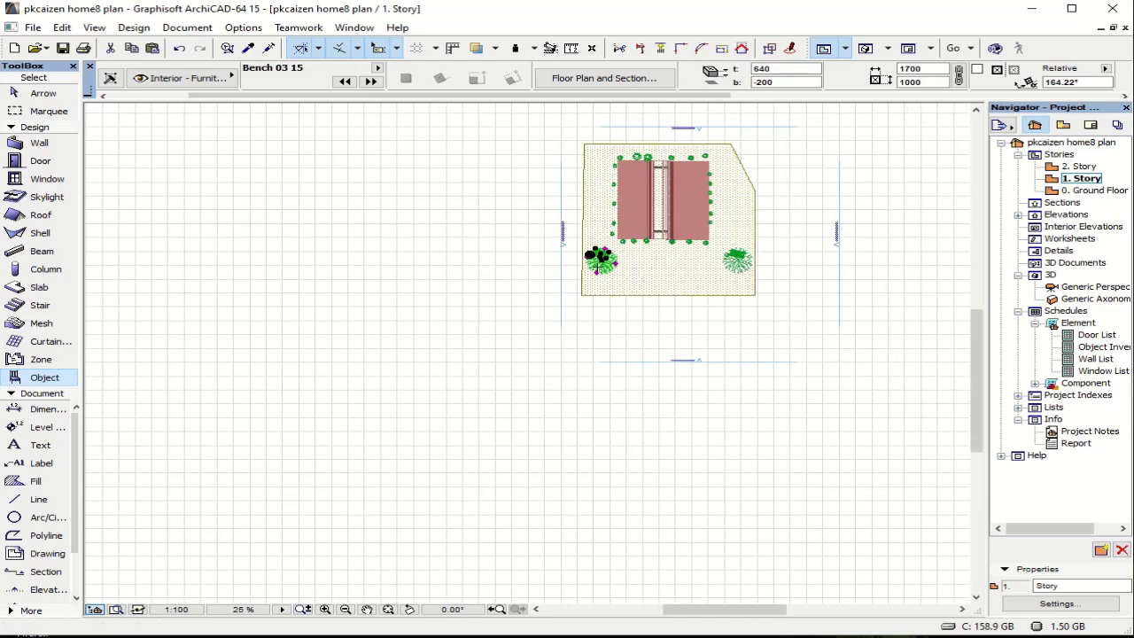
pyautogui.rightClick(599, 262)
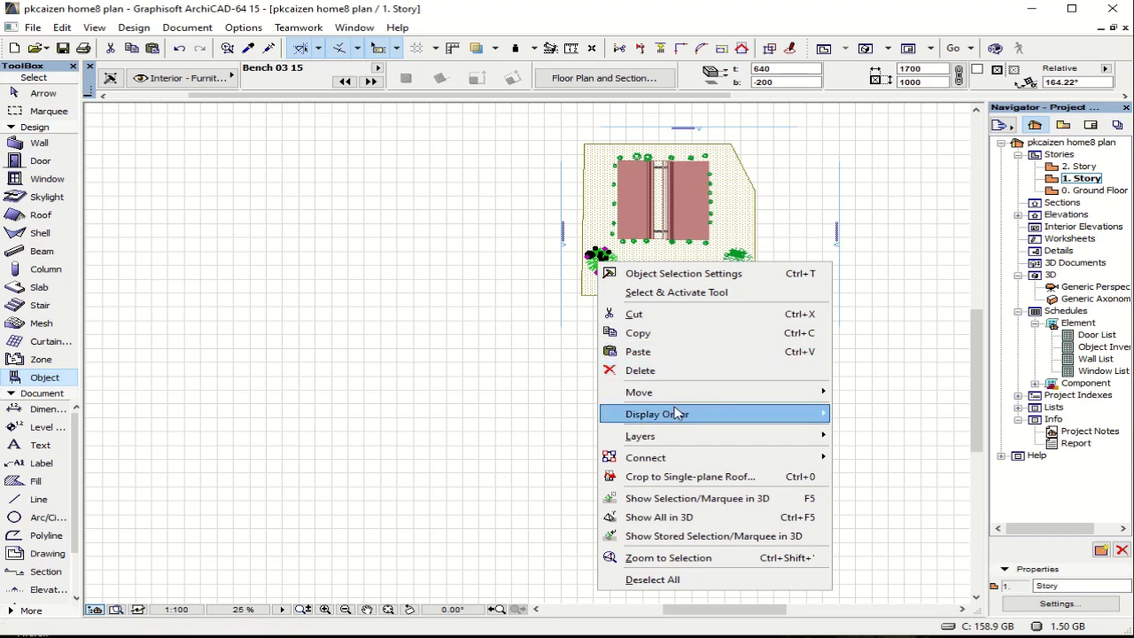
pyautogui.moveTo(676, 414)
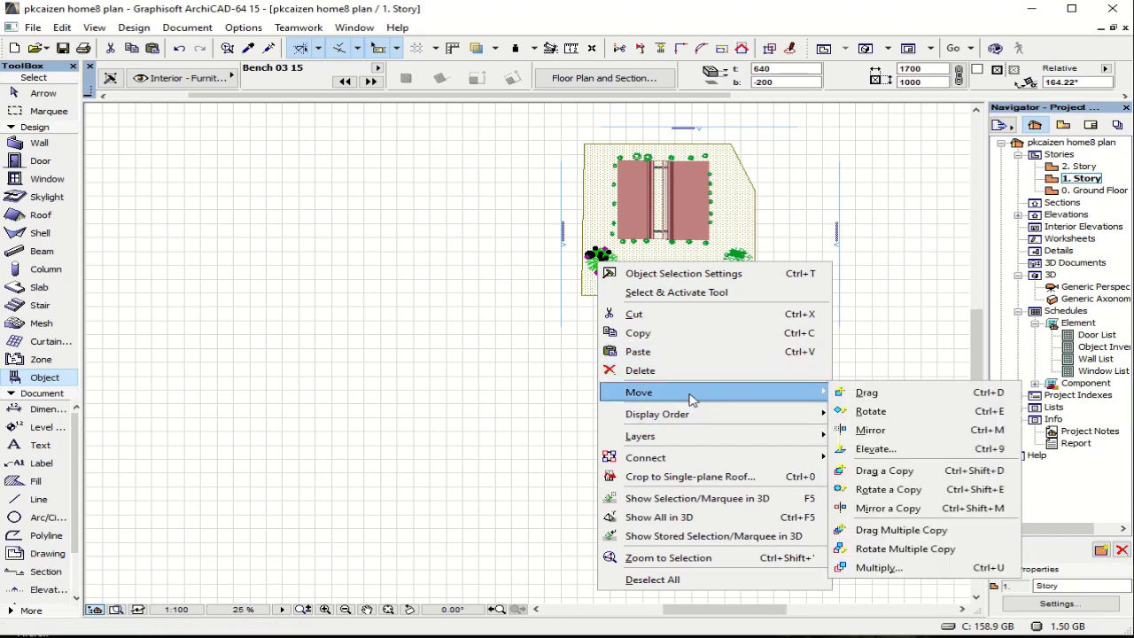
pyautogui.click(884, 470)
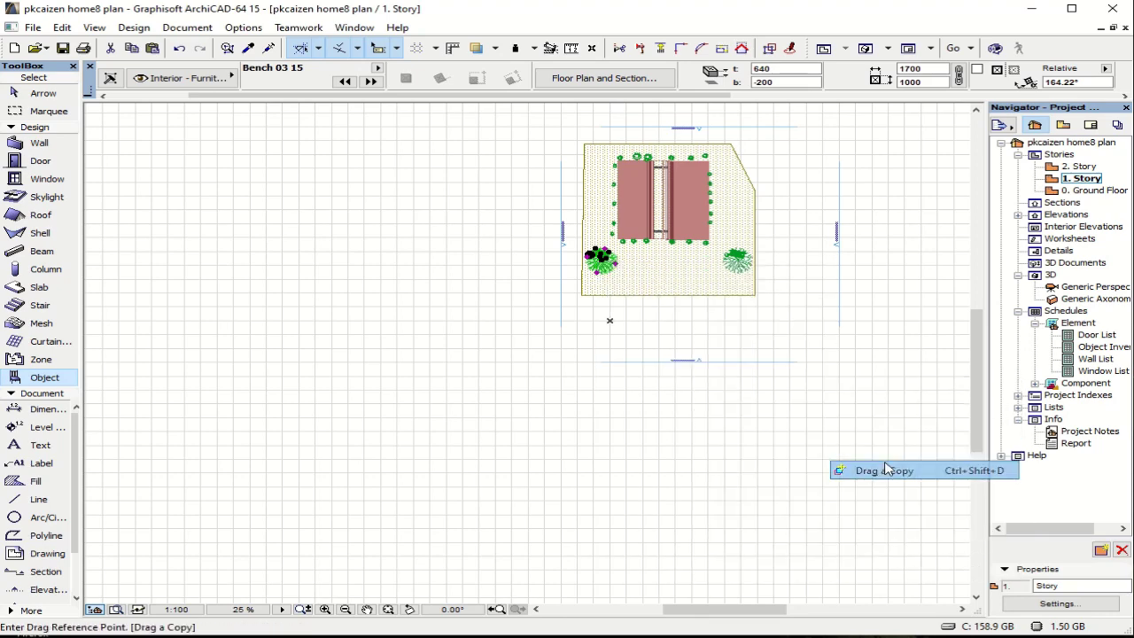
pyautogui.click(604, 268)
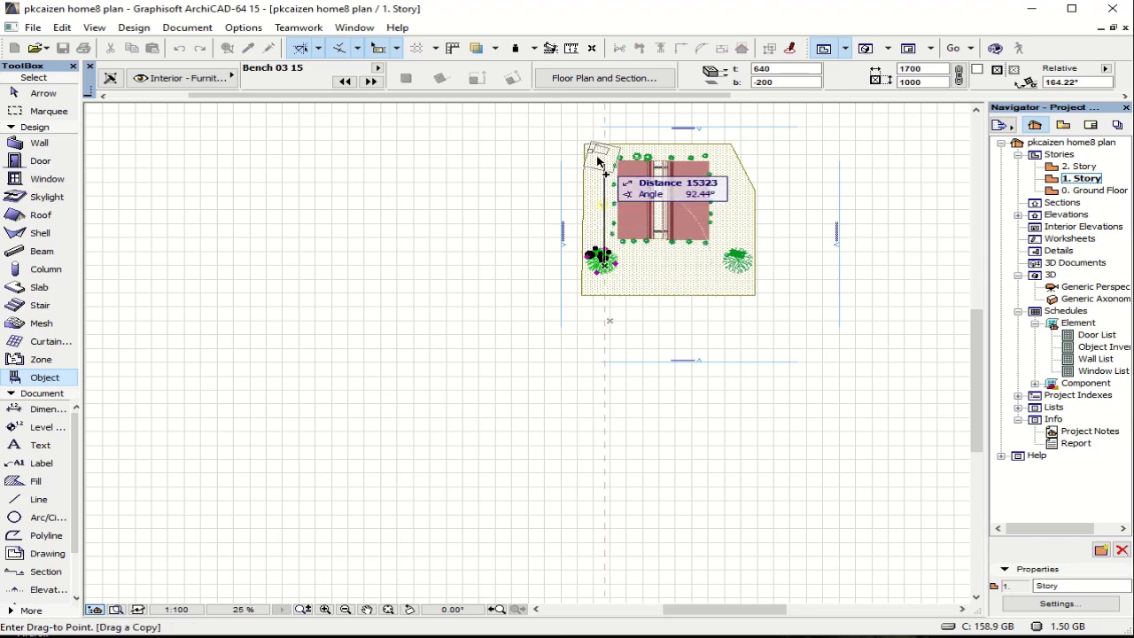
pyautogui.scroll(5, 597, 159)
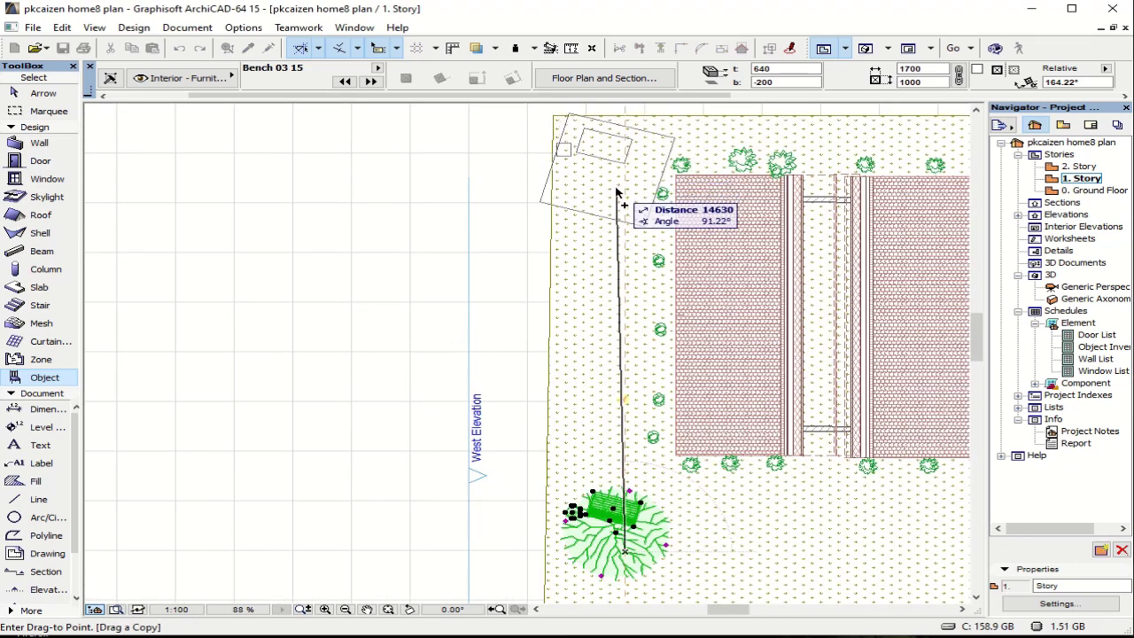
pyautogui.click(625, 193)
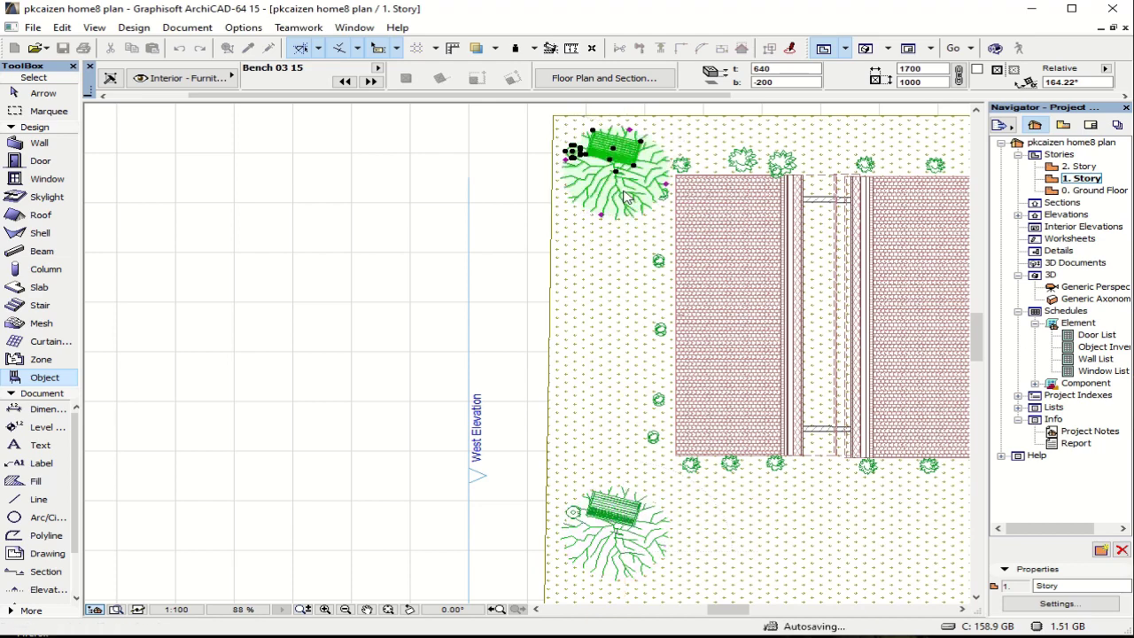
pyautogui.scroll(-5, 609, 189)
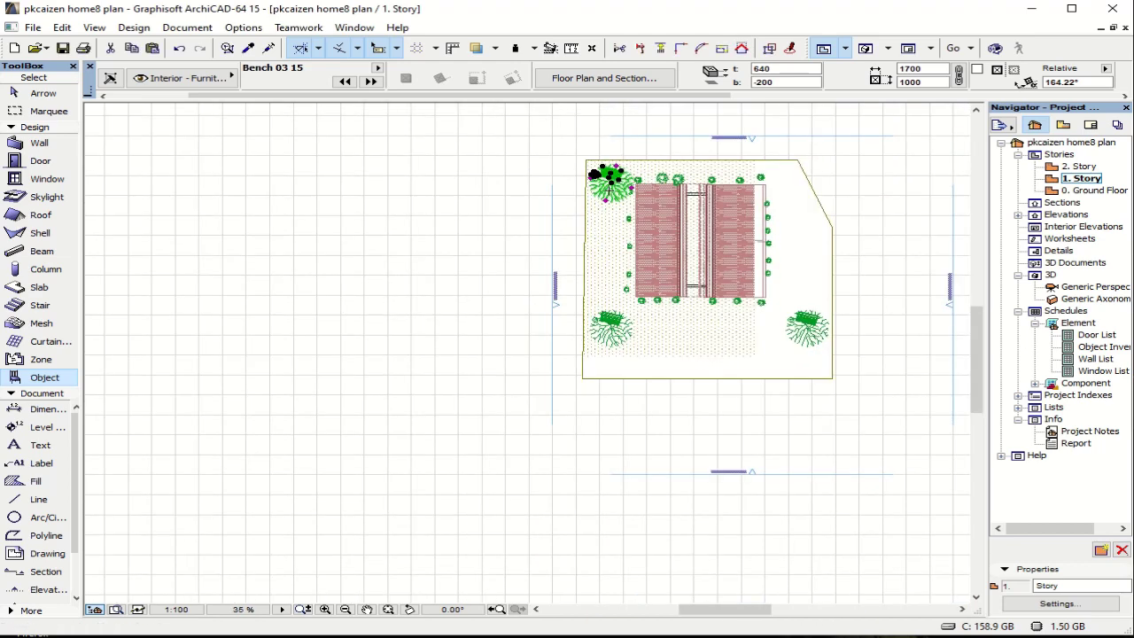
pyautogui.scroll(4, 681, 194)
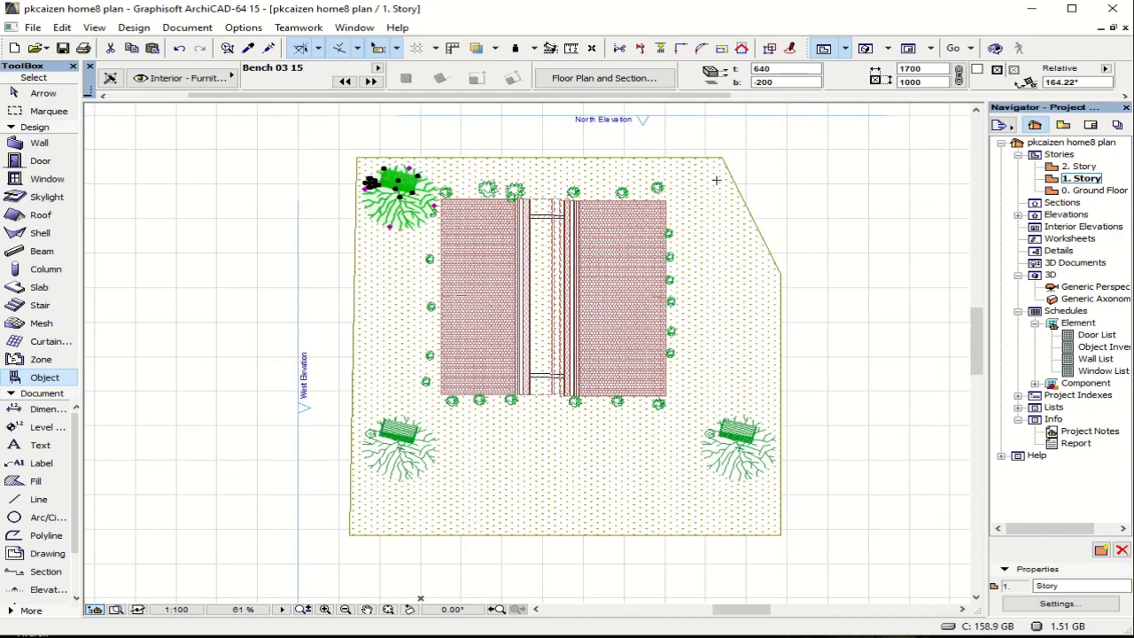
pyautogui.press('Escape')
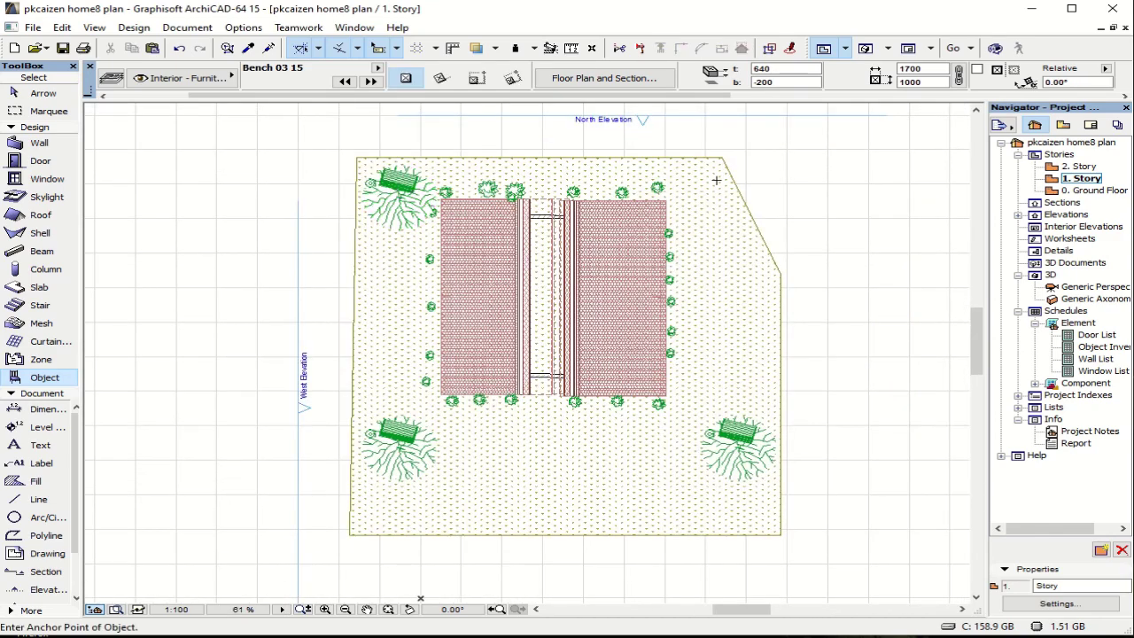
# Step: Examine the copied tree, bench and trash can groups around the house in 3D from the front and the side
pyautogui.press('F3')
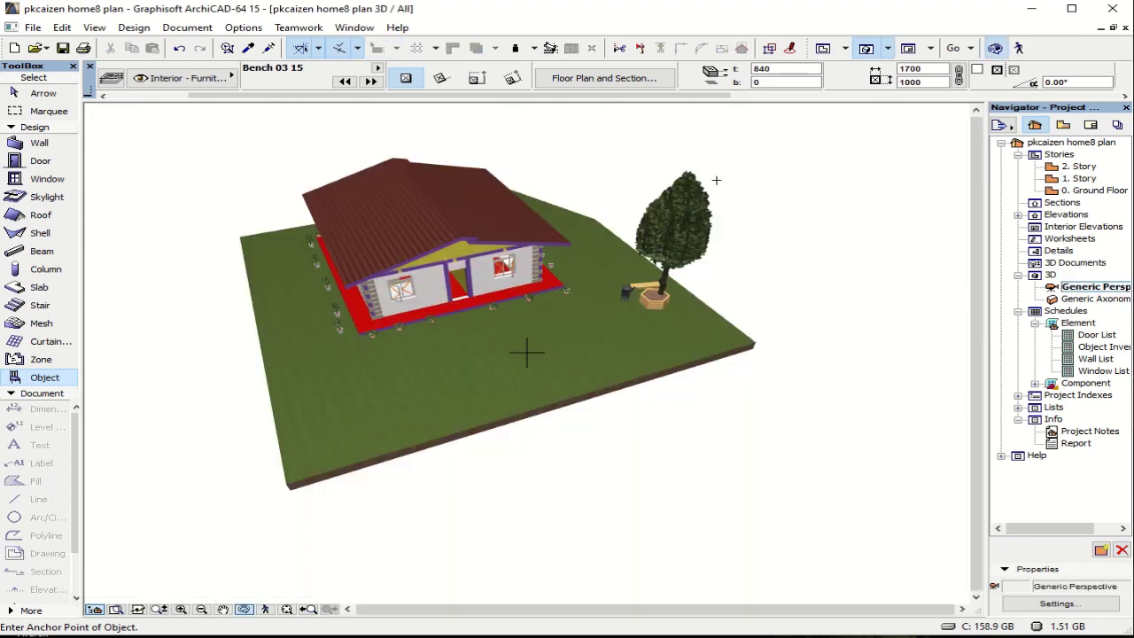
pyautogui.keyDown('shift'); pyautogui.moveTo(716, 178); pyautogui.dragTo(468, 248, button='middle'); pyautogui.keyUp('shift')
pyautogui.scroll(4, 416, 213)
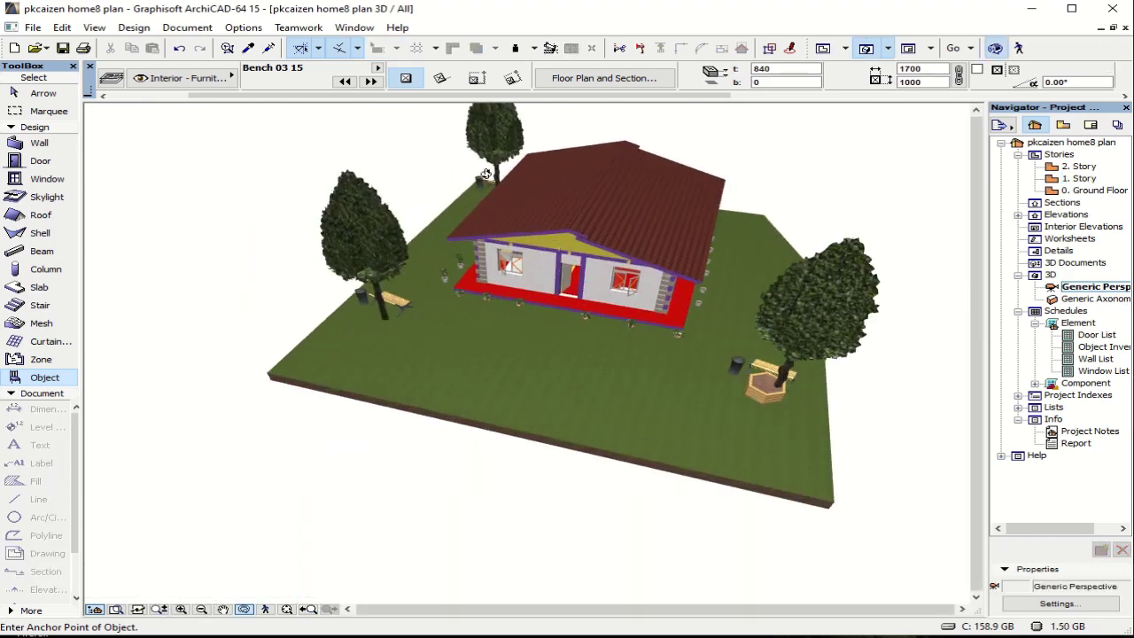
pyautogui.scroll(6, 485, 172)
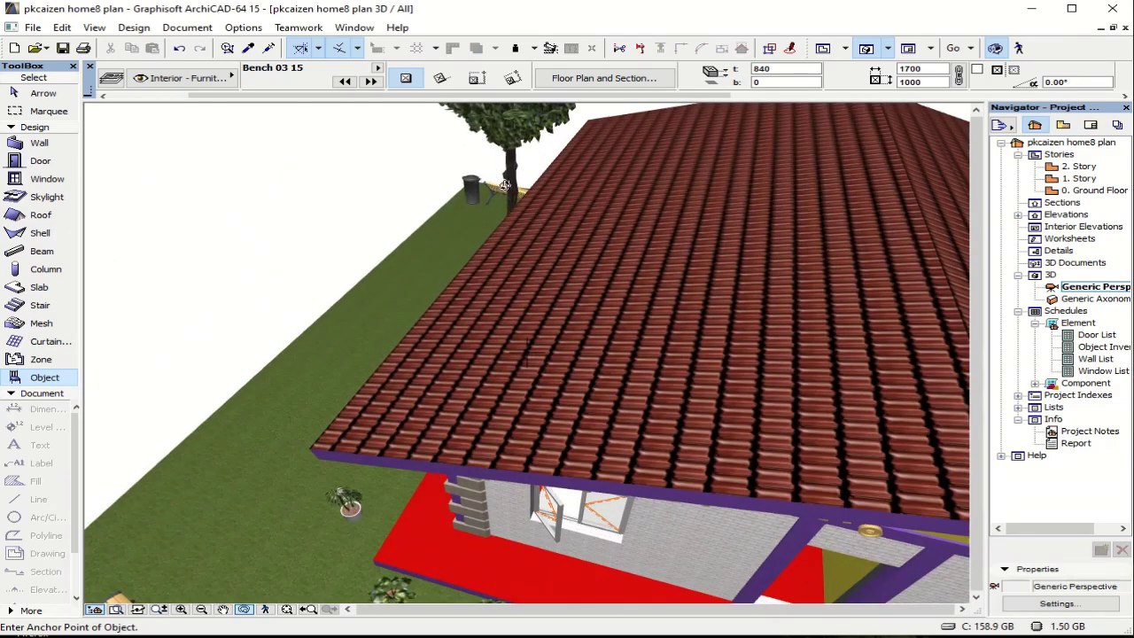
pyautogui.scroll(-10, 504, 185)
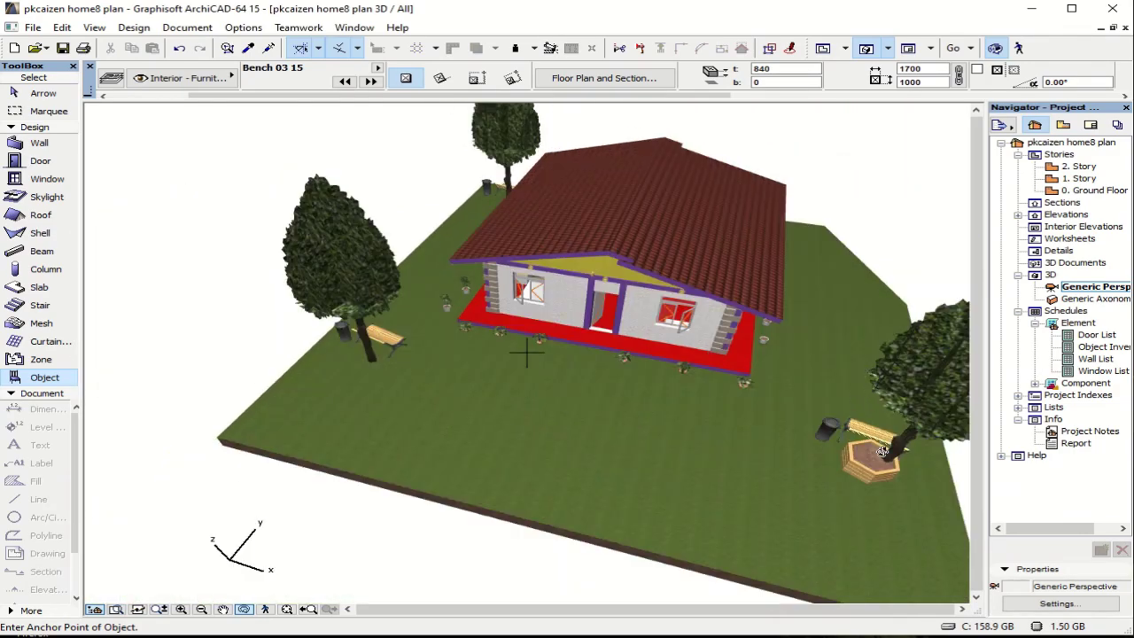
pyautogui.keyDown('shift'); pyautogui.moveTo(882, 451); pyautogui.dragTo(719, 337, button='middle'); pyautogui.keyUp('shift')
pyautogui.keyDown('shift'); pyautogui.moveTo(703, 347); pyautogui.dragTo(735, 368, button='middle'); pyautogui.keyUp('shift')
pyautogui.scroll(-4, 735, 368)
pyautogui.scroll(5, 735, 368)
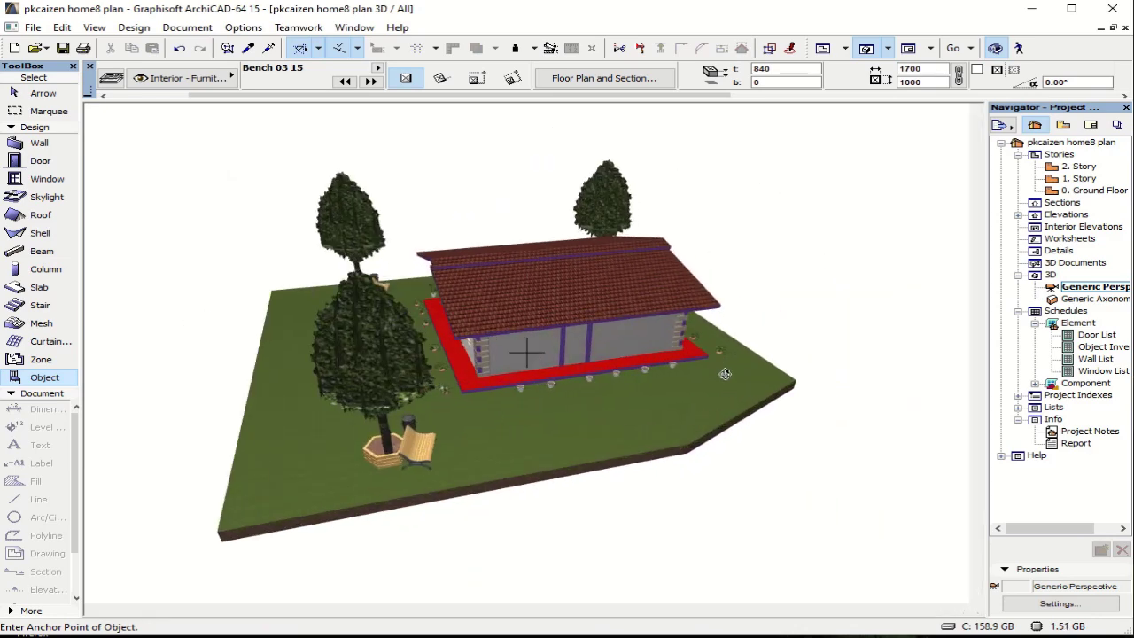
# Step: On the 1. Story plan, set the Beam tool's default height relative to the current story to -200
pyautogui.press('F2')
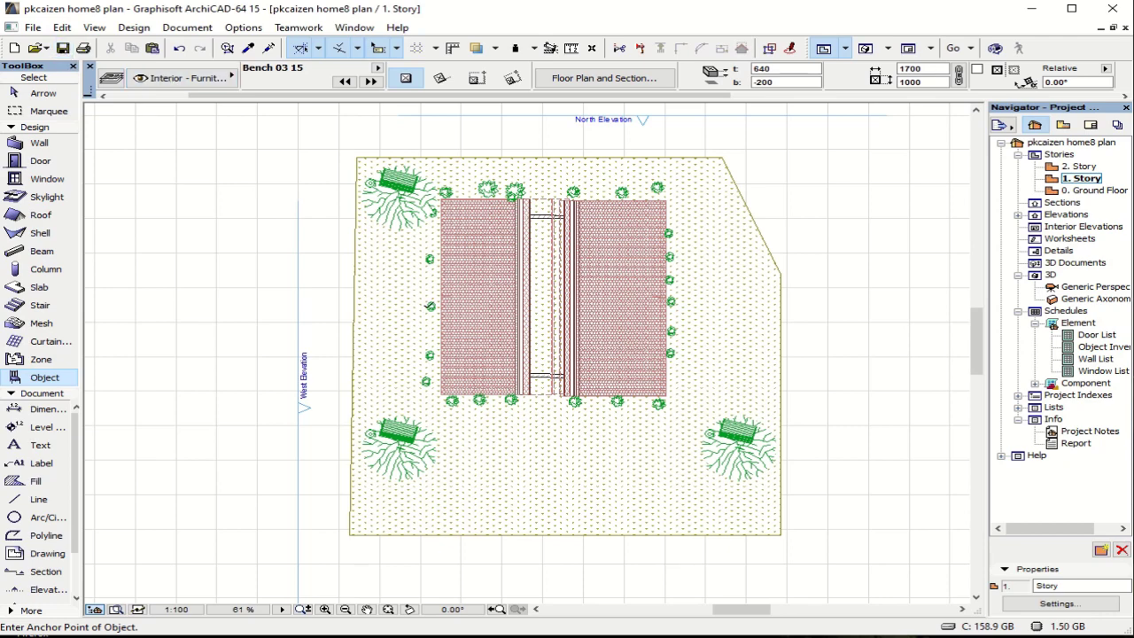
pyautogui.scroll(-3, 452, 317)
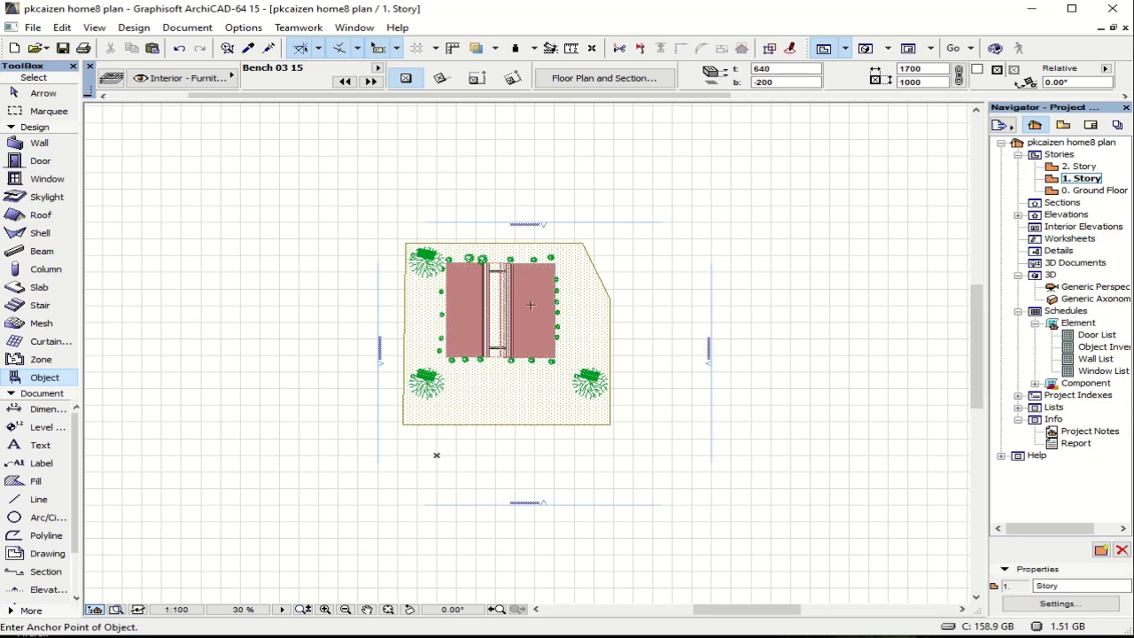
pyautogui.click(29, 254)
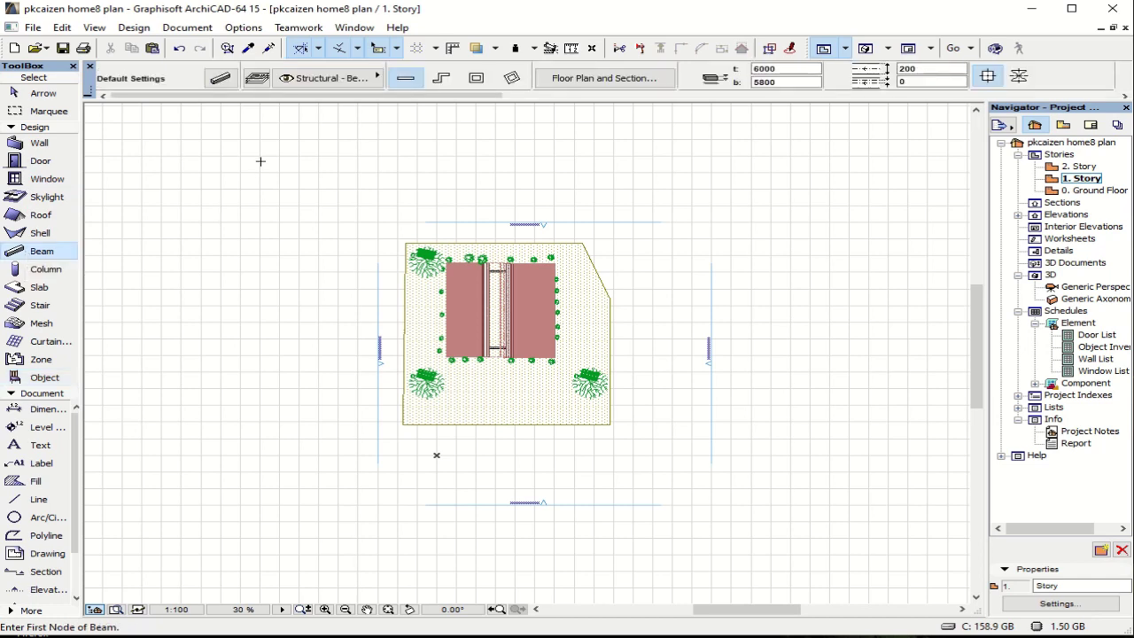
pyautogui.click(220, 80)
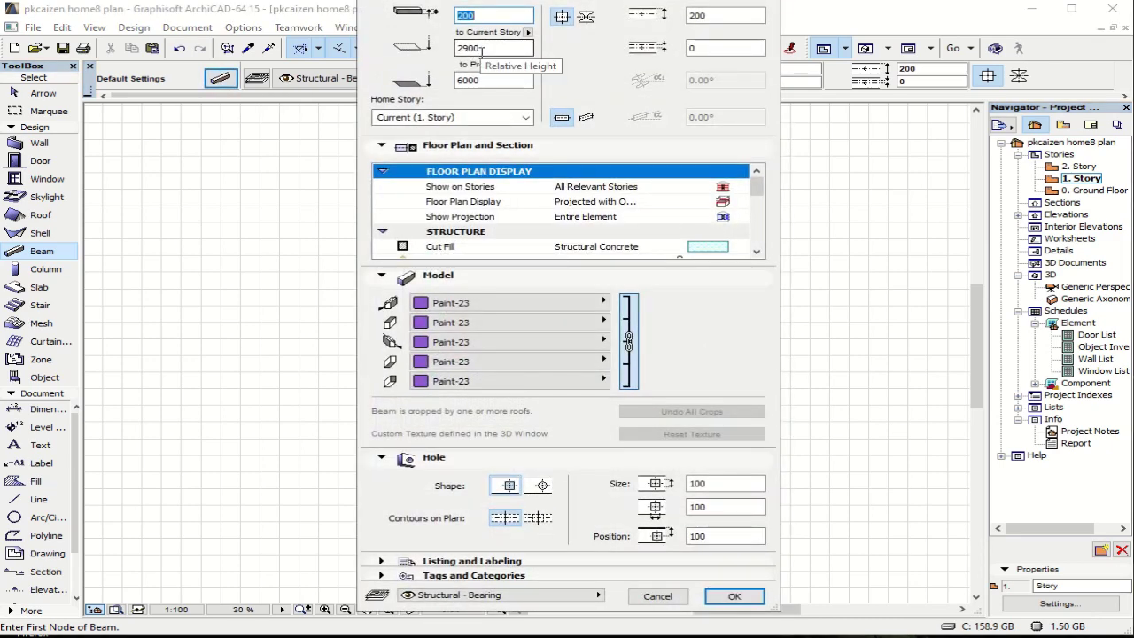
pyautogui.doubleClick(481, 48)
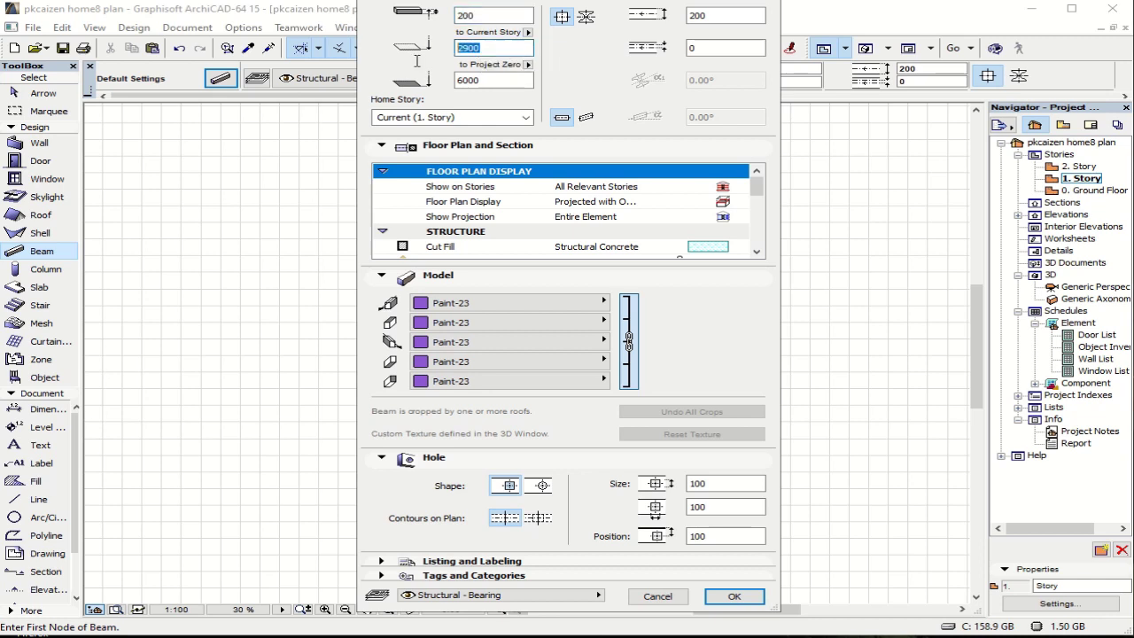
pyautogui.write('-')
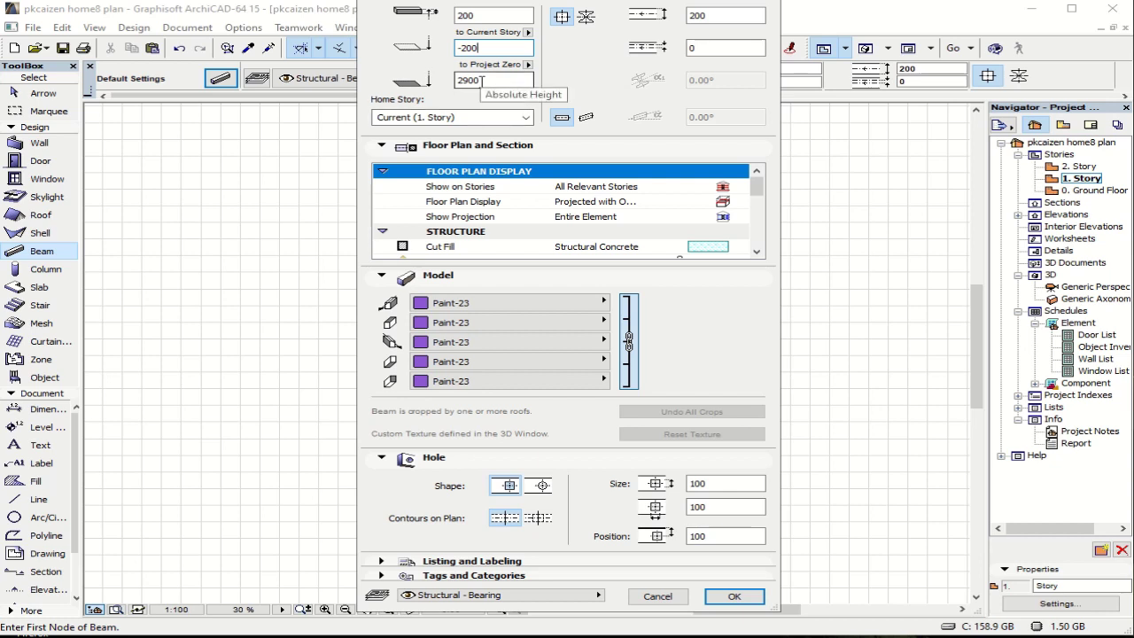
pyautogui.moveTo(483, 80); pyautogui.dragTo(450, 86)
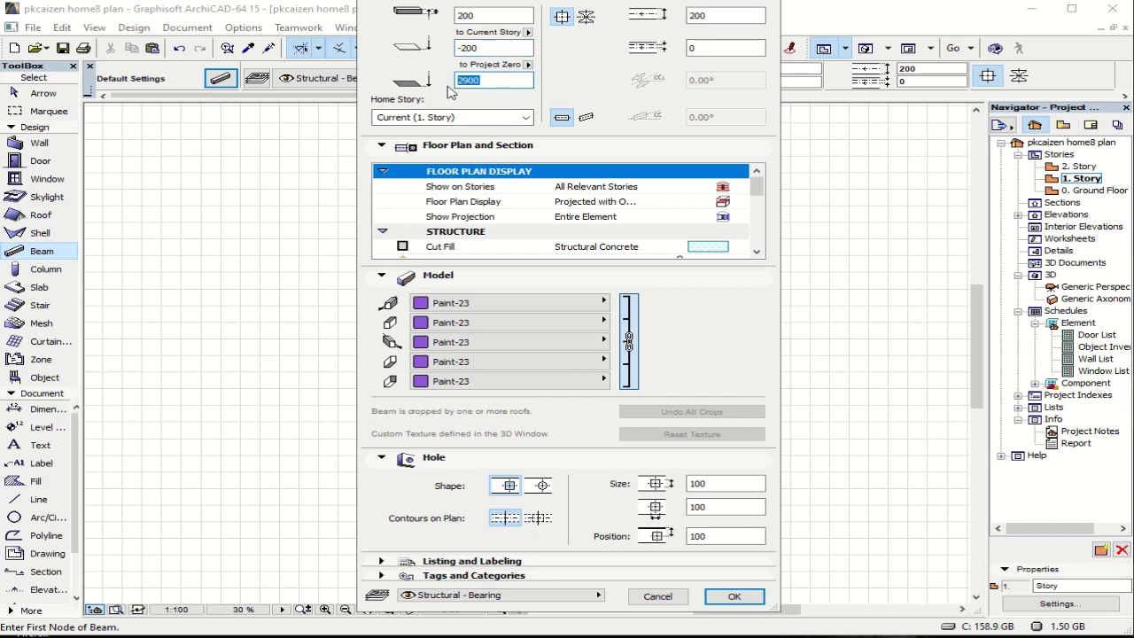
pyautogui.write('0')
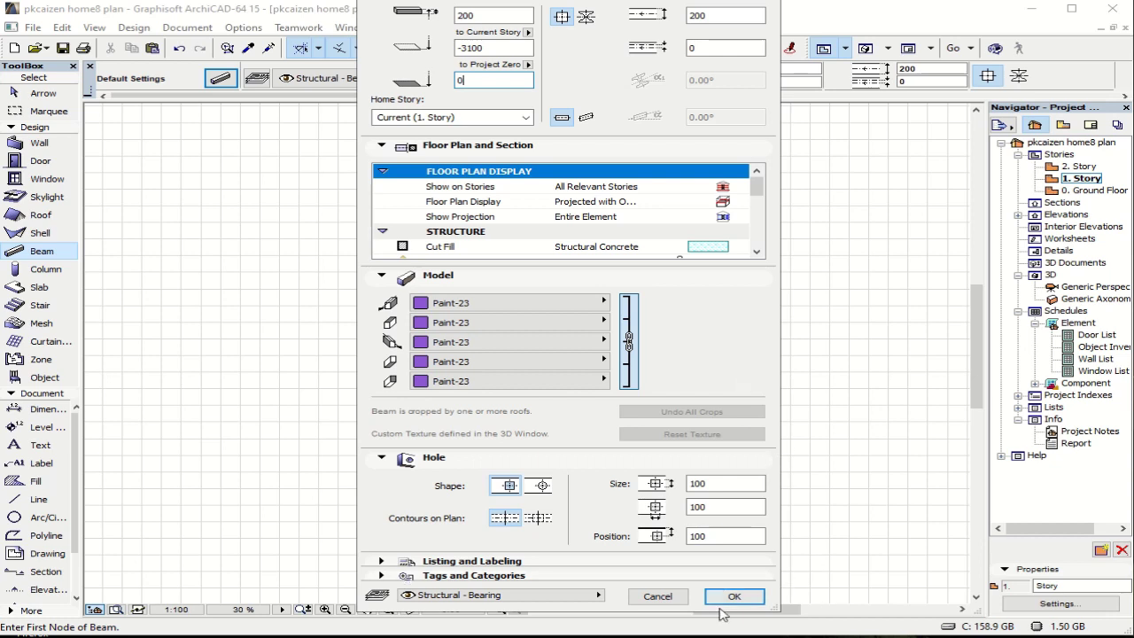
pyautogui.moveTo(485, 48); pyautogui.dragTo(450, 50)
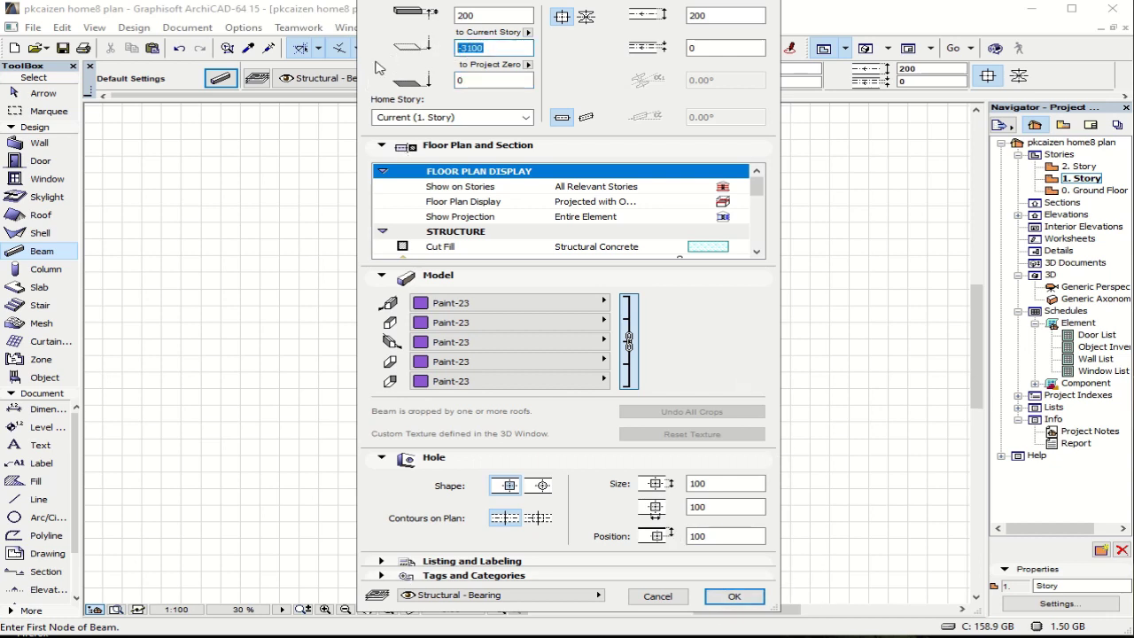
pyautogui.write('-200')
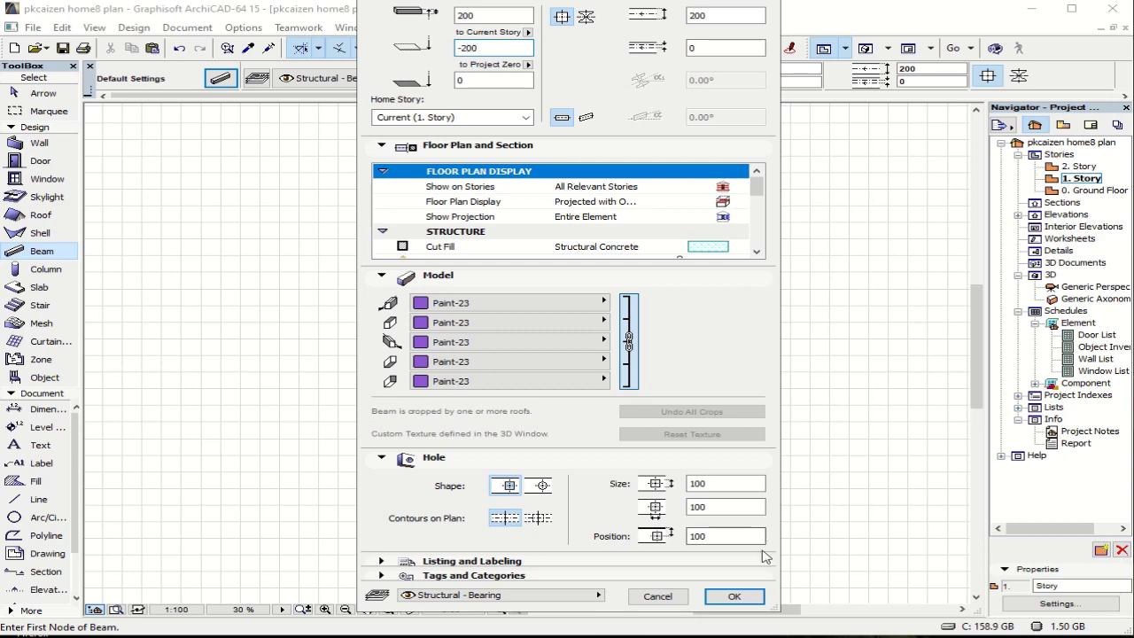
pyautogui.click(740, 595)
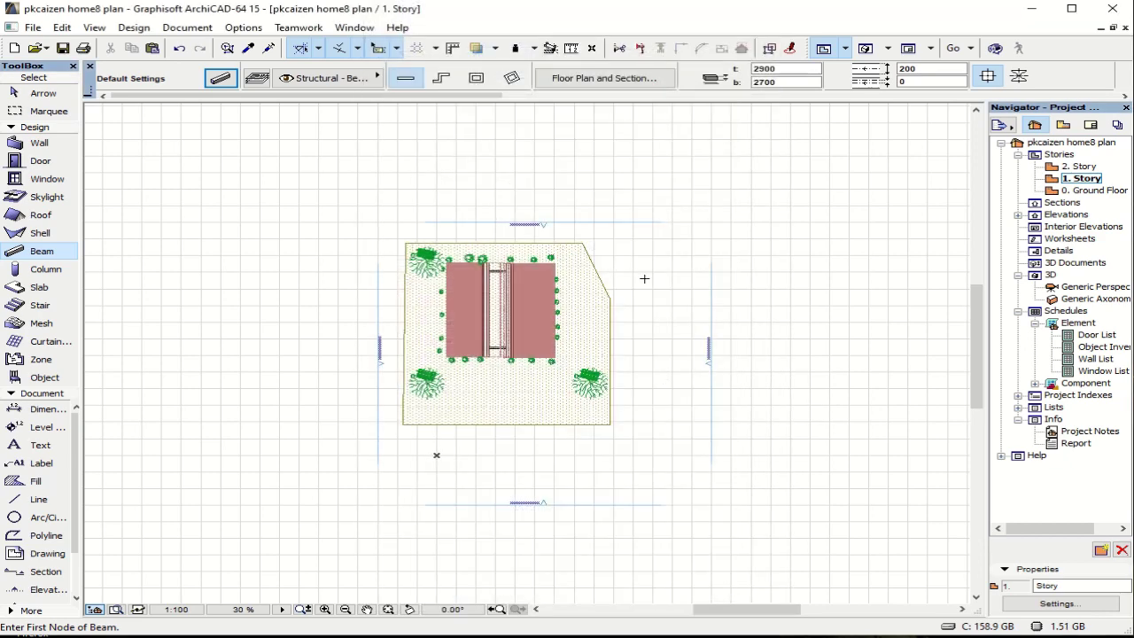
# Step: Draw a straight beam about 14860 mm long just inside the garden's north edge and accept its placement on an unseen story
pyautogui.scroll(3, 496, 239)
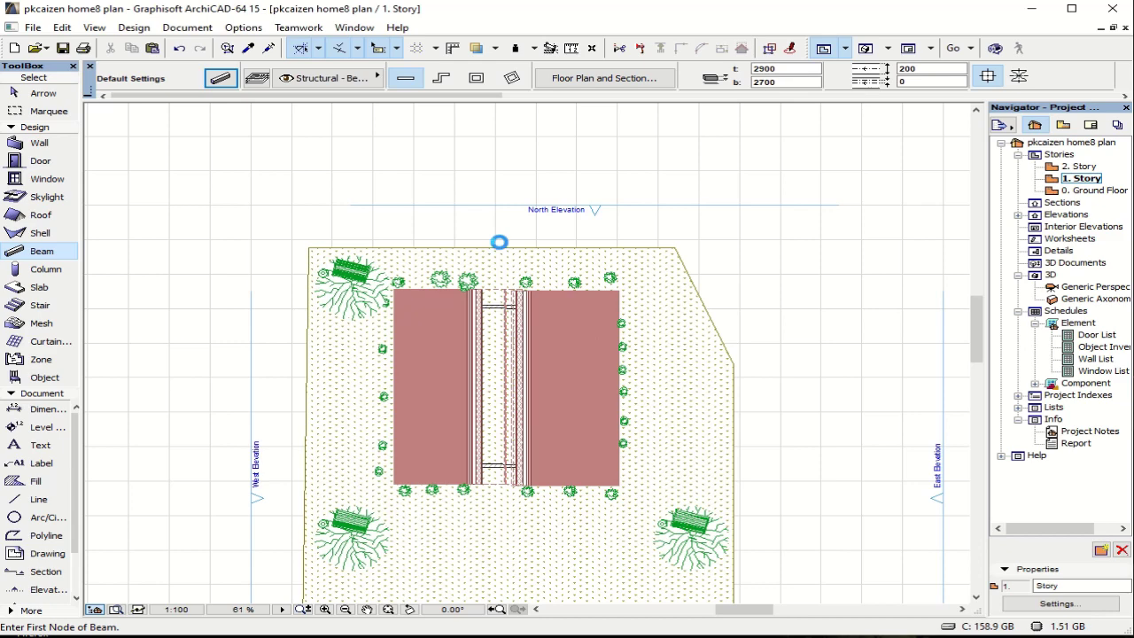
pyautogui.click(364, 257)
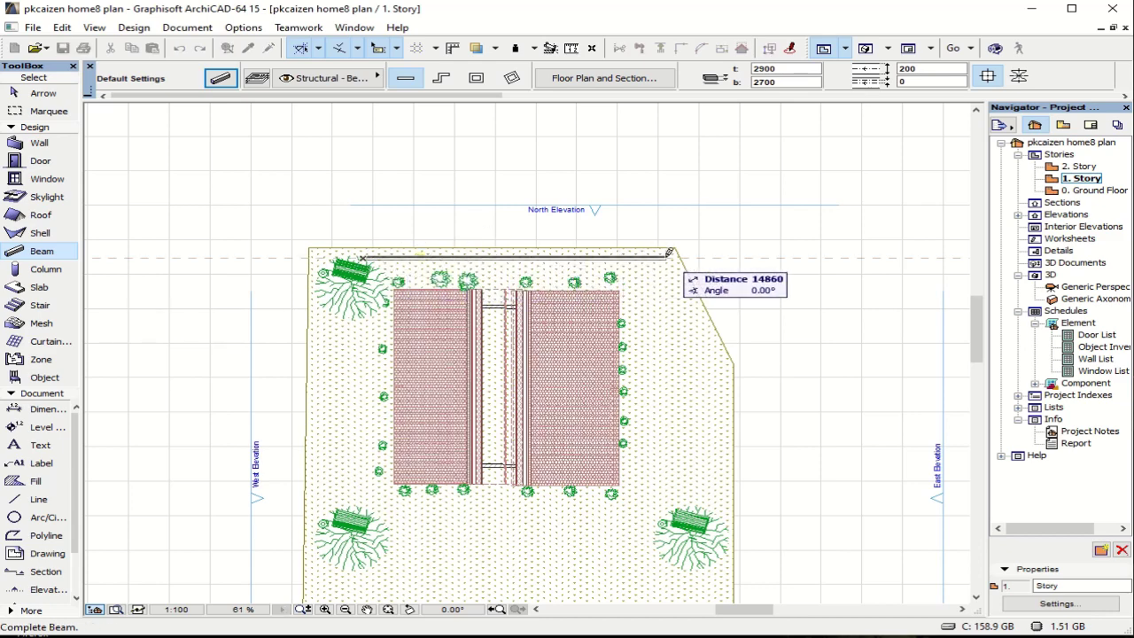
pyautogui.click(670, 254)
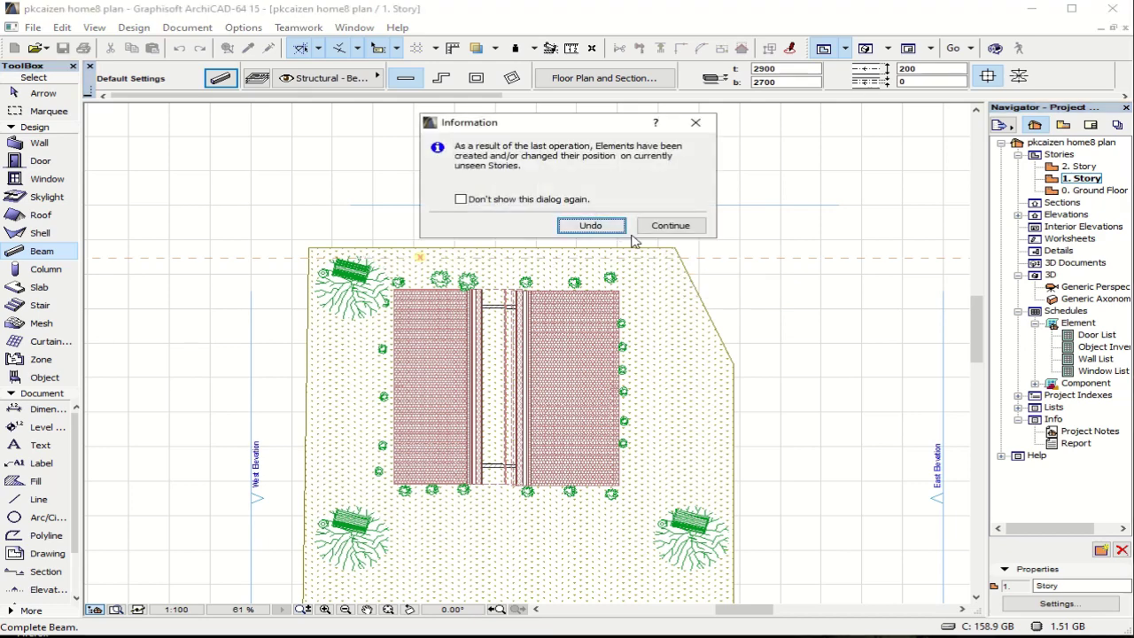
pyautogui.click(664, 229)
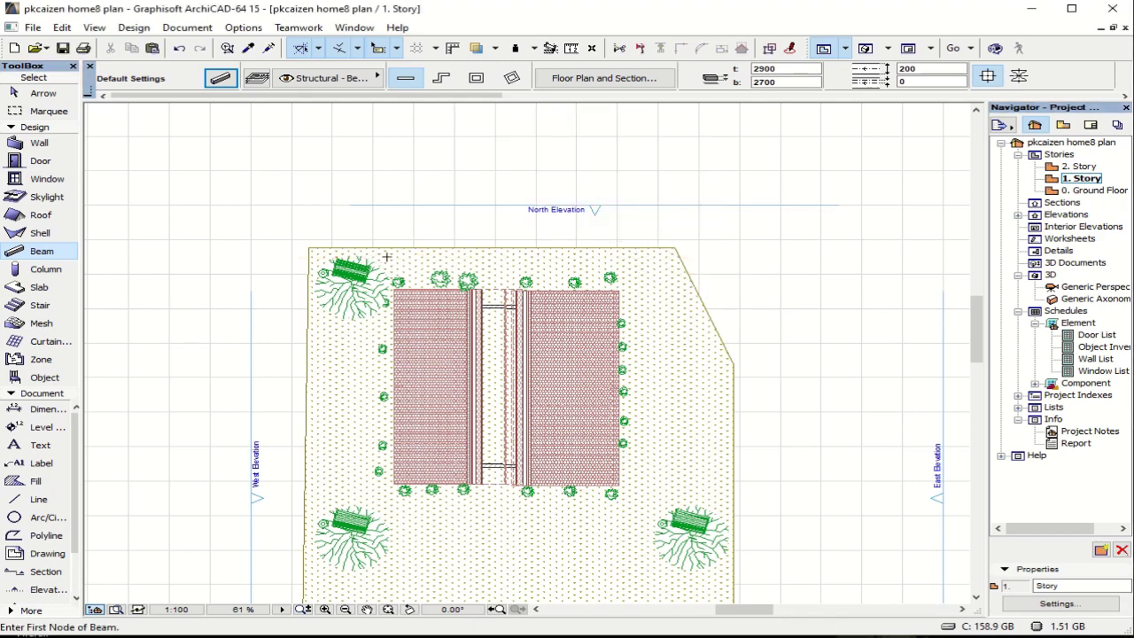
pyautogui.scroll(5, 387, 257)
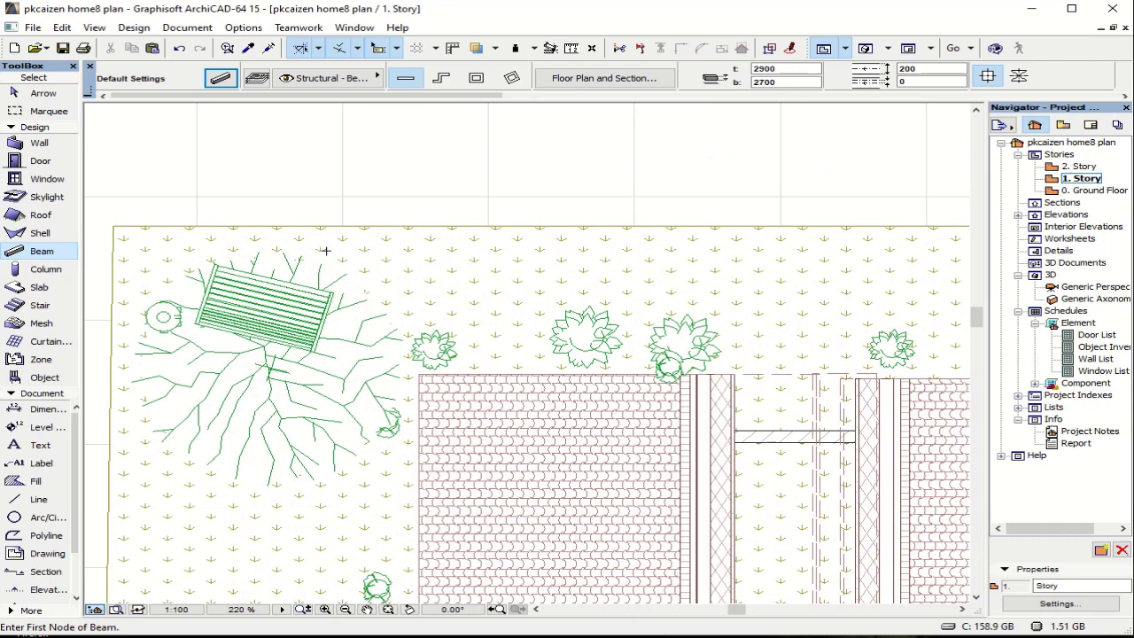
# Step: In the 3D view, set the new north beam's bottom elevation relative to project zero to 0
pyautogui.press('F3')
pyautogui.keyDown('shift'); pyautogui.moveTo(793, 319); pyautogui.dragTo(673, 350, button='middle'); pyautogui.keyUp('shift')
pyautogui.scroll(-3, 655, 353)
pyautogui.scroll(6, 643, 355)
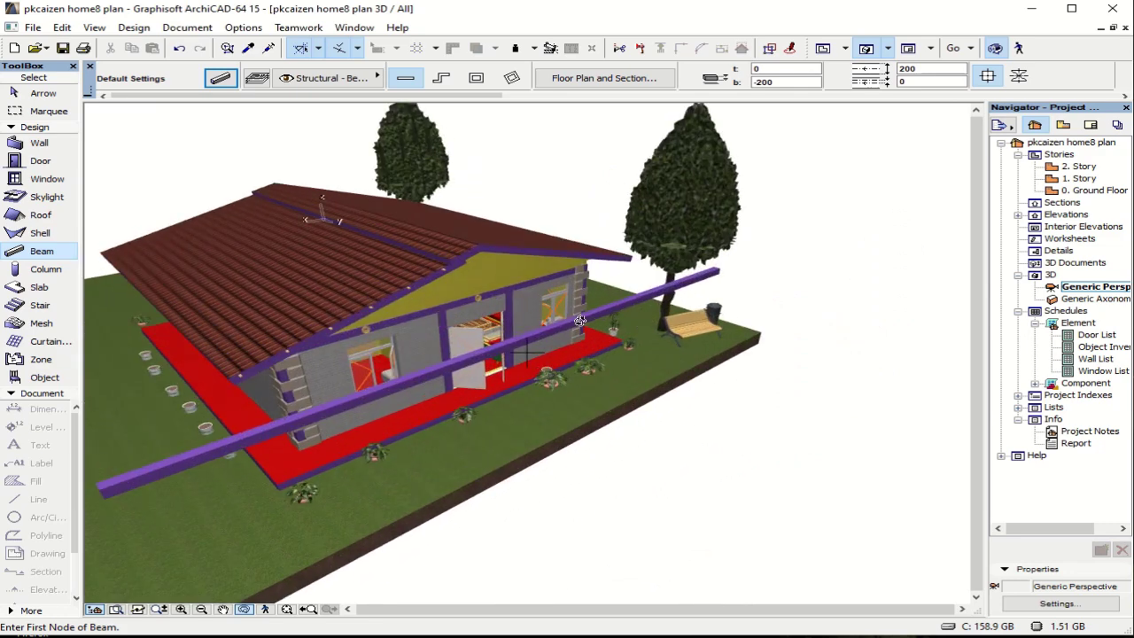
pyautogui.hotkey('ctrl', 'a')
pyautogui.click(581, 318)
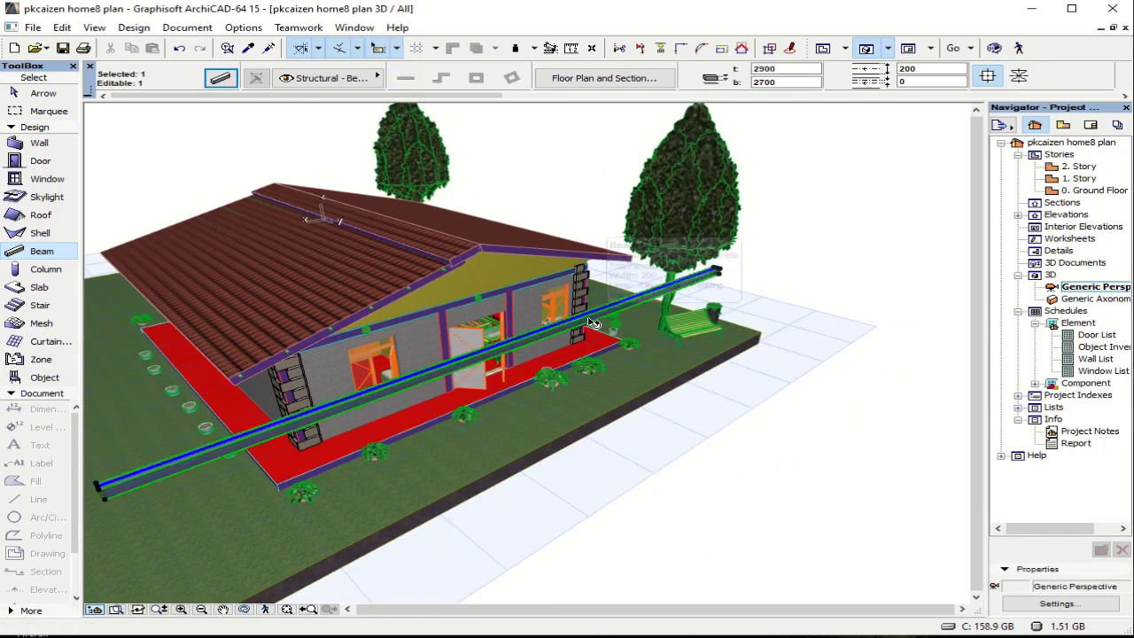
pyautogui.click(224, 78)
pyautogui.doubleClick(497, 80)
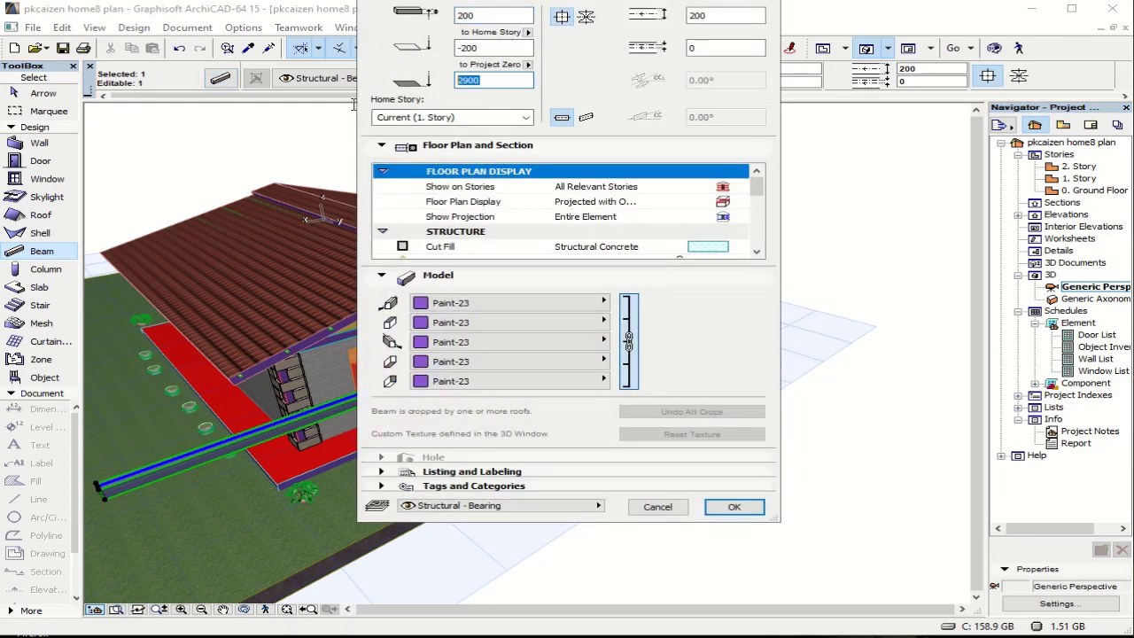
pyautogui.write('0')
pyautogui.click(734, 506)
pyautogui.scroll(6, 613, 464)
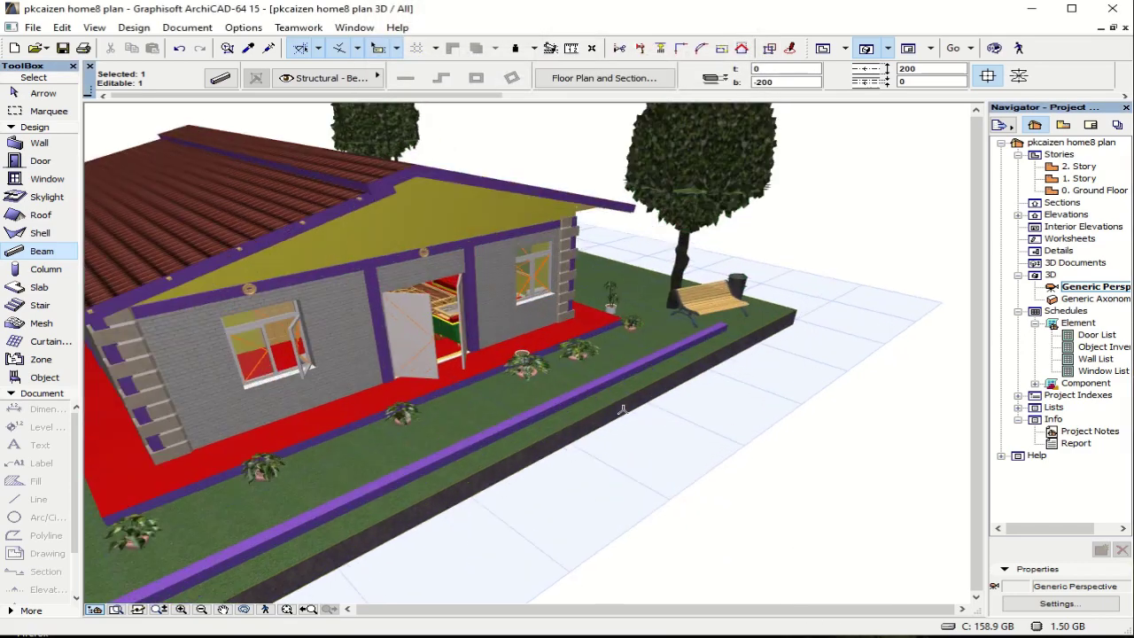
pyautogui.scroll(2, 675, 366)
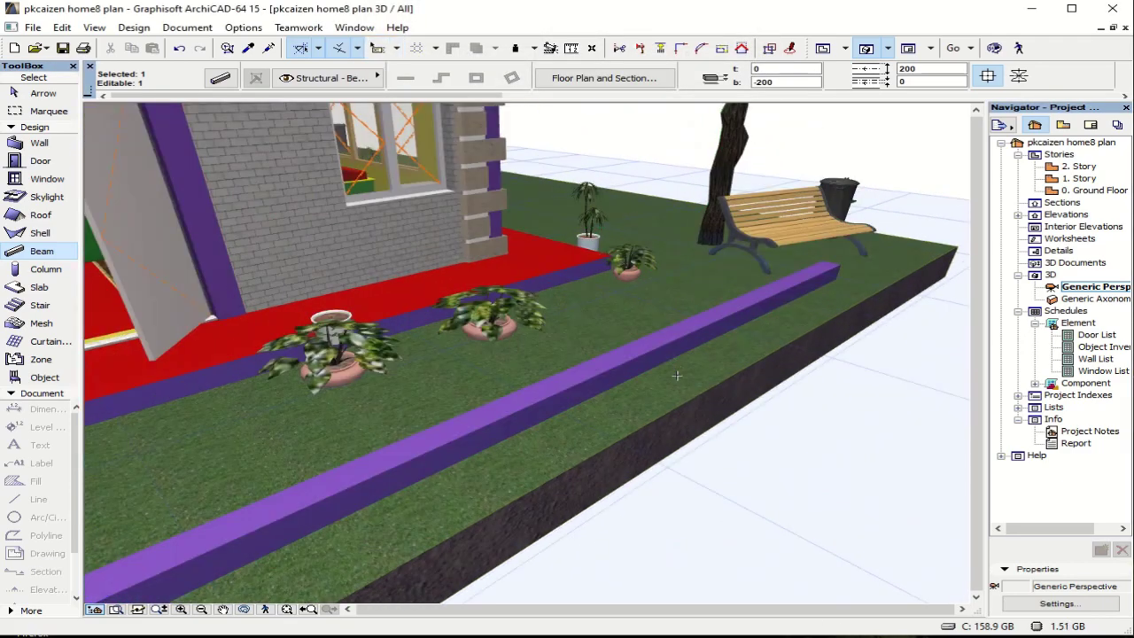
pyautogui.keyDown('shift'); pyautogui.moveTo(676, 395); pyautogui.dragTo(697, 382, button='middle'); pyautogui.keyUp('shift')
pyautogui.scroll(-6, 697, 382)
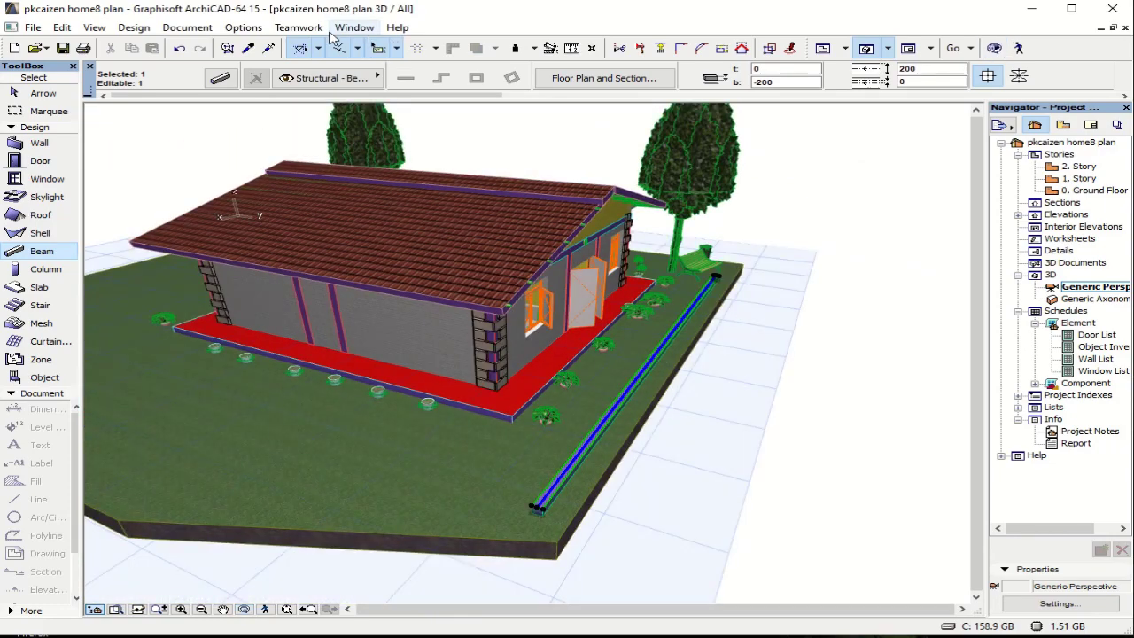
# Step: Apply the Brick-Running Bond material to all surfaces of the north garden beam
pyautogui.click(220, 80)
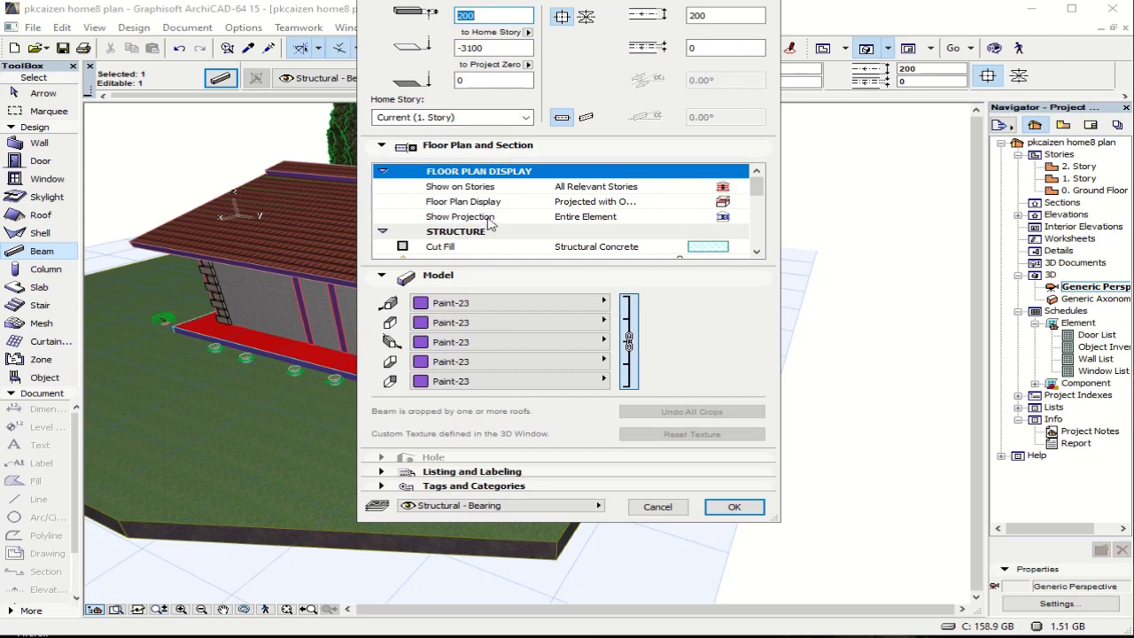
pyautogui.click(602, 303)
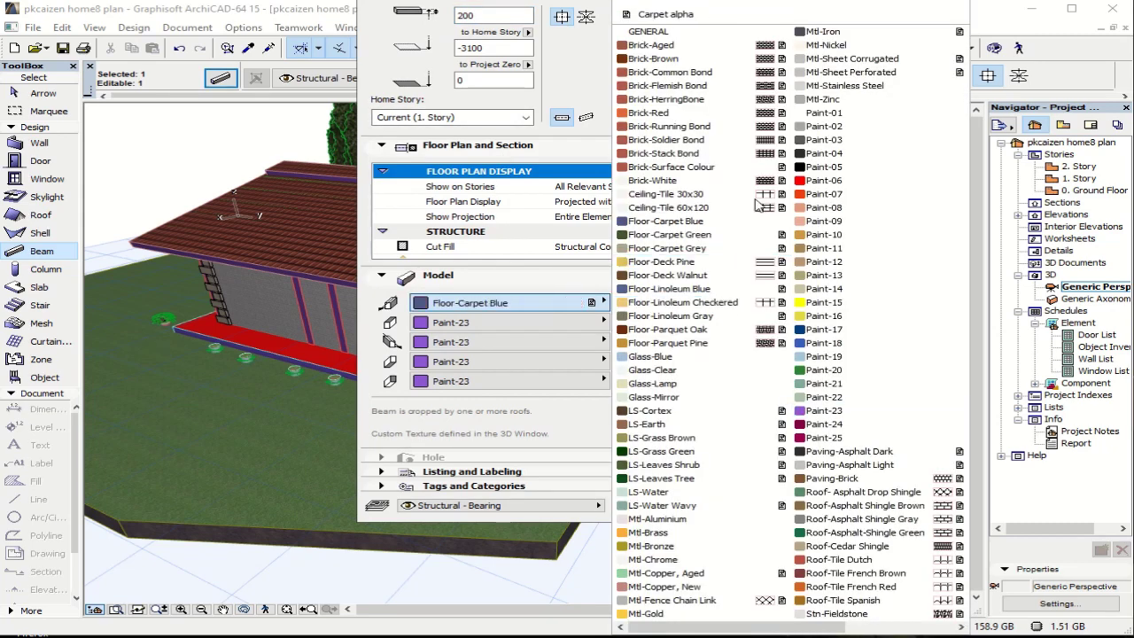
pyautogui.click(764, 128)
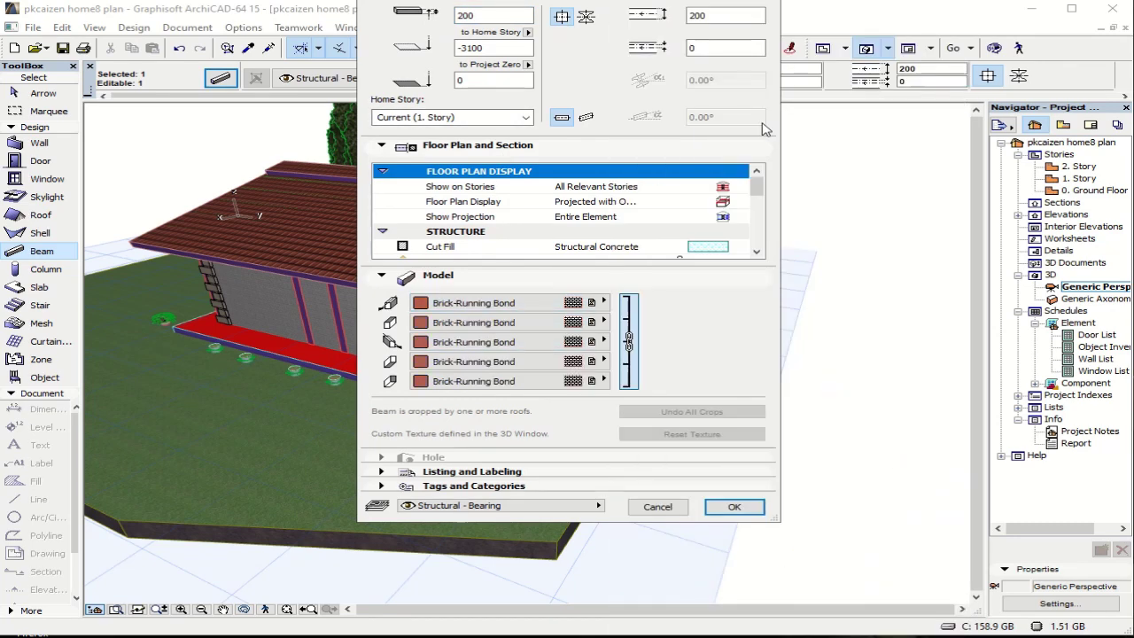
pyautogui.click(734, 507)
pyautogui.scroll(10, 675, 350)
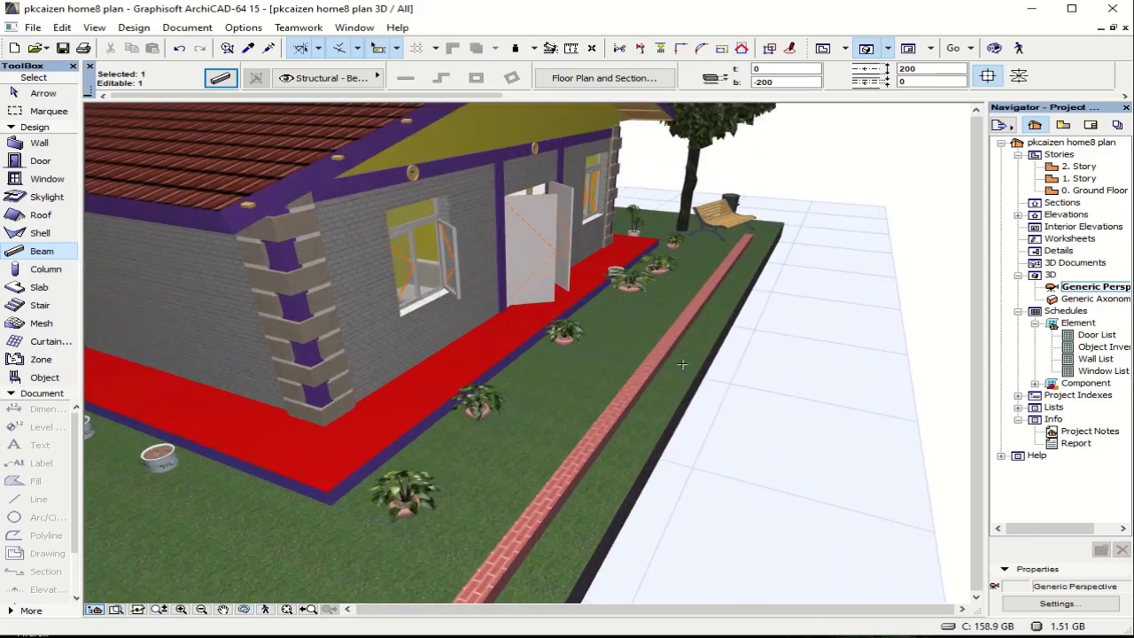
pyautogui.scroll(5, 675, 350)
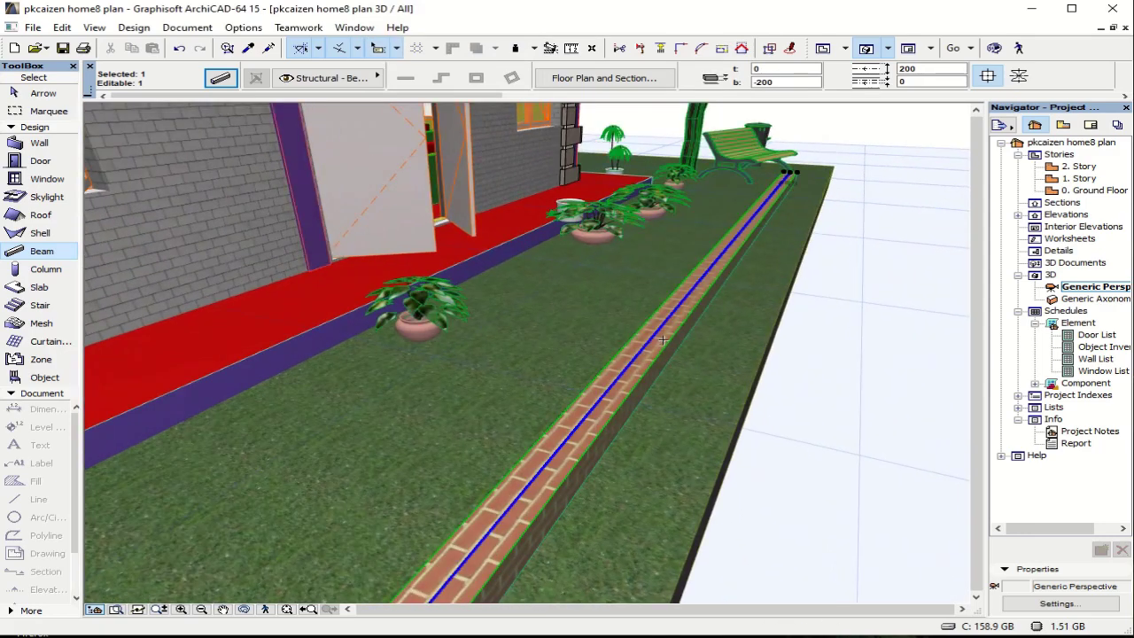
# Step: Change all surfaces of the north garden beam to Brick-Flemish Bond
pyautogui.click(220, 78)
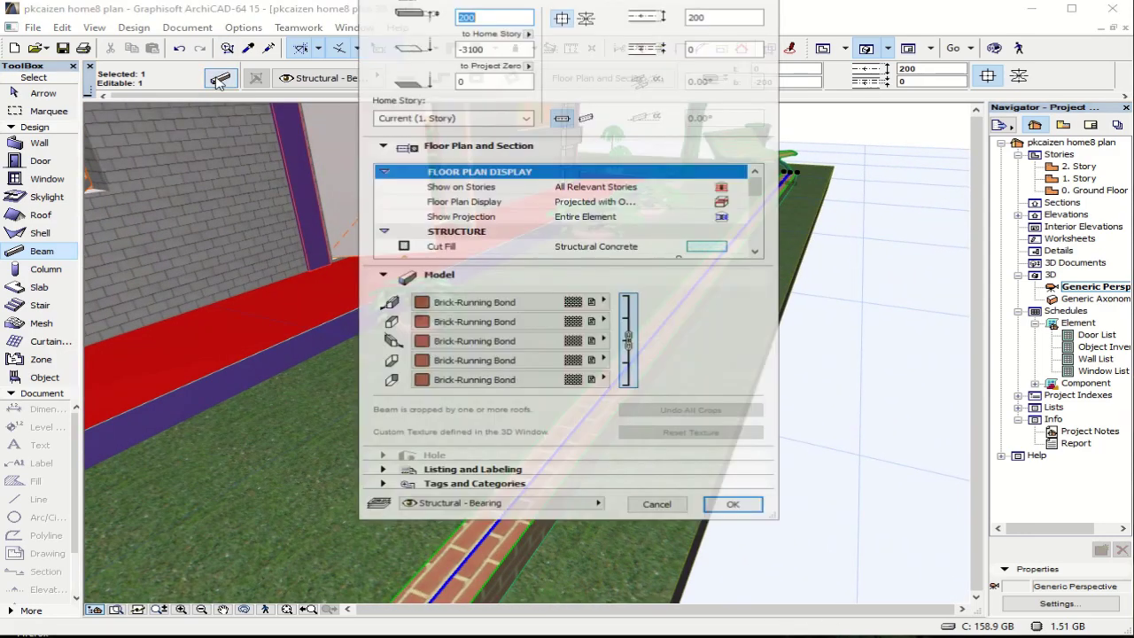
pyautogui.click(548, 303)
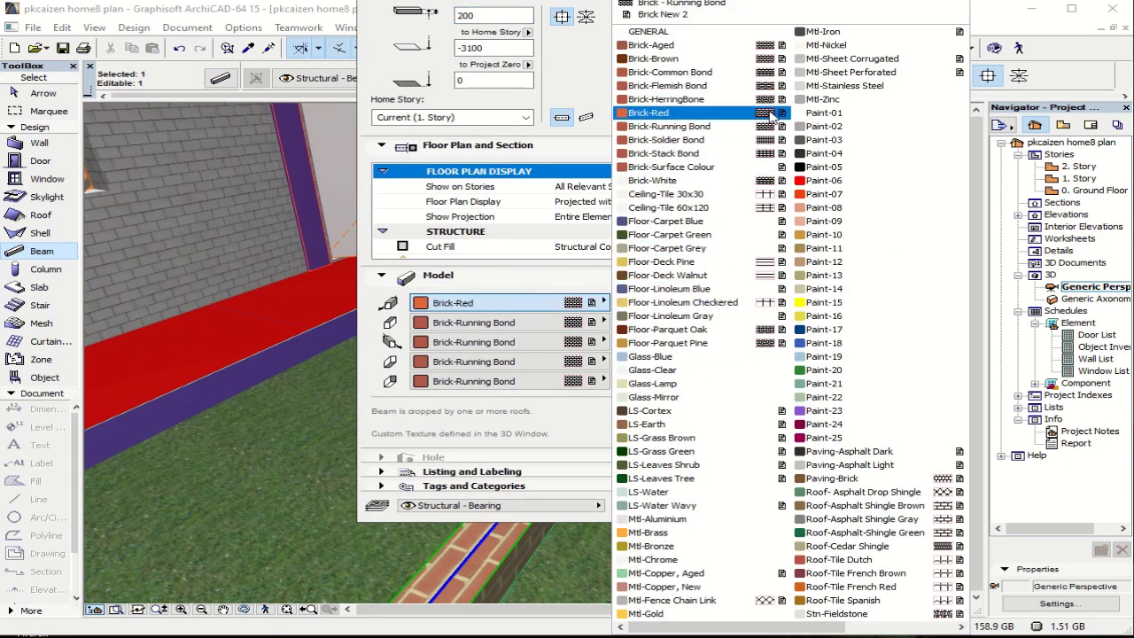
pyautogui.click(769, 86)
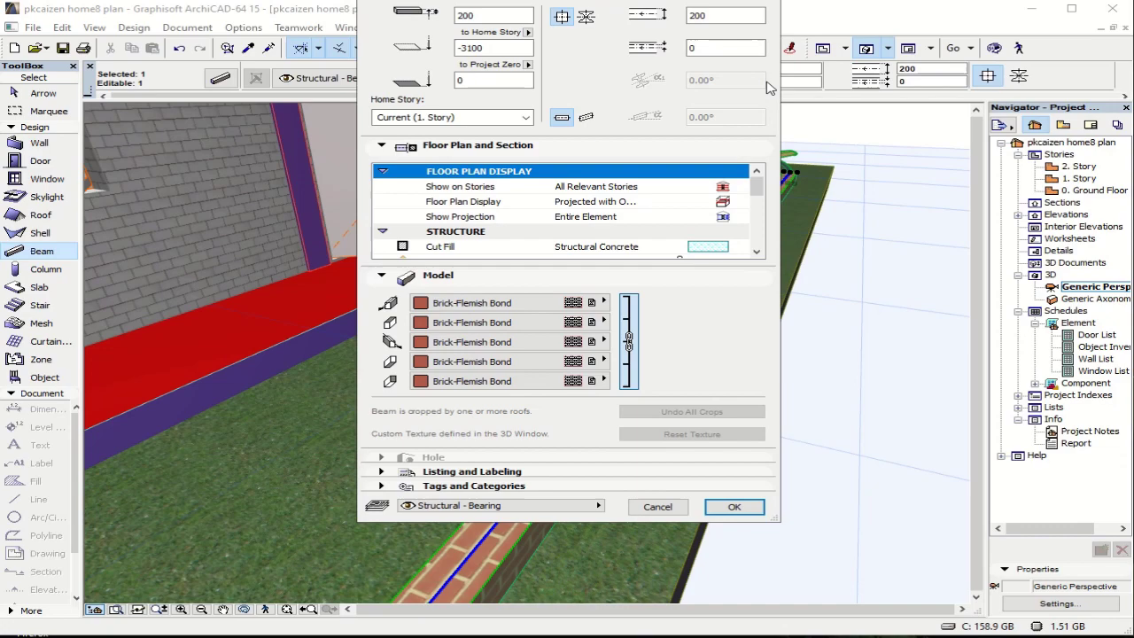
pyautogui.click(728, 505)
pyautogui.scroll(3, 655, 380)
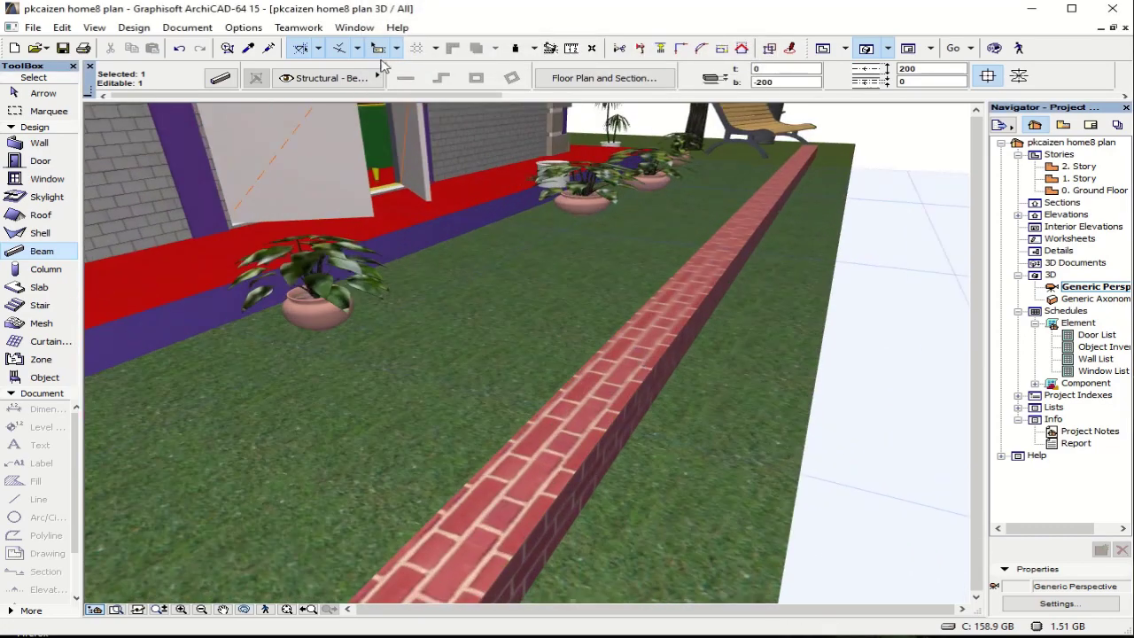
# Step: Change all surfaces of the north garden beam to Brick-Soldier Bond
pyautogui.click(219, 79)
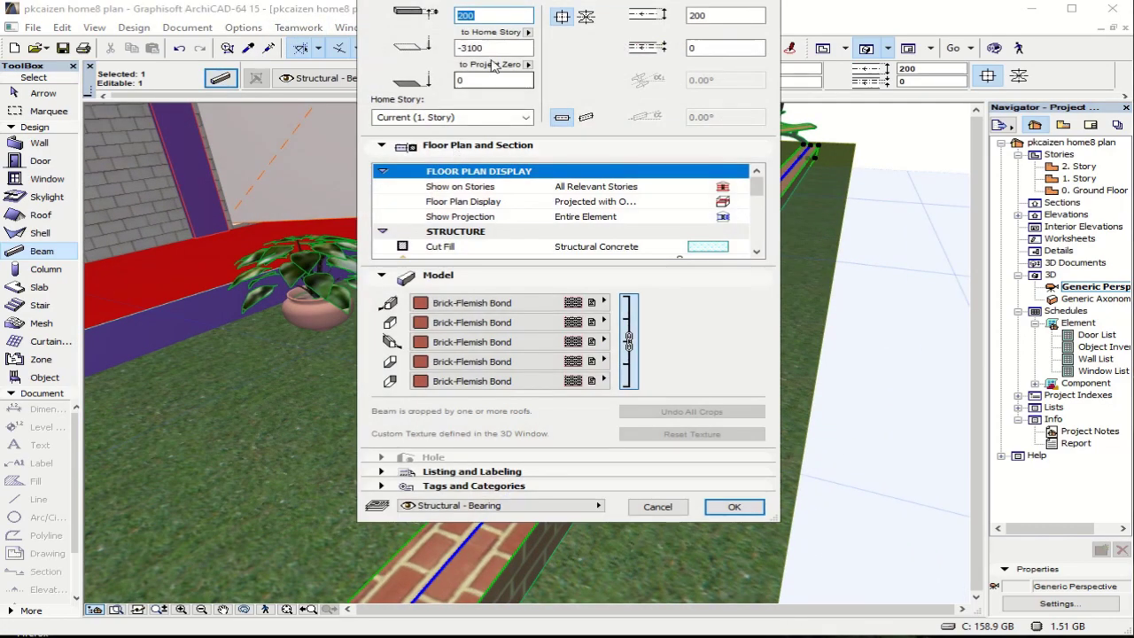
pyautogui.click(601, 303)
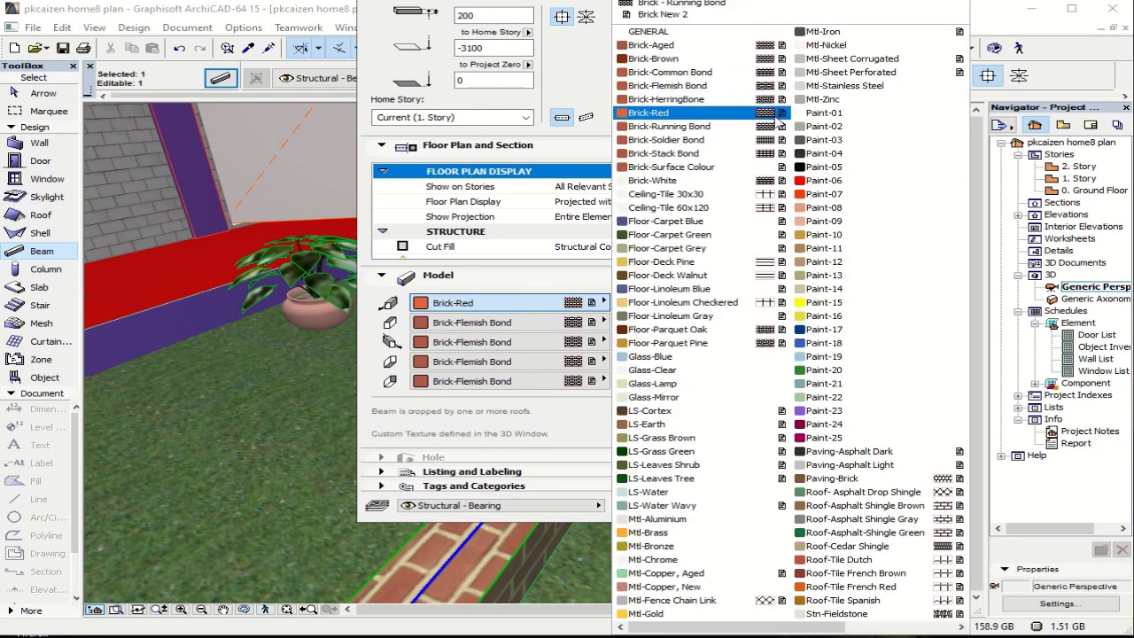
pyautogui.click(773, 141)
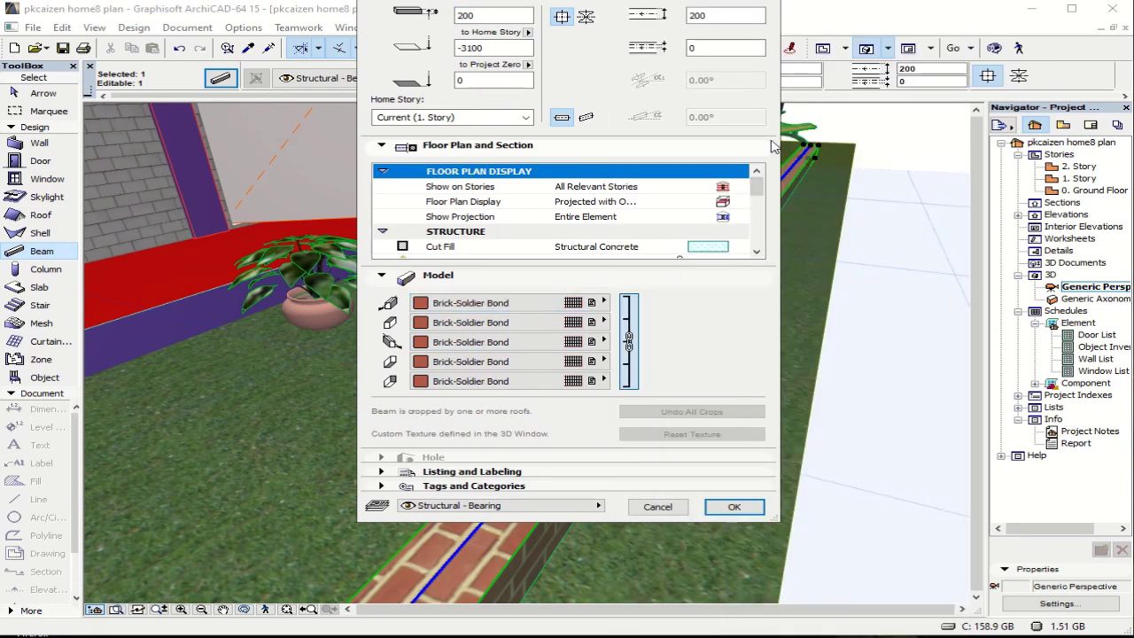
pyautogui.click(744, 506)
pyautogui.keyDown('shift'); pyautogui.moveTo(640, 352); pyautogui.dragTo(654, 344, button='middle'); pyautogui.keyUp('shift')
pyautogui.scroll(-6, 654, 343)
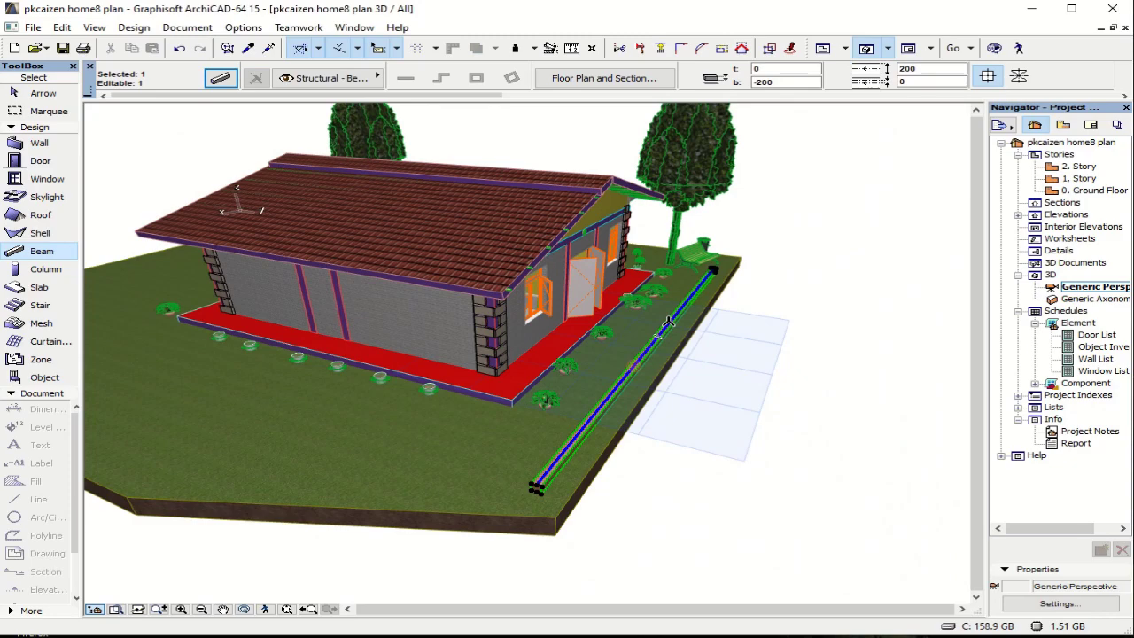
# Step: Look for the brick beam along the garden's edges on the 1. Story plan
pyautogui.press('F2')
pyautogui.scroll(-5, 571, 281)
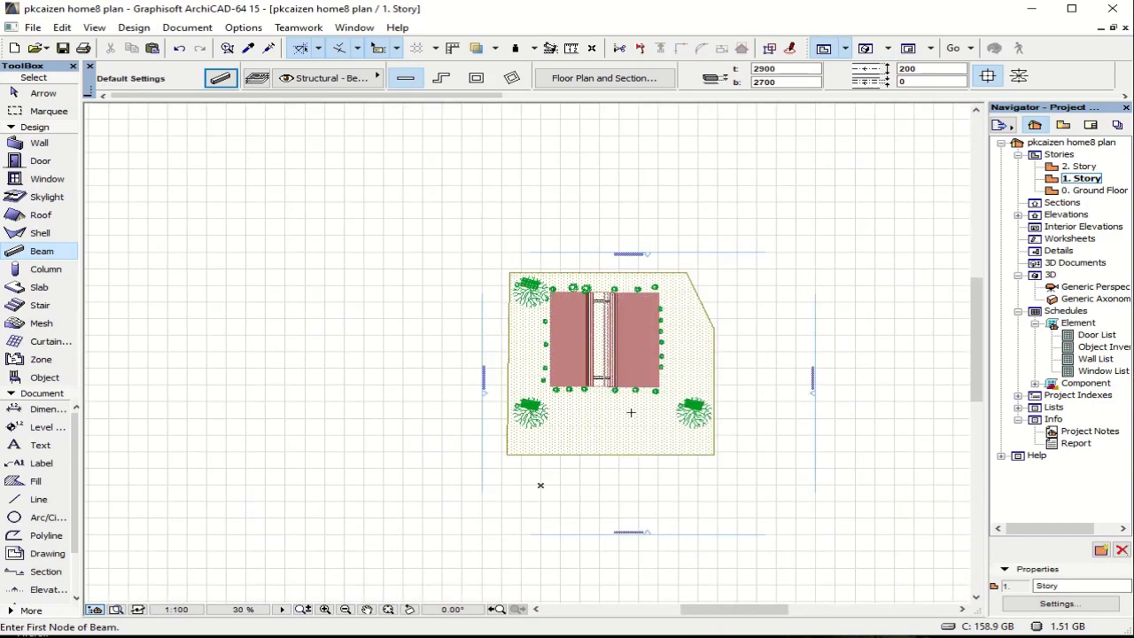
pyautogui.scroll(5, 584, 278)
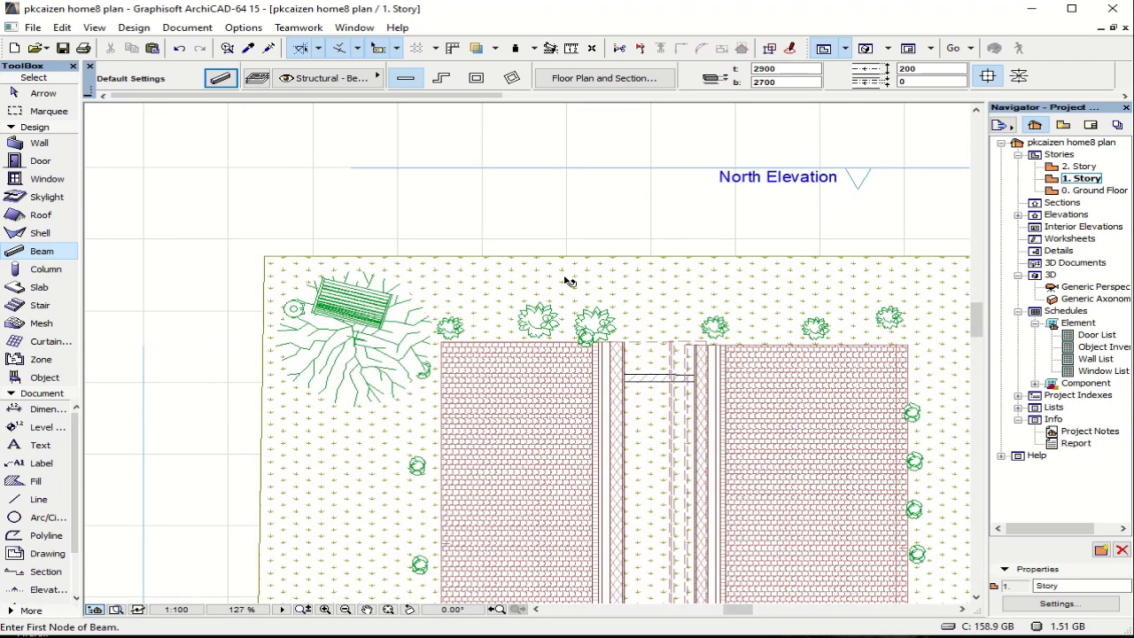
pyautogui.scroll(-5, 584, 278)
pyautogui.scroll(3, 610, 437)
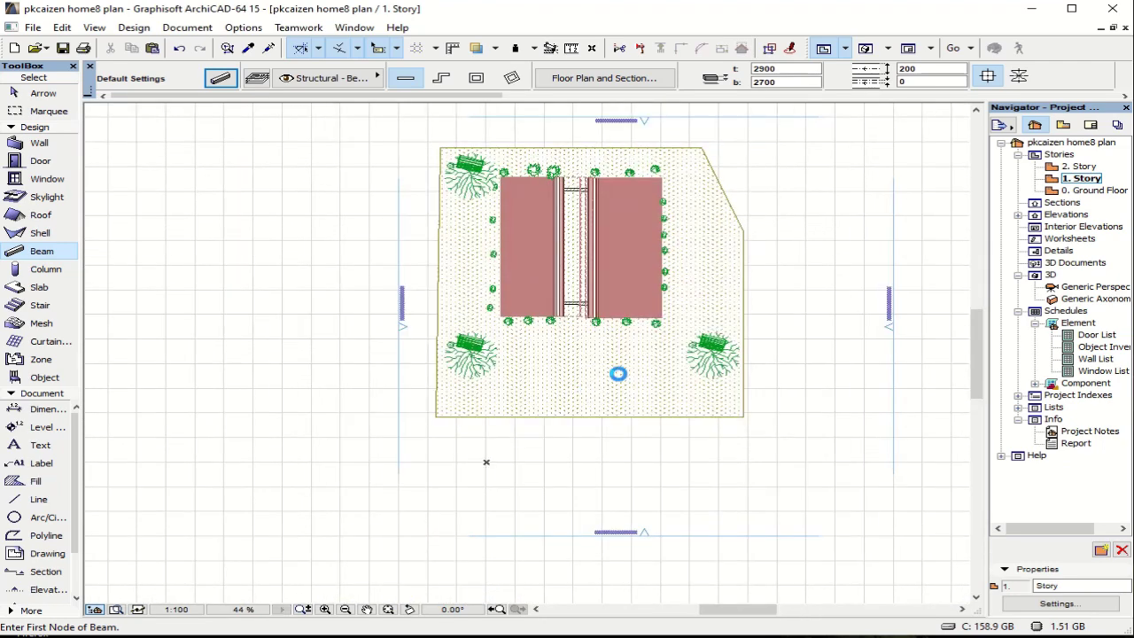
pyautogui.scroll(2, 727, 301)
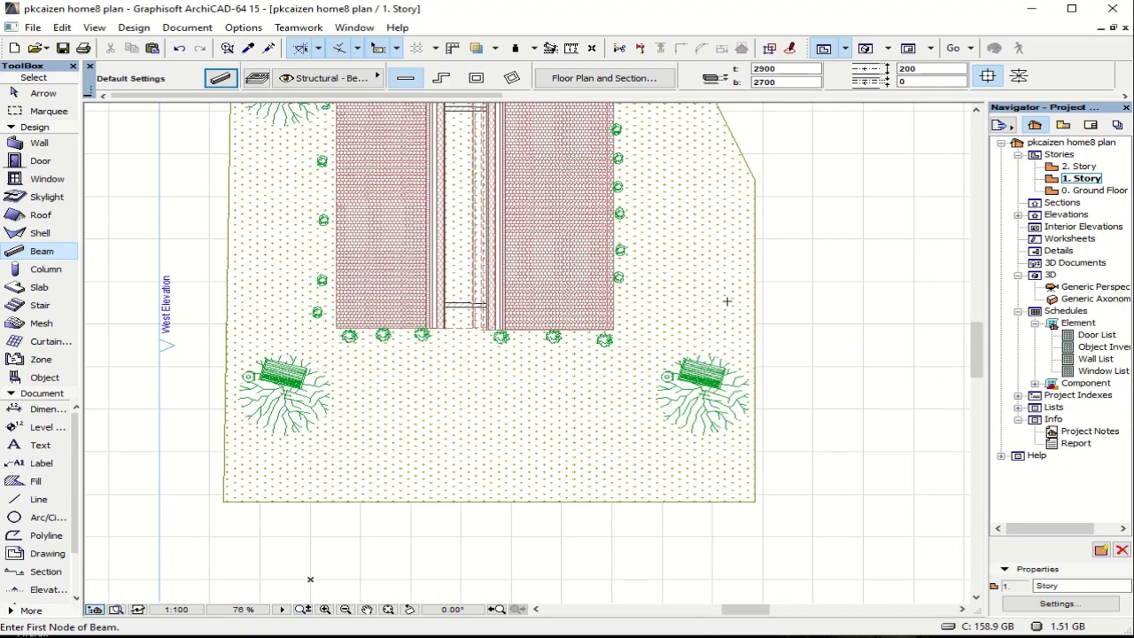
pyautogui.scroll(-4, 703, 305)
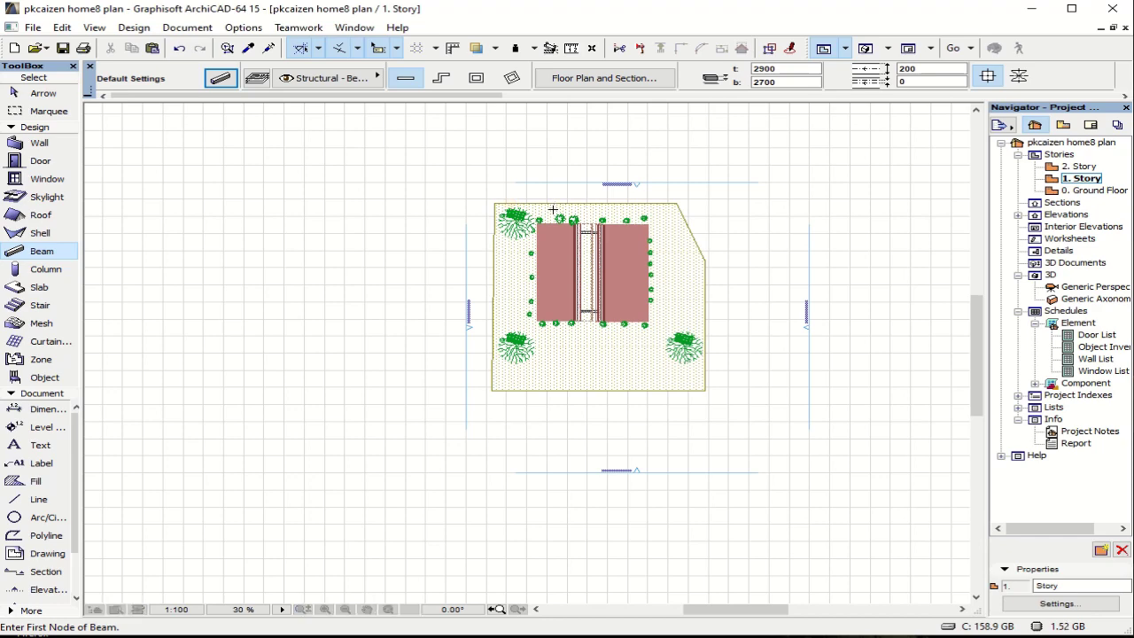
pyautogui.press('F3')
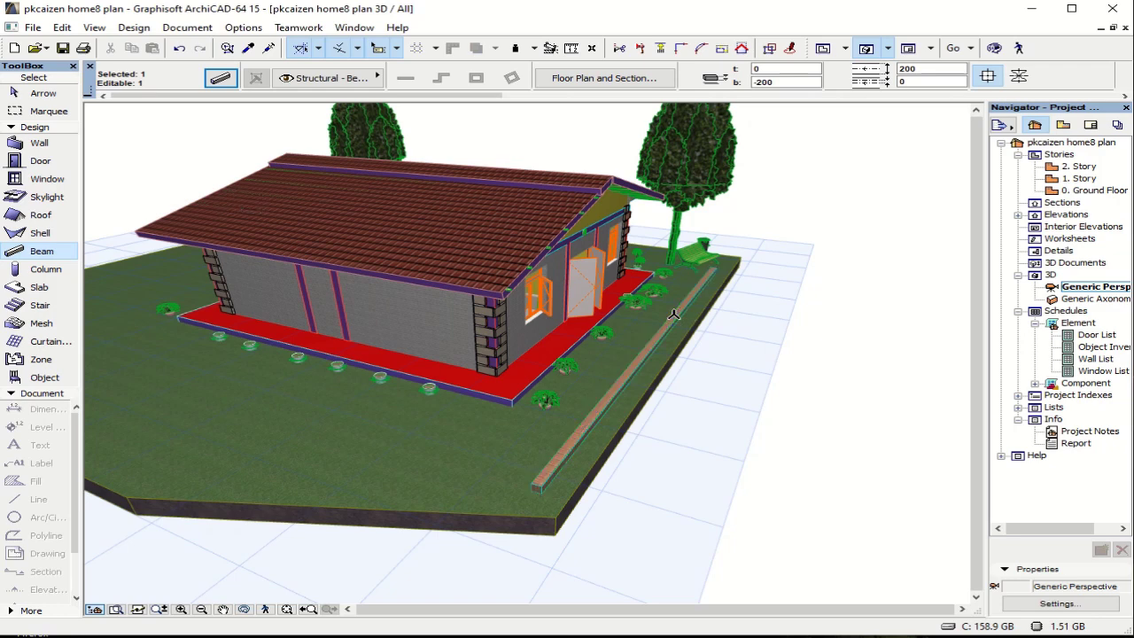
pyautogui.rightClick(674, 316)
pyautogui.moveTo(734, 398)
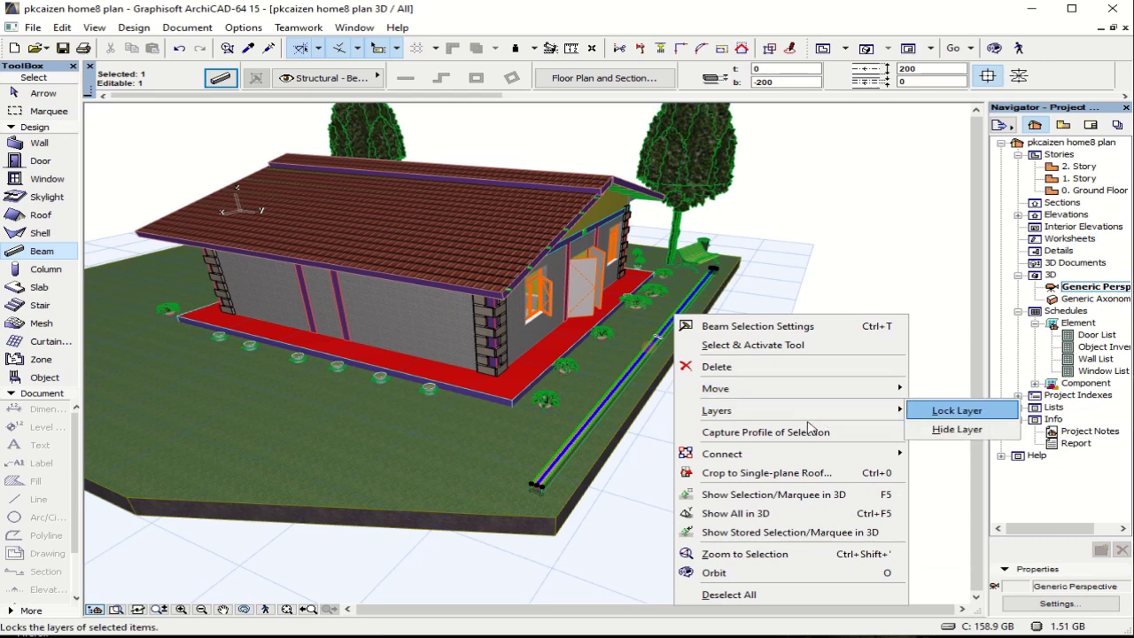
pyautogui.moveTo(763, 388)
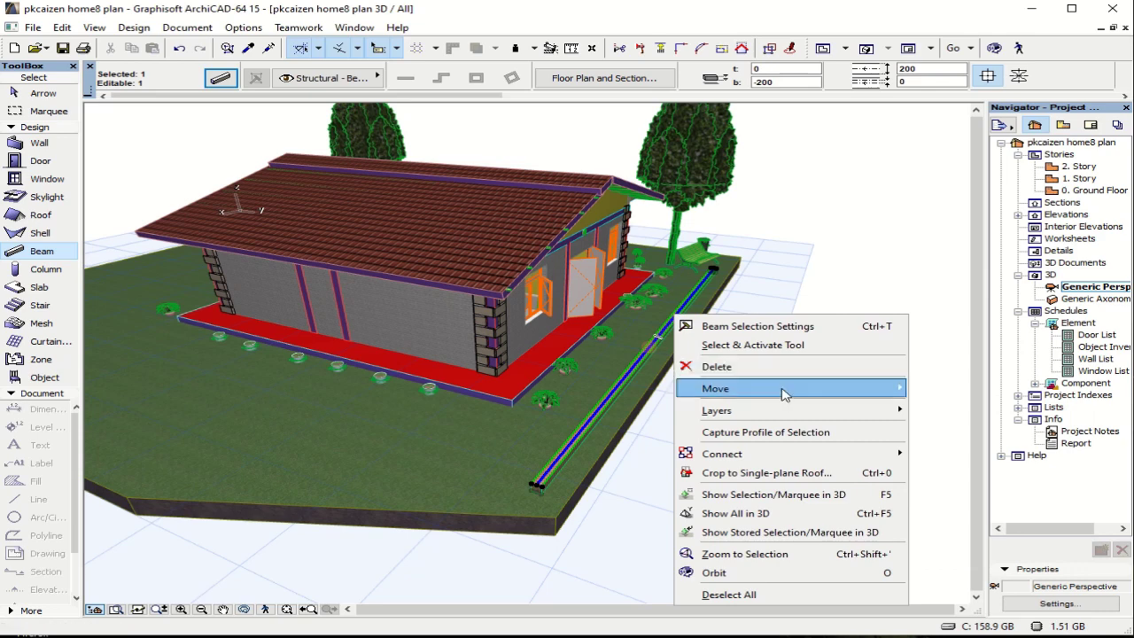
pyautogui.moveTo(790, 416)
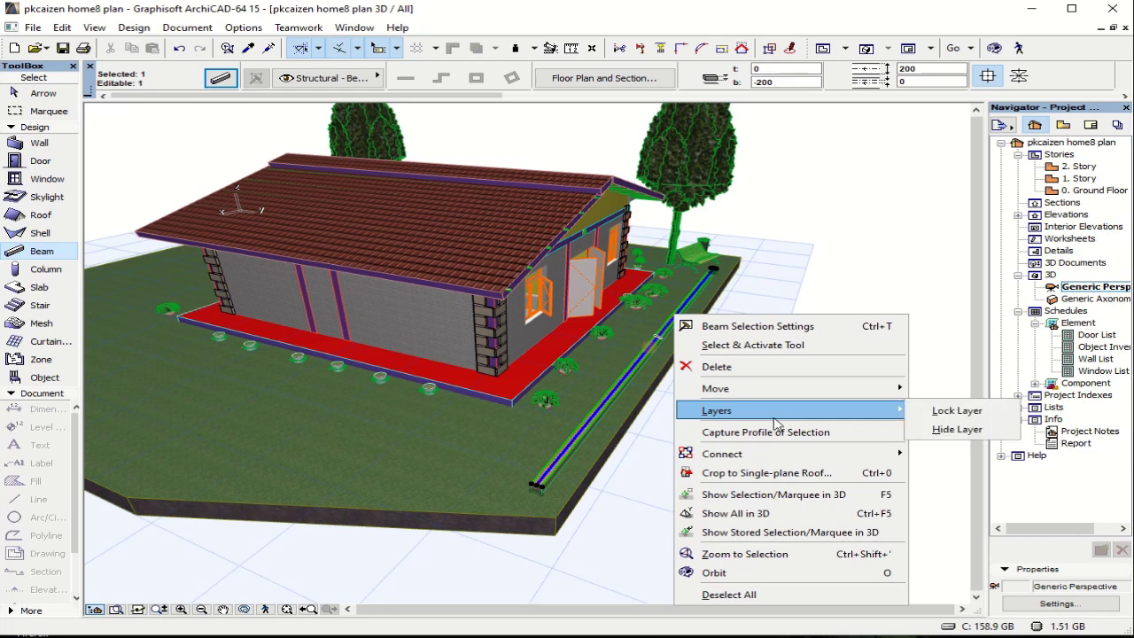
pyautogui.press('Escape')
pyautogui.press('Escape')
pyautogui.press('F2')
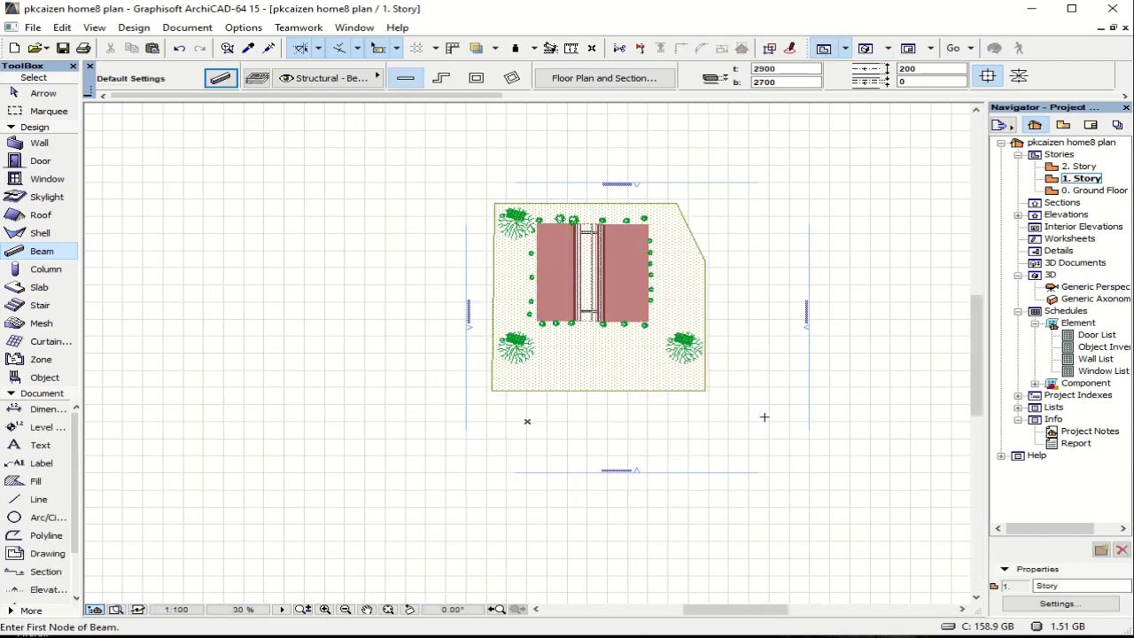
pyautogui.scroll(4, 566, 361)
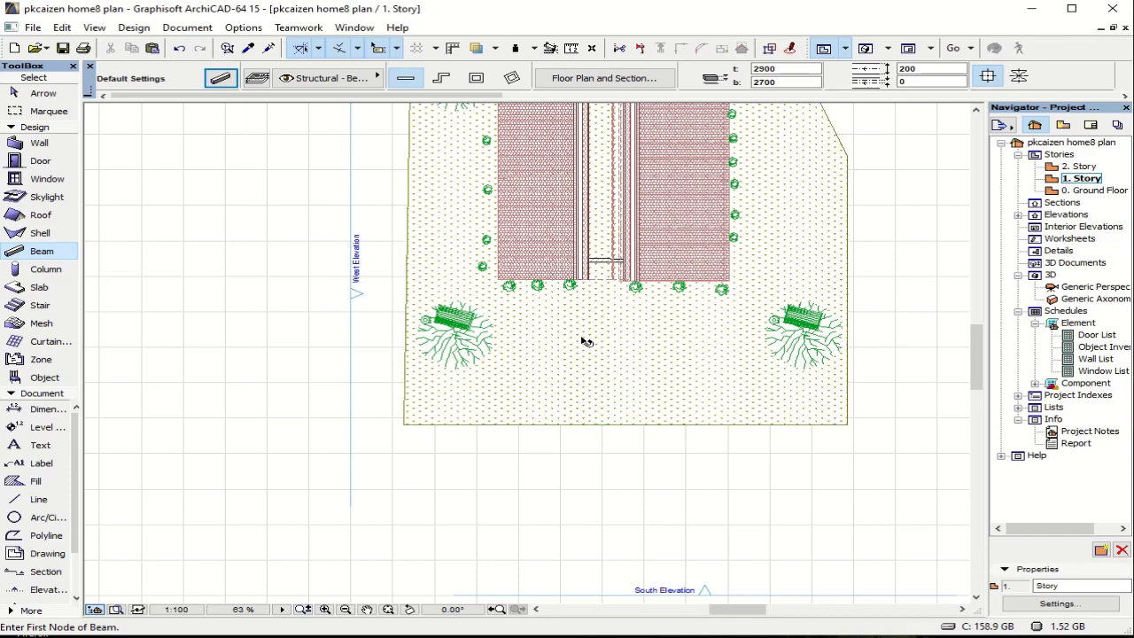
# Step: Send the garden's terrain mesh to the back of the display order on the 1. Story plan and deselect it
pyautogui.scroll(-9, 583, 332)
pyautogui.scroll(10, 584, 272)
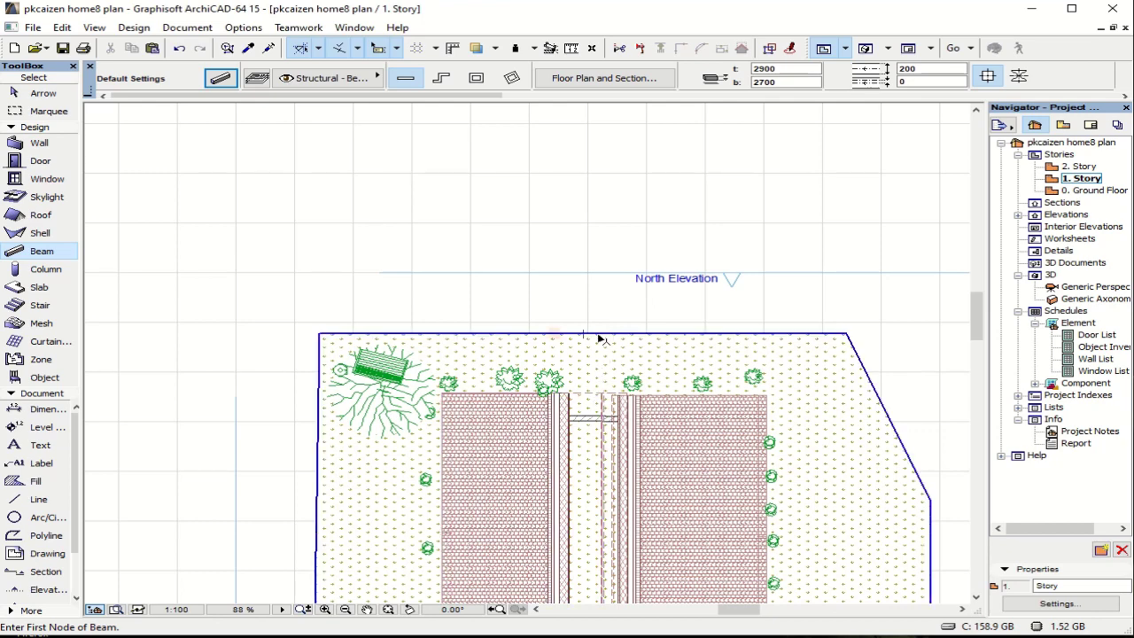
pyautogui.keyDown('shift'); pyautogui.click(598, 339); pyautogui.keyUp('shift')
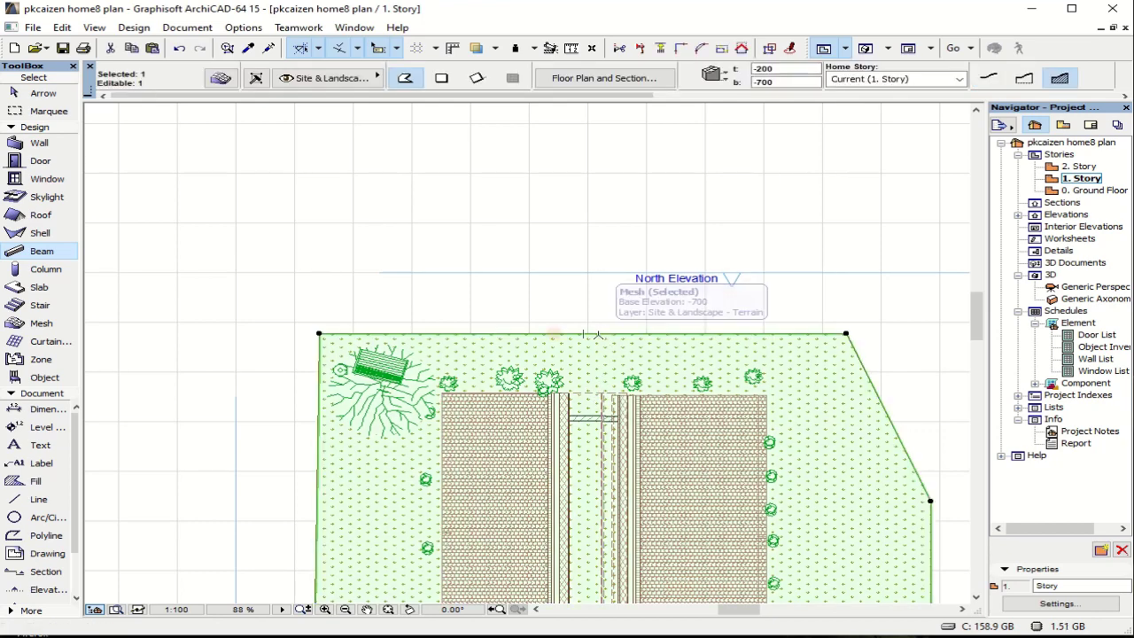
pyautogui.rightClick(599, 338)
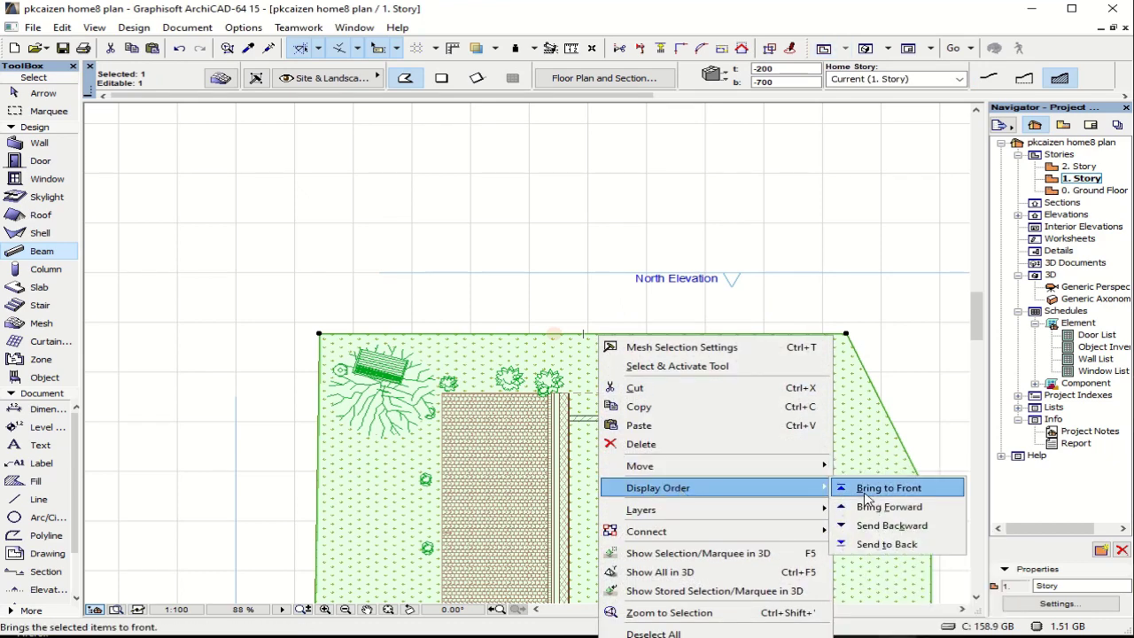
pyautogui.click(890, 543)
pyautogui.scroll(-3, 656, 352)
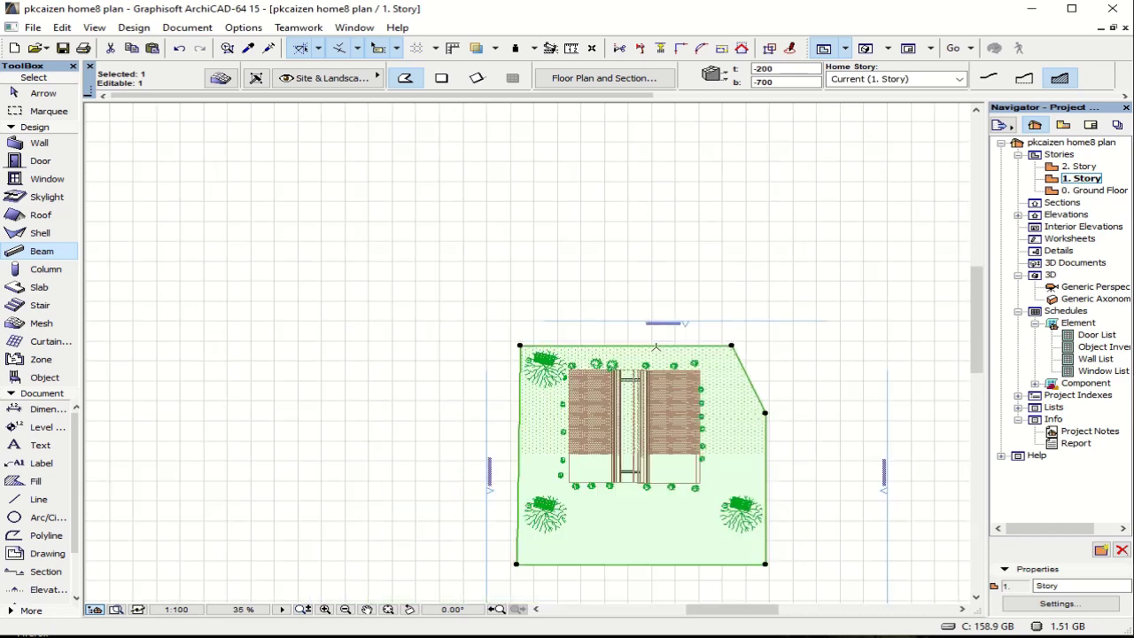
pyautogui.scroll(-2, 656, 352)
pyautogui.scroll(4, 700, 434)
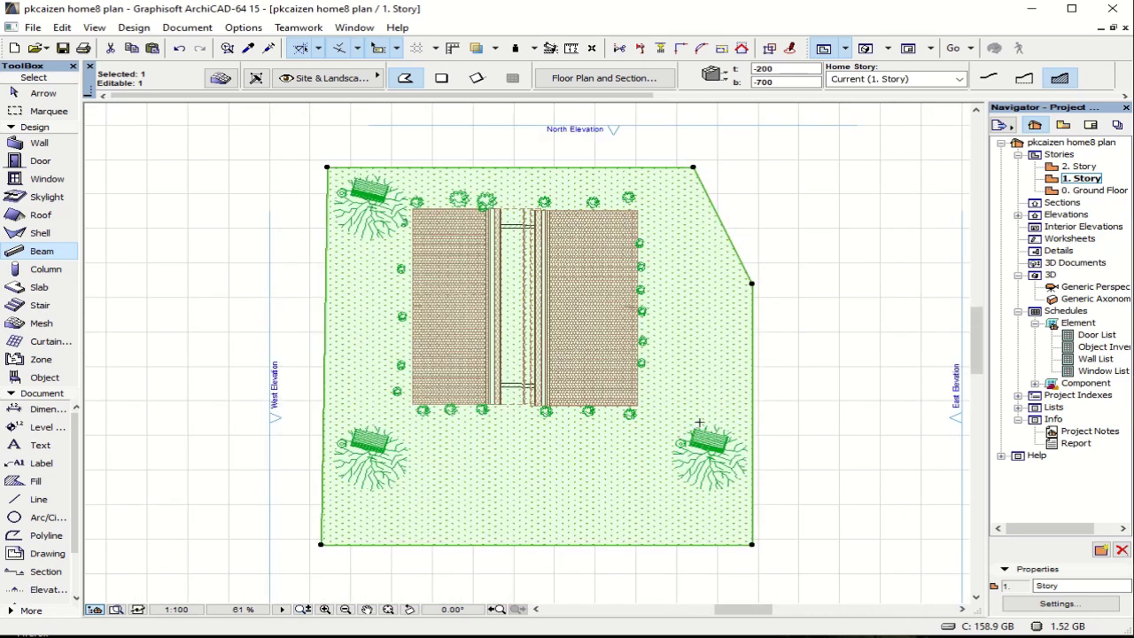
pyautogui.press('Escape')
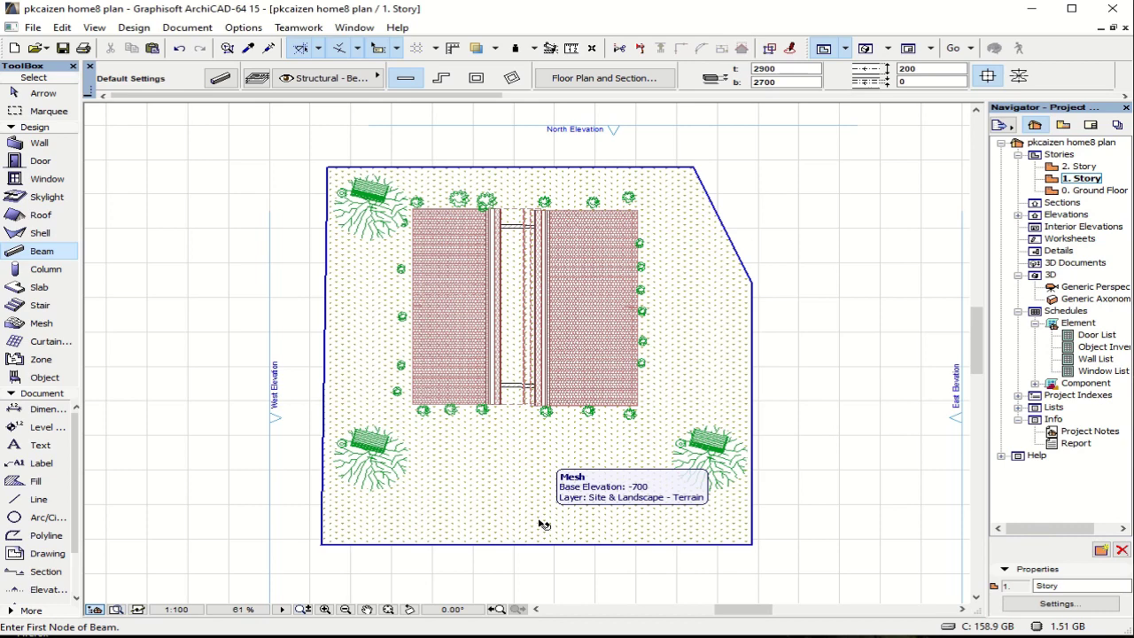
# Step: Raise the north garden beam to 500 relative to project zero in 3D and check for it on the 1. Story plan
pyautogui.press('F3')
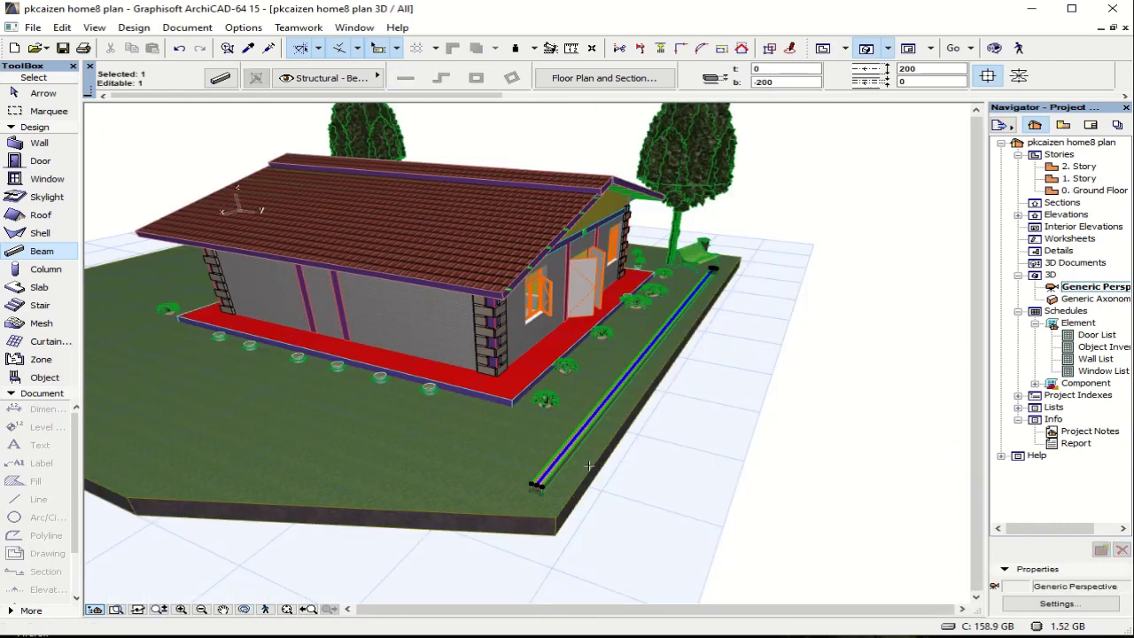
pyautogui.scroll(3, 678, 333)
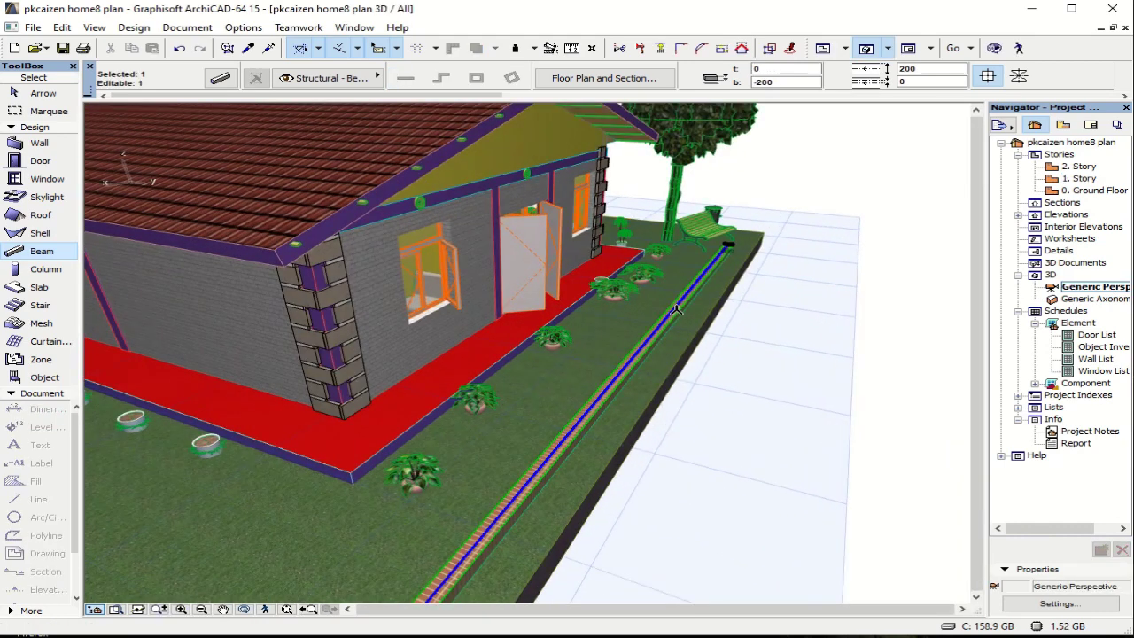
pyautogui.keyDown('shift'); pyautogui.moveTo(614, 403); pyautogui.dragTo(530, 354, button='middle'); pyautogui.keyUp('shift')
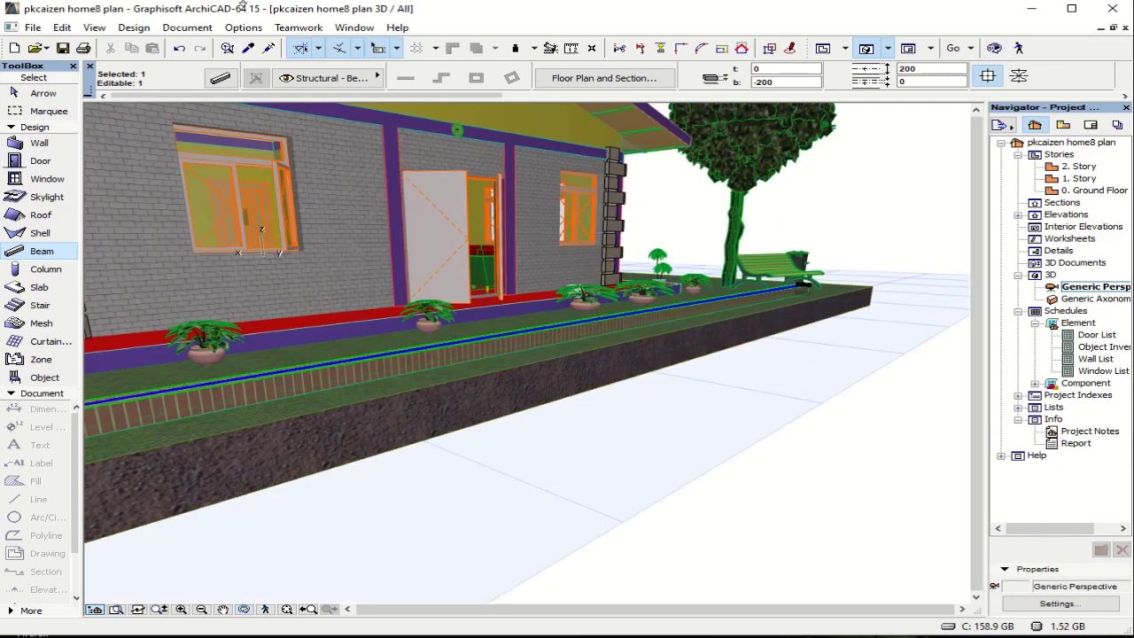
pyautogui.click(220, 78)
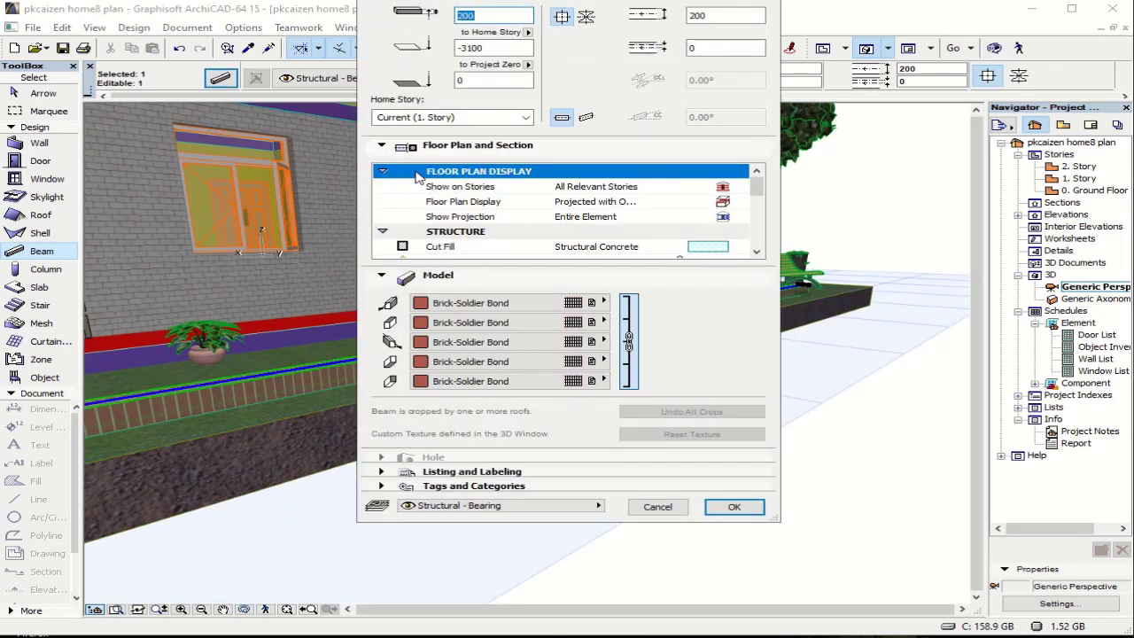
pyautogui.click(461, 80)
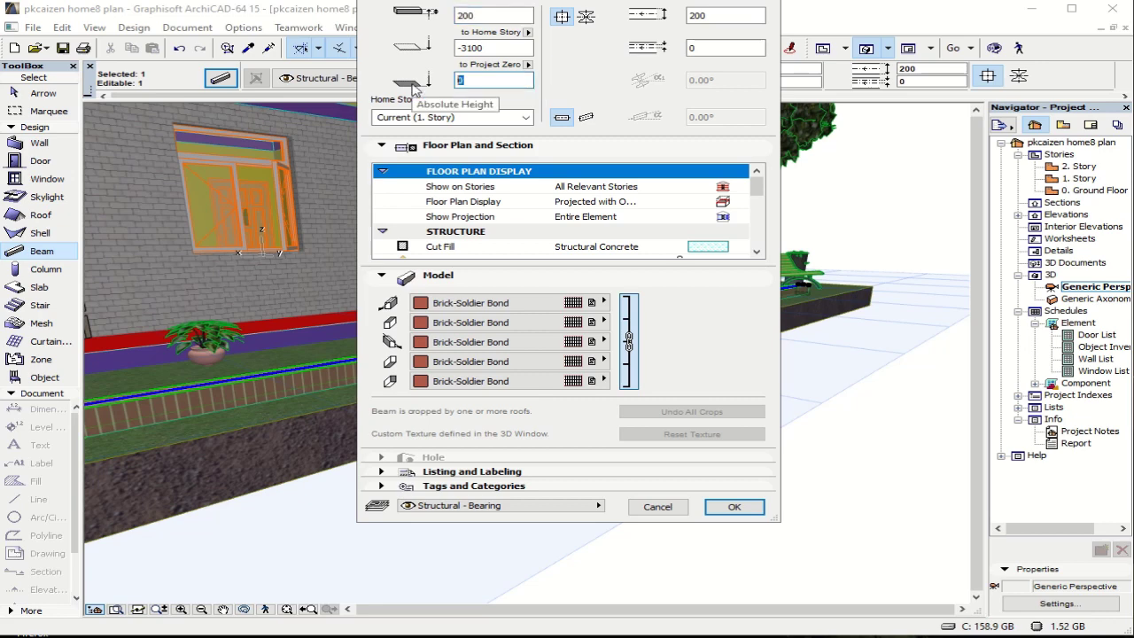
pyautogui.write('500')
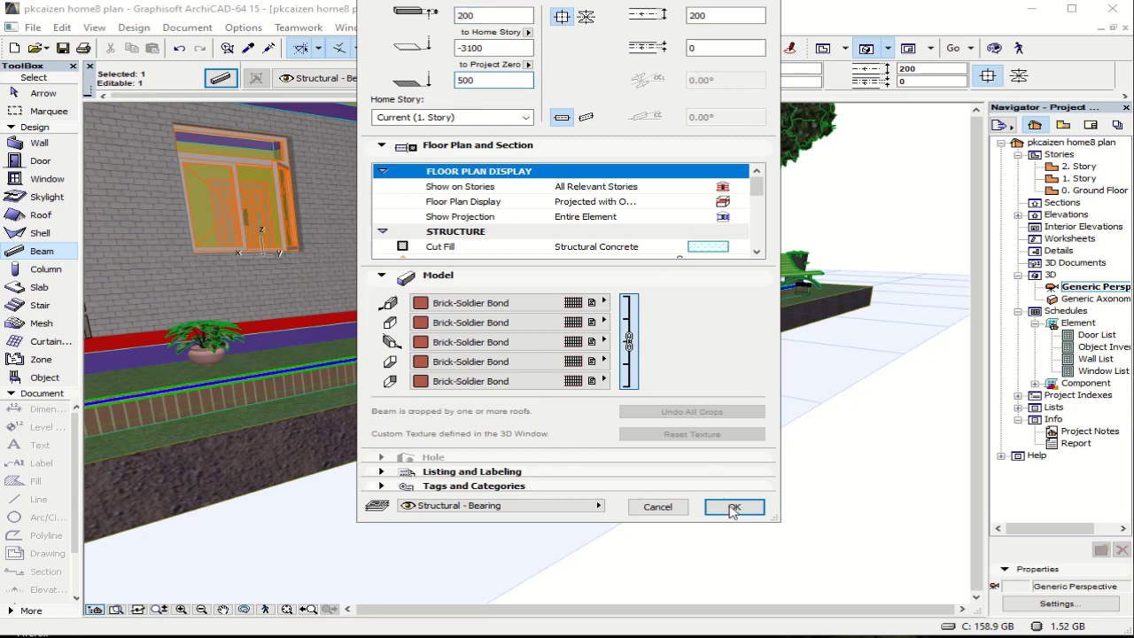
pyautogui.click(734, 506)
pyautogui.scroll(2, 622, 299)
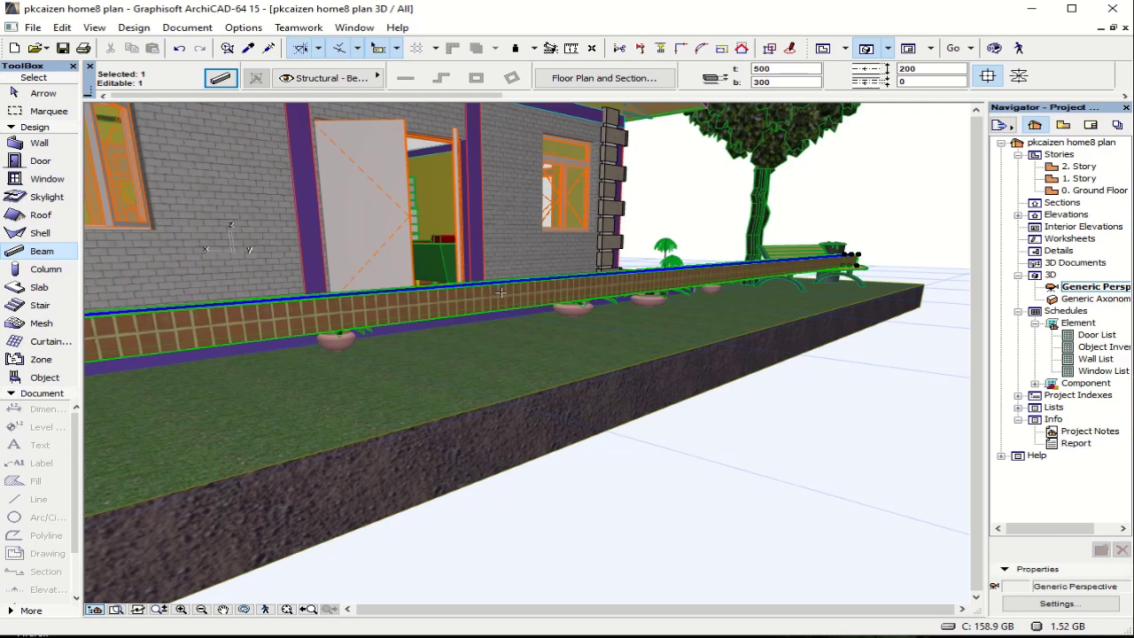
pyautogui.press('F2')
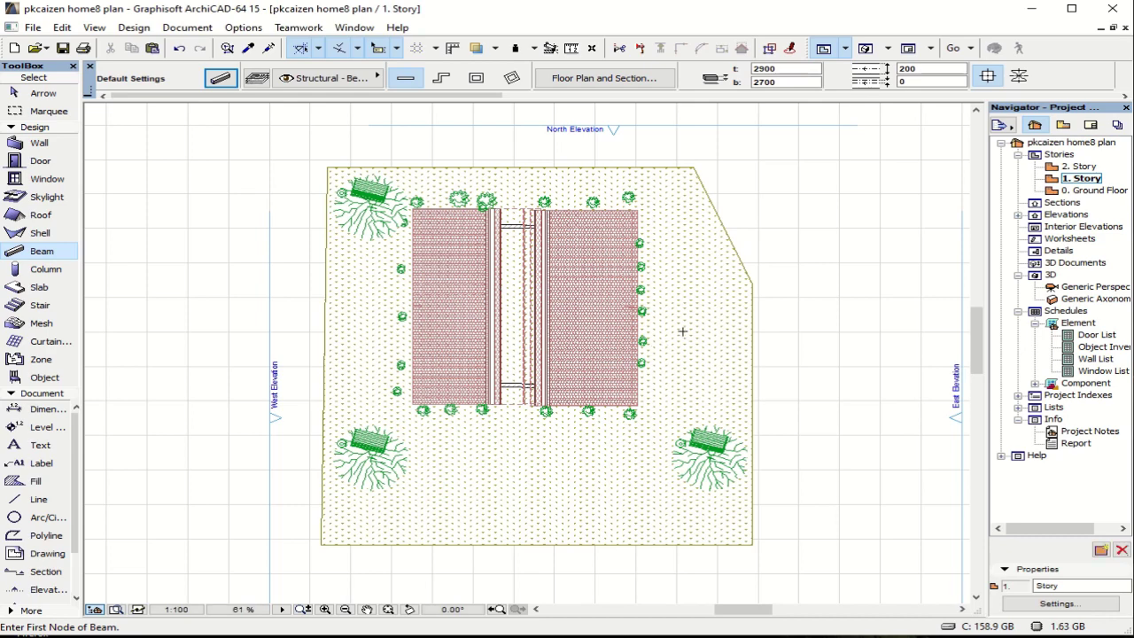
pyautogui.press('F3')
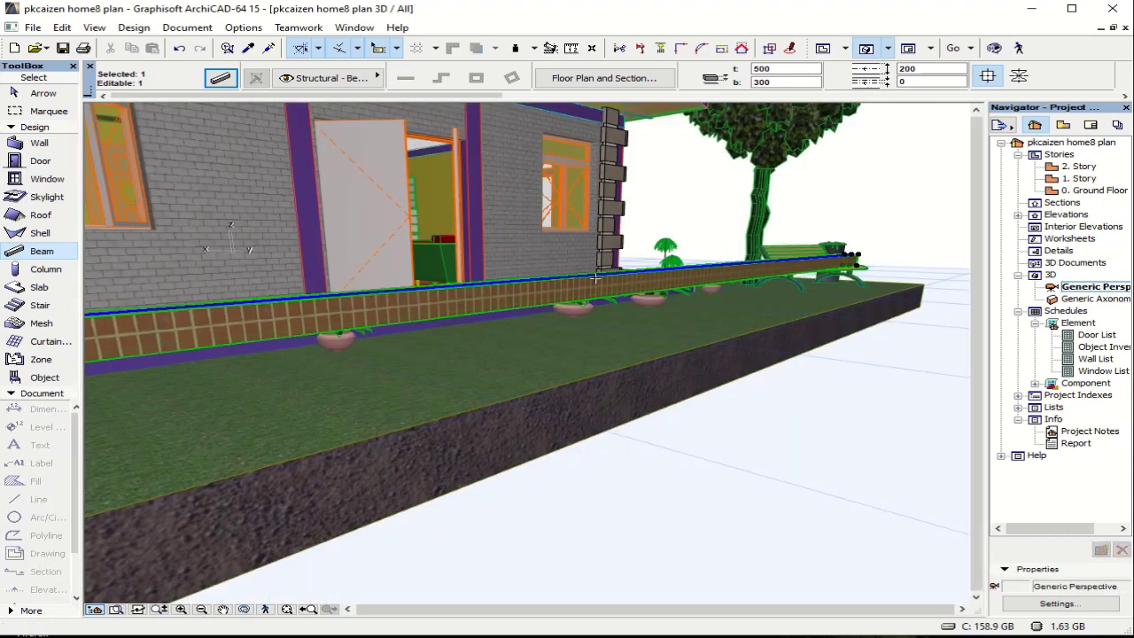
# Step: Try -200 as the north garden beam's height relative to its home story, and set its absolute height to 0
pyautogui.click(221, 78)
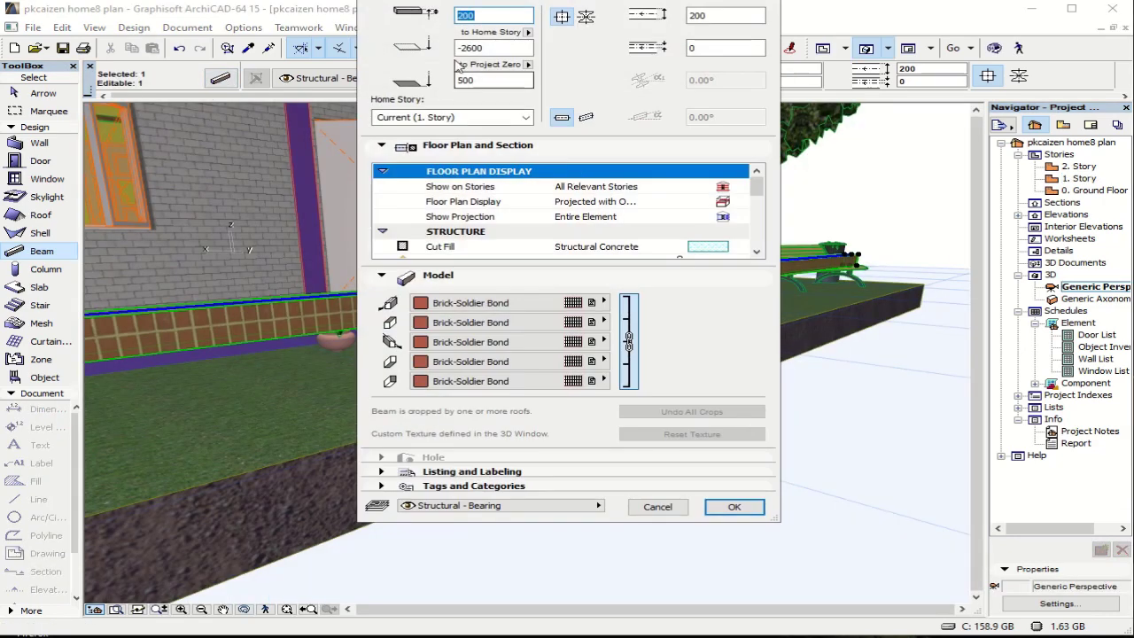
pyautogui.doubleClick(485, 84)
pyautogui.write('0')
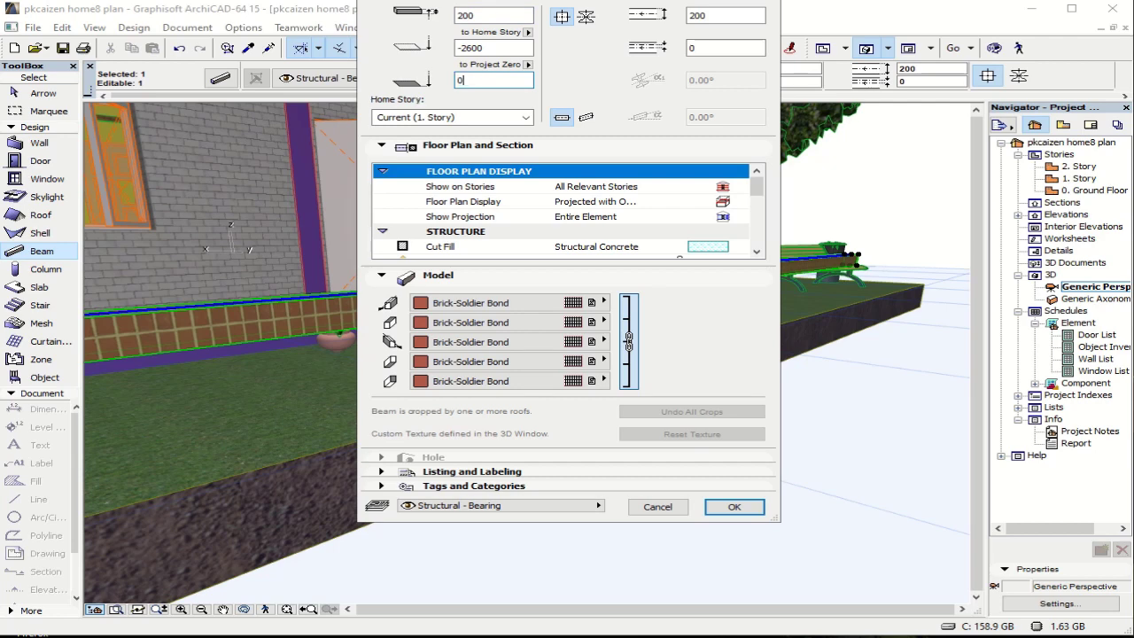
pyautogui.click(731, 508)
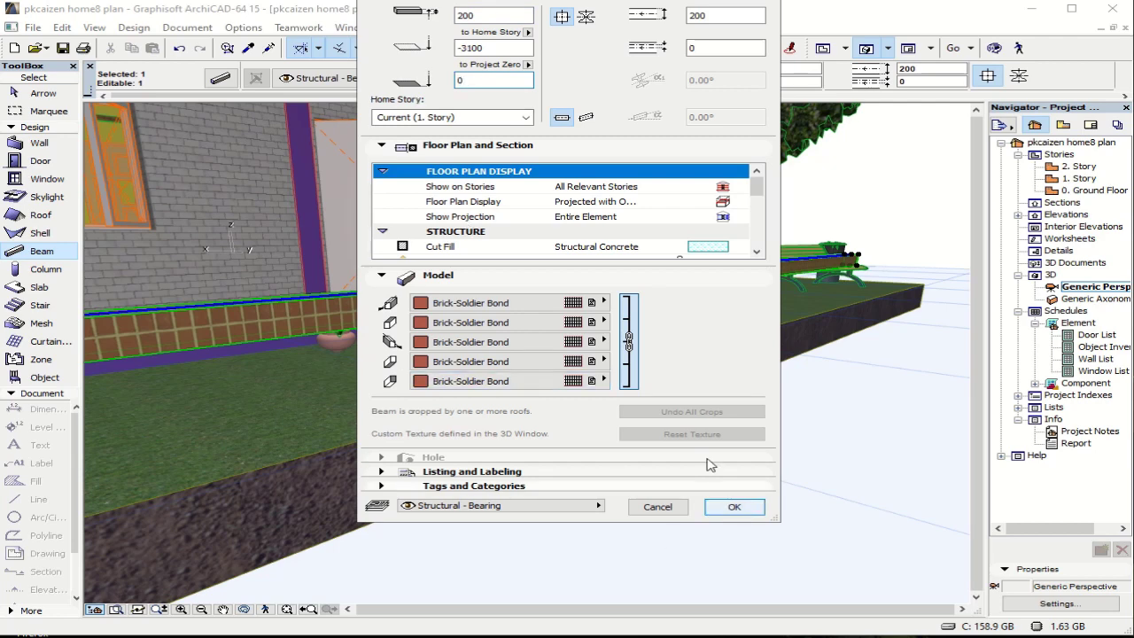
pyautogui.hotkey('shift', 'Tab')
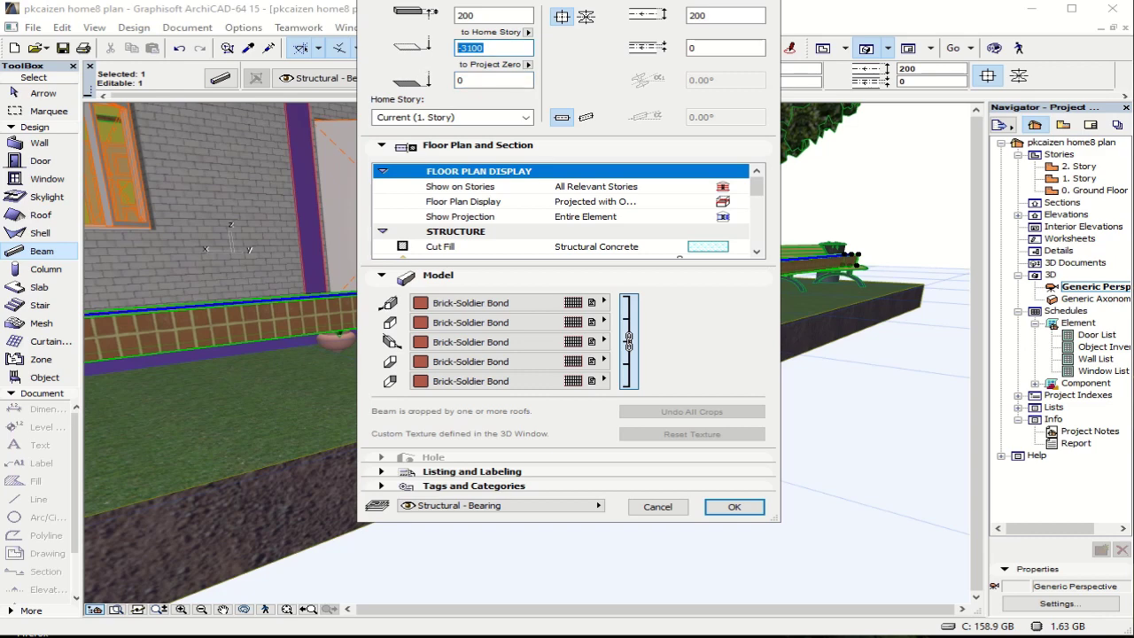
pyautogui.write('-')
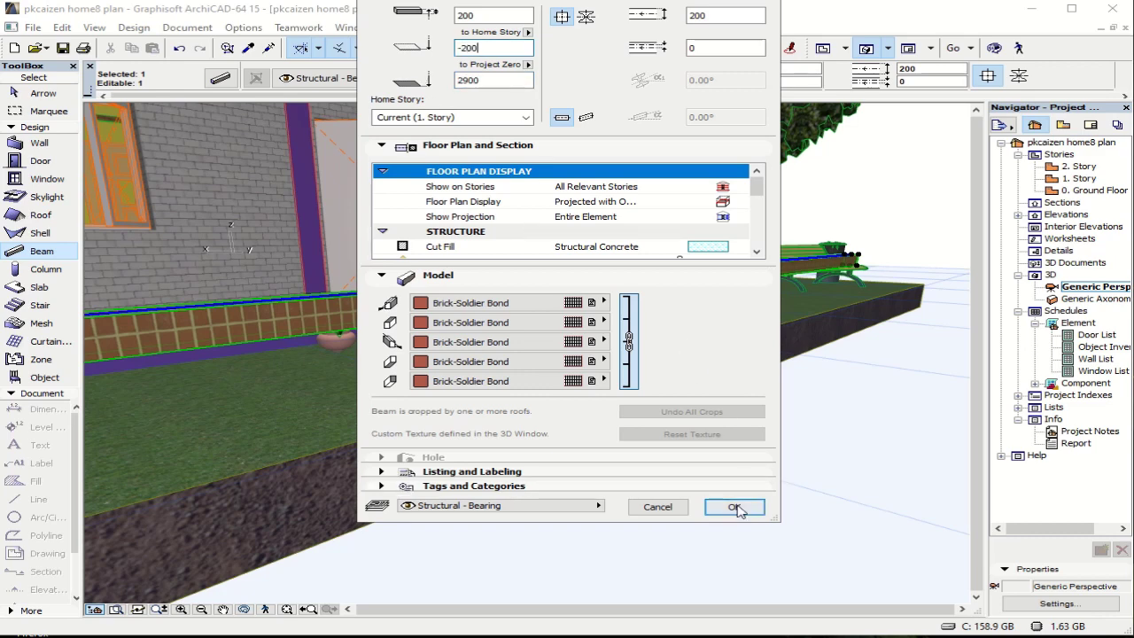
pyautogui.doubleClick(483, 81)
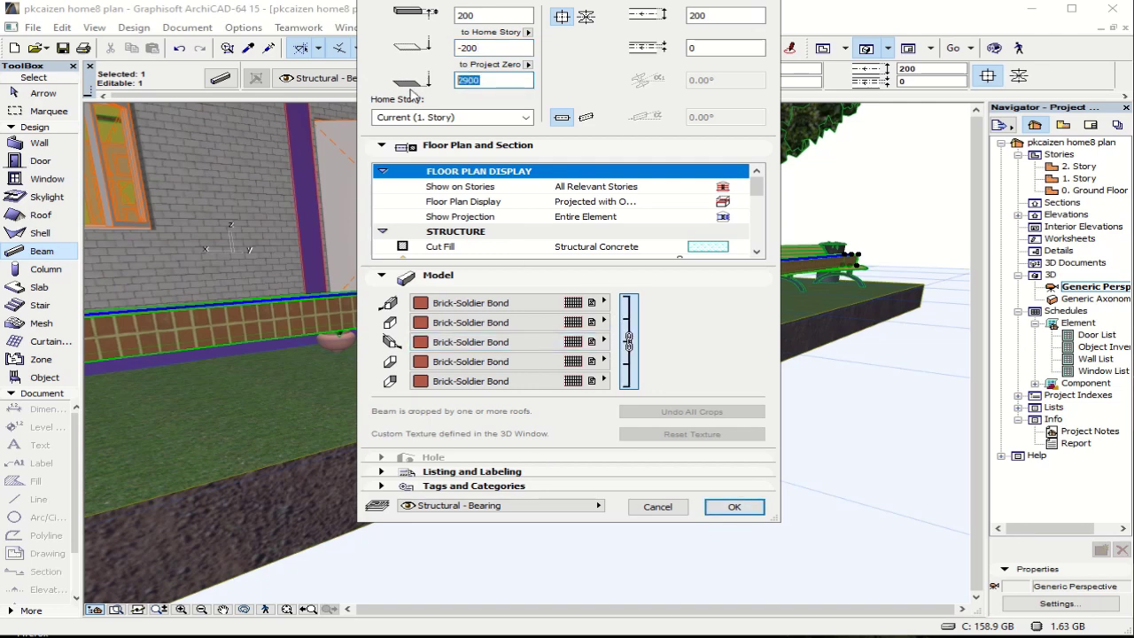
pyautogui.write('0')
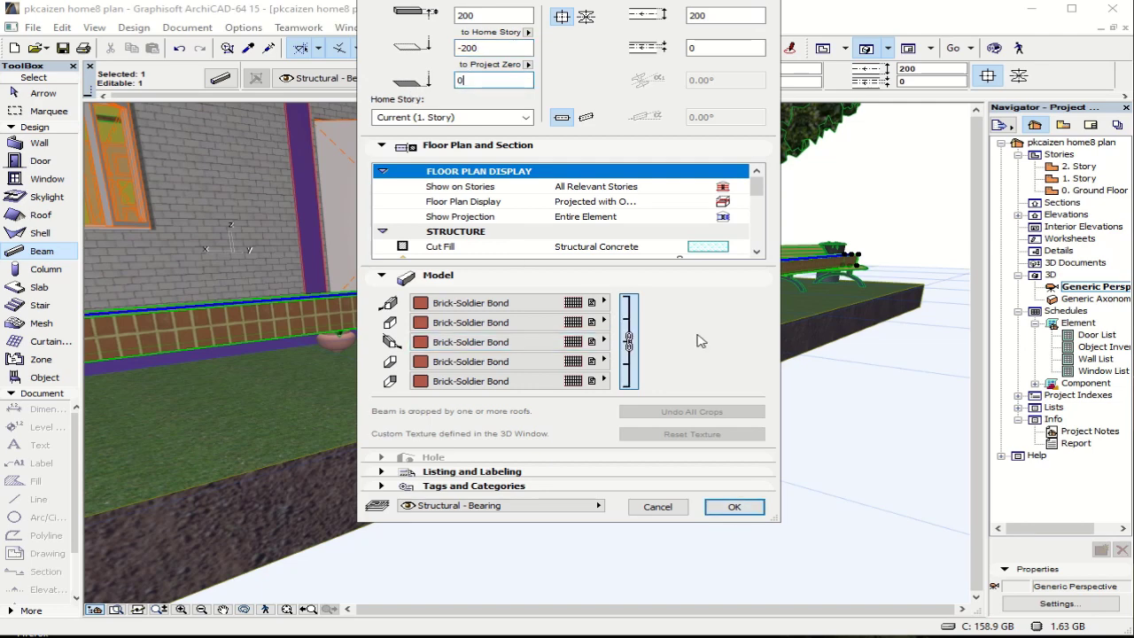
pyautogui.click(735, 507)
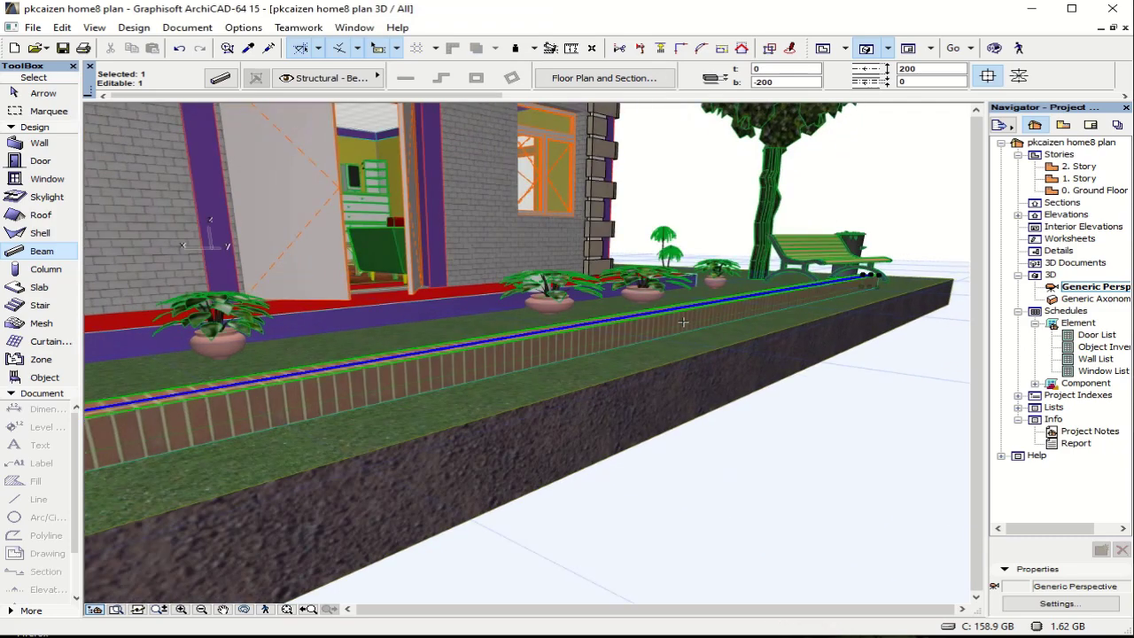
# Step: Draw a straight wall just inside the garden's north edge on the 1. Story plan and select it
pyautogui.press('F2')
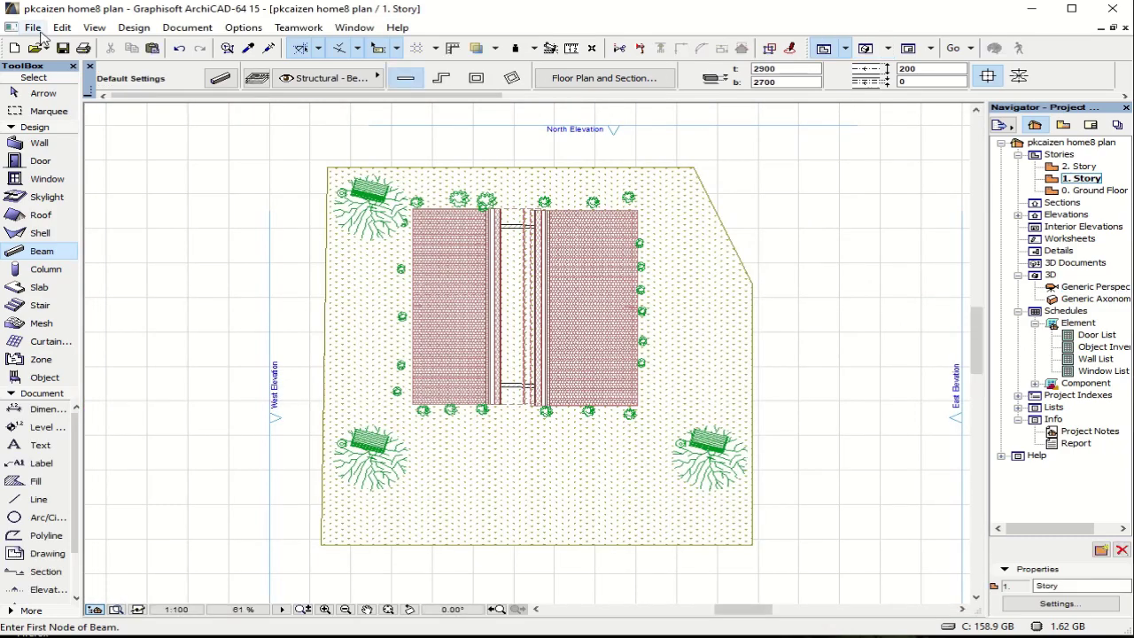
pyautogui.click(36, 146)
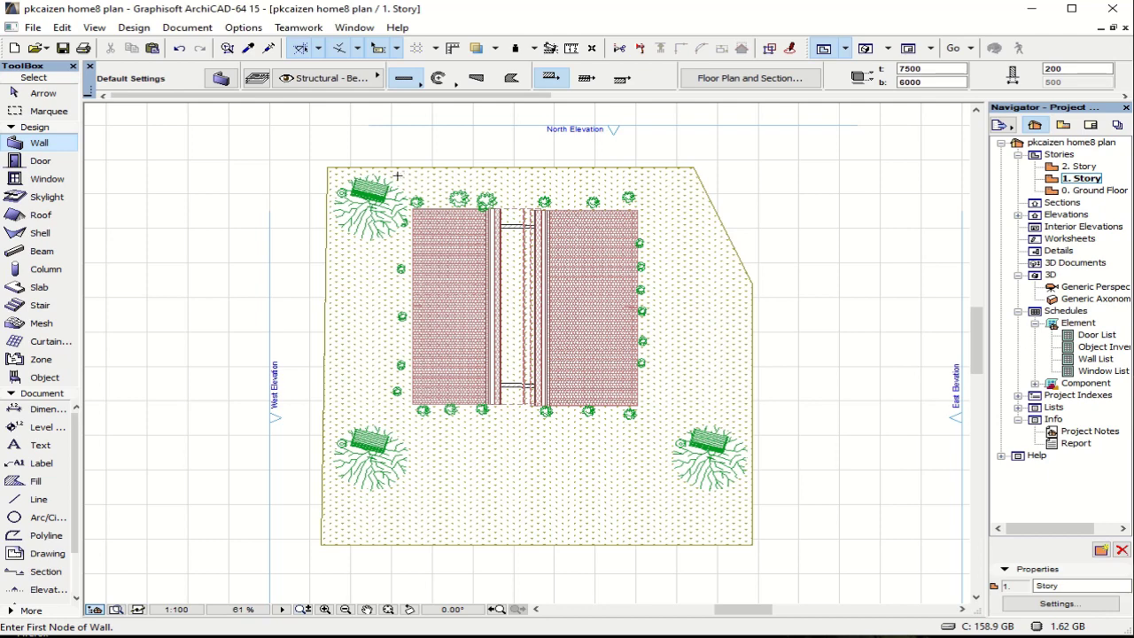
pyautogui.click(398, 176)
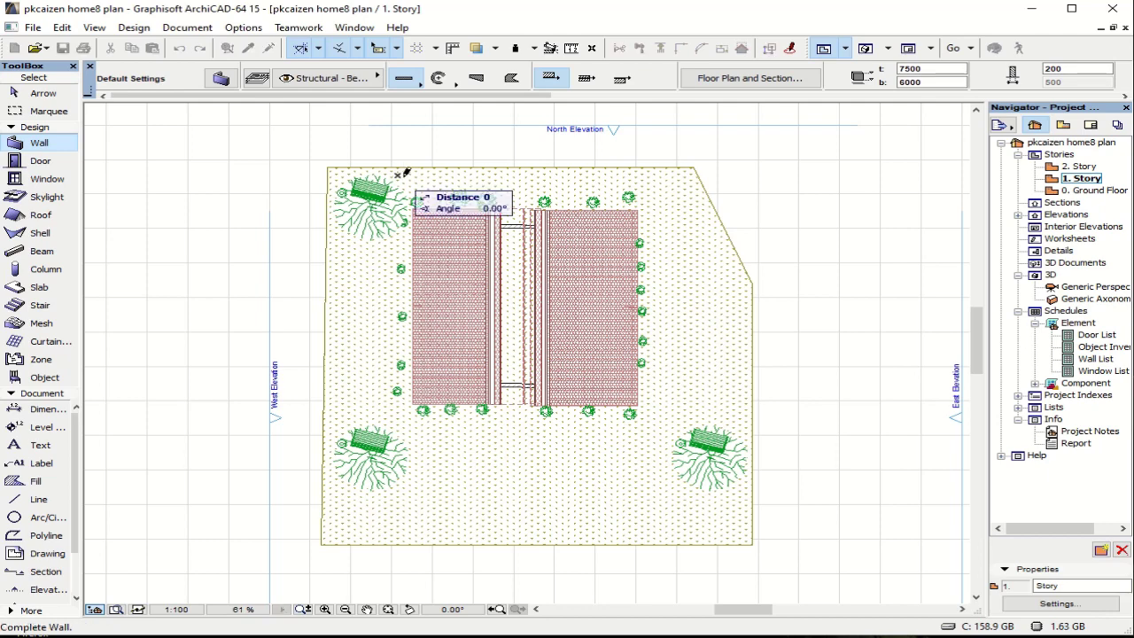
pyautogui.click(684, 174)
pyautogui.scroll(3, 556, 171)
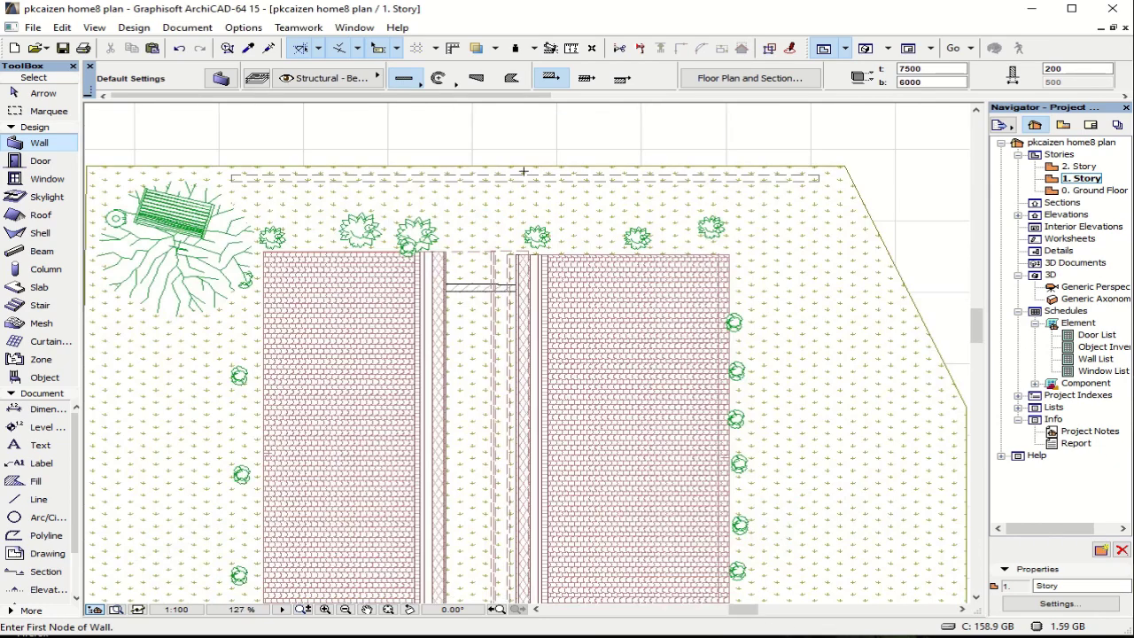
pyautogui.keyDown('shift'); pyautogui.click(521, 179); pyautogui.keyUp('shift')
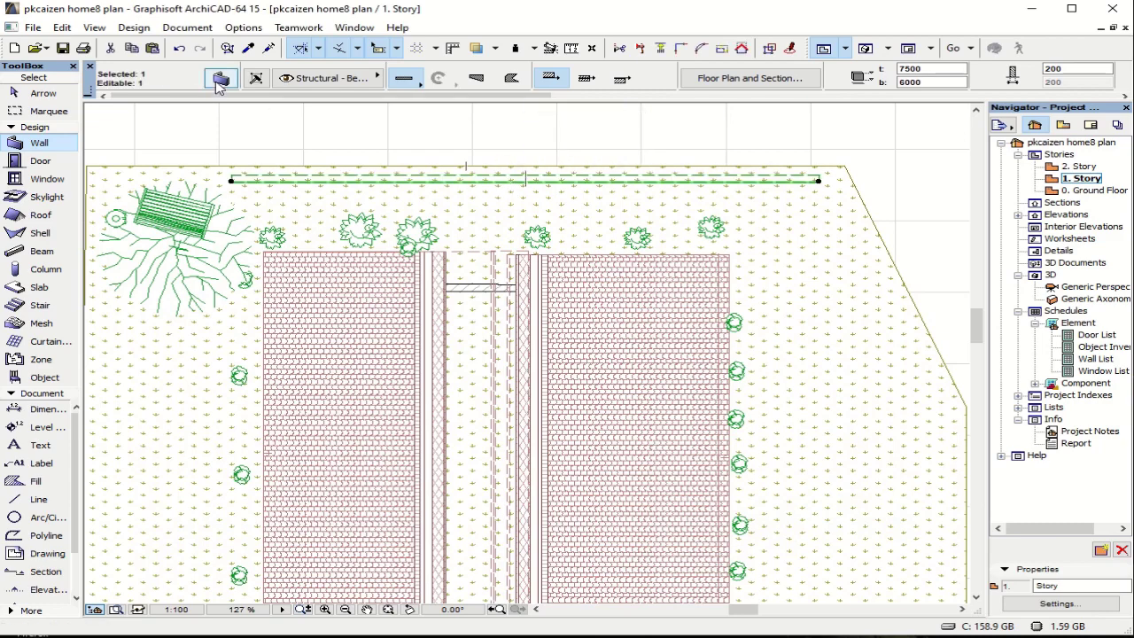
pyautogui.click(220, 80)
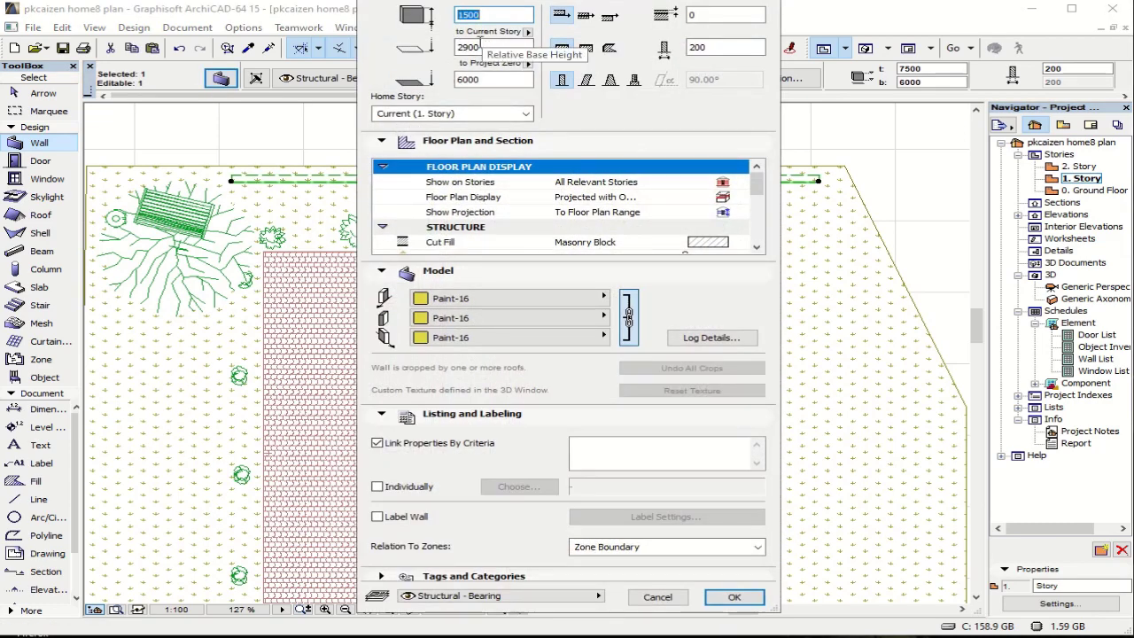
pyautogui.write('2')
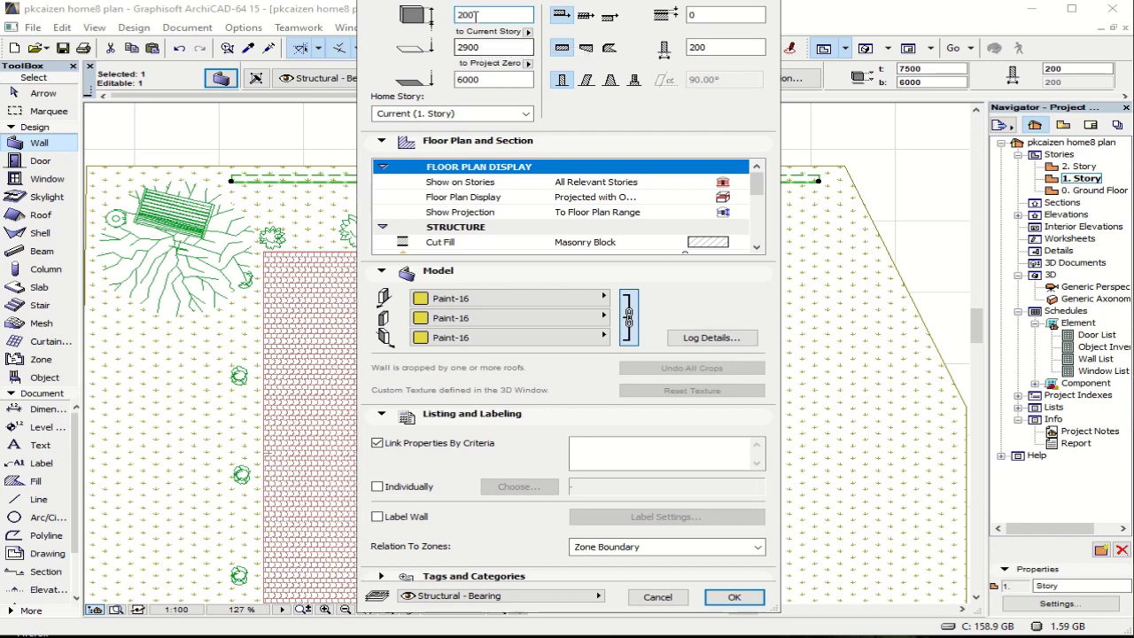
pyautogui.doubleClick(475, 15)
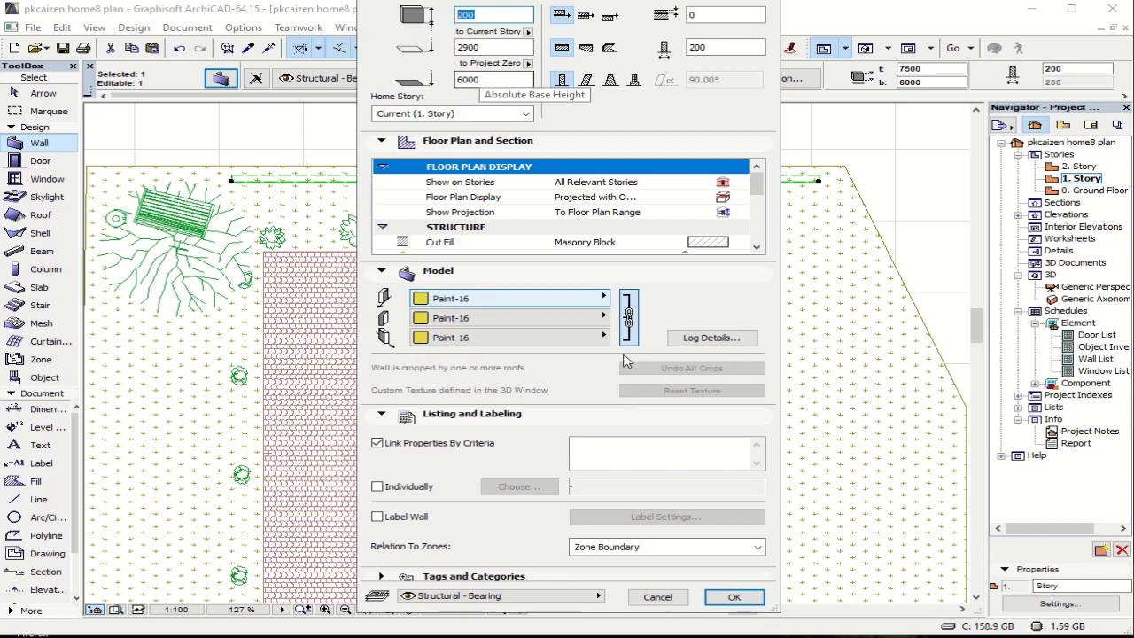
pyautogui.click(660, 597)
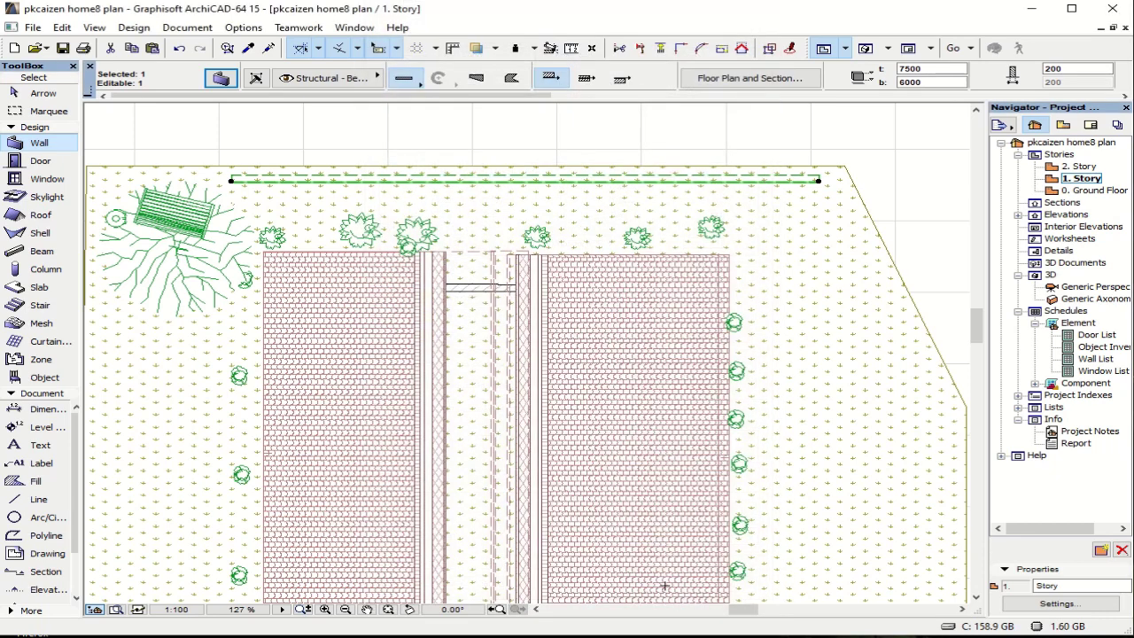
# Step: Set the selected north wall's height to 0, its base to 1500 above the current story, and its surfaces to Floor-Linoleum Checkered
pyautogui.click(221, 78)
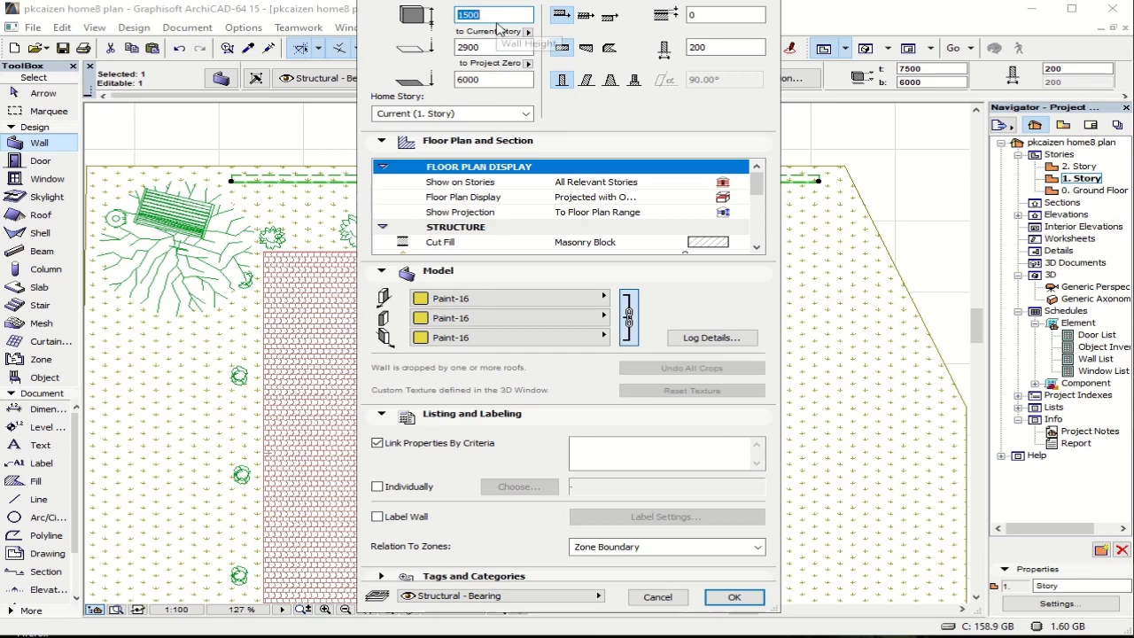
pyautogui.write('0')
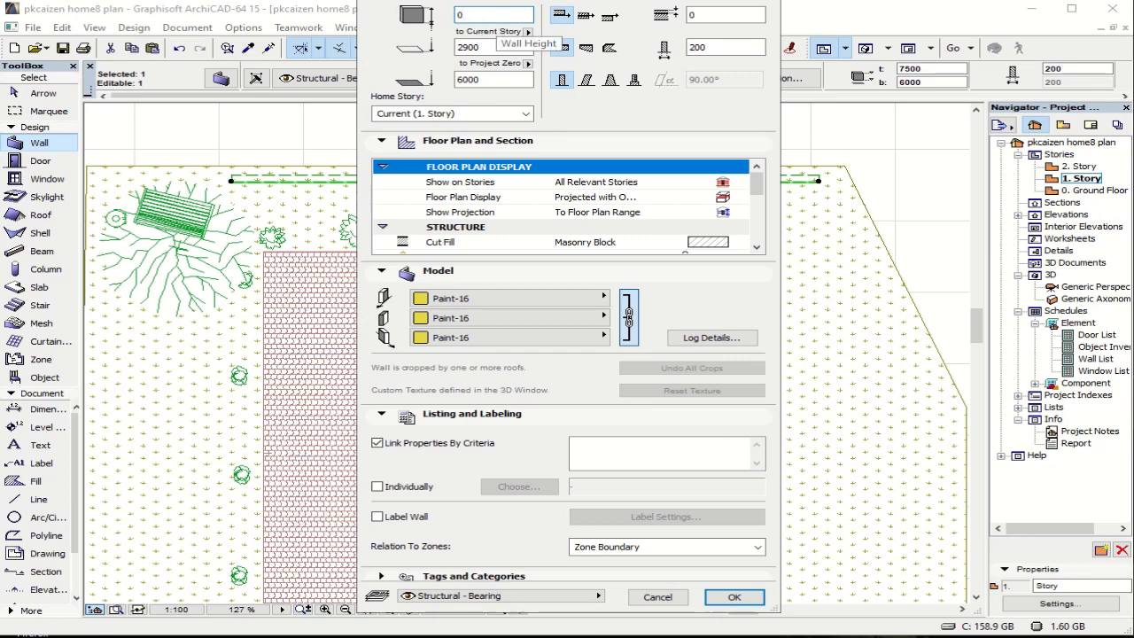
pyautogui.press('Tab')
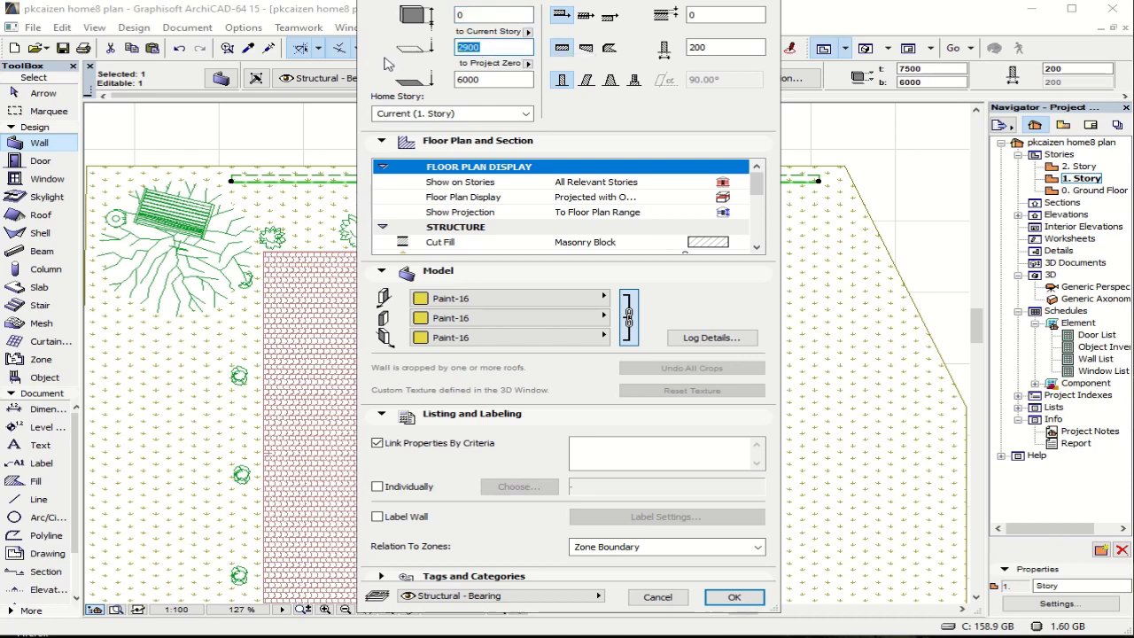
pyautogui.write('1500')
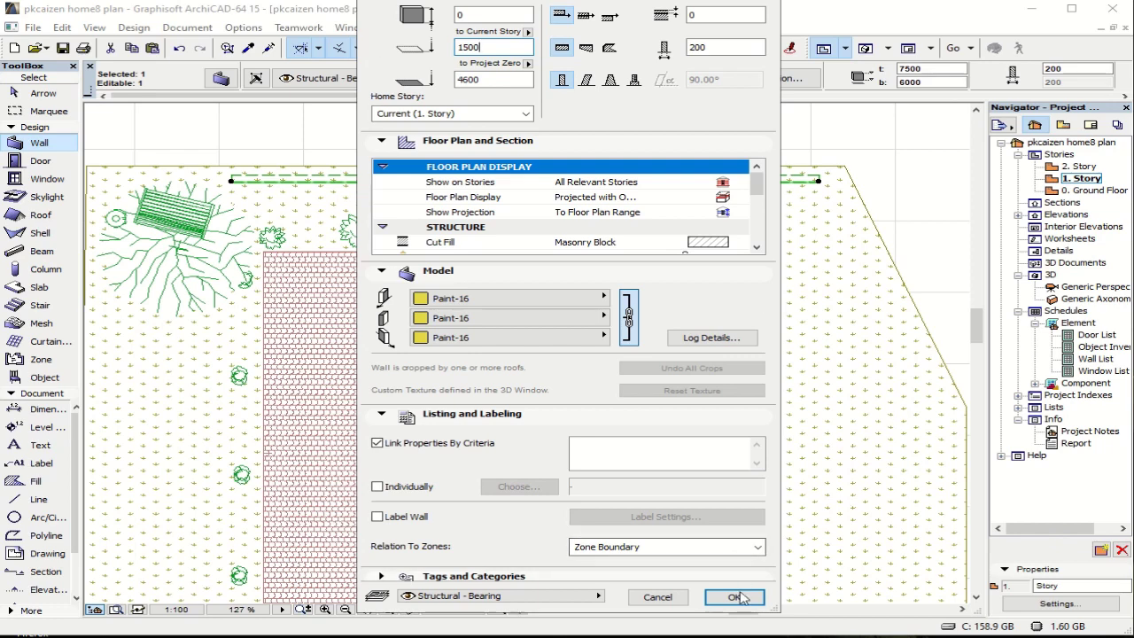
pyautogui.click(606, 303)
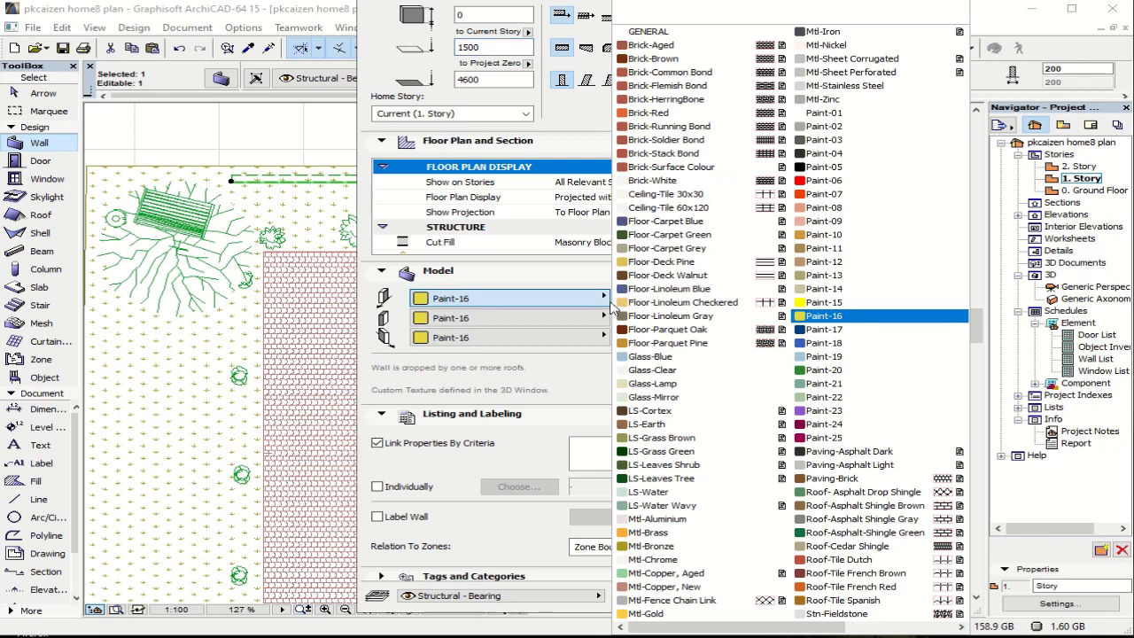
pyautogui.click(673, 303)
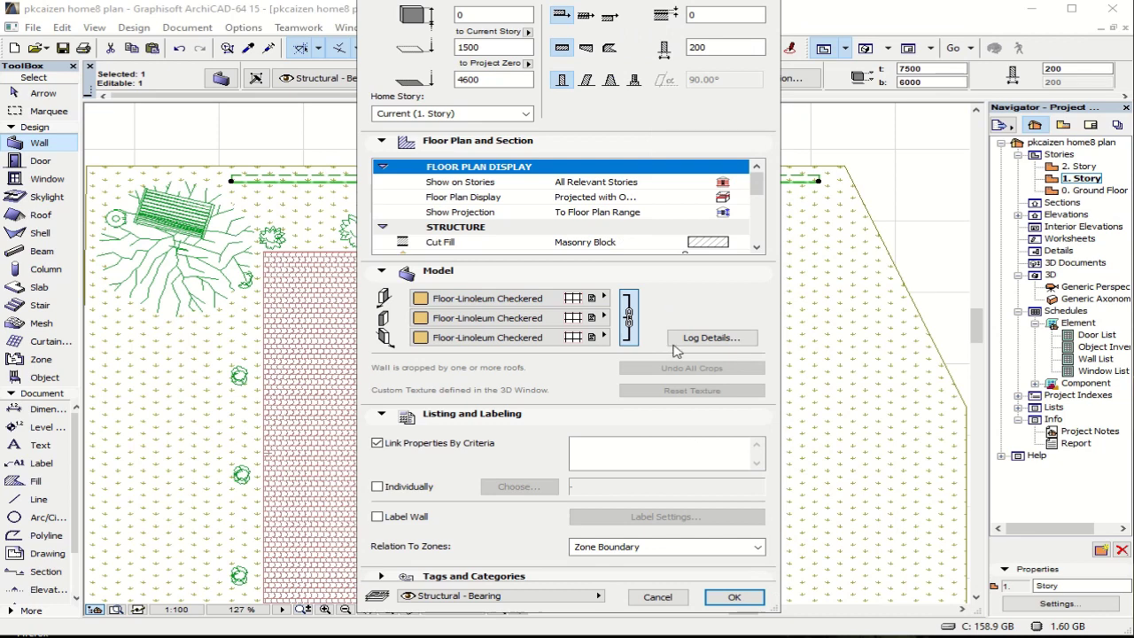
pyautogui.click(733, 598)
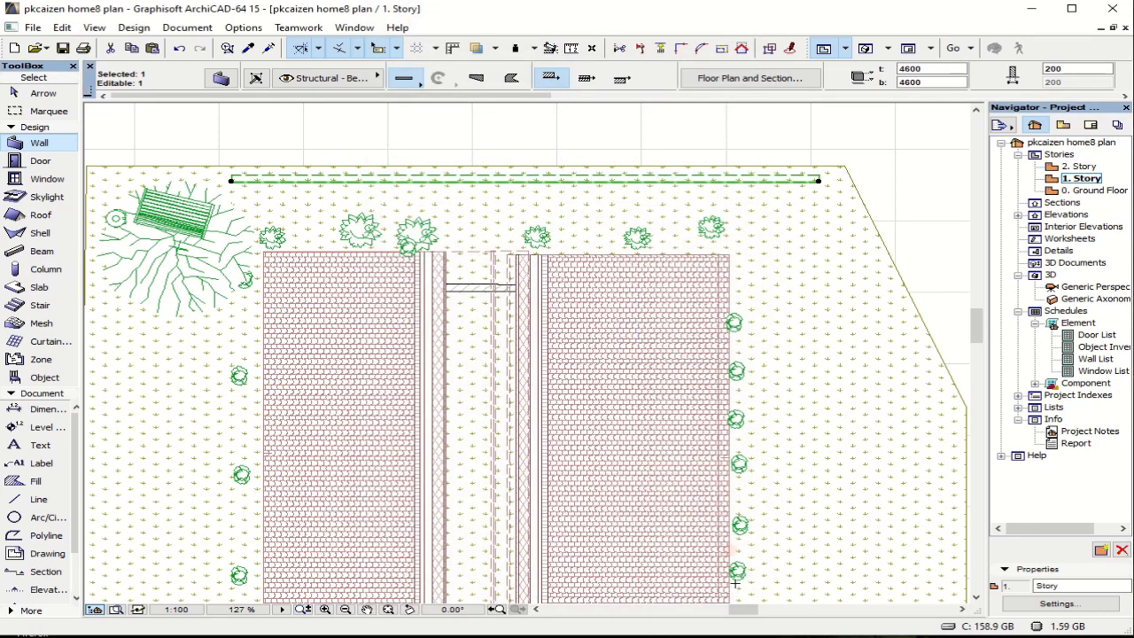
# Step: Show the entire model in 3D and examine where the north wall sits relative to the house and garden
pyautogui.press('F3')
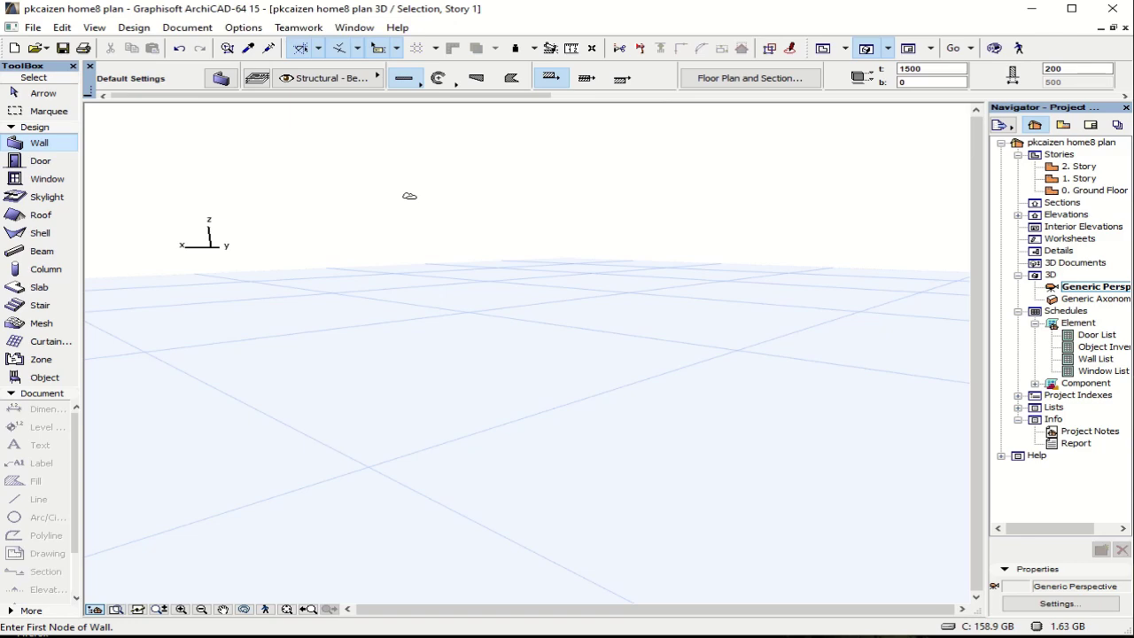
pyautogui.press('F2')
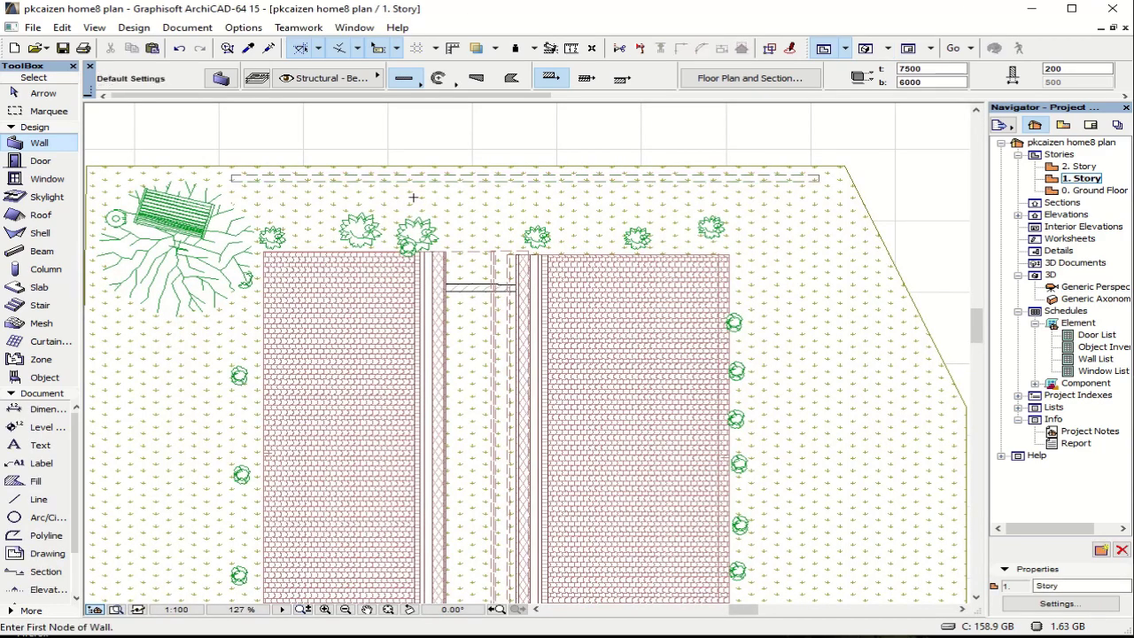
pyautogui.press('F3')
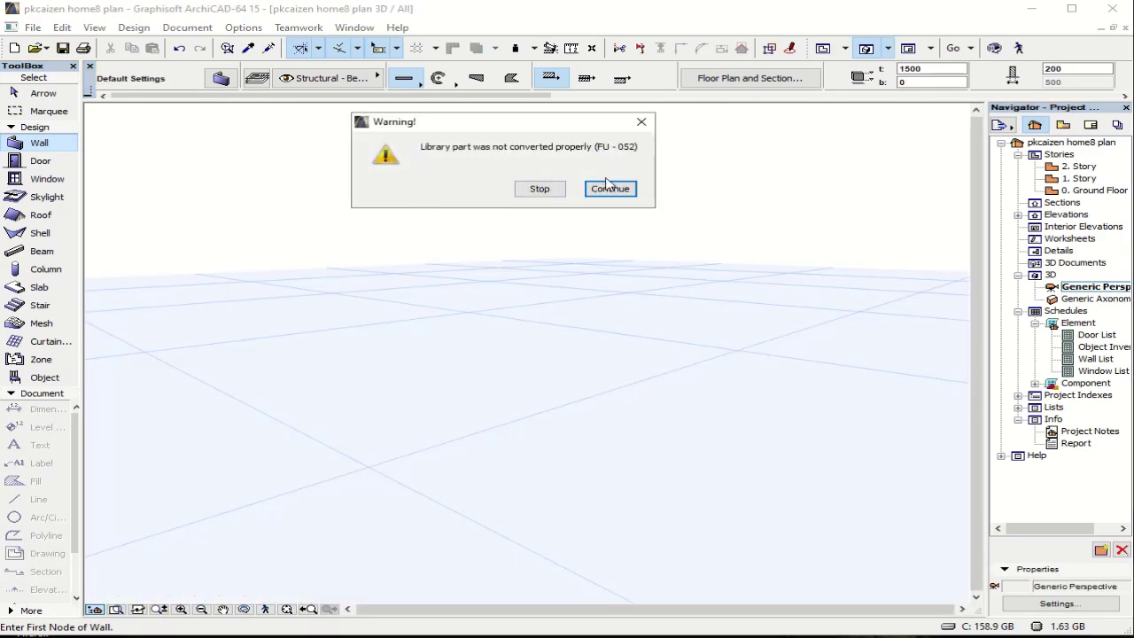
pyautogui.click(609, 187)
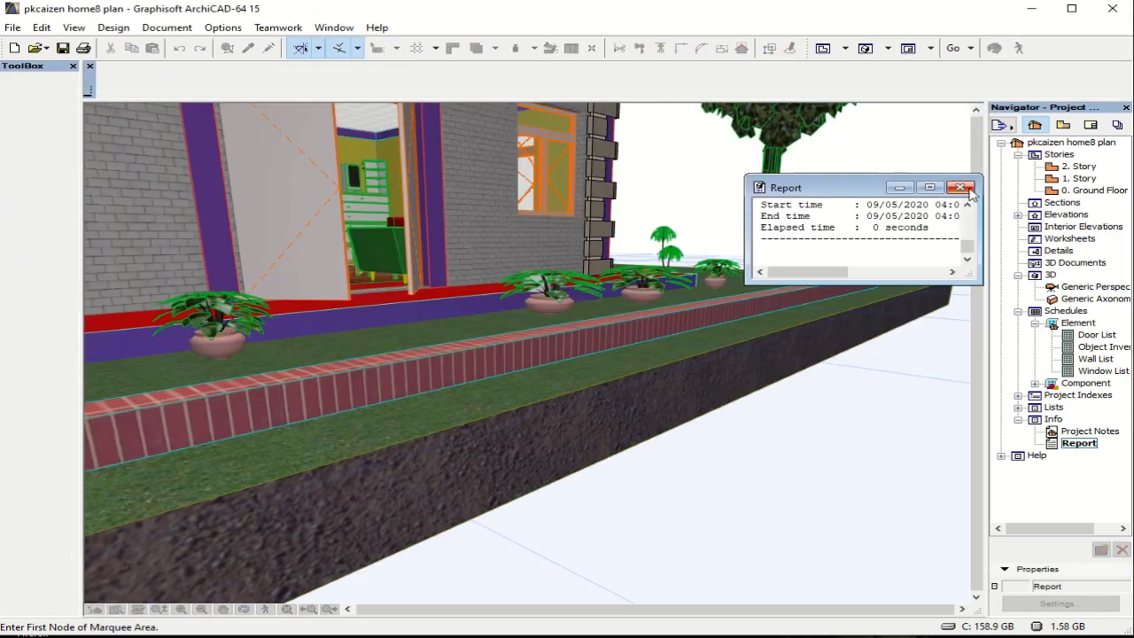
pyautogui.click(959, 186)
pyautogui.scroll(-10, 634, 164)
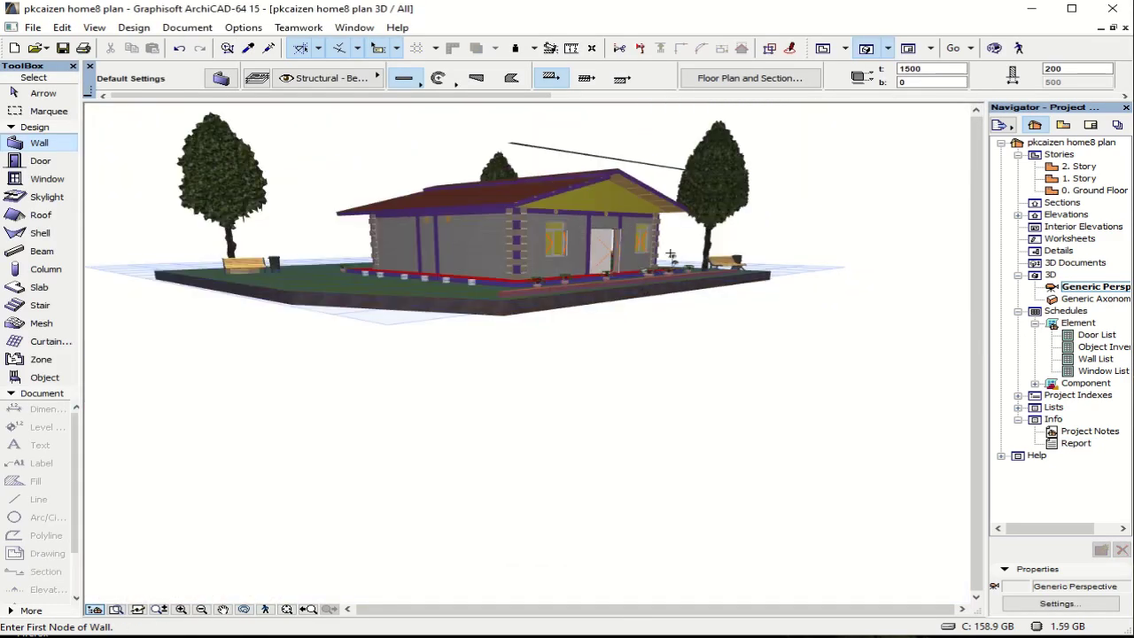
pyautogui.scroll(8, 634, 164)
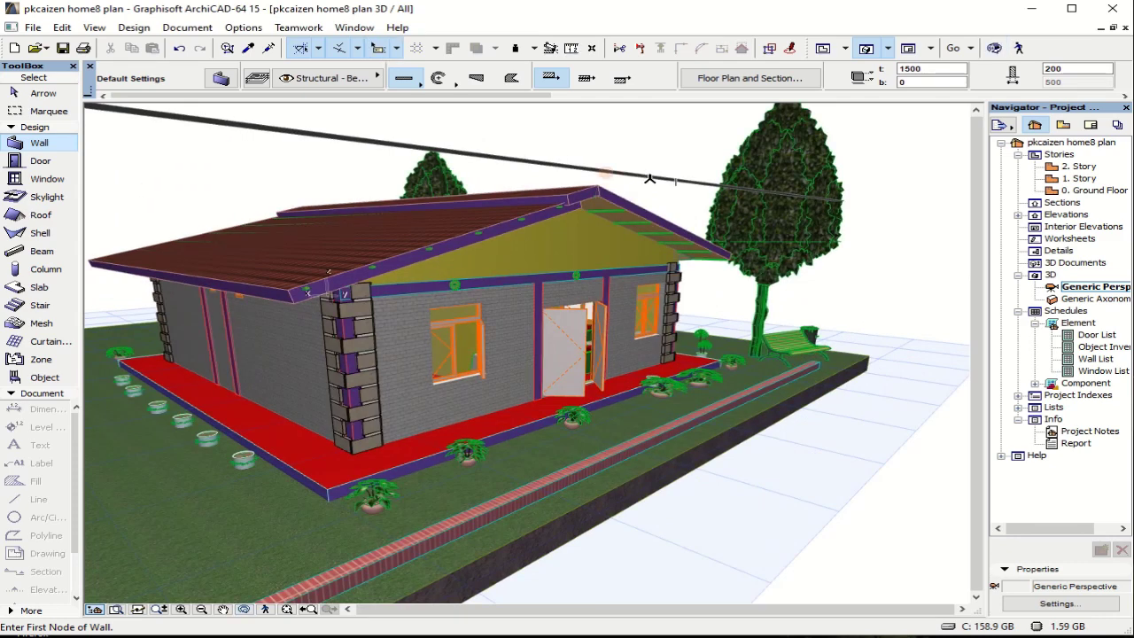
# Step: Select the thin north wall floating near roof level and set its base to 0 relative to project zero and its height to 1500
pyautogui.keyDown('shift'); pyautogui.click(649, 178); pyautogui.keyUp('shift')
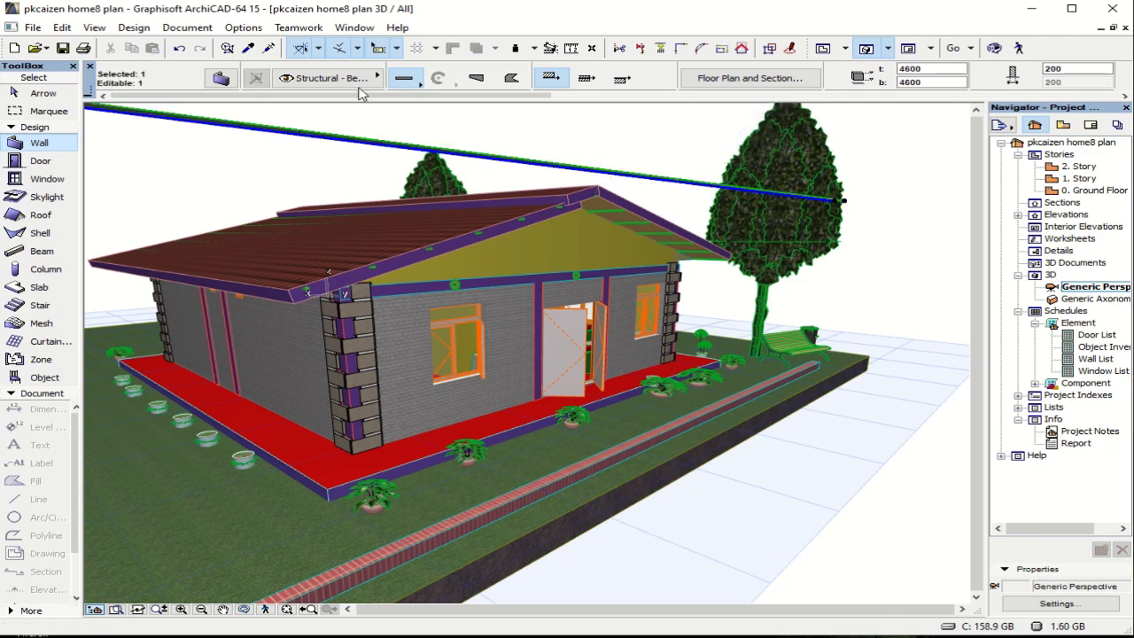
pyautogui.click(222, 80)
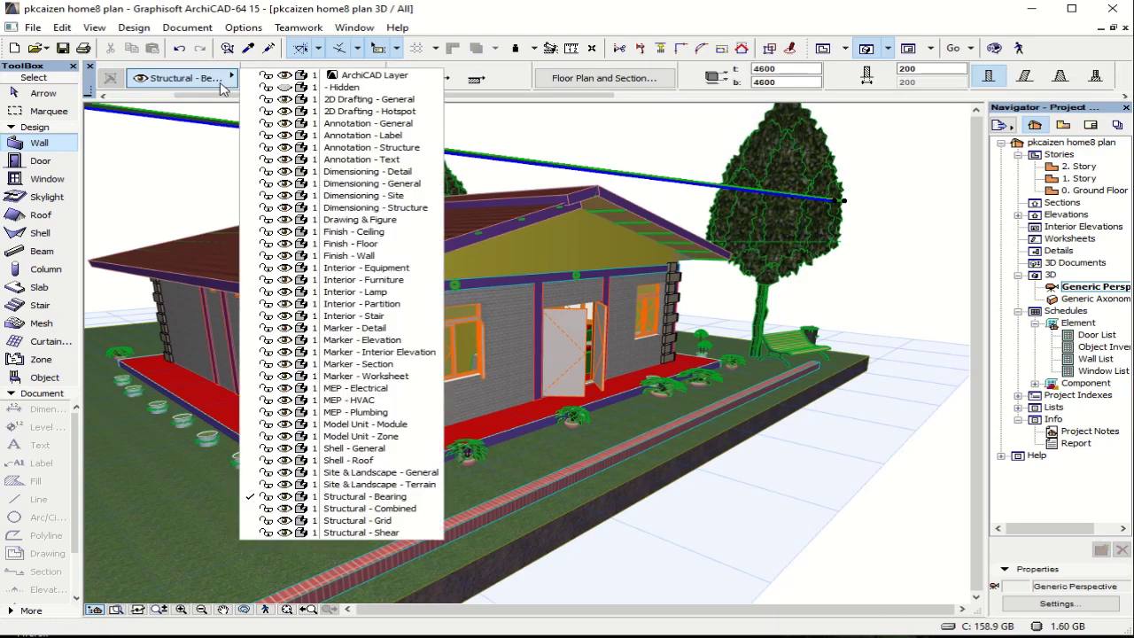
pyautogui.click(610, 176)
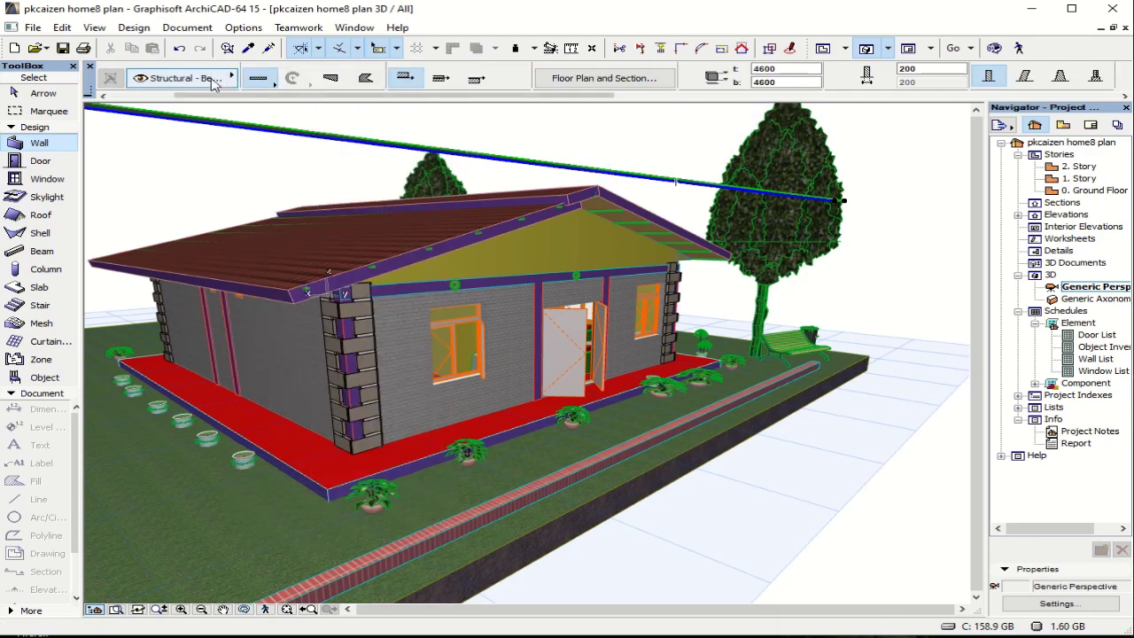
pyautogui.hotkey('ctrl', 't')
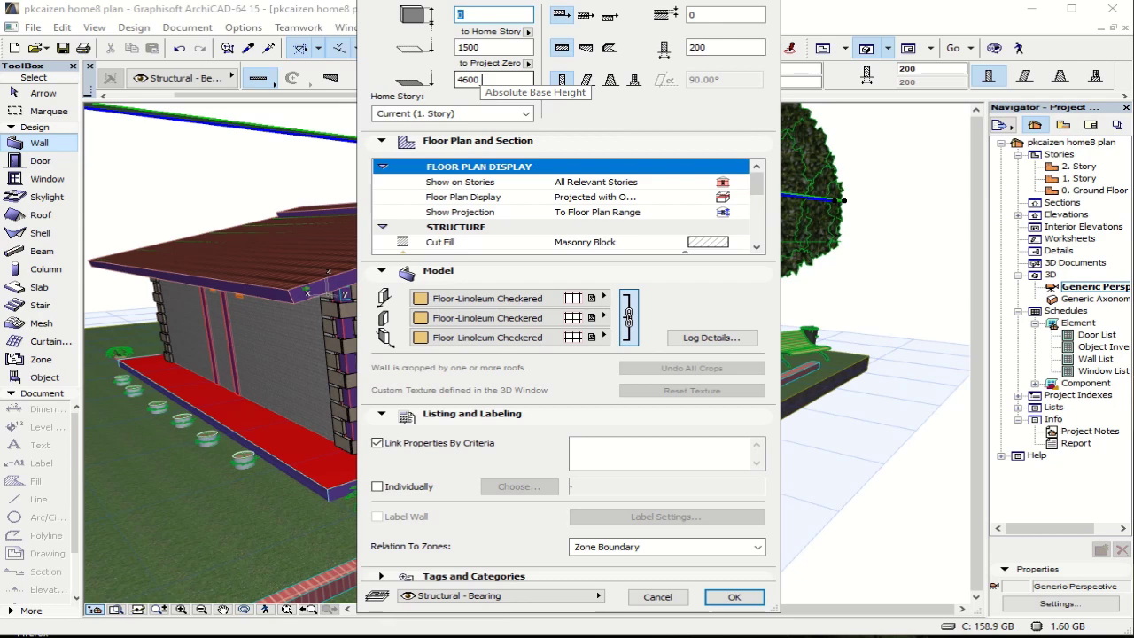
pyautogui.click(481, 79)
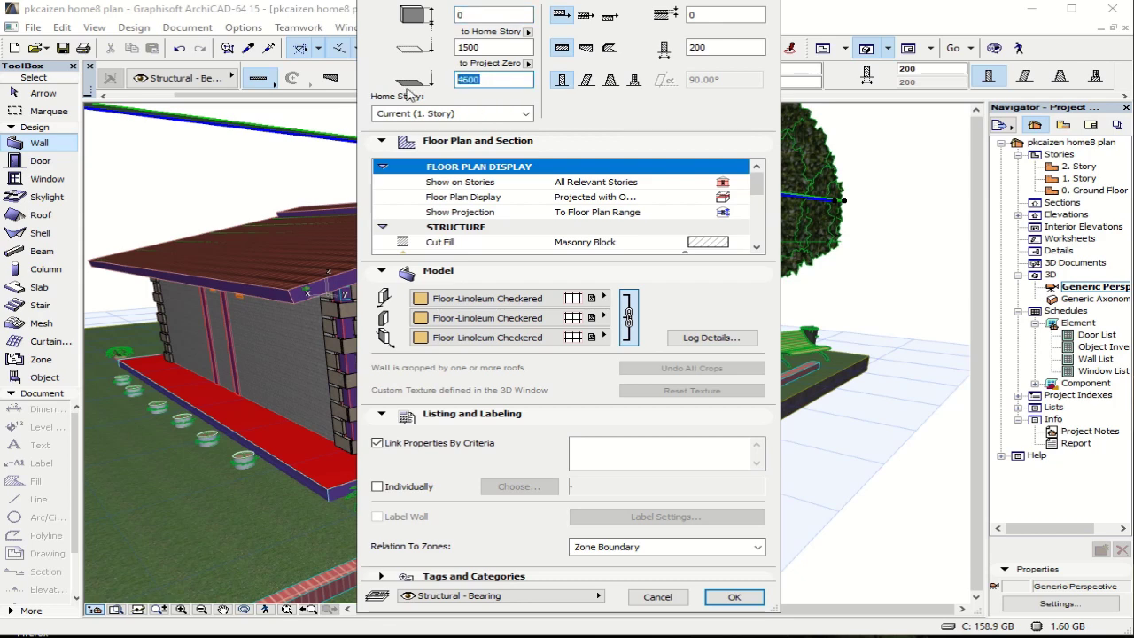
pyautogui.write('0')
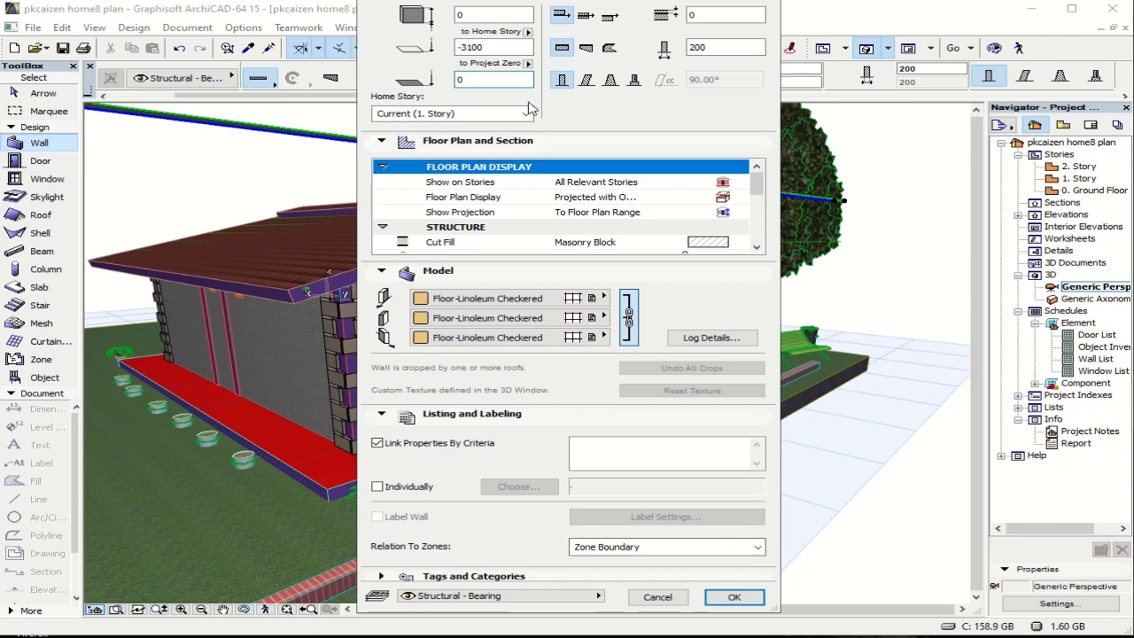
pyautogui.click(469, 15)
pyautogui.write('15')
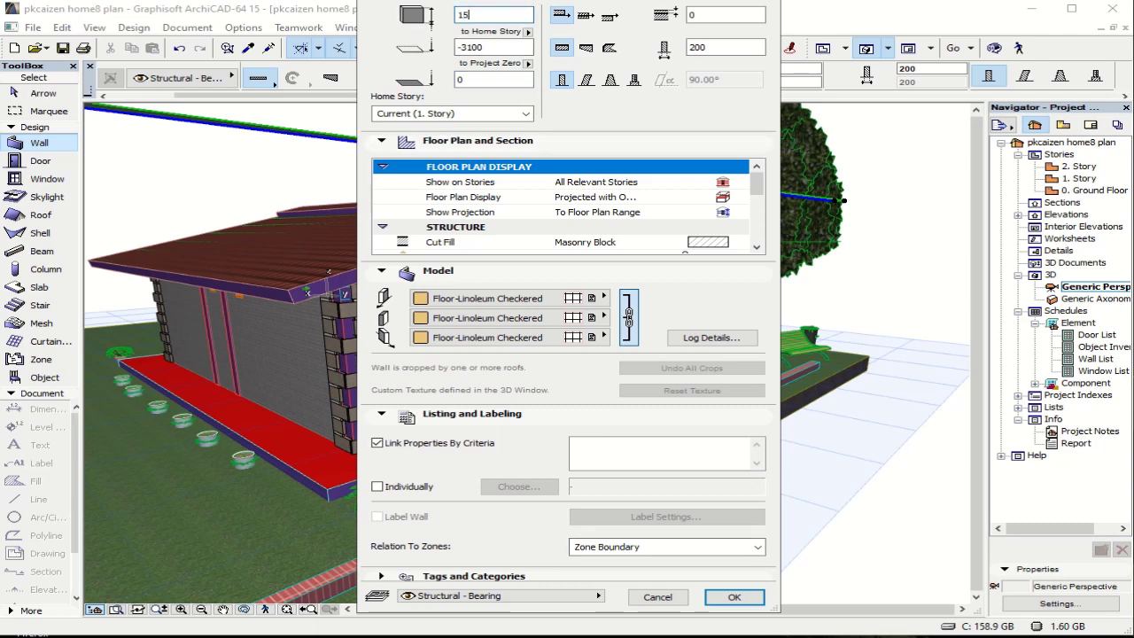
pyautogui.write('00')
pyautogui.click(750, 596)
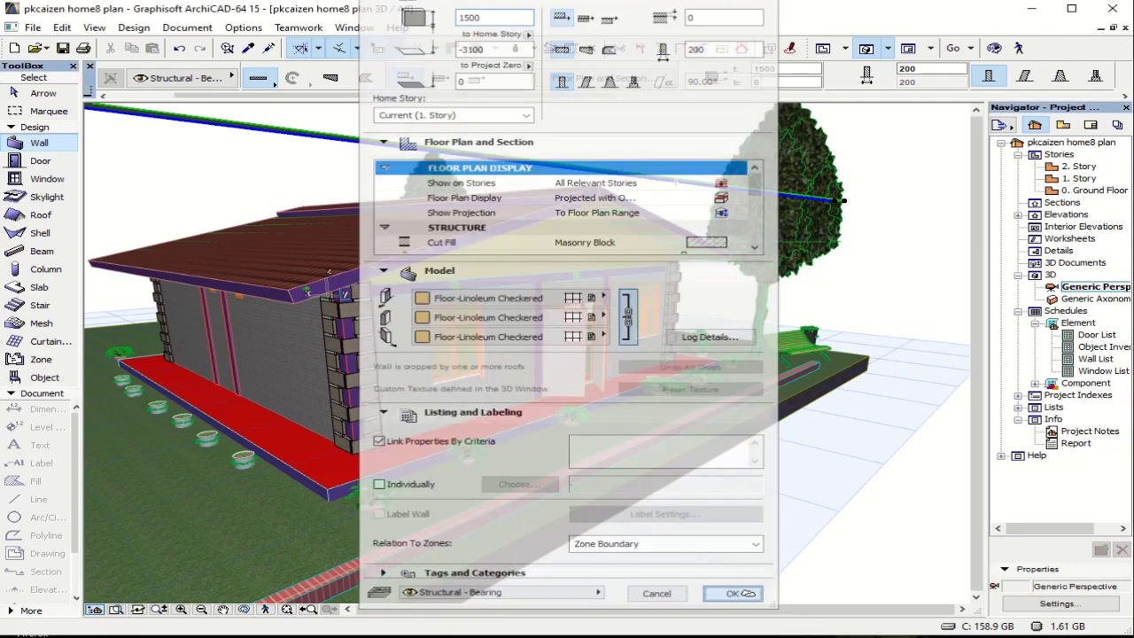
# Step: Move the checkered north wall sideways onto the brick beam in 3D and check its position around the site
pyautogui.scroll(3, 620, 404)
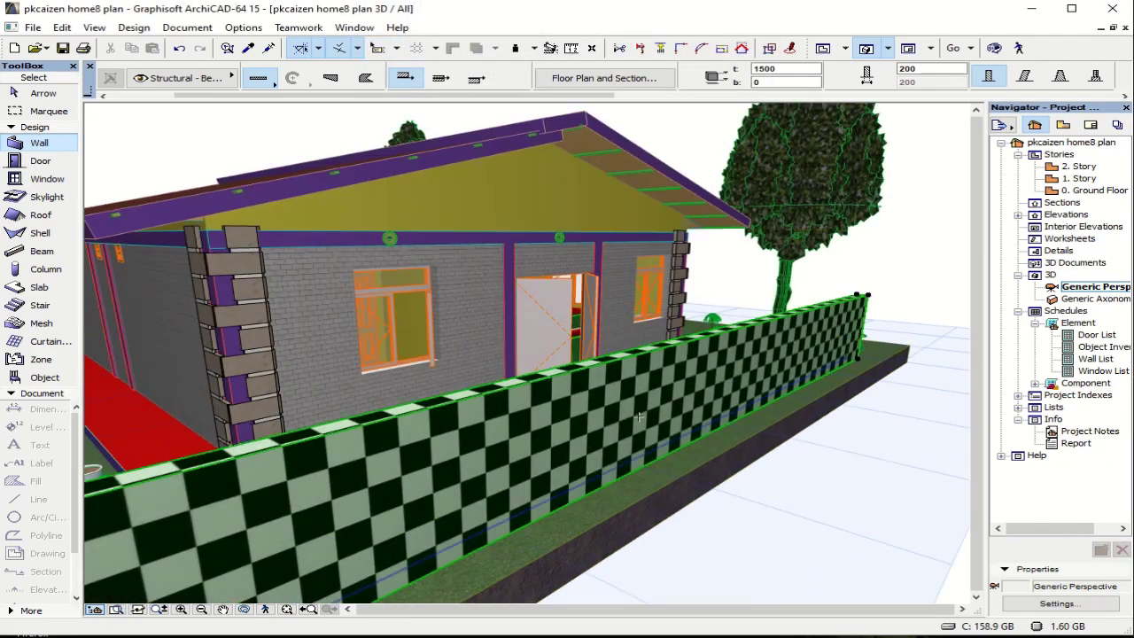
pyautogui.scroll(3, 651, 405)
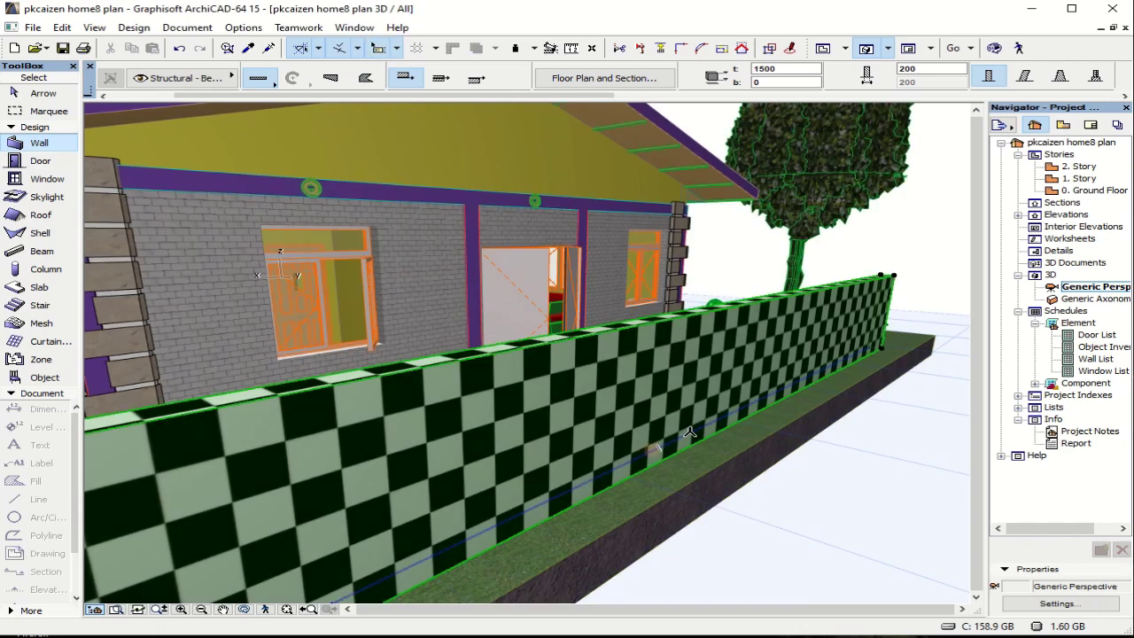
pyautogui.press('o')
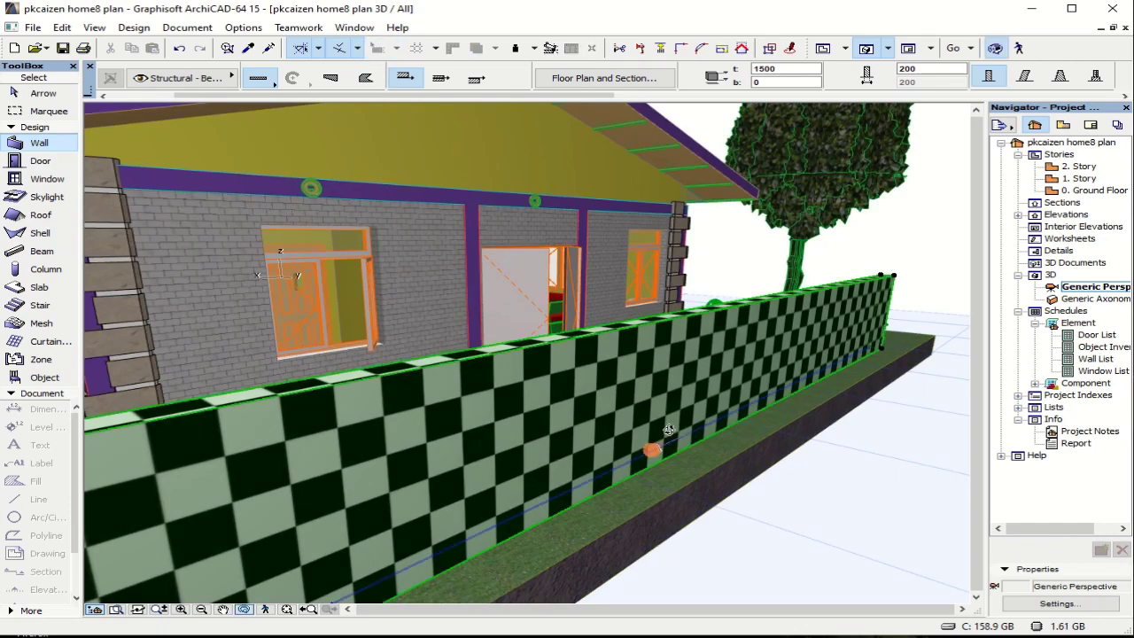
pyautogui.moveTo(670, 429); pyautogui.dragTo(784, 417)
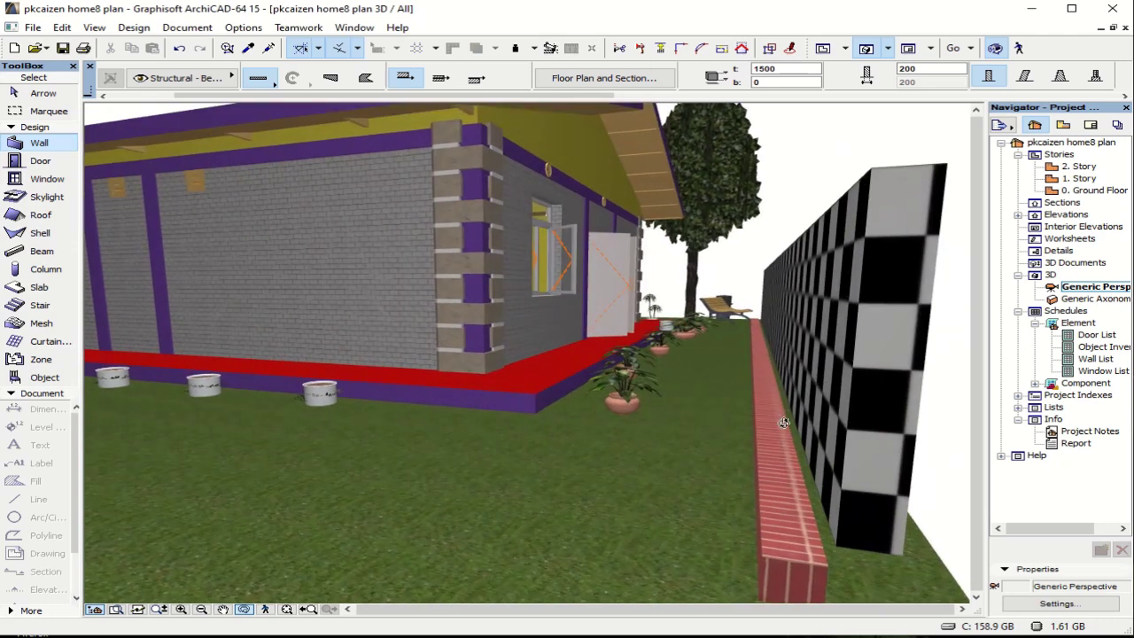
pyautogui.hotkey('ctrl', 'a')
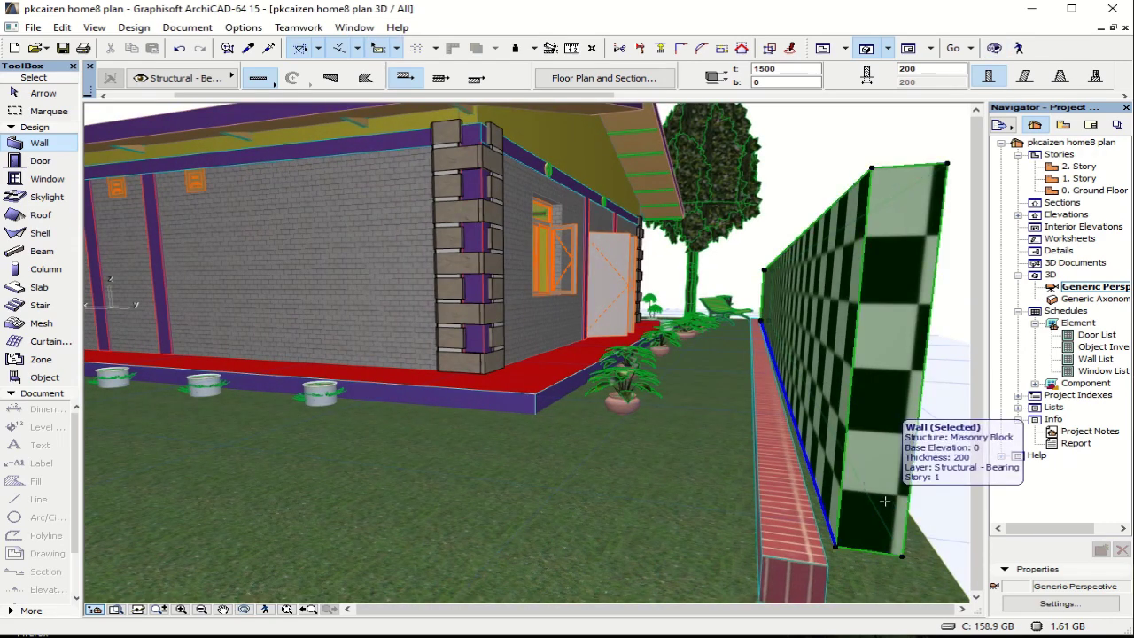
pyautogui.hotkey('ctrl', 'd')
pyautogui.click(884, 505)
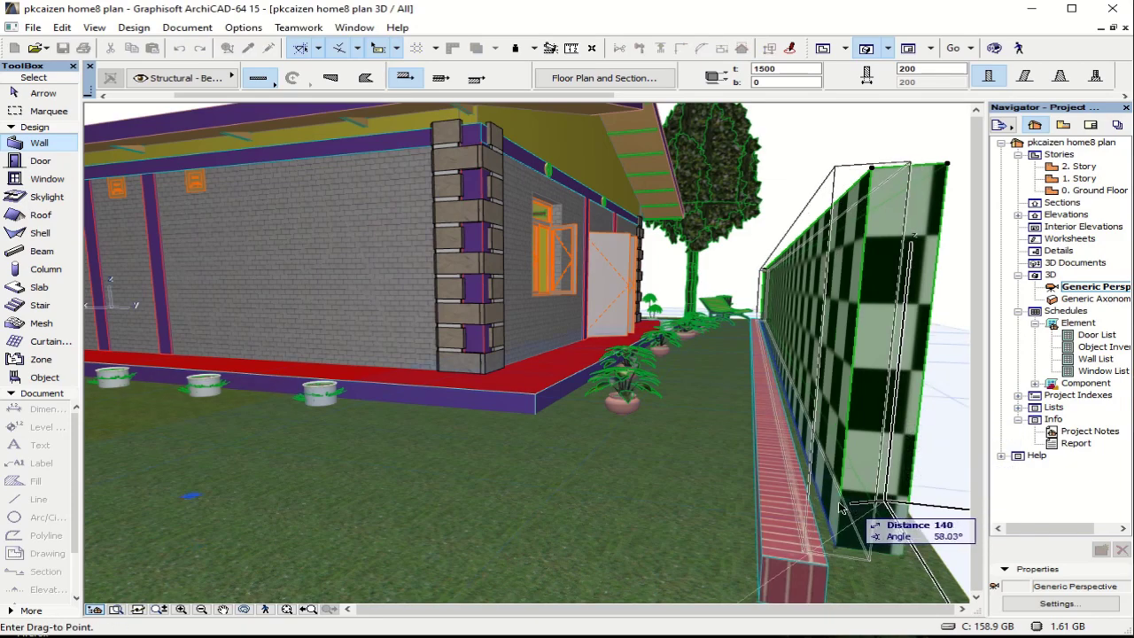
pyautogui.click(808, 509)
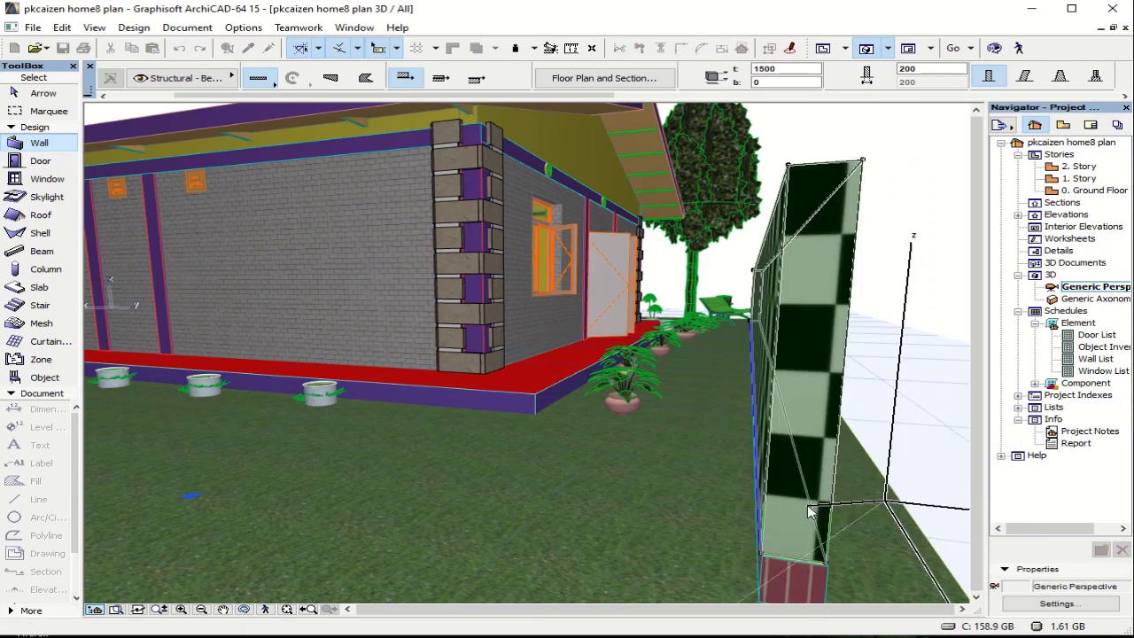
pyautogui.keyDown('shift'); pyautogui.moveTo(827, 552); pyautogui.dragTo(792, 452, button='middle'); pyautogui.keyUp('shift')
pyautogui.scroll(-6, 735, 335)
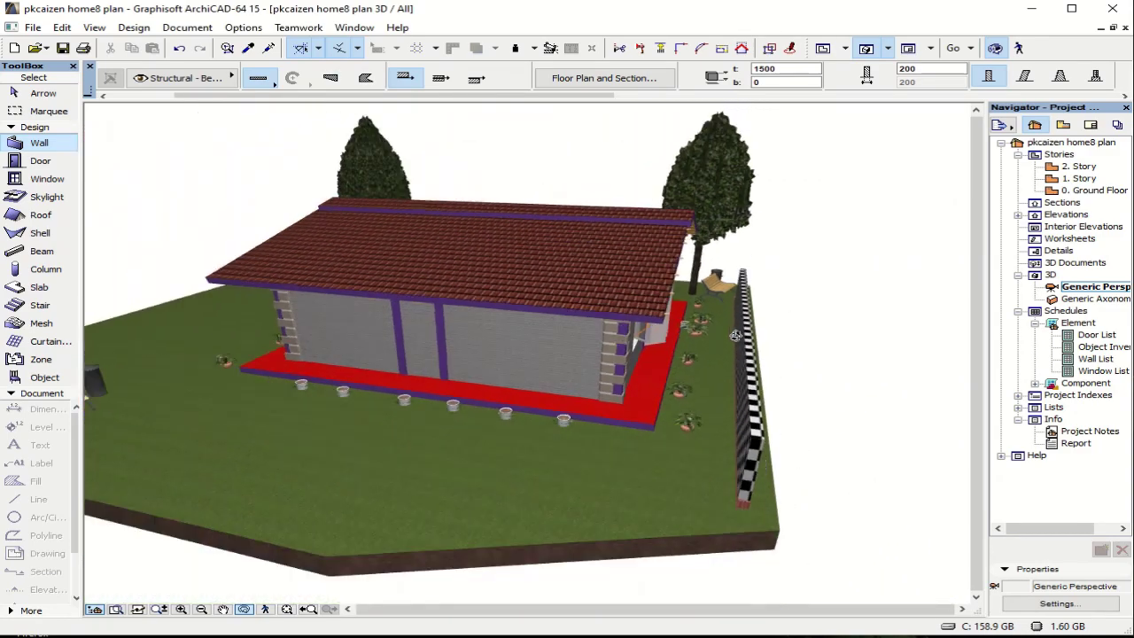
pyautogui.keyDown('shift'); pyautogui.moveTo(735, 334); pyautogui.dragTo(731, 331, button='middle'); pyautogui.keyUp('shift')
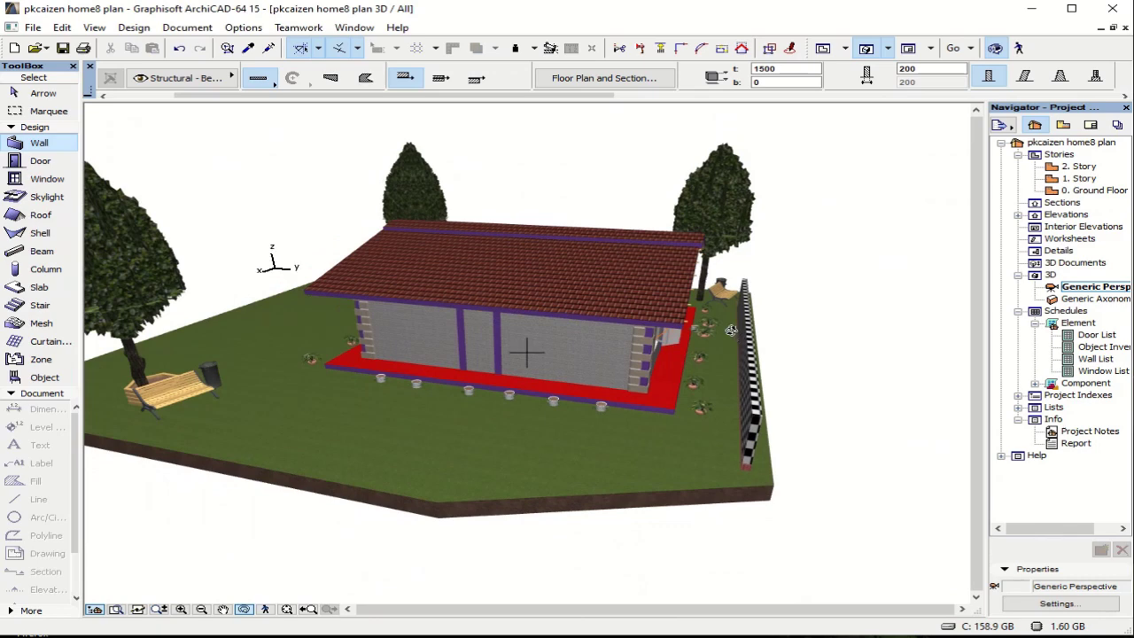
pyautogui.keyDown('shift'); pyautogui.moveTo(744, 375); pyautogui.dragTo(431, 264, button='middle'); pyautogui.keyUp('shift')
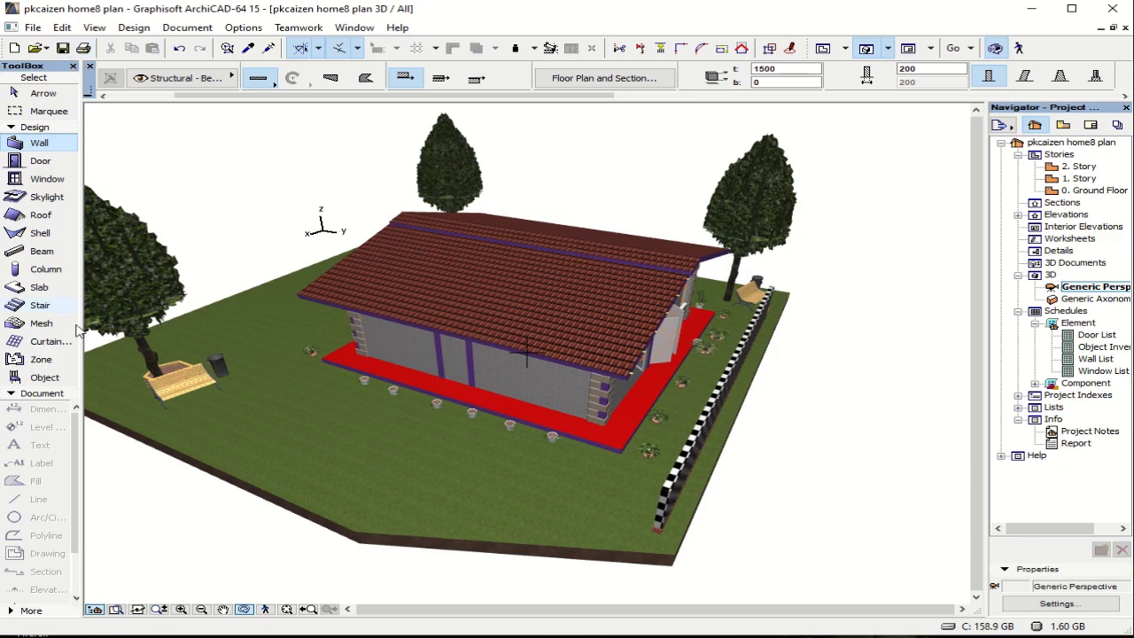
pyautogui.click(42, 378)
pyautogui.hotkey('ctrl', 'a')
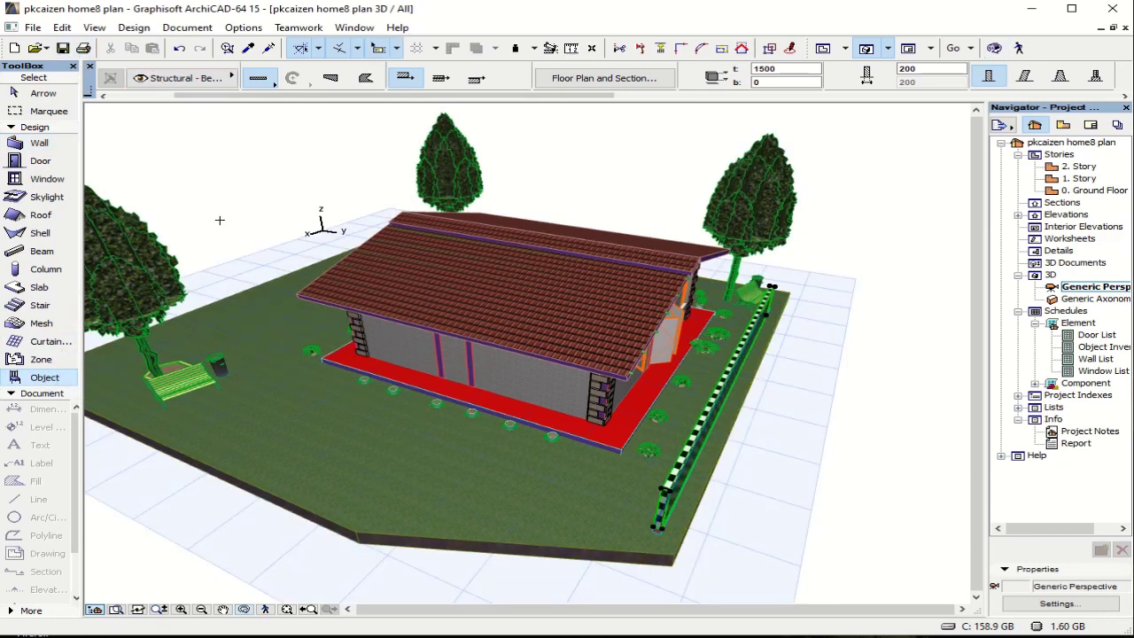
pyautogui.hotkey('ctrl', 't')
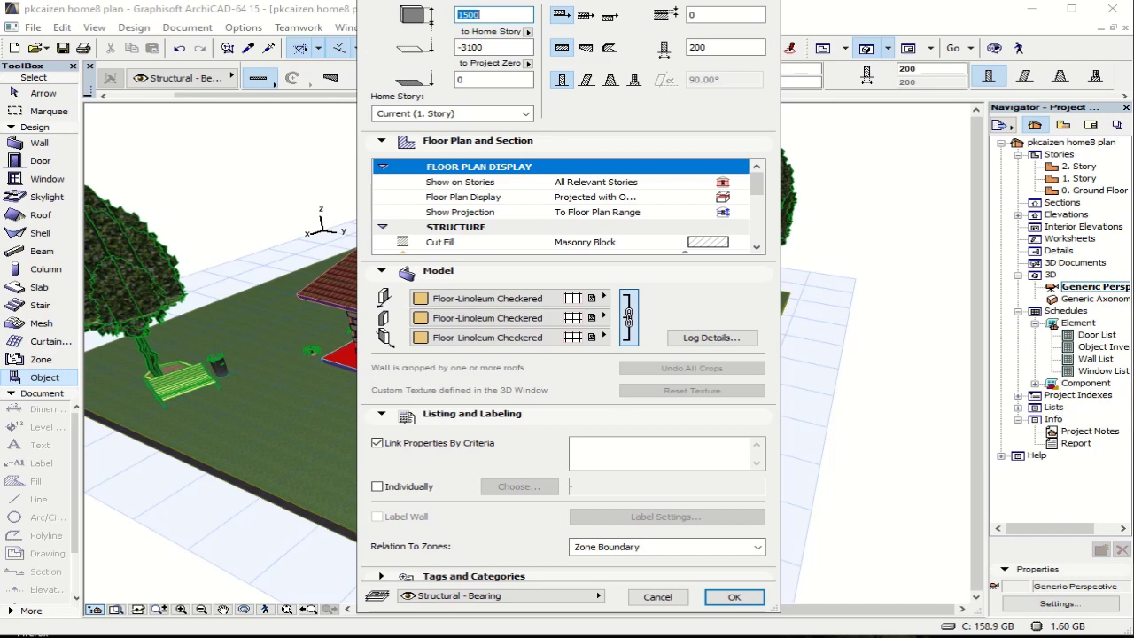
pyautogui.press('Return')
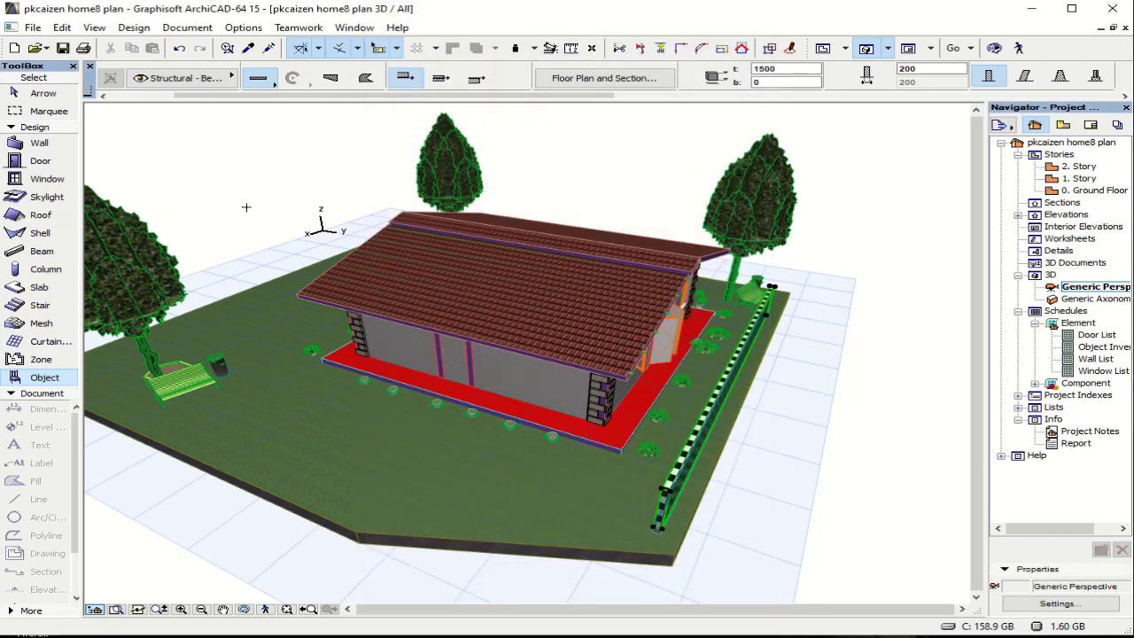
# Step: Open the default object settings and look through the Park and Street 15 library folder for an object to edge the site
pyautogui.click(40, 394)
pyautogui.click(39, 395)
pyautogui.click(32, 405)
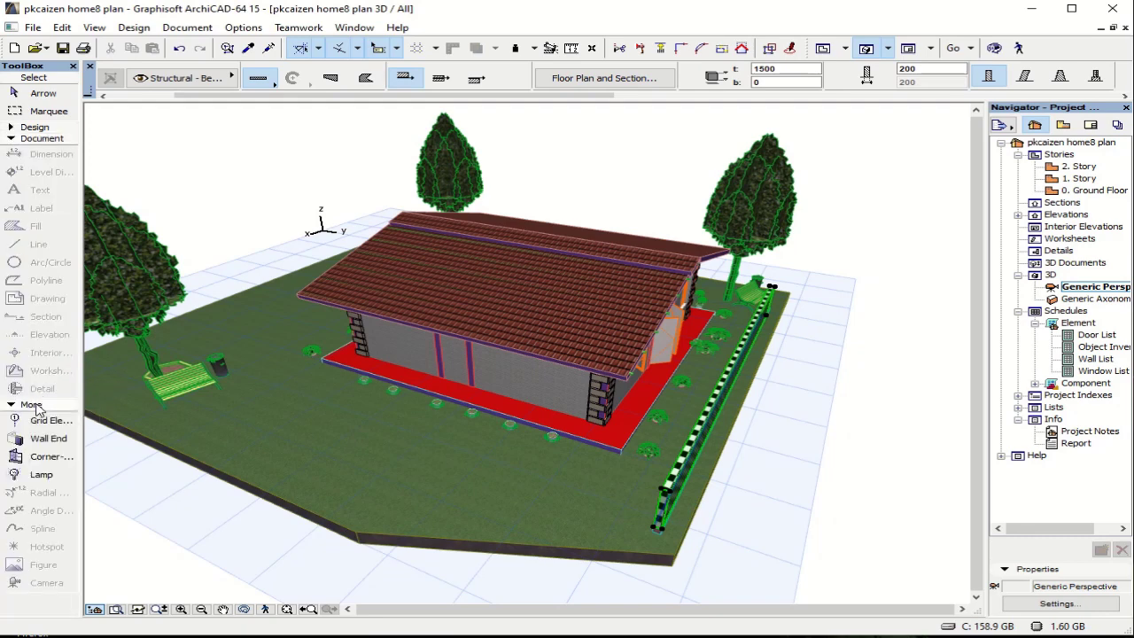
pyautogui.click(34, 127)
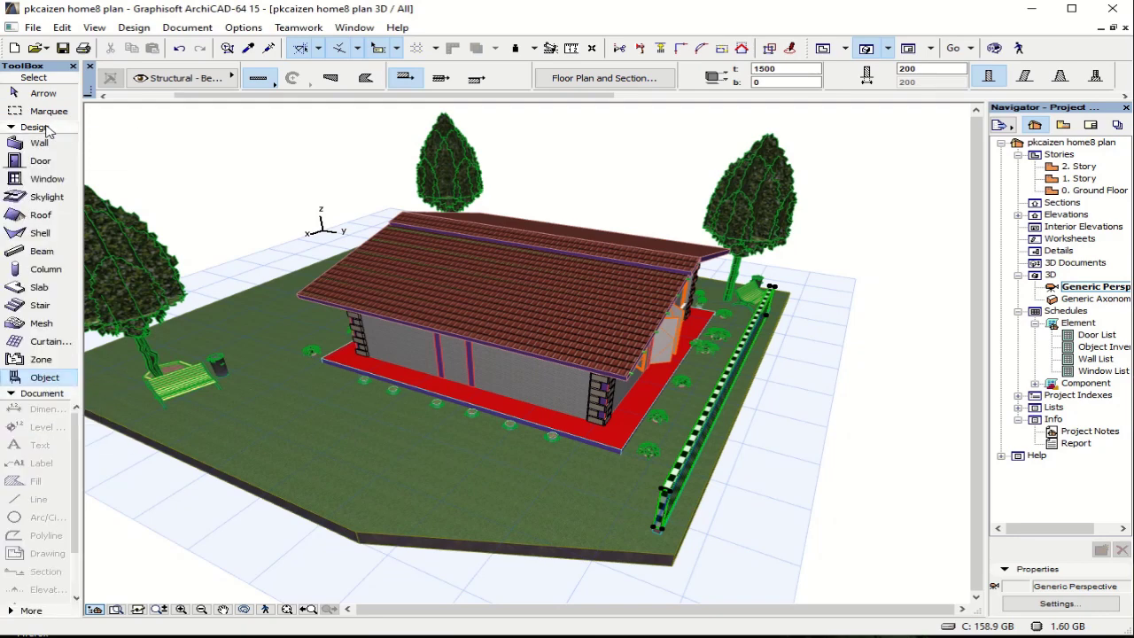
pyautogui.doubleClick(44, 378)
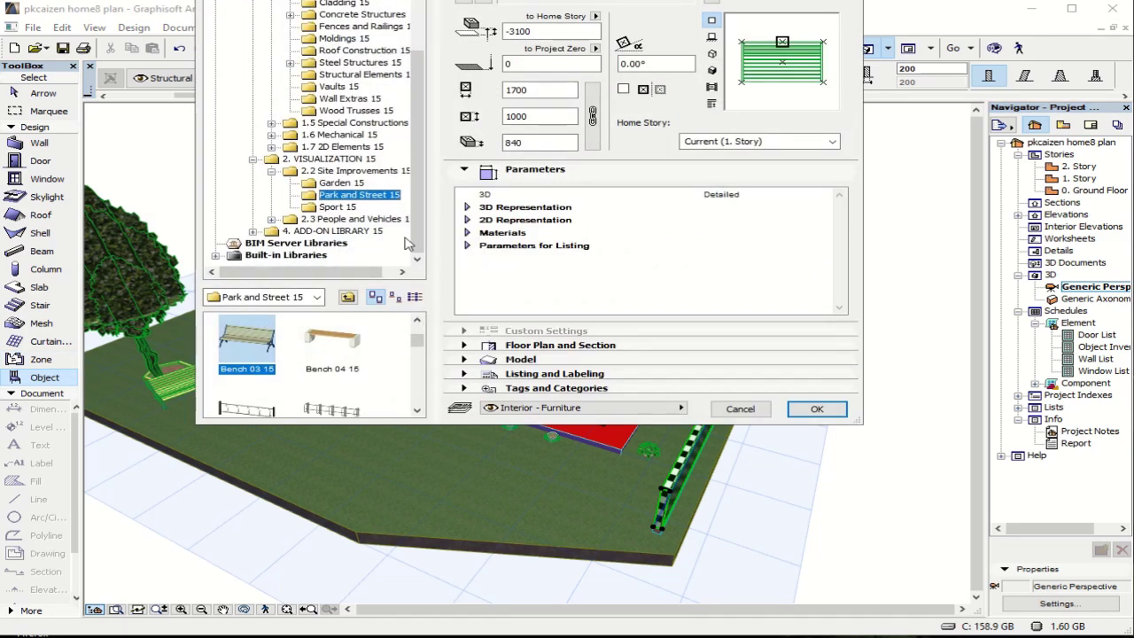
pyautogui.click(416, 410)
pyautogui.click(417, 410)
pyautogui.click(416, 410)
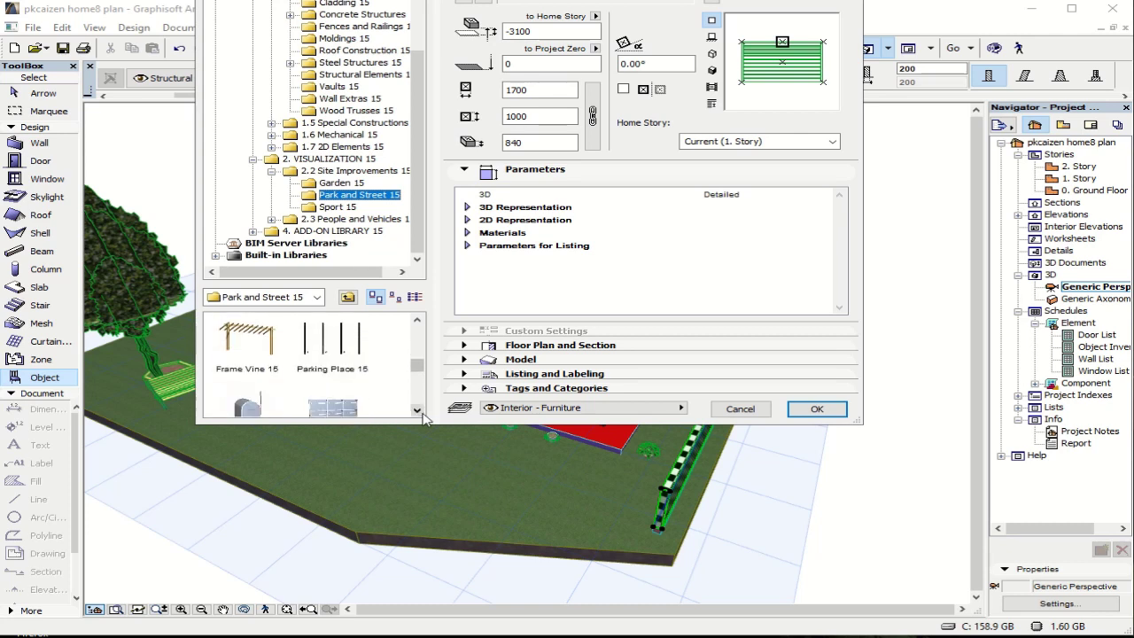
pyautogui.click(416, 410)
pyautogui.click(417, 410)
pyautogui.click(417, 410)
pyautogui.click(416, 410)
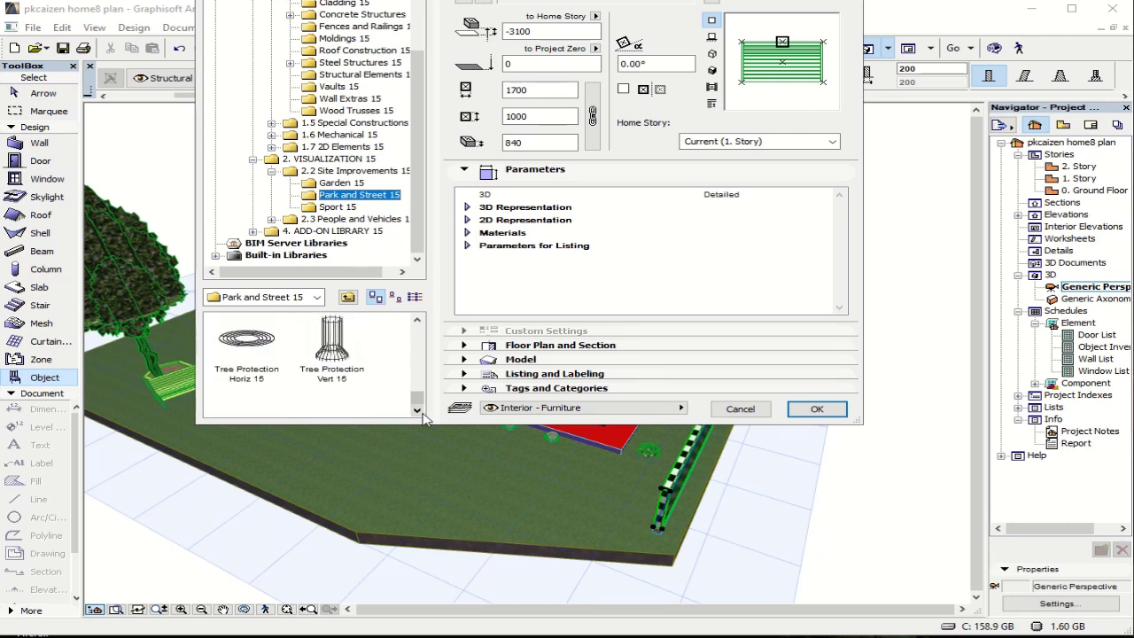
pyautogui.click(416, 321)
pyautogui.click(416, 321)
pyautogui.click(416, 320)
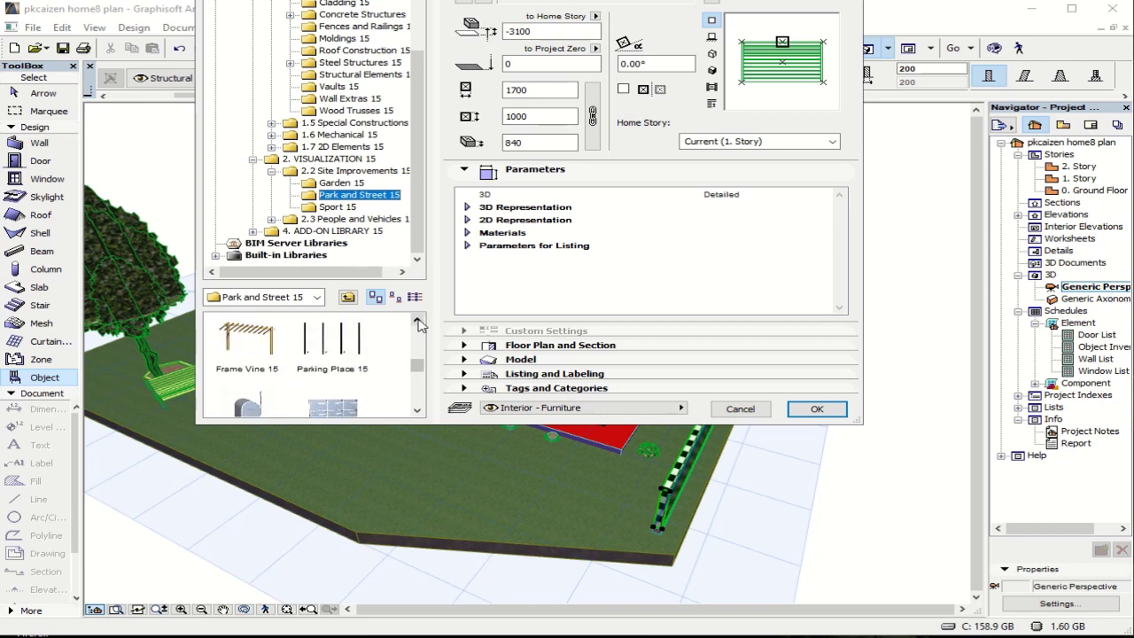
pyautogui.click(416, 321)
pyautogui.click(416, 320)
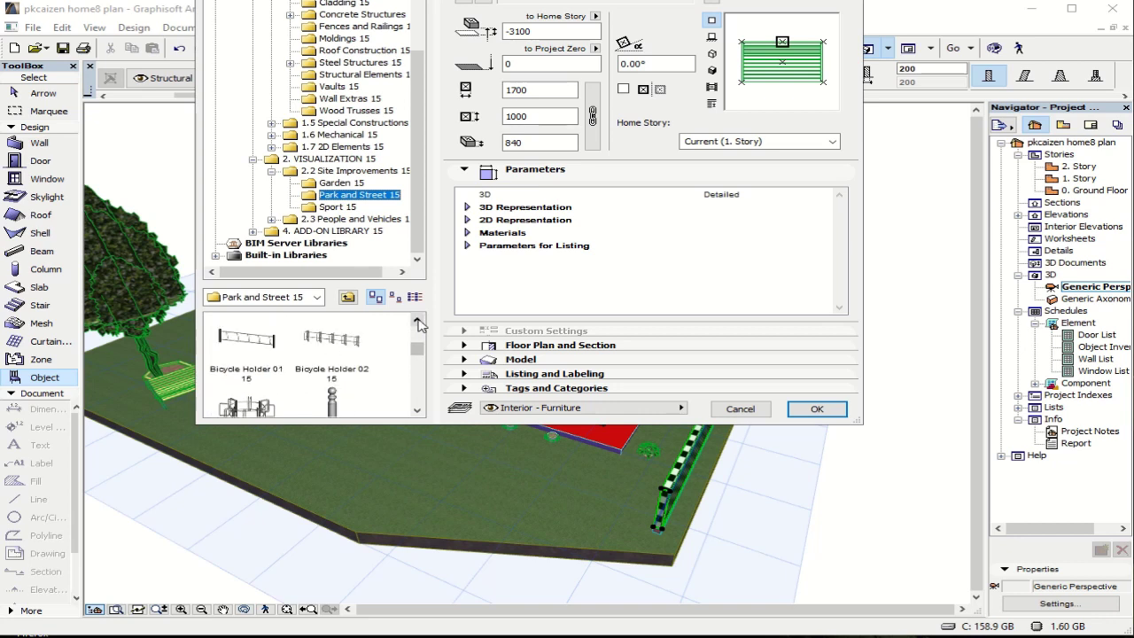
pyautogui.click(417, 320)
pyautogui.click(416, 321)
pyautogui.click(417, 321)
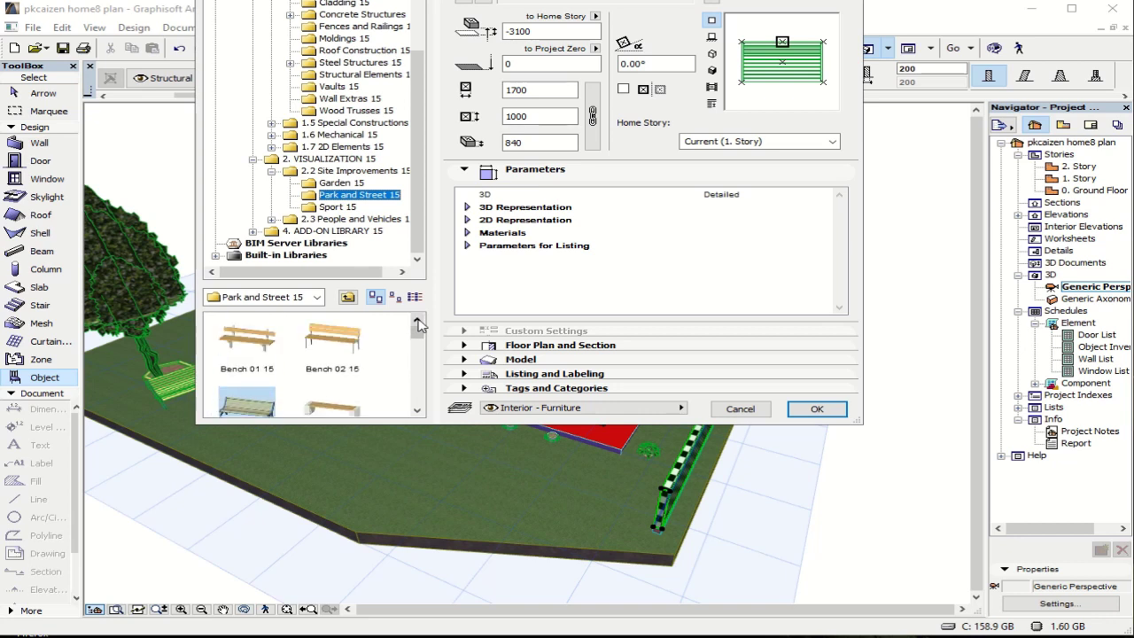
pyautogui.scroll(-3, 261, 367)
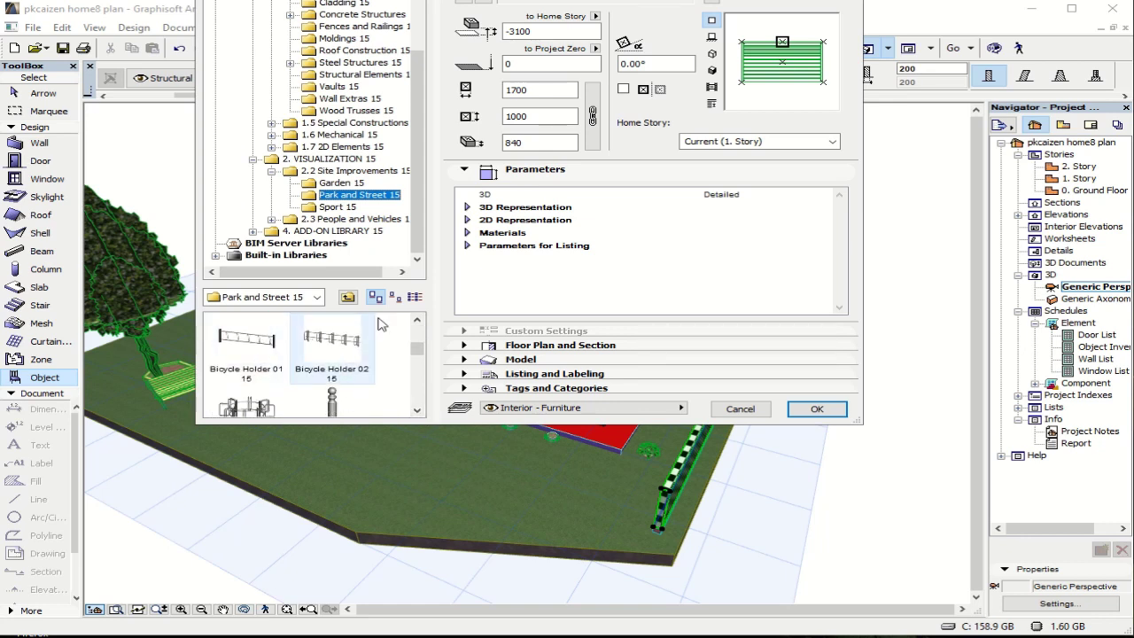
# Step: Look through the Garden 15 and Sport 15 library folders for a suitable site object
pyautogui.click(339, 183)
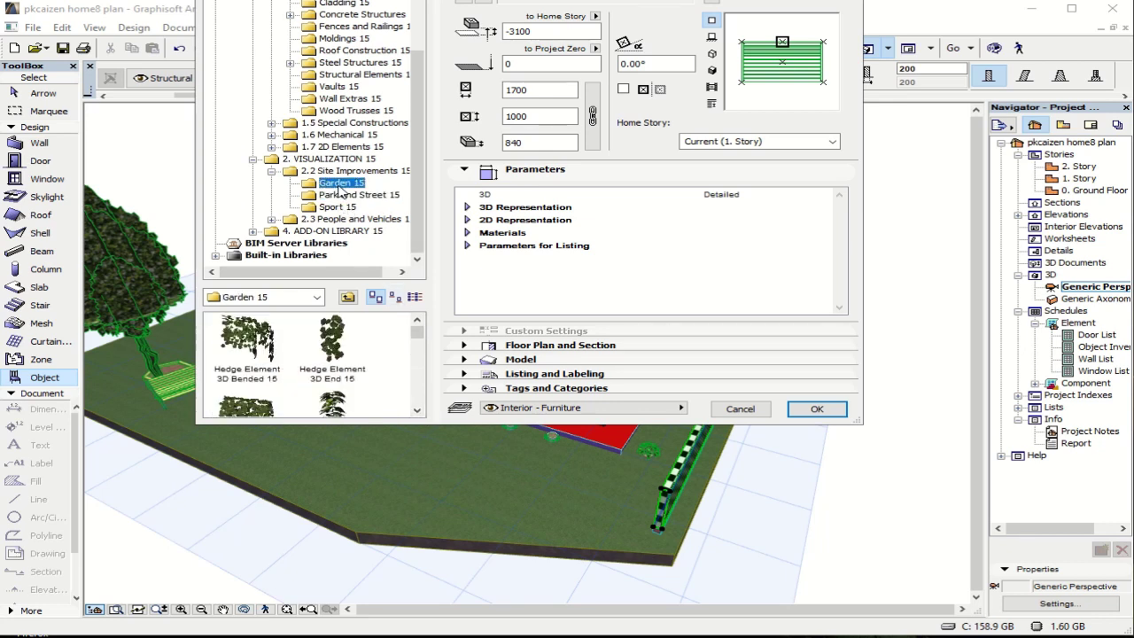
pyautogui.click(416, 410)
pyautogui.click(416, 410)
pyautogui.click(416, 410)
pyautogui.click(416, 410)
pyautogui.click(416, 410)
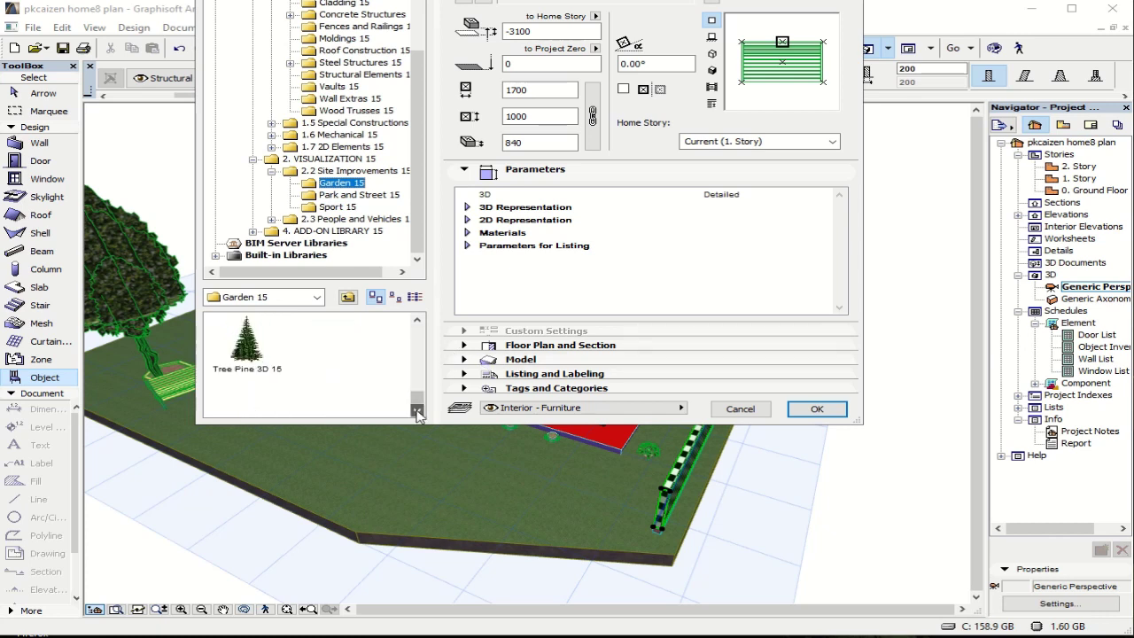
pyautogui.click(342, 195)
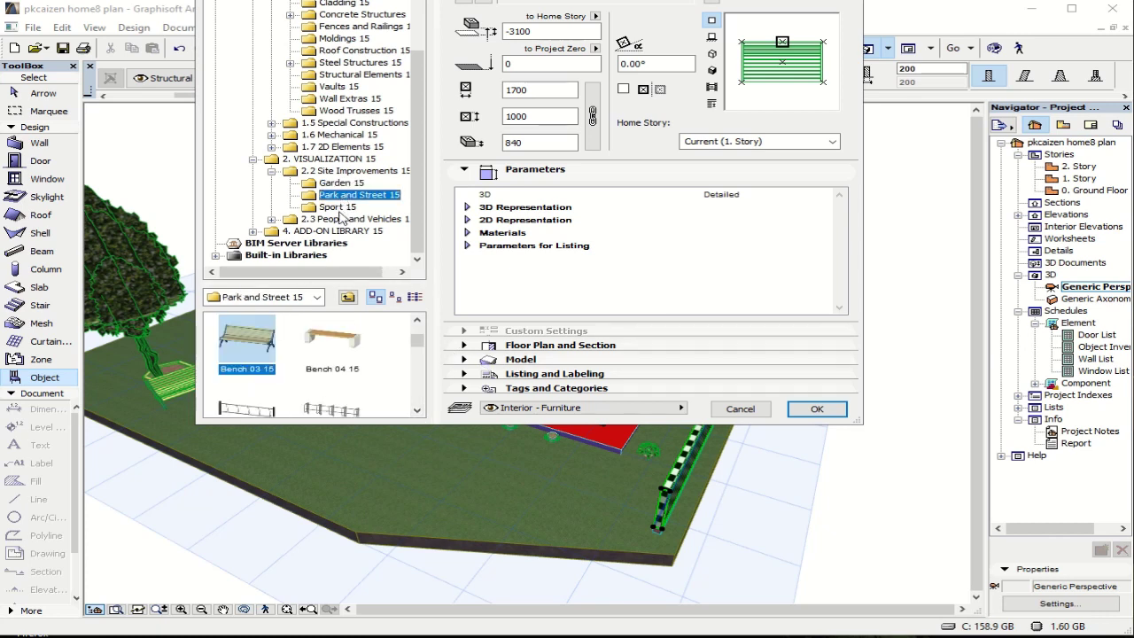
pyautogui.click(339, 206)
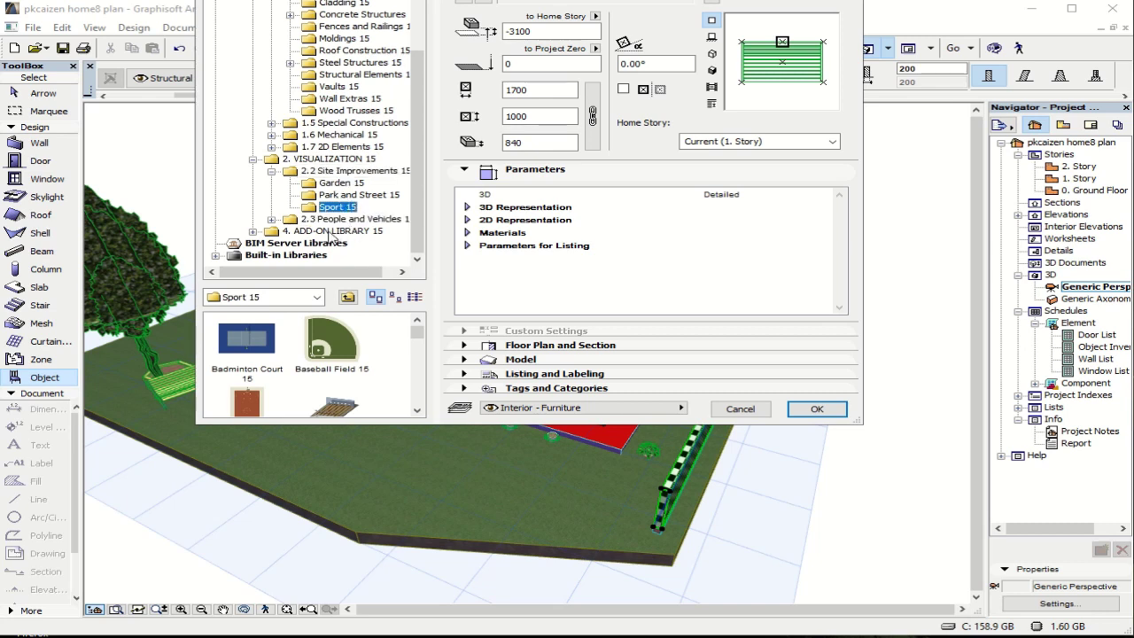
# Step: Search the Add-On Library, People and Vehicles, Mechanical and Special Constructions folders for a suitable site object
pyautogui.click(255, 233)
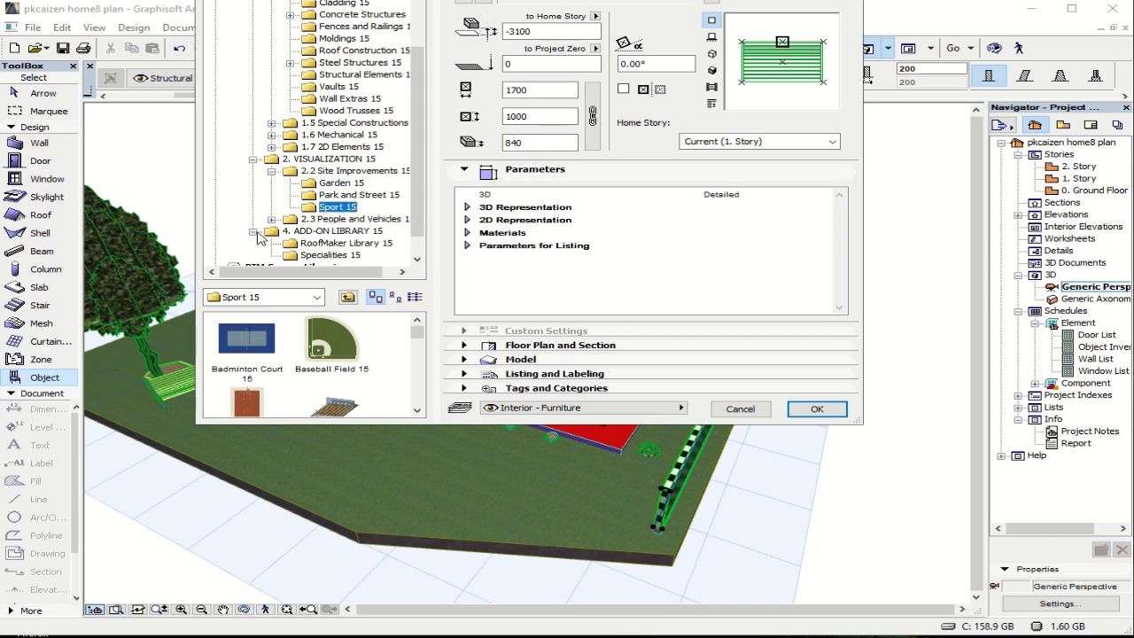
pyautogui.click(319, 259)
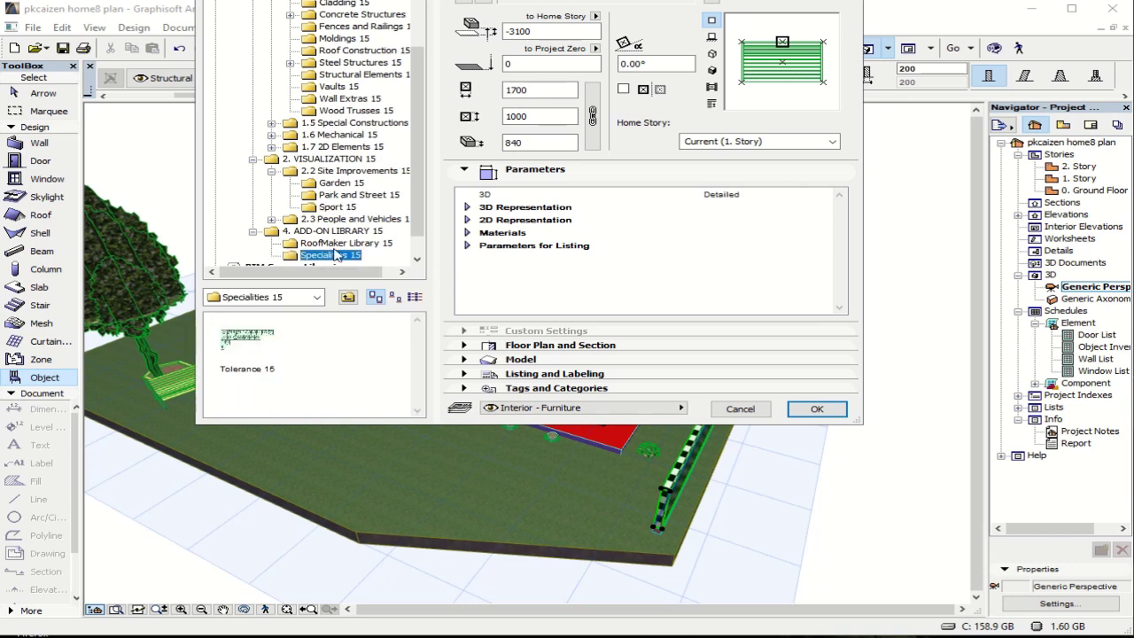
pyautogui.click(328, 243)
pyautogui.scroll(-3, 414, 337)
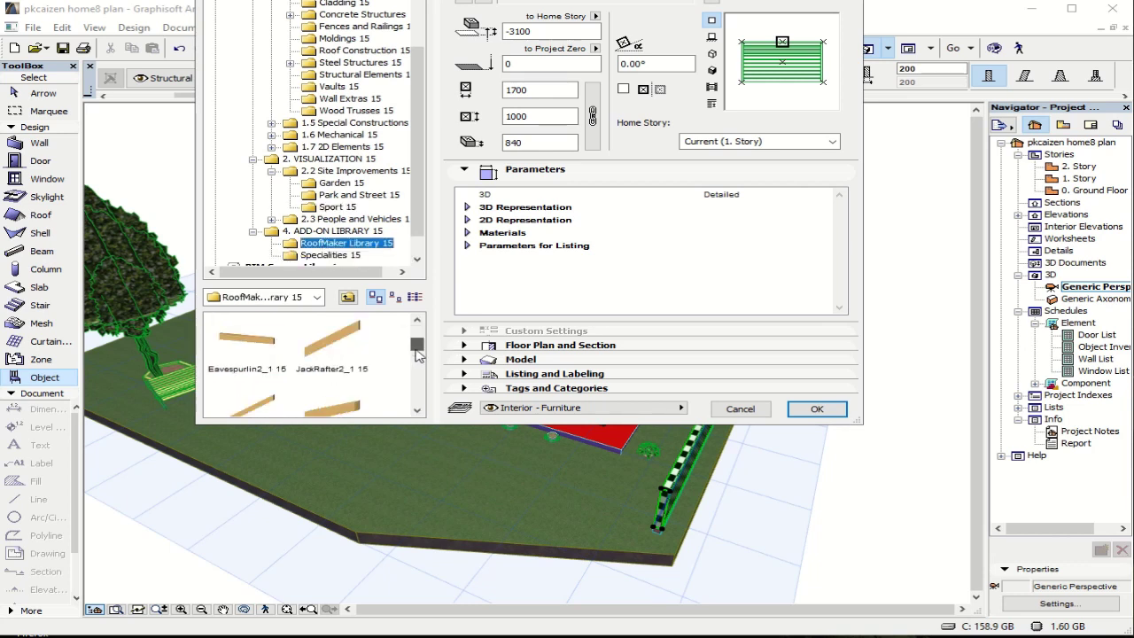
pyautogui.scroll(3, 414, 337)
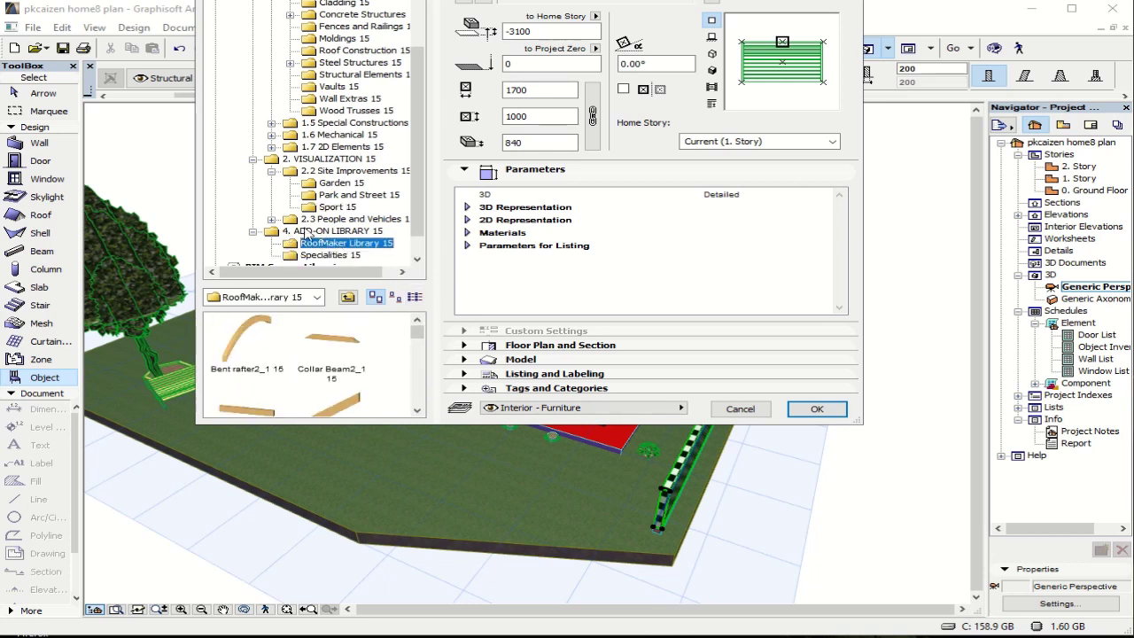
pyautogui.click(314, 220)
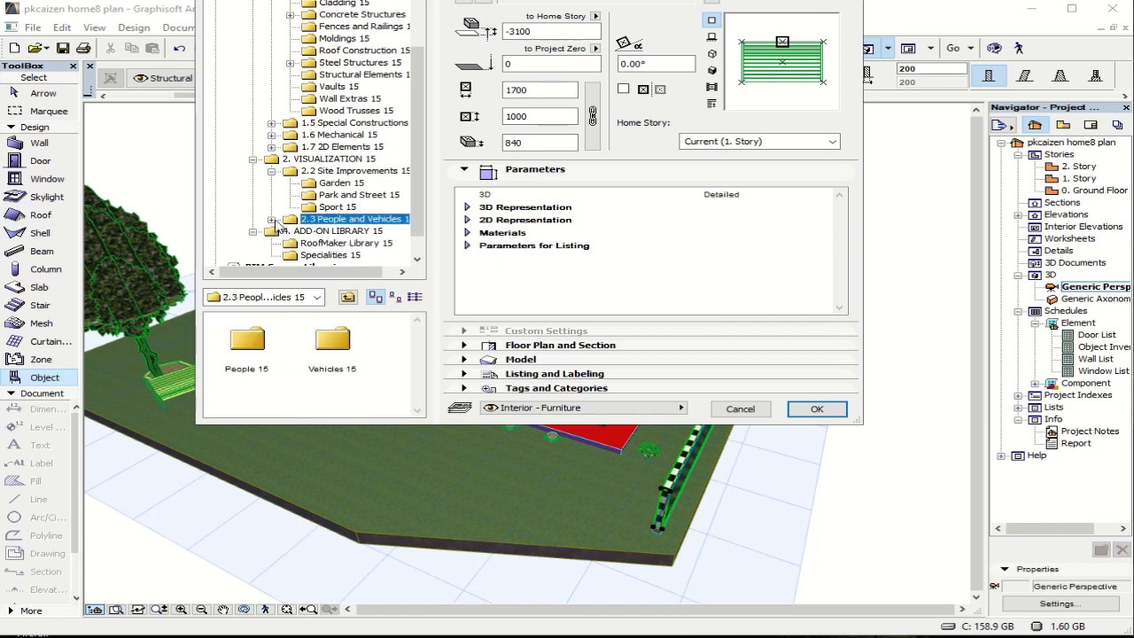
pyautogui.click(271, 219)
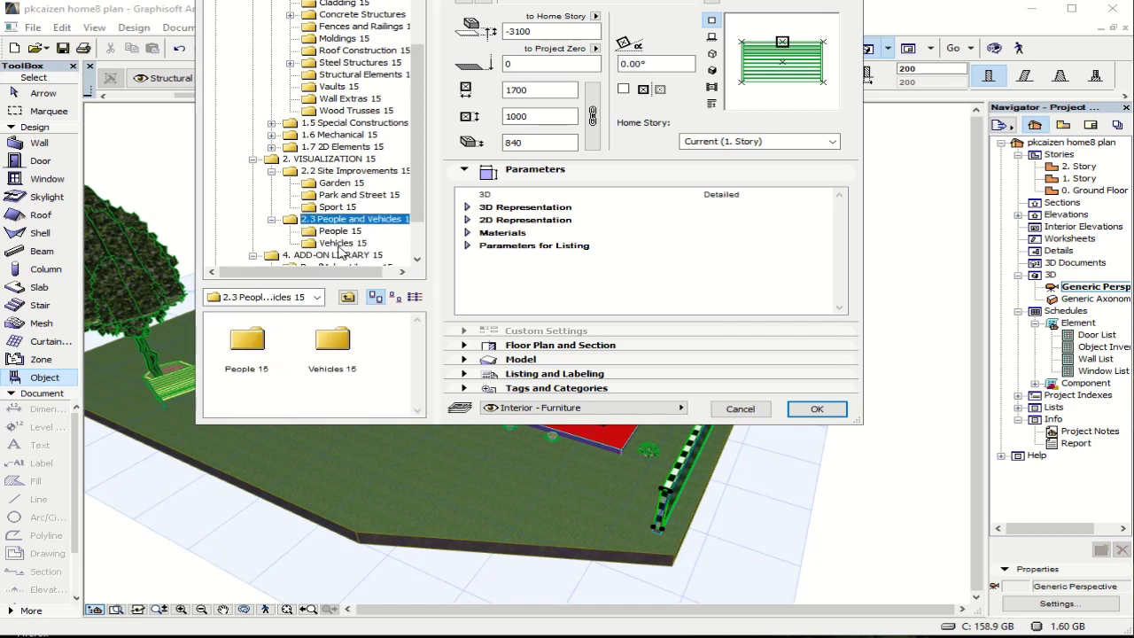
pyautogui.click(341, 146)
pyautogui.click(327, 134)
pyautogui.click(272, 134)
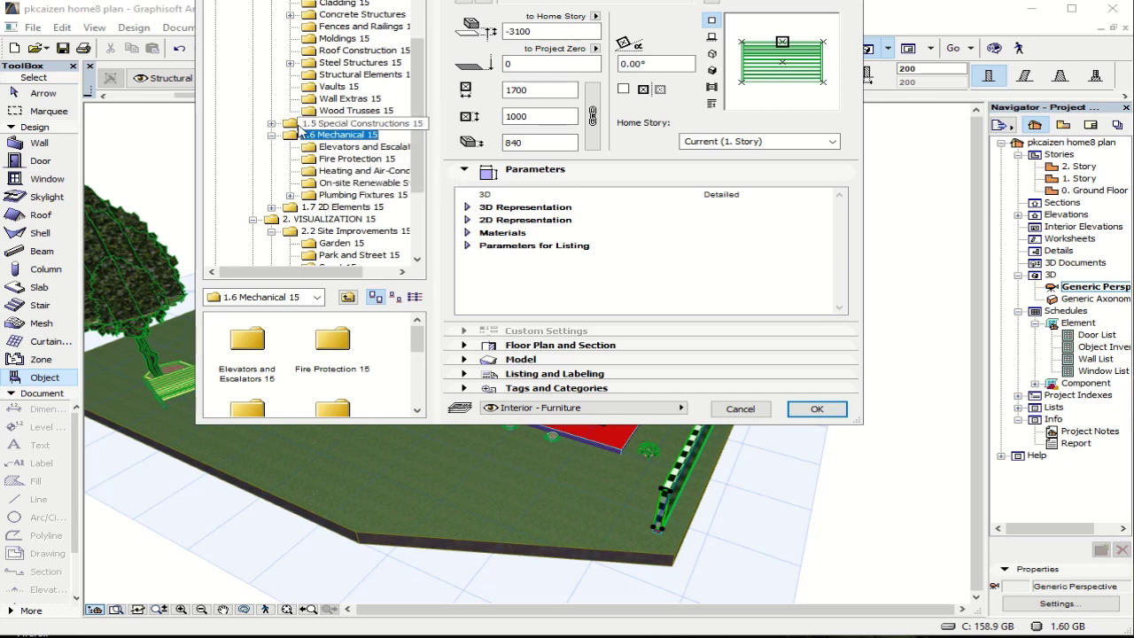
pyautogui.click(272, 123)
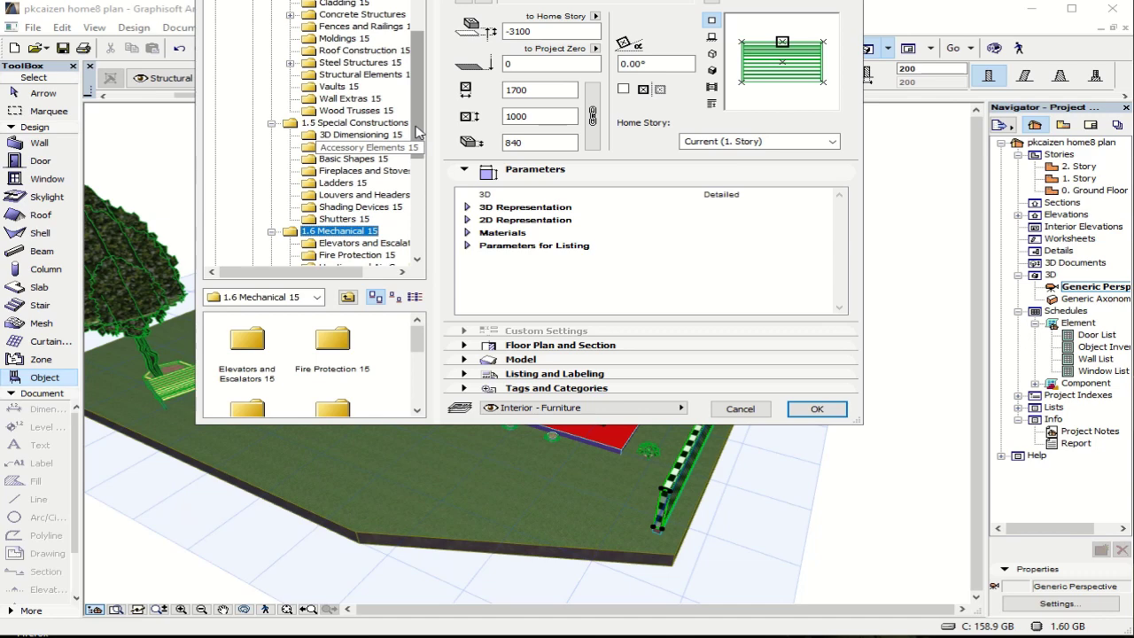
# Step: Choose Fence Vertical 15 from the Fences and Railings 15 folder of the basic library
pyautogui.moveTo(418, 130); pyautogui.dragTo(419, 104)
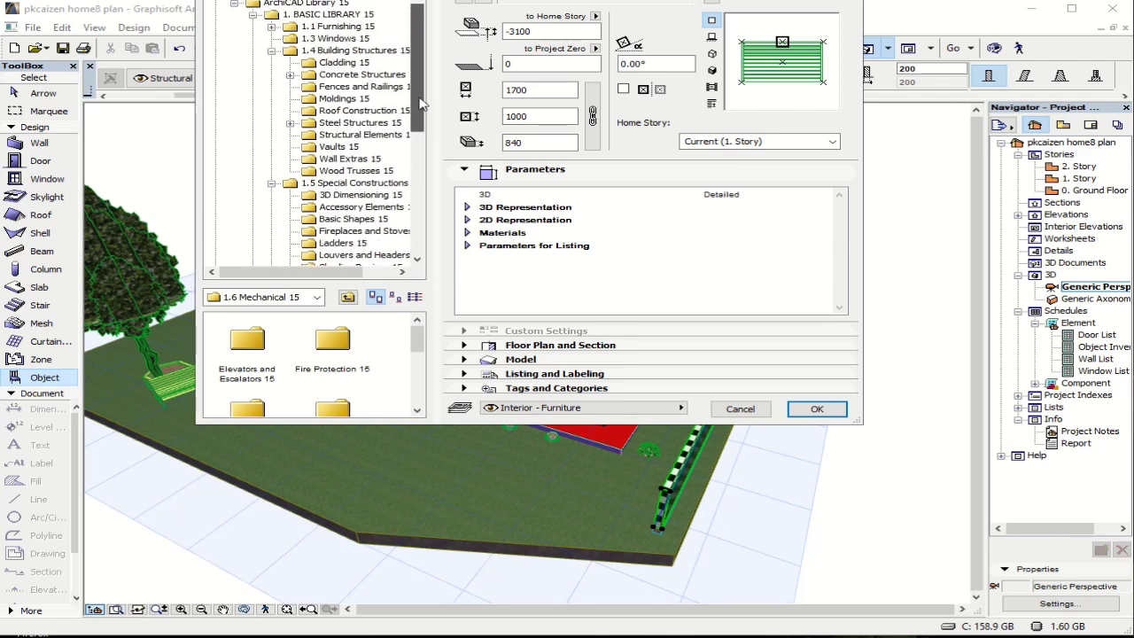
pyautogui.click(312, 89)
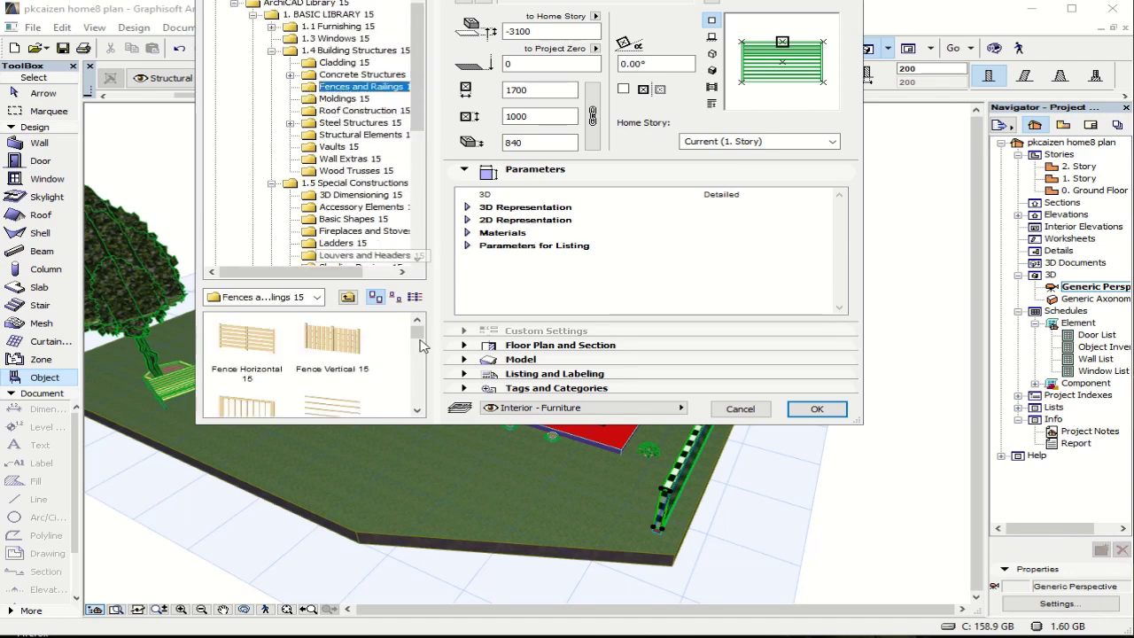
pyautogui.click(334, 347)
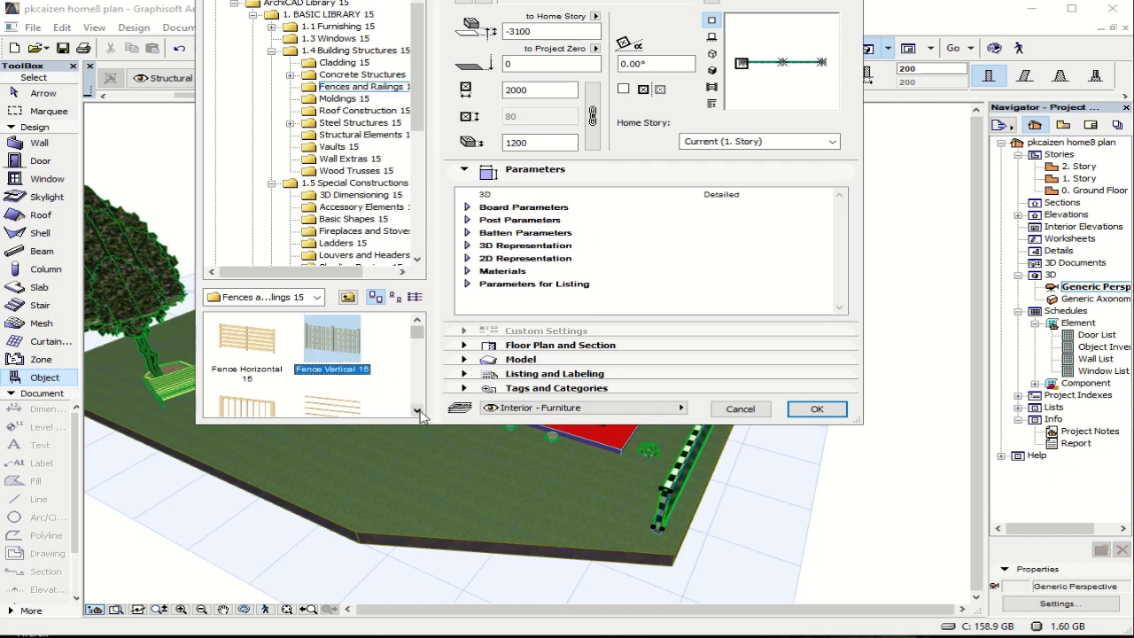
pyautogui.click(417, 411)
pyautogui.click(416, 411)
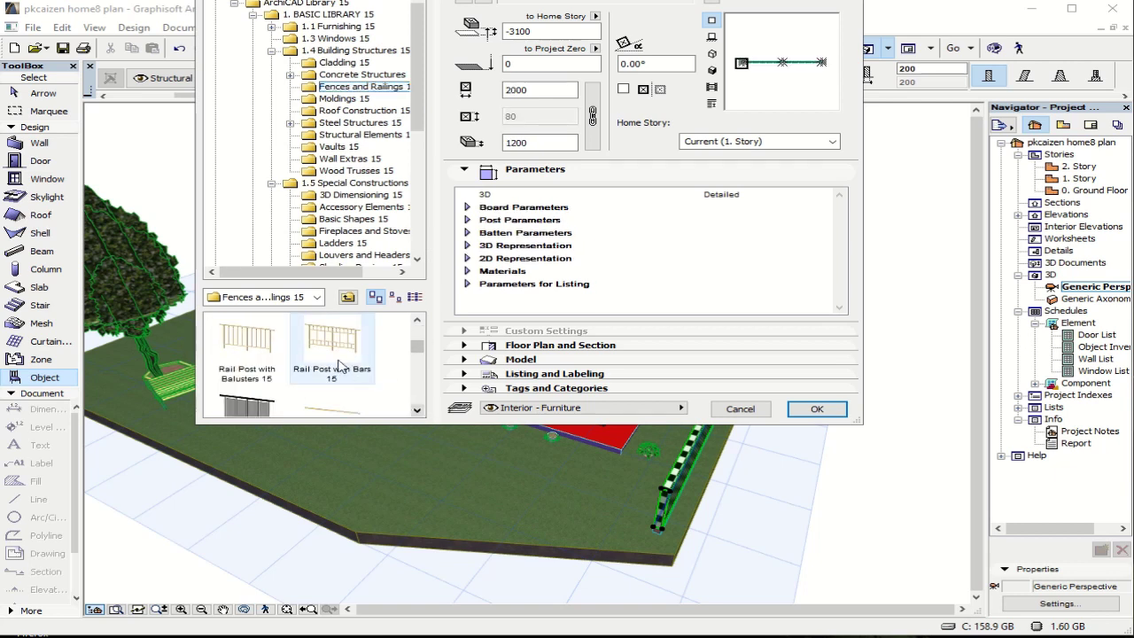
pyautogui.click(423, 373)
pyautogui.moveTo(422, 372); pyautogui.dragTo(354, 357)
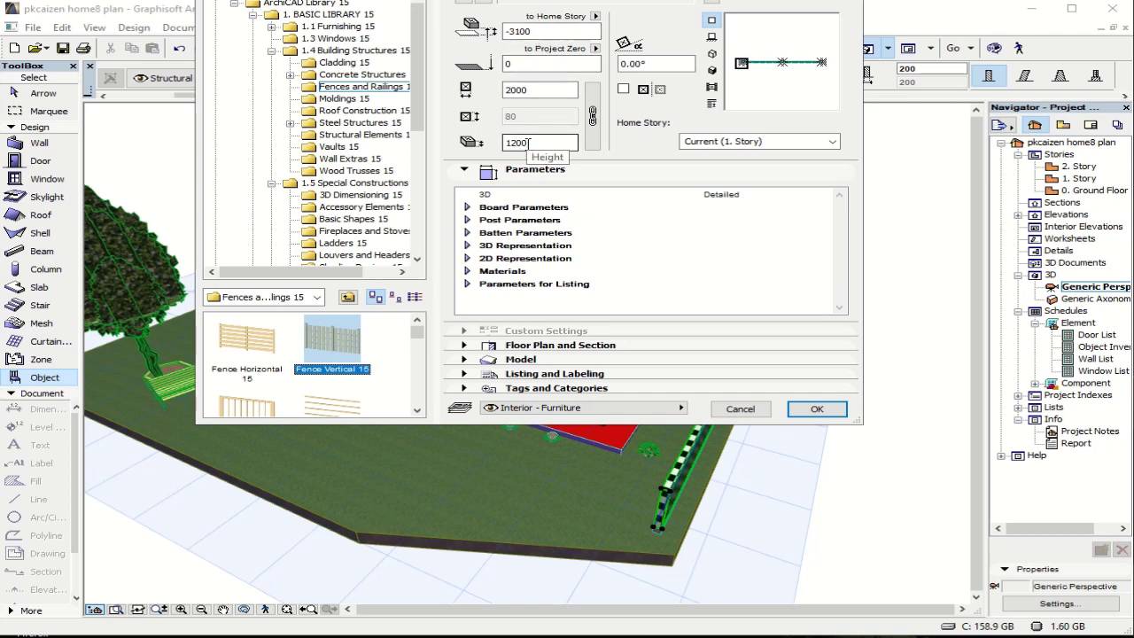
# Step: Set the fence's base height to 1500 relative to project zero and accept the object settings
pyautogui.doubleClick(510, 64)
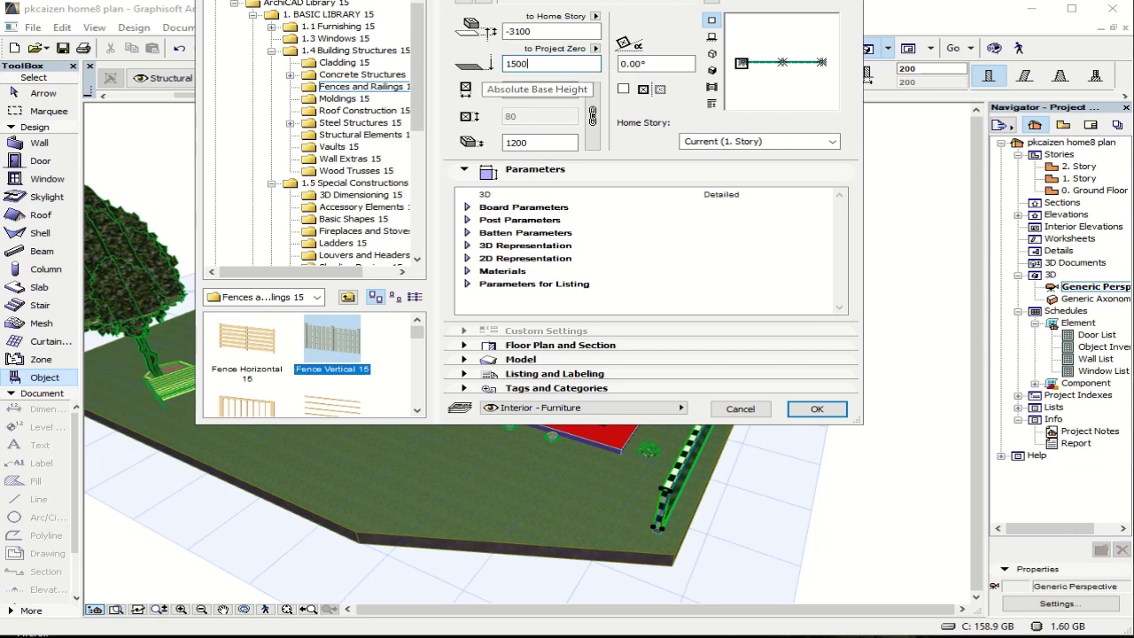
pyautogui.write('1500')
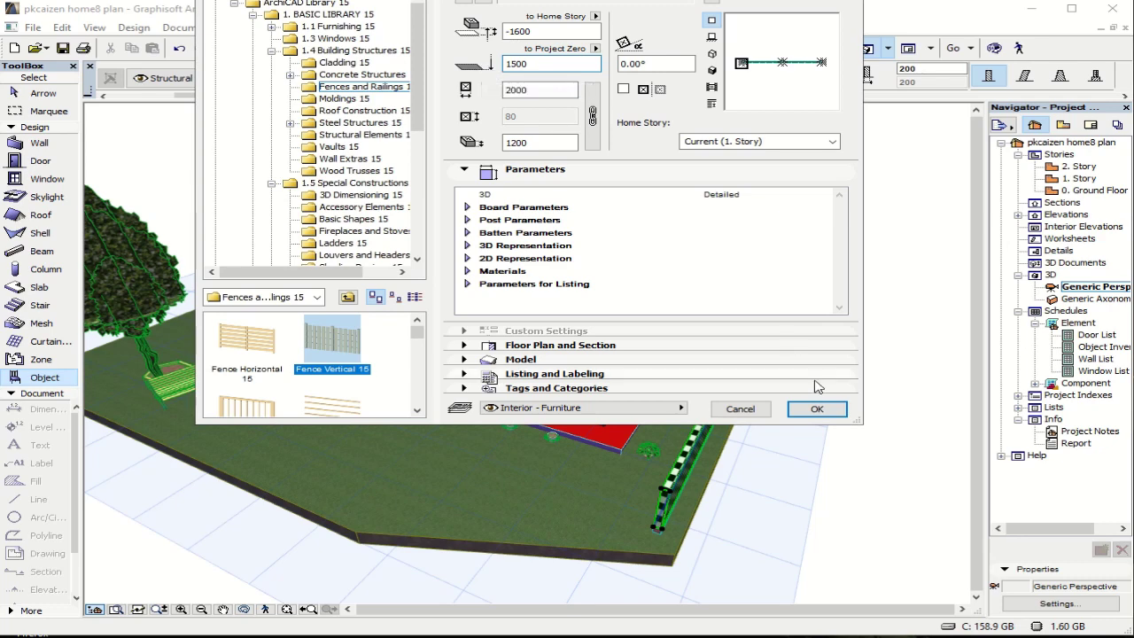
pyautogui.click(815, 408)
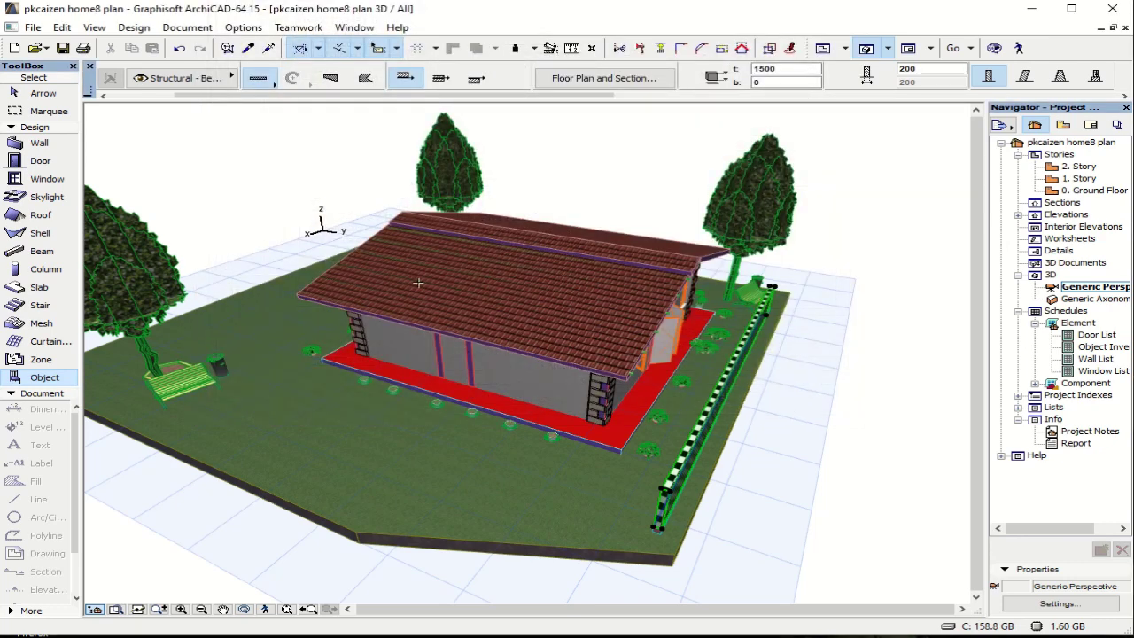
# Step: Deselect the checkered wall and place one vertical fence panel in 3D near the lawn's side edge, behind the wall's end
pyautogui.press('o')
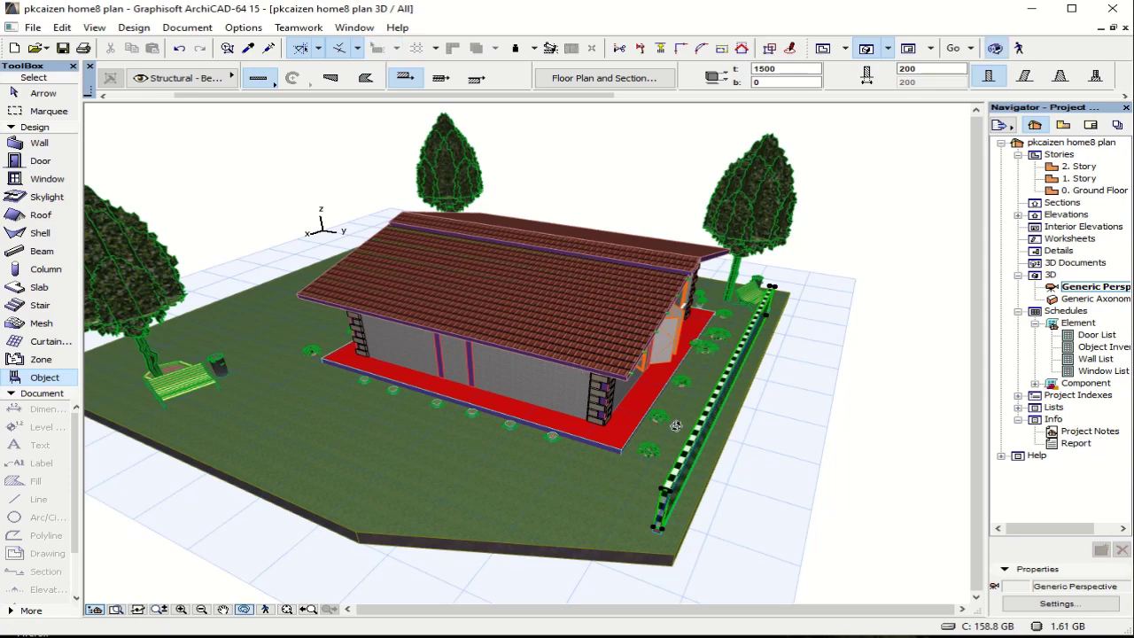
pyautogui.moveTo(579, 367); pyautogui.dragTo(452, 389)
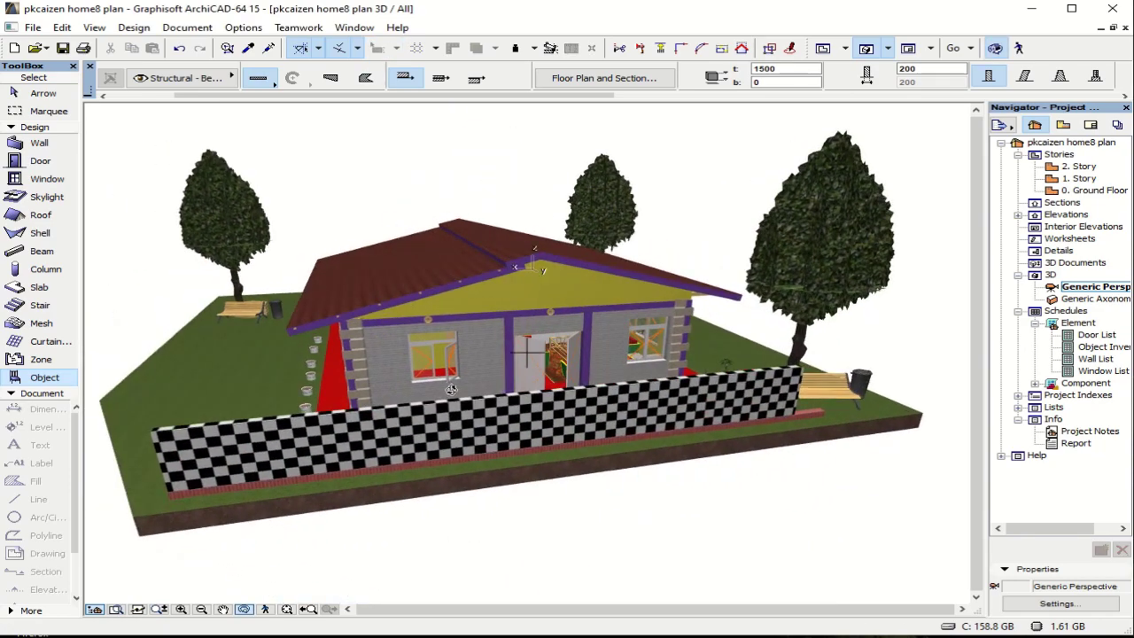
pyautogui.press('o')
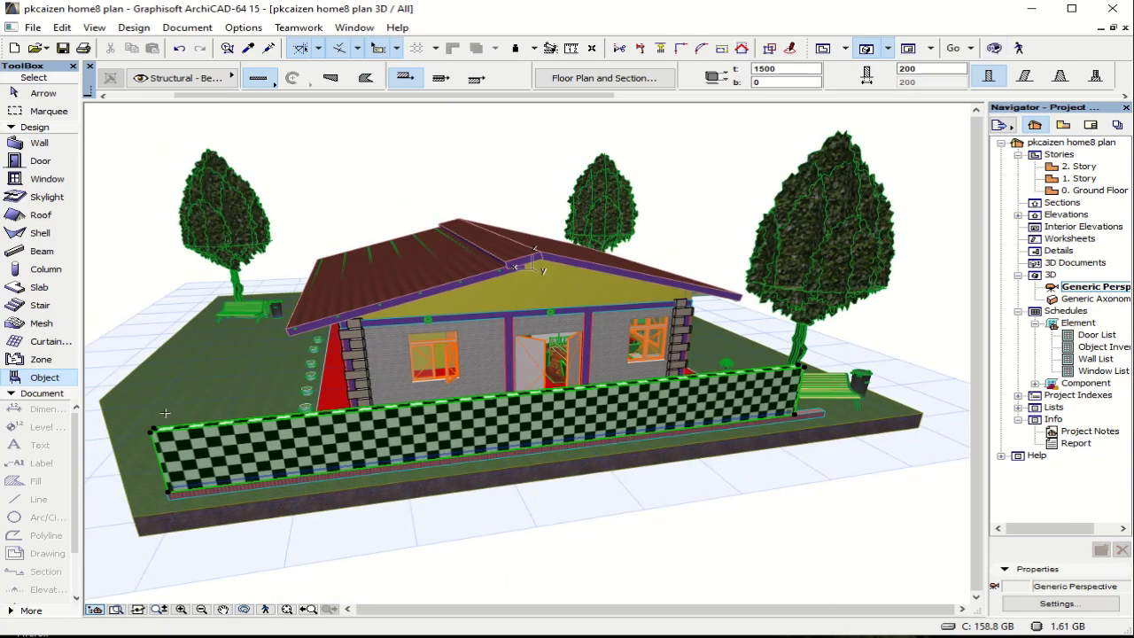
pyautogui.press('Escape')
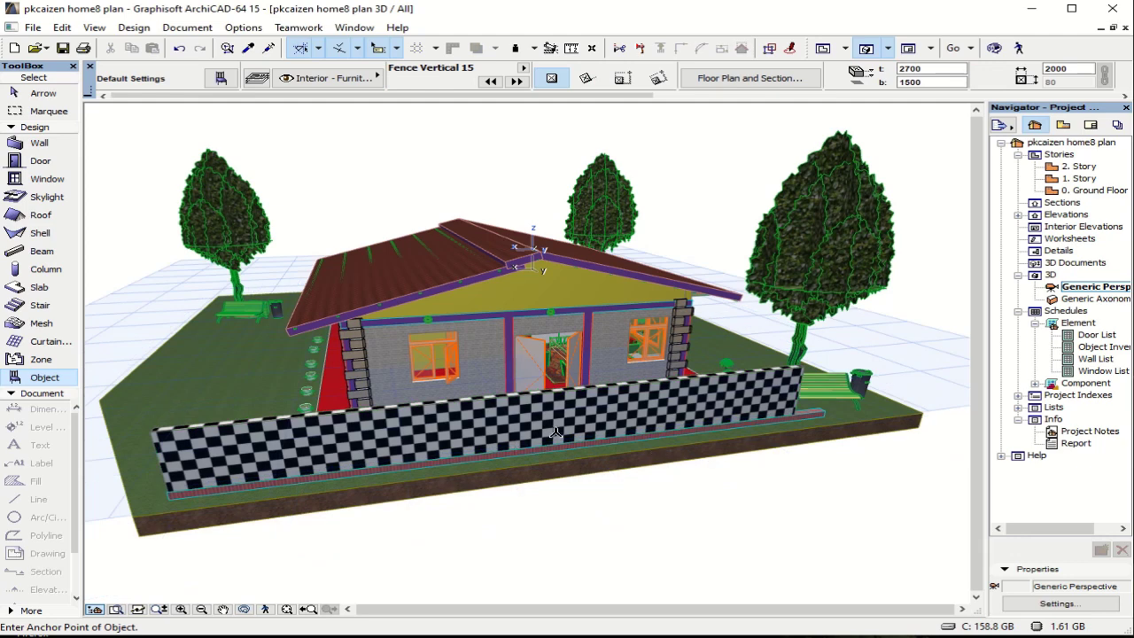
pyautogui.click(215, 374)
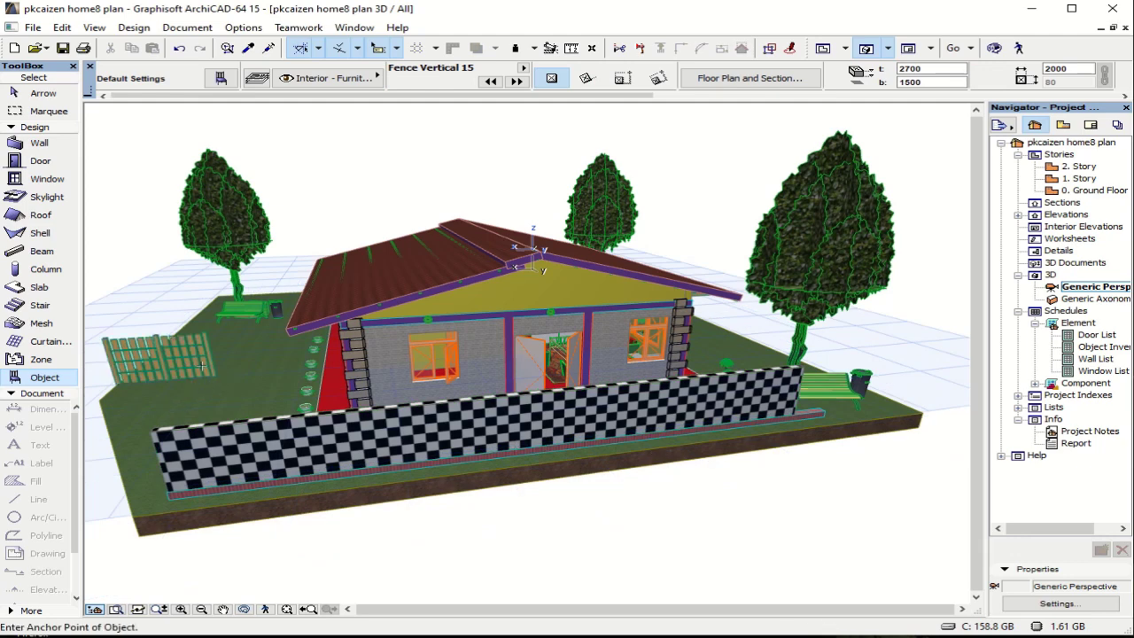
pyautogui.press('o')
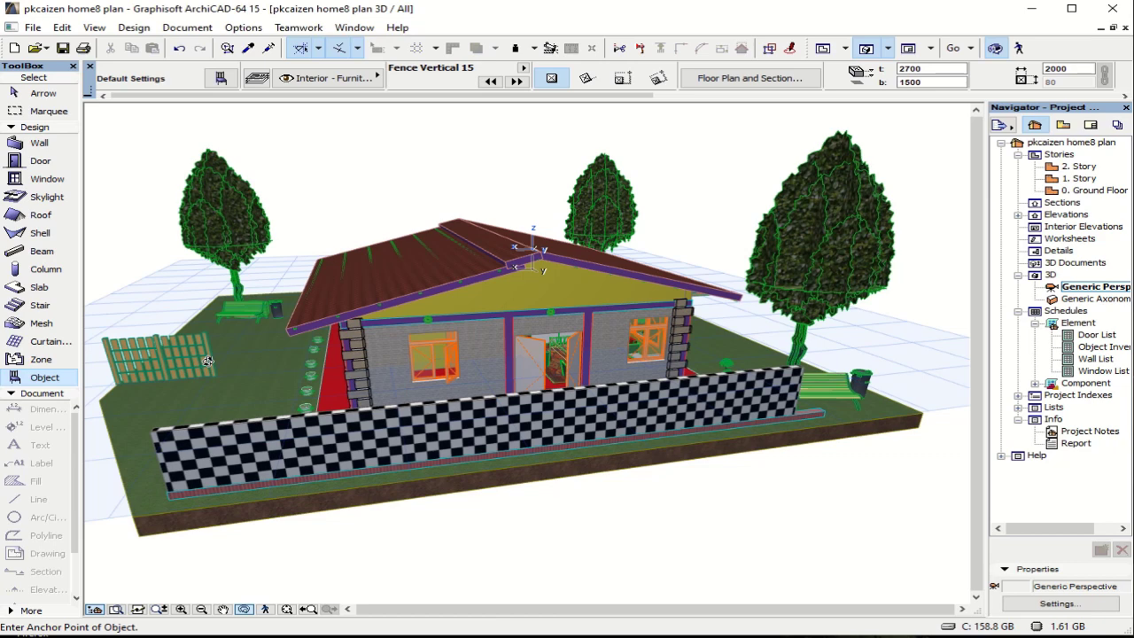
# Step: Select the vertical fence panel and move it about 3506 mm toward the end of the checkered wall
pyautogui.press('o')
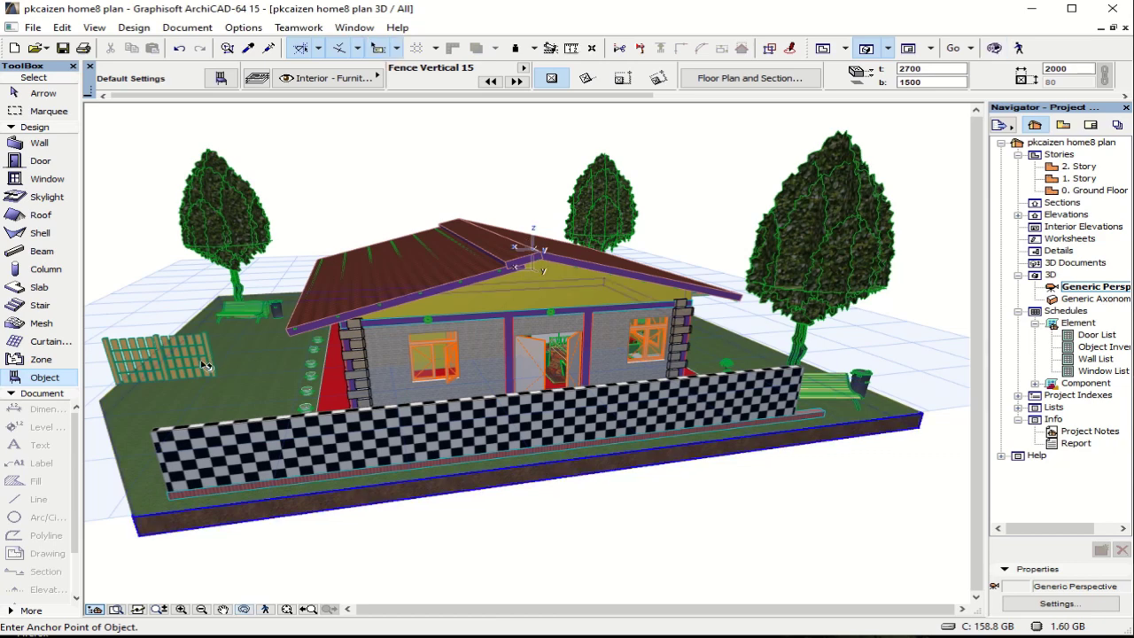
pyautogui.keyDown('shift'); pyautogui.click(192, 354); pyautogui.keyUp('shift')
pyautogui.press('Escape')
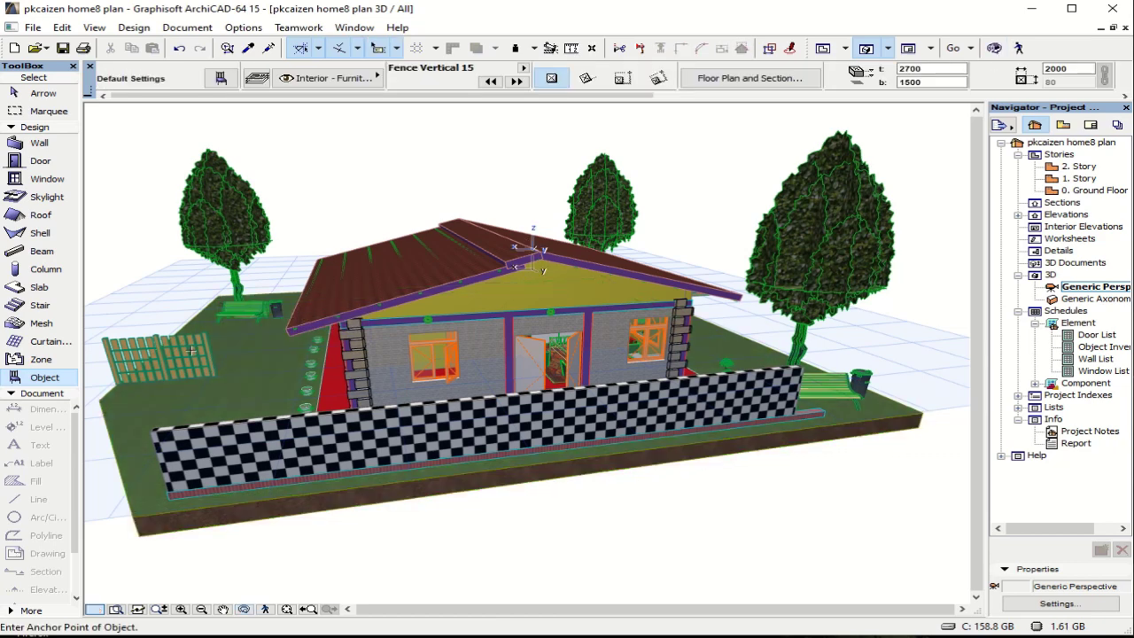
pyautogui.keyDown('shift'); pyautogui.click(191, 345); pyautogui.keyUp('shift')
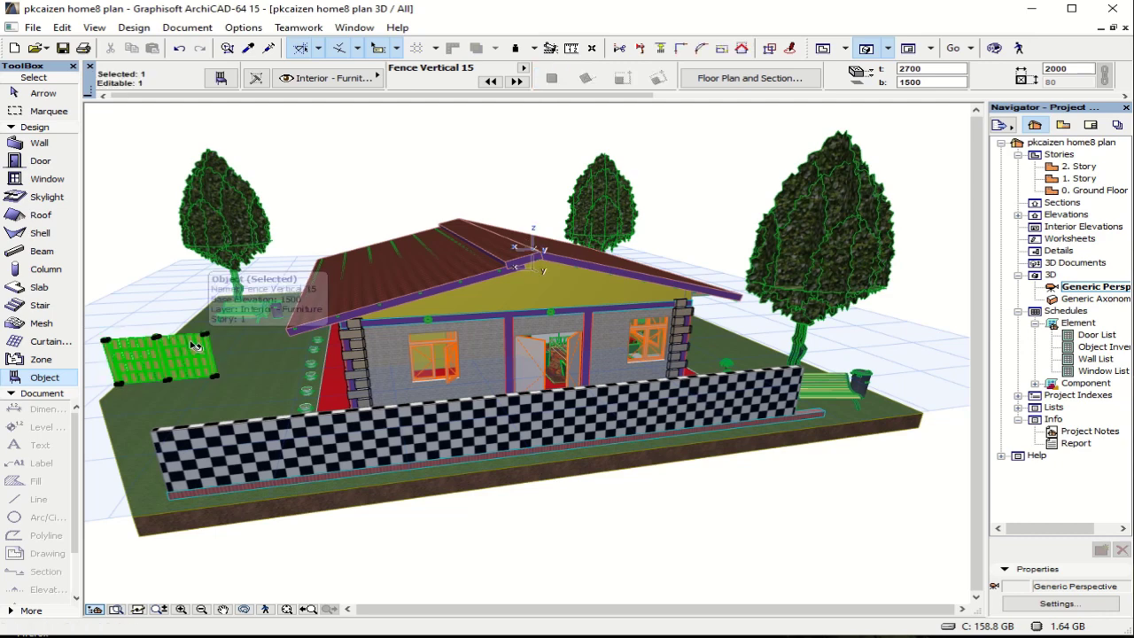
pyautogui.hotkey('ctrl', 'd')
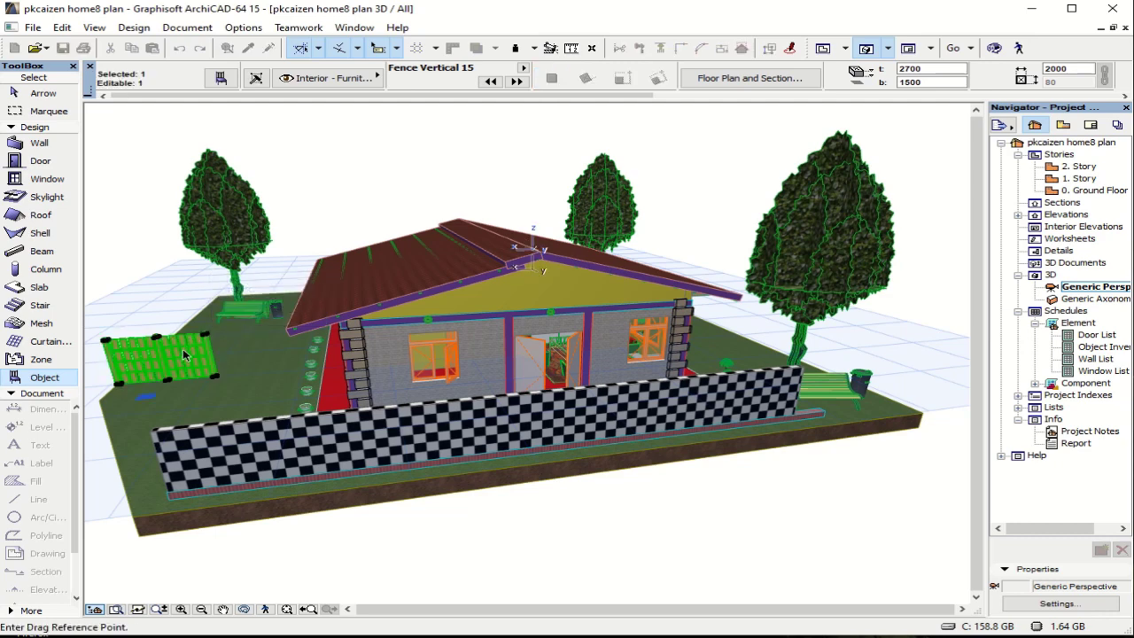
pyautogui.click(221, 402)
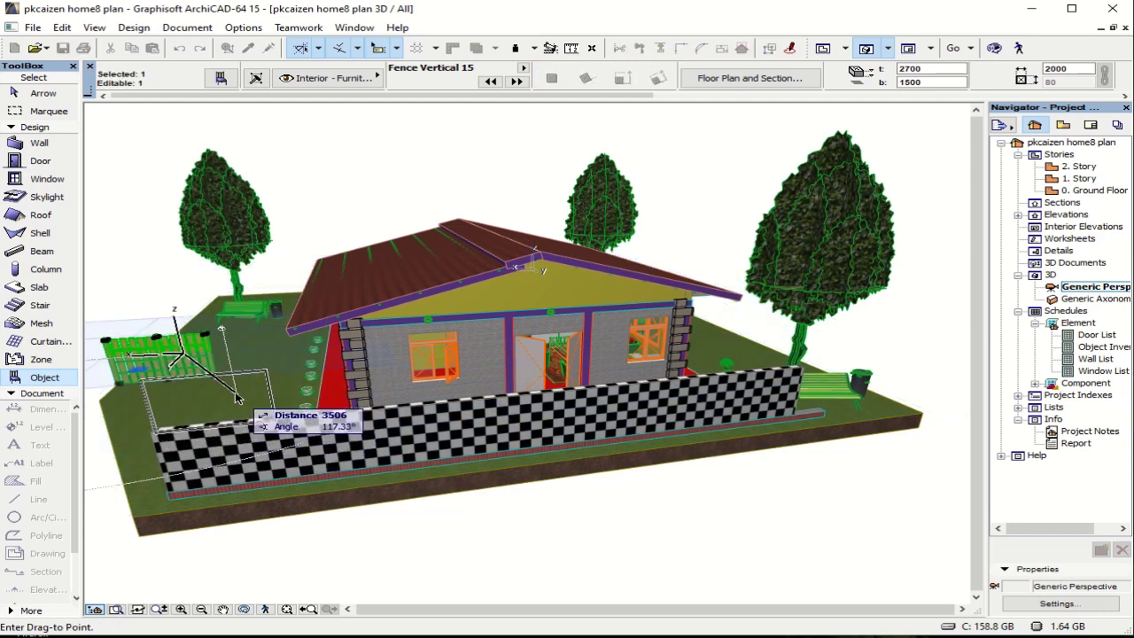
pyautogui.click(235, 394)
# Step: Set the selected fence's model material to Paint-02 and accept the object settings
pyautogui.scroll(3, 246, 418)
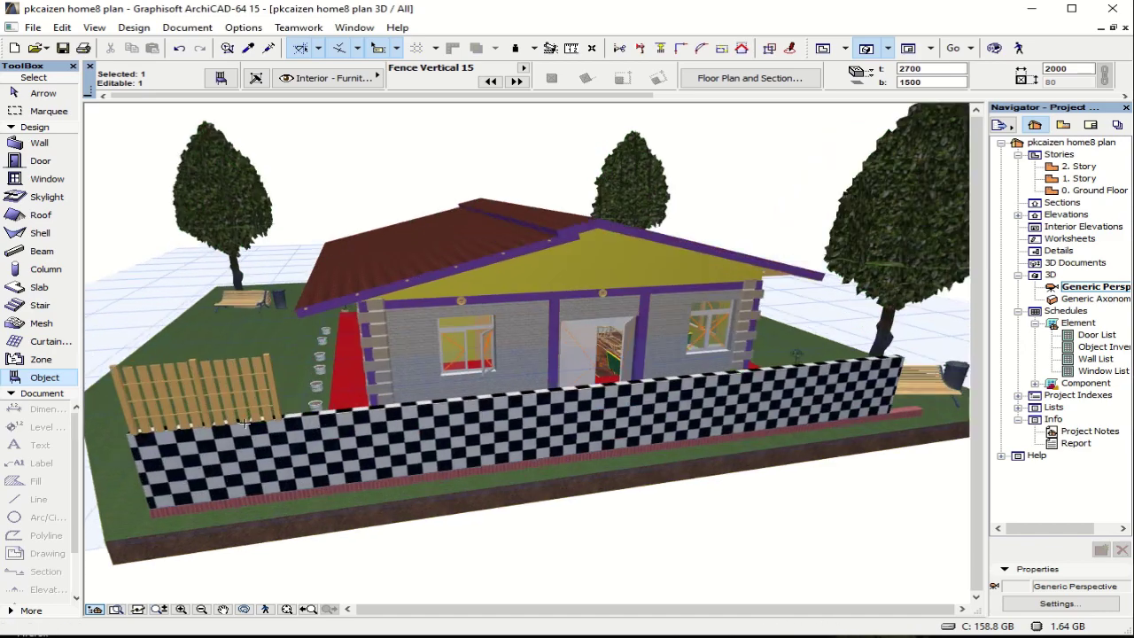
pyautogui.scroll(5, 246, 418)
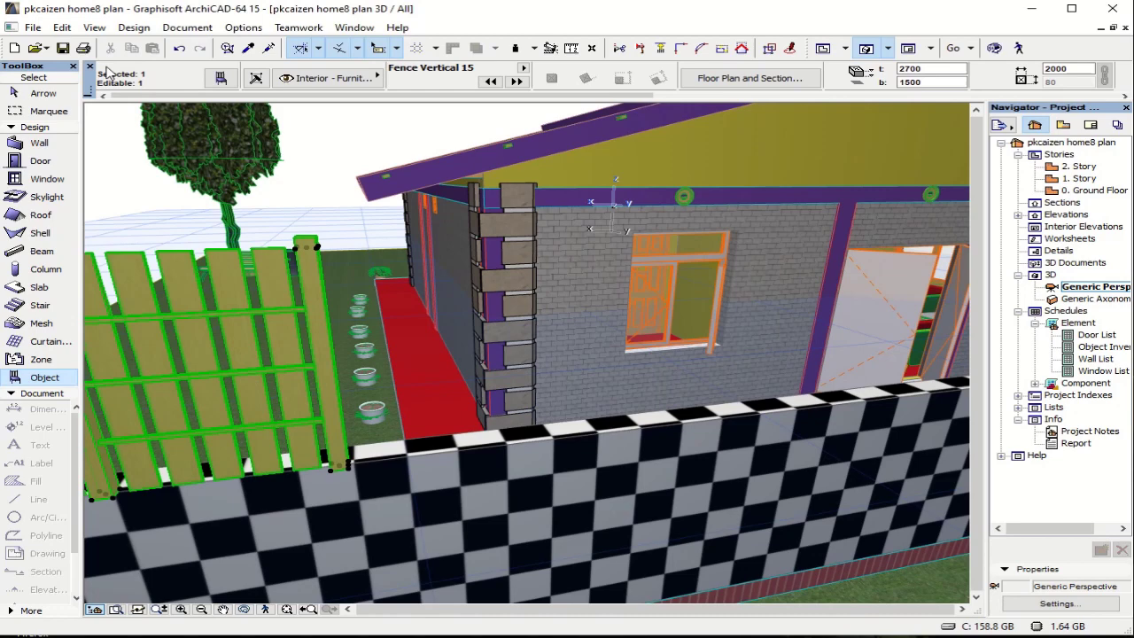
pyautogui.click(221, 78)
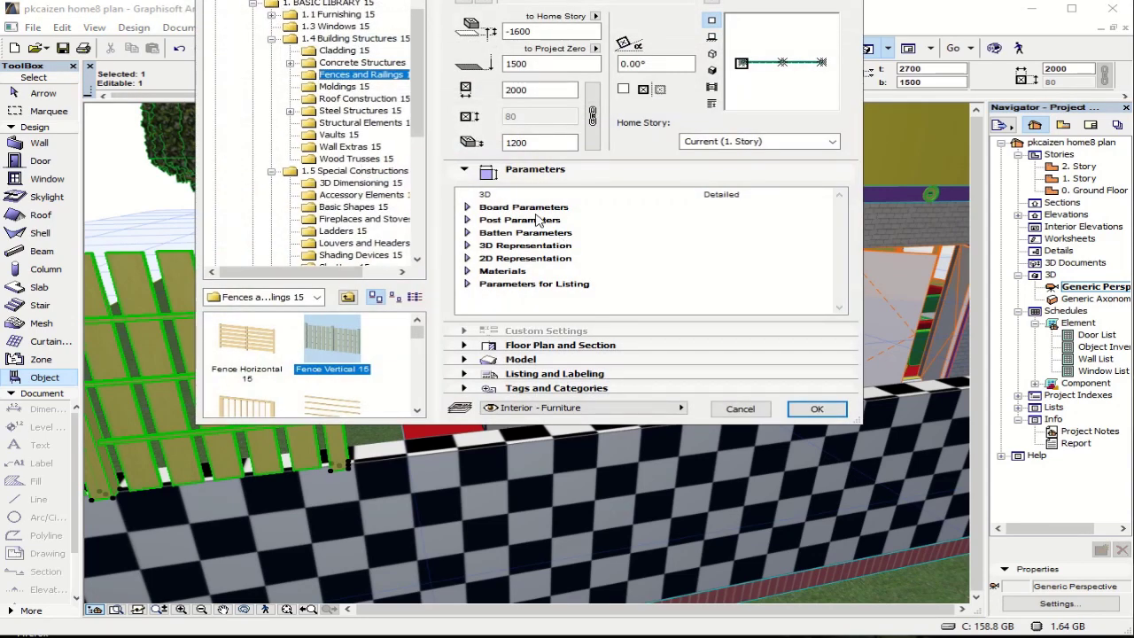
pyautogui.click(535, 346)
pyautogui.click(535, 347)
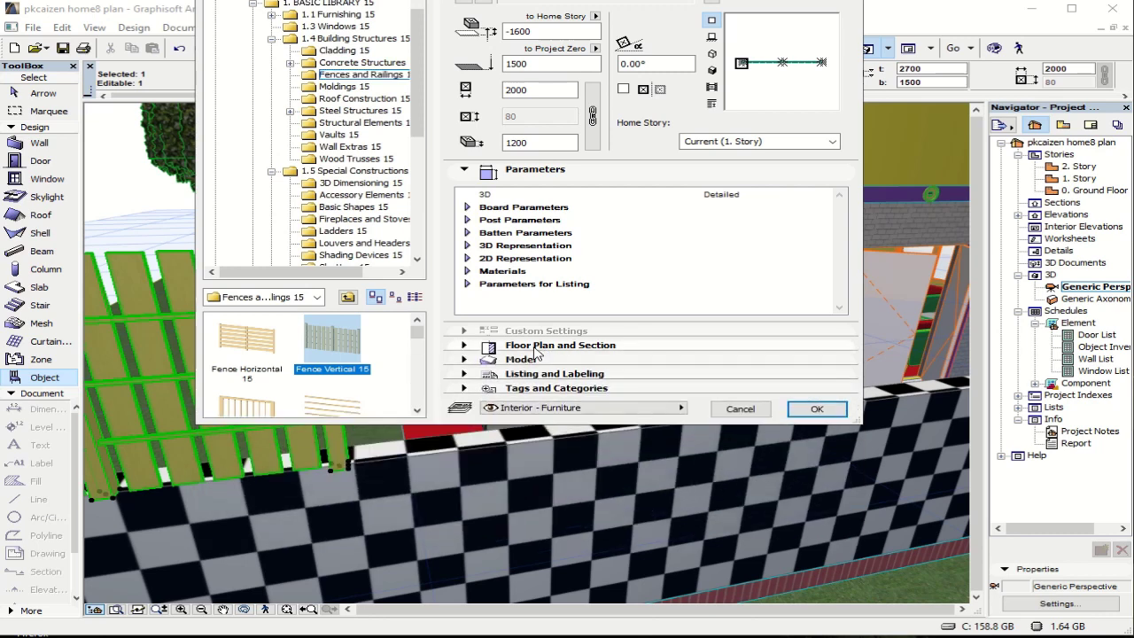
pyautogui.click(529, 361)
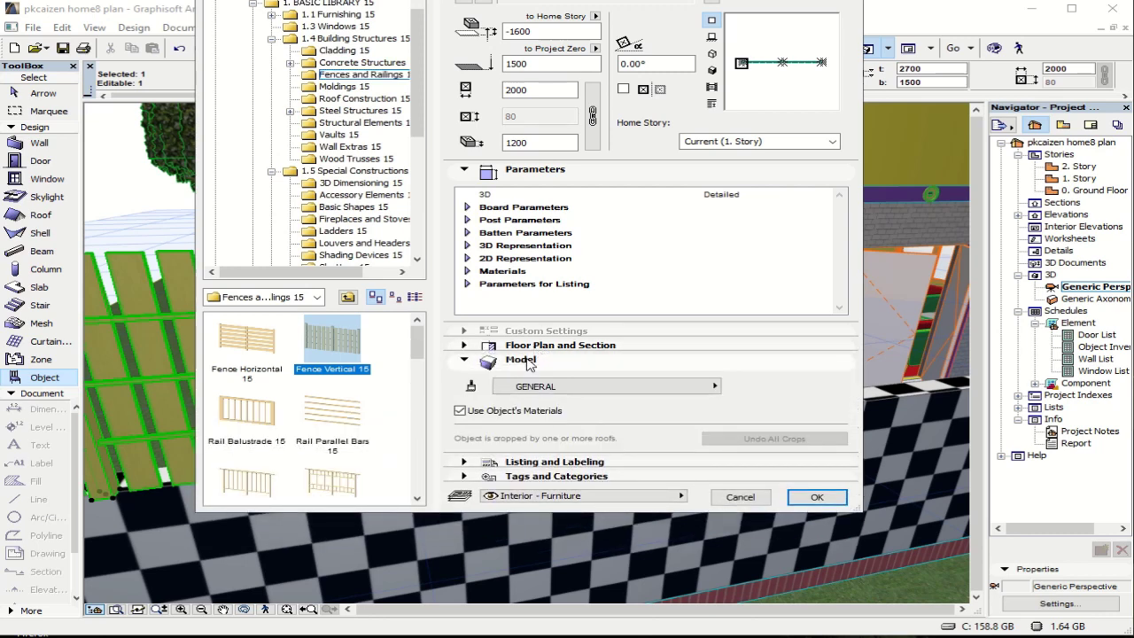
pyautogui.click(576, 390)
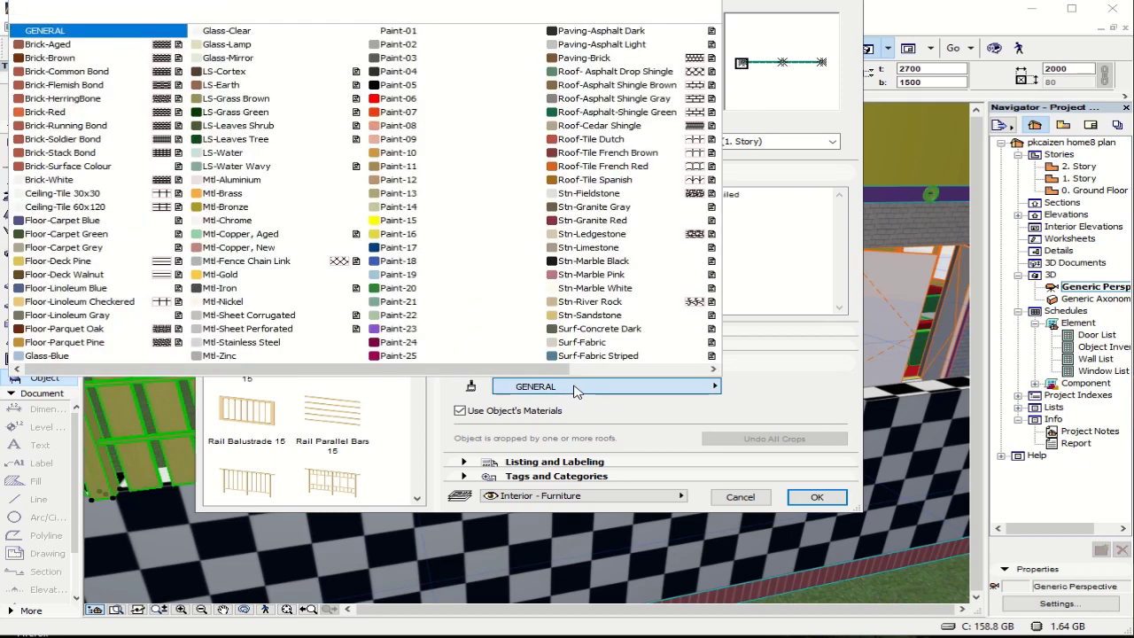
pyautogui.click(397, 44)
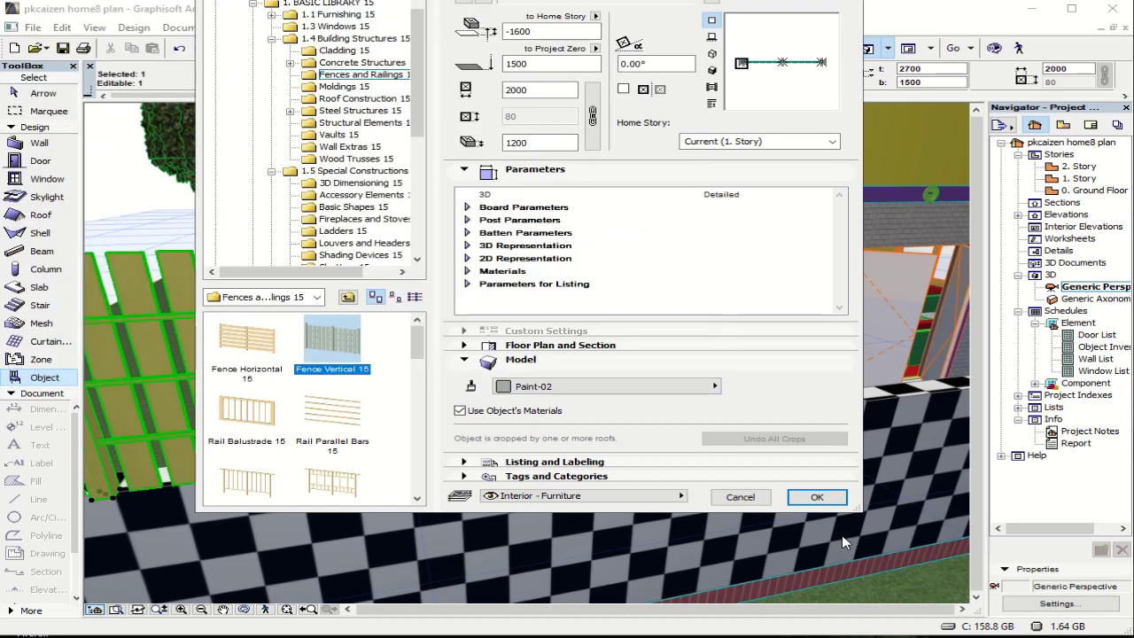
pyautogui.click(815, 499)
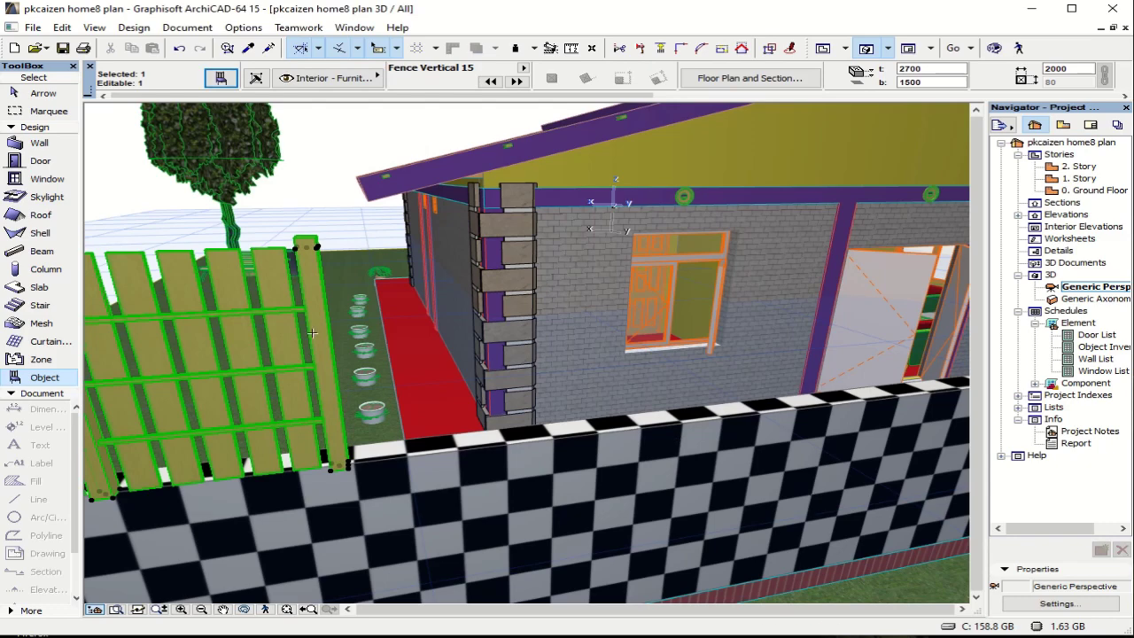
# Step: Examine the fence panel's position relative to the top of the checkered wall from the wall's end, and clear the selection
pyautogui.scroll(-10, 312, 333)
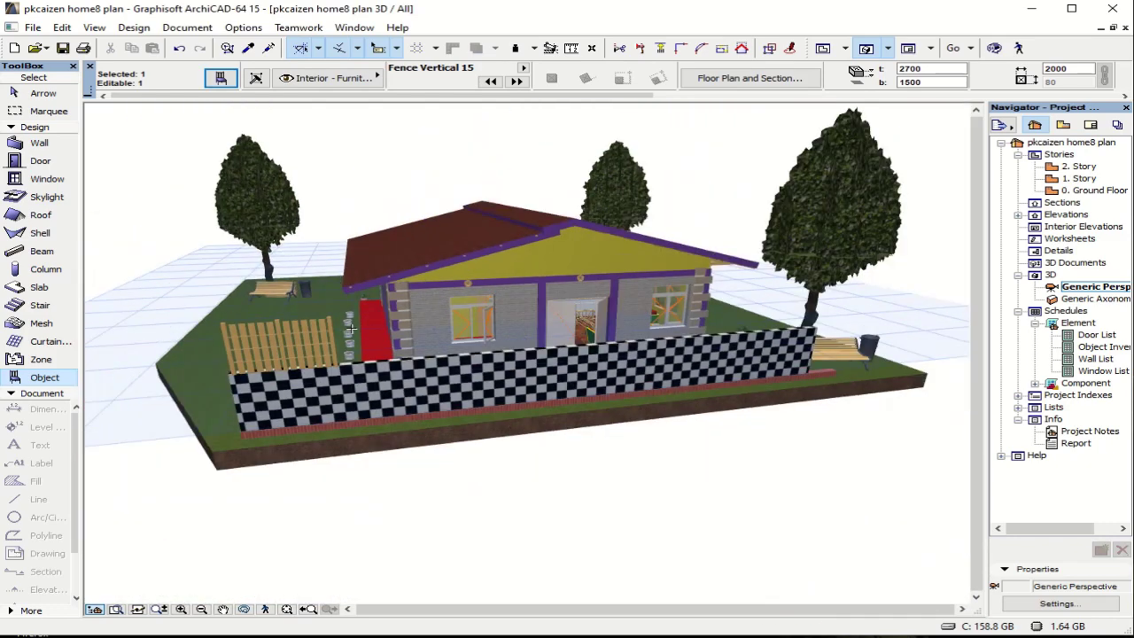
pyautogui.keyDown('shift'); pyautogui.moveTo(349, 330); pyautogui.dragTo(330, 334, button='middle'); pyautogui.keyUp('shift')
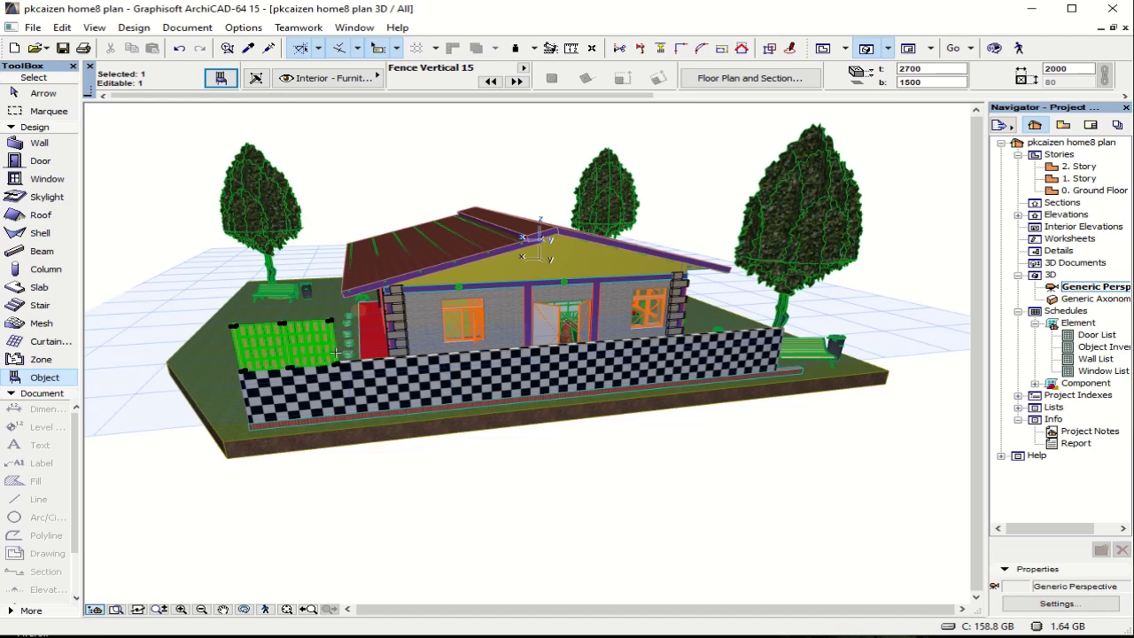
pyautogui.keyDown('shift'); pyautogui.moveTo(335, 353); pyautogui.dragTo(618, 366, button='middle'); pyautogui.keyUp('shift')
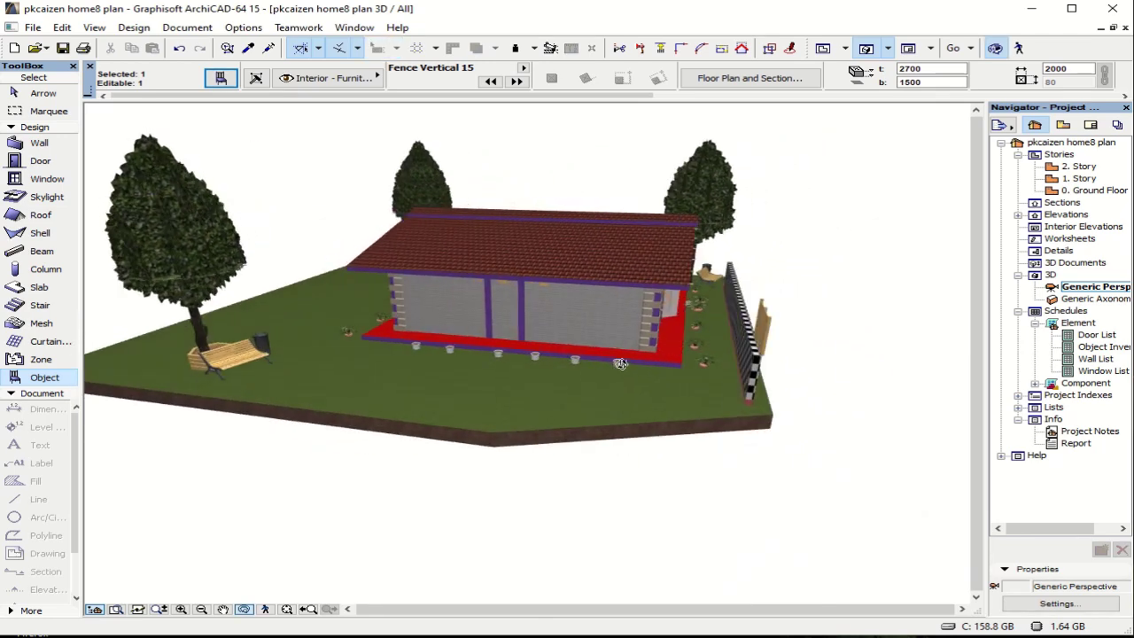
pyautogui.scroll(6, 760, 345)
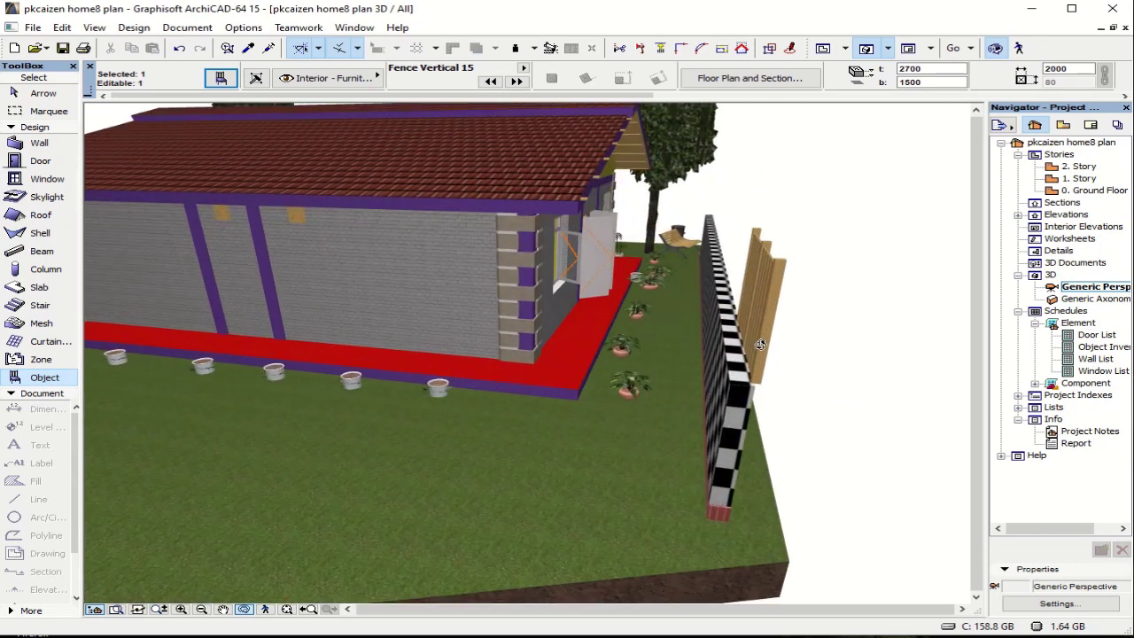
pyautogui.scroll(5, 705, 356)
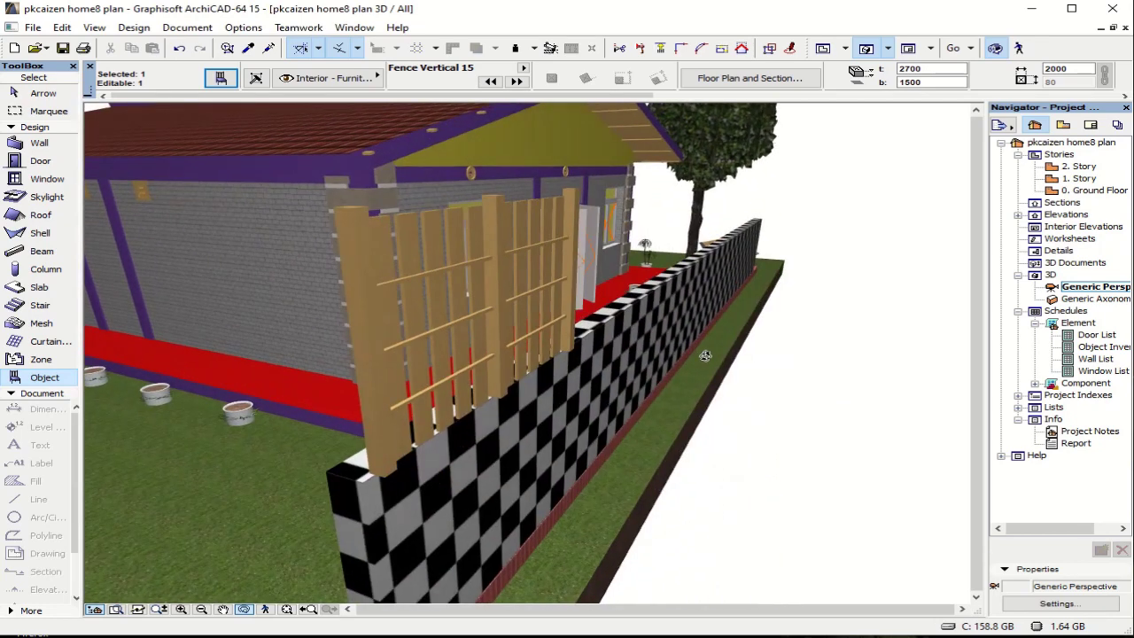
pyautogui.click(528, 353)
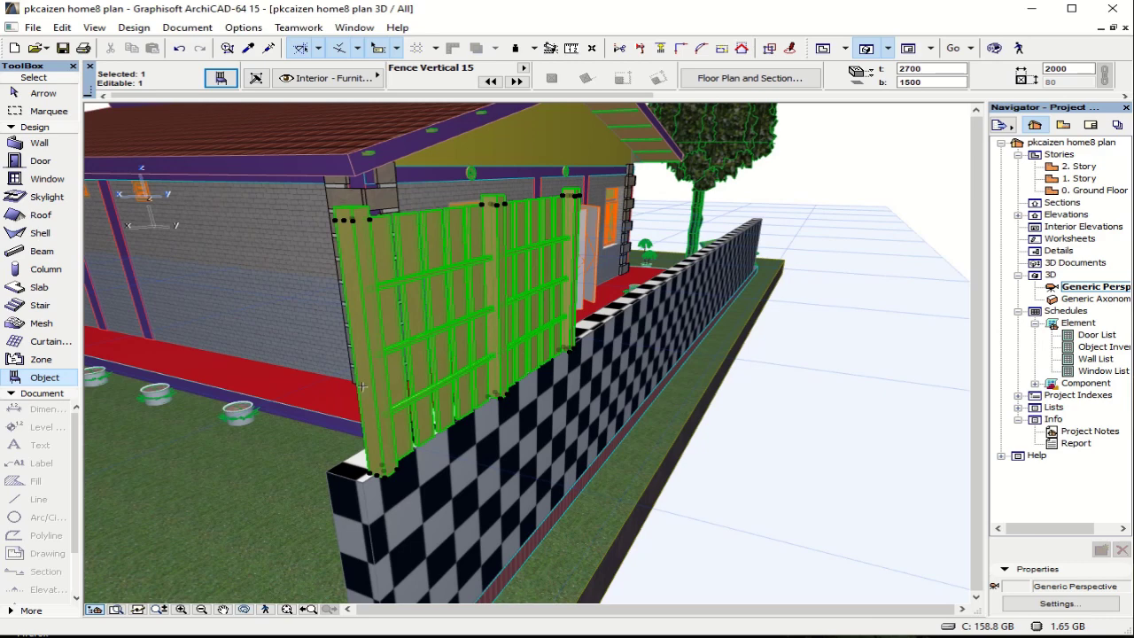
pyautogui.press('Escape')
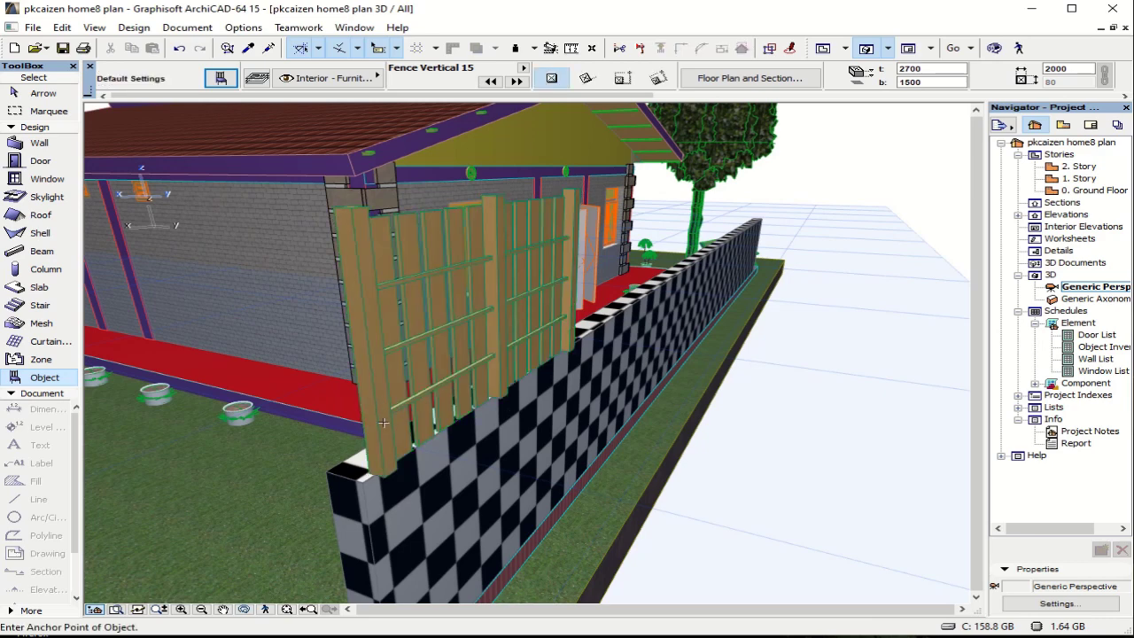
pyautogui.press('Escape')
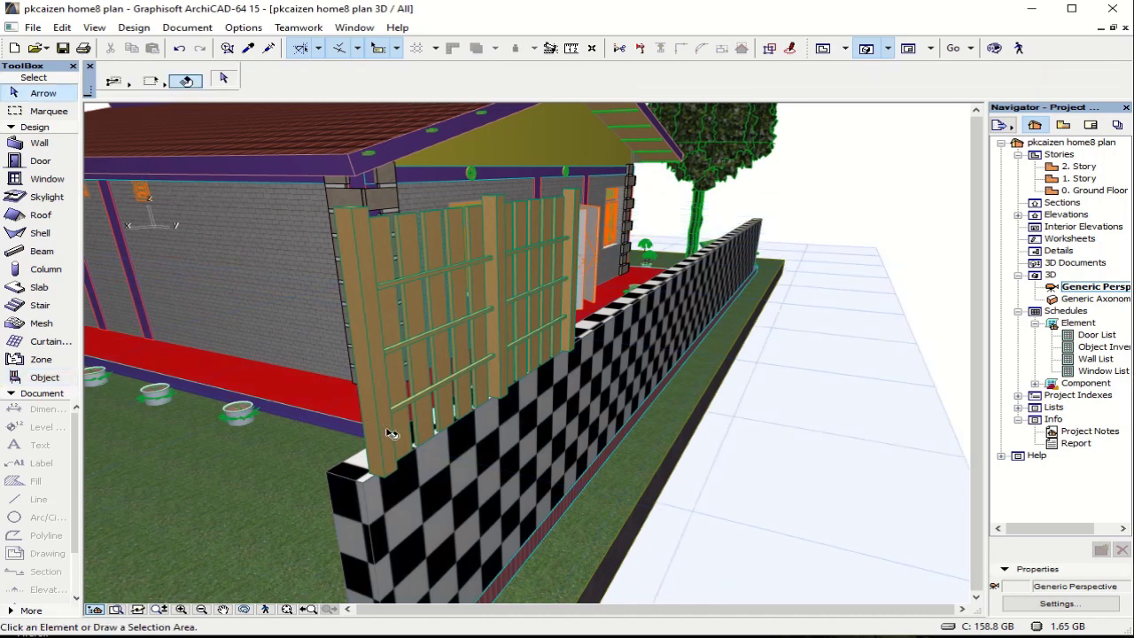